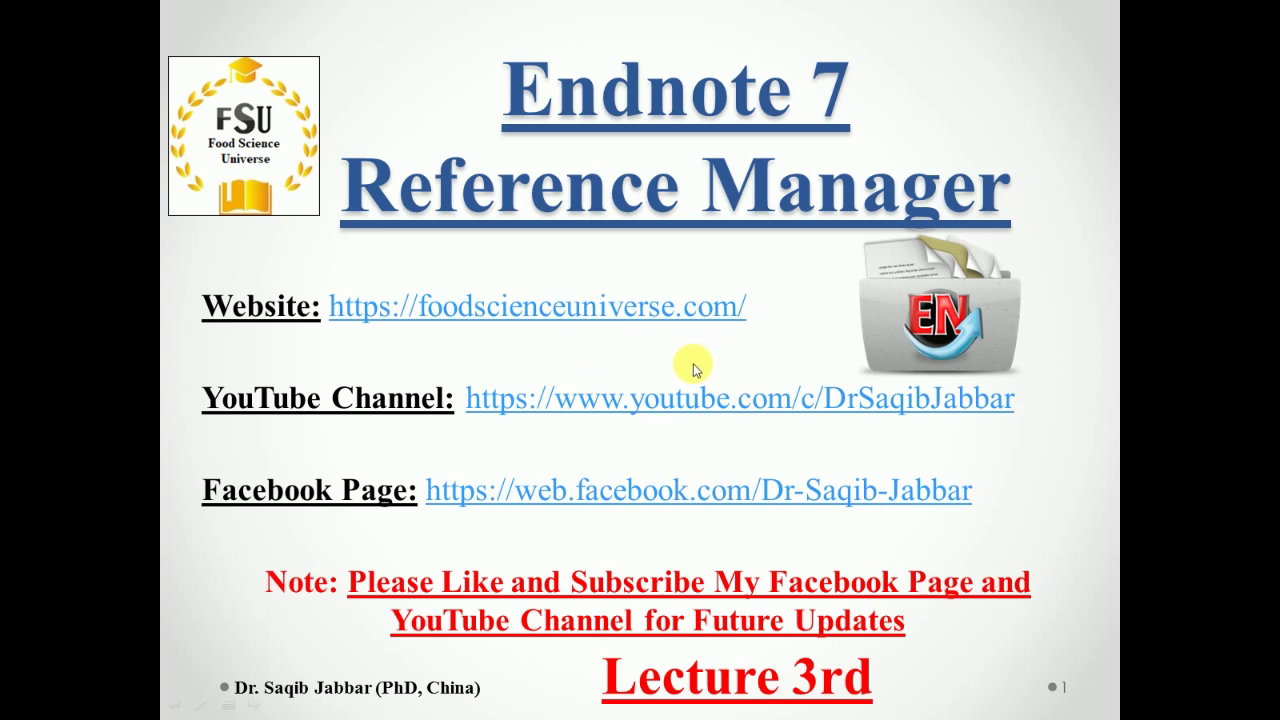
Step: Advance the slides to the Lecture 3rd outline, exit the slideshow, and bring EndNote forward
{"action": "key", "text": "Right"}
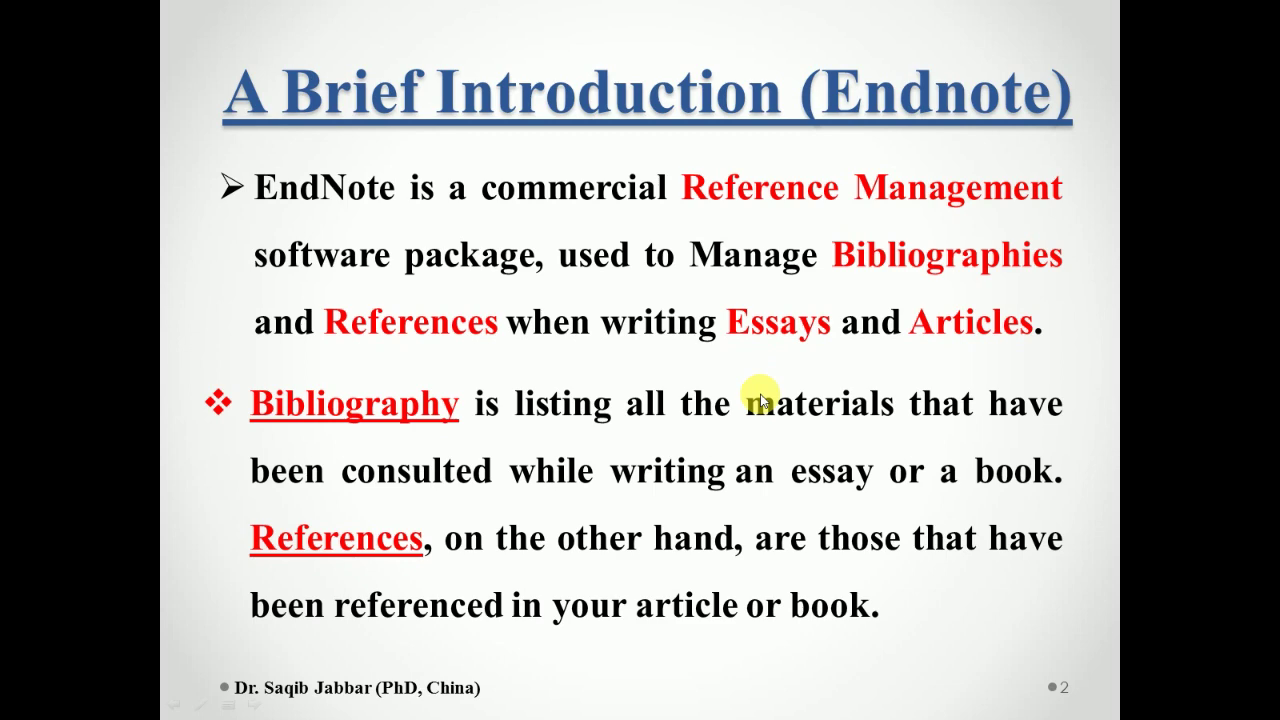
{"action": "left_click", "coordinate": [497, 354]}
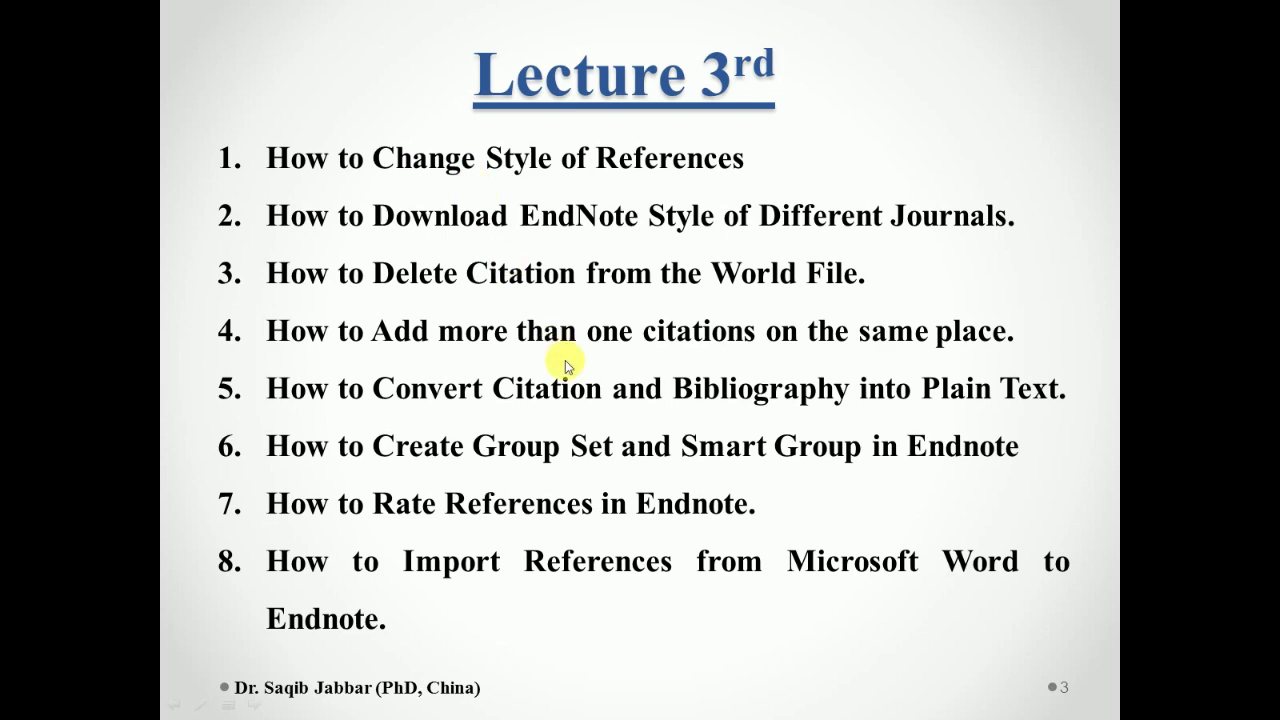
{"action": "key", "text": "Escape"}
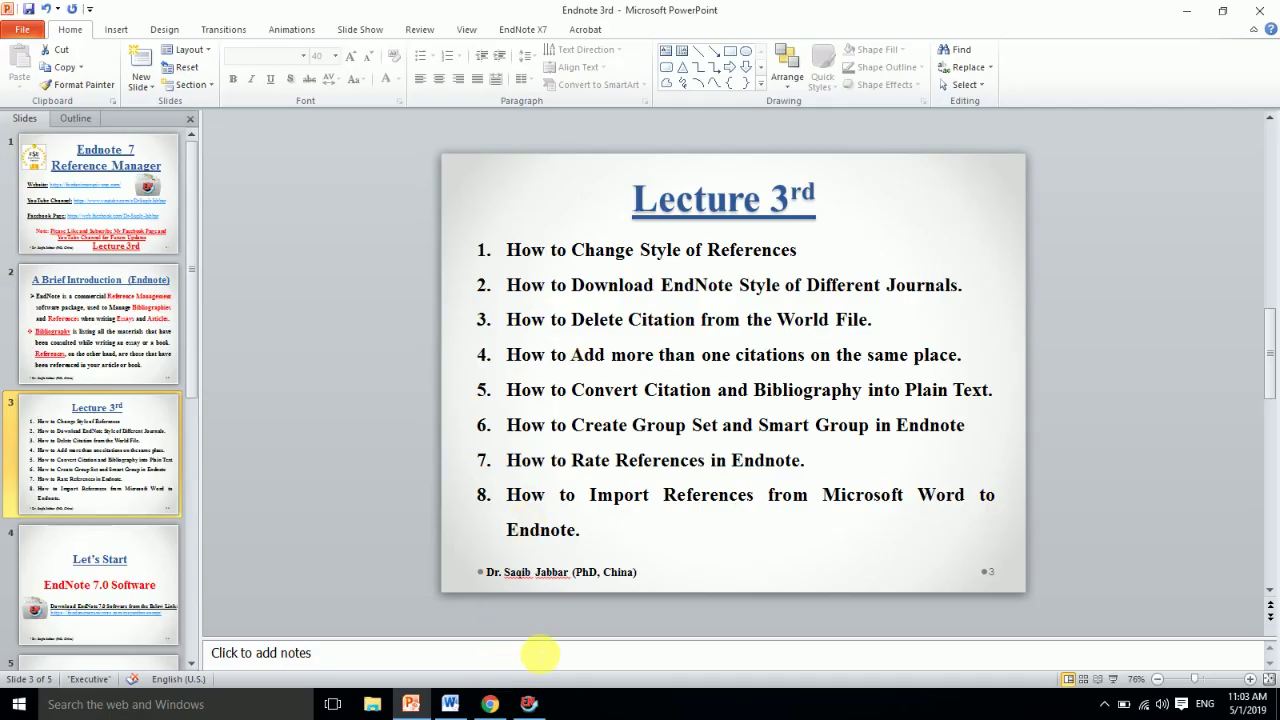
{"action": "left_click", "coordinate": [529, 705]}
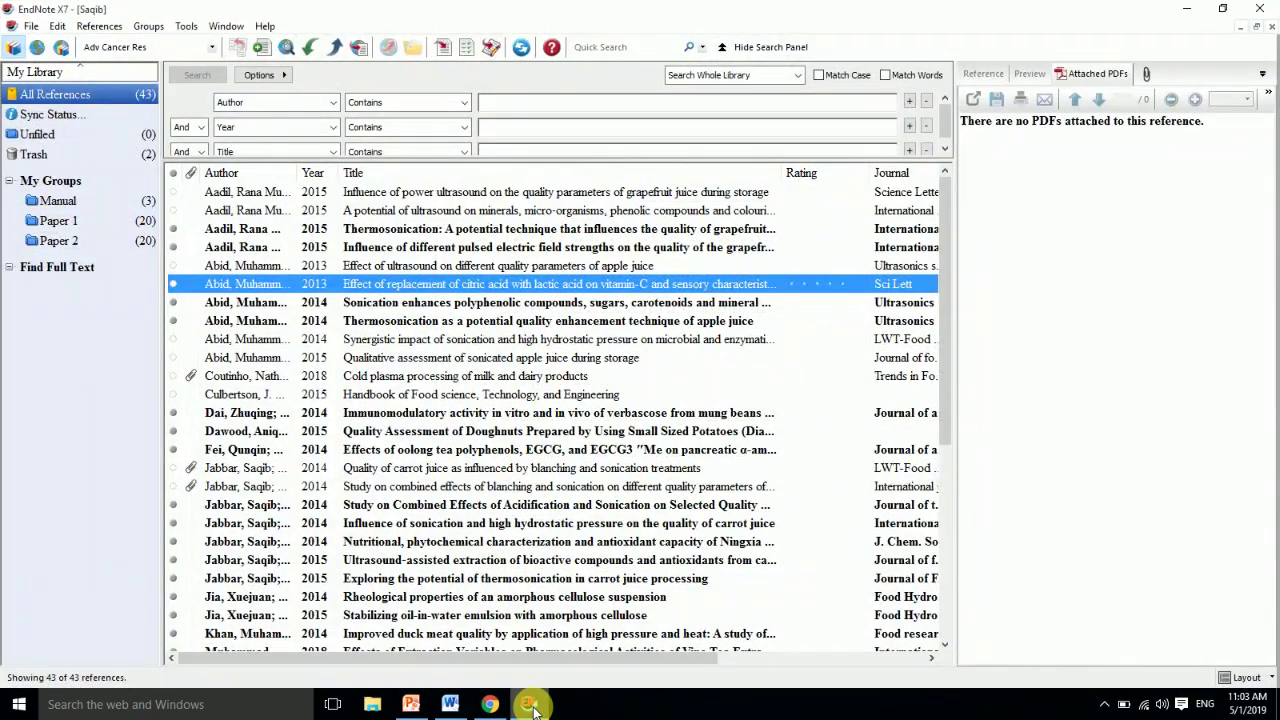
Step: Replace the Adv Cancer Res output style with Adolescence, previewed from the full style catalogue
{"action": "left_click", "coordinate": [212, 47]}
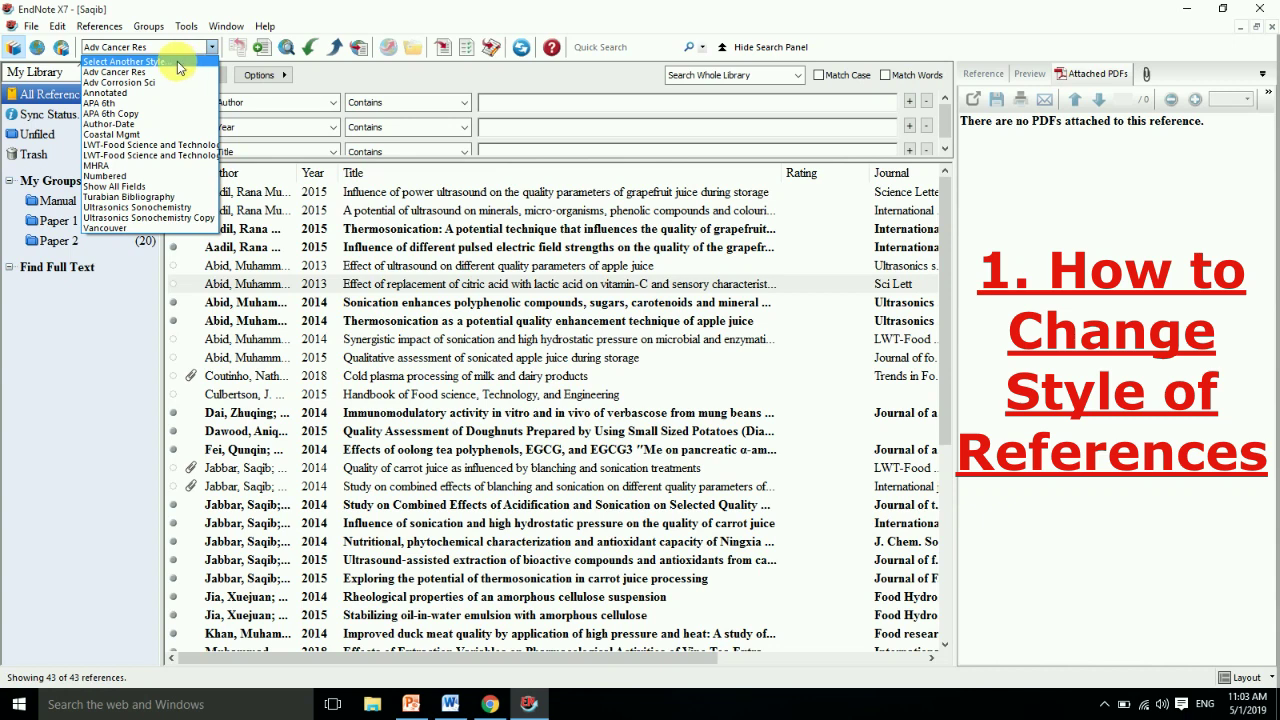
{"action": "left_click", "coordinate": [177, 61]}
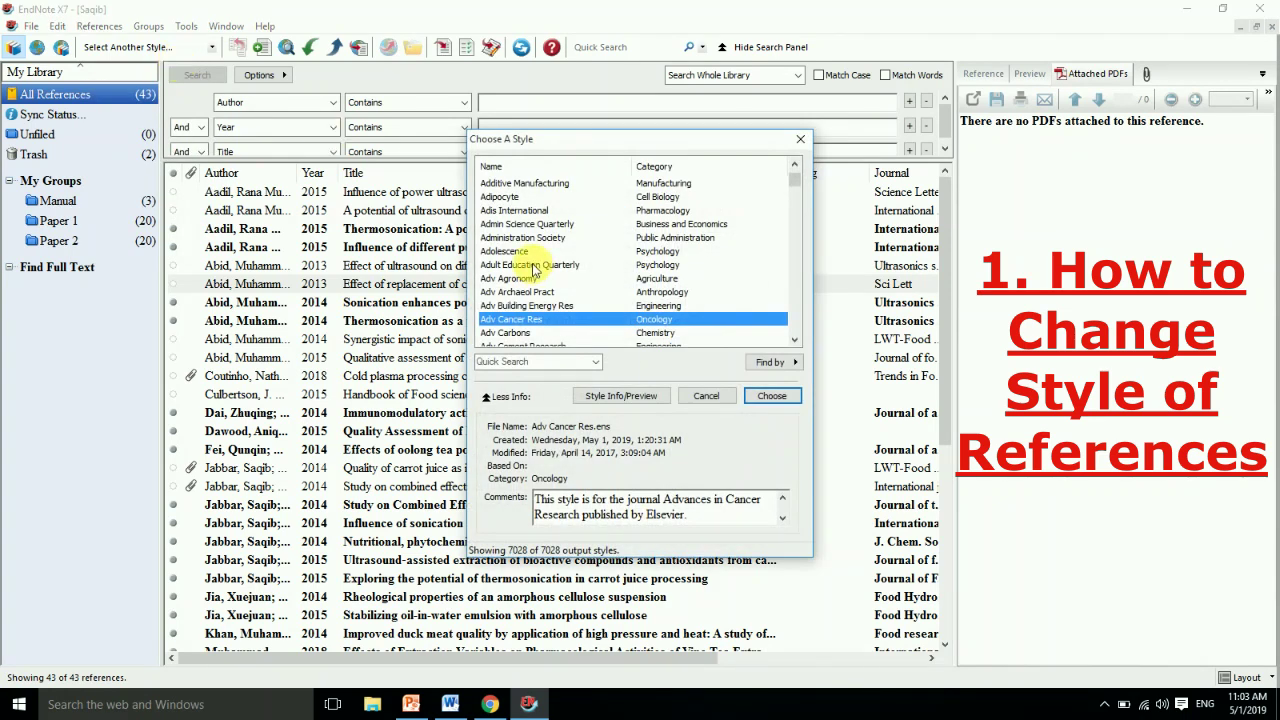
{"action": "left_click", "coordinate": [518, 251]}
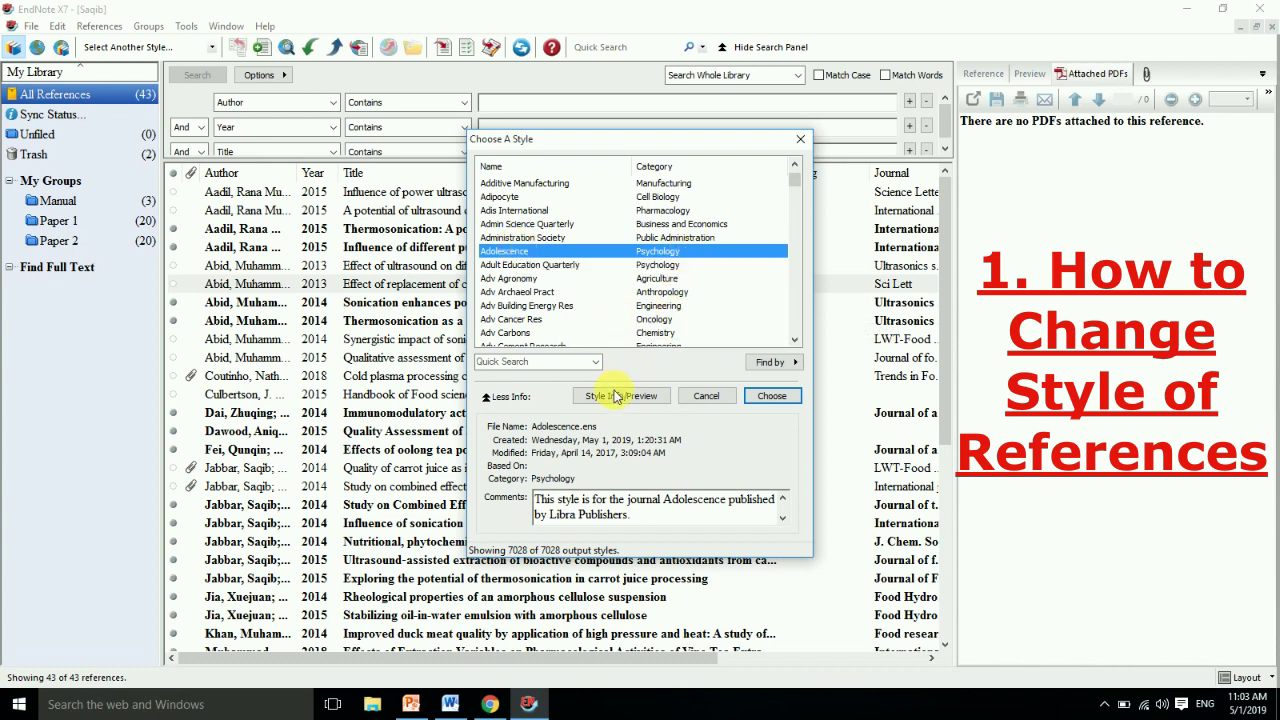
{"action": "left_click", "coordinate": [617, 397]}
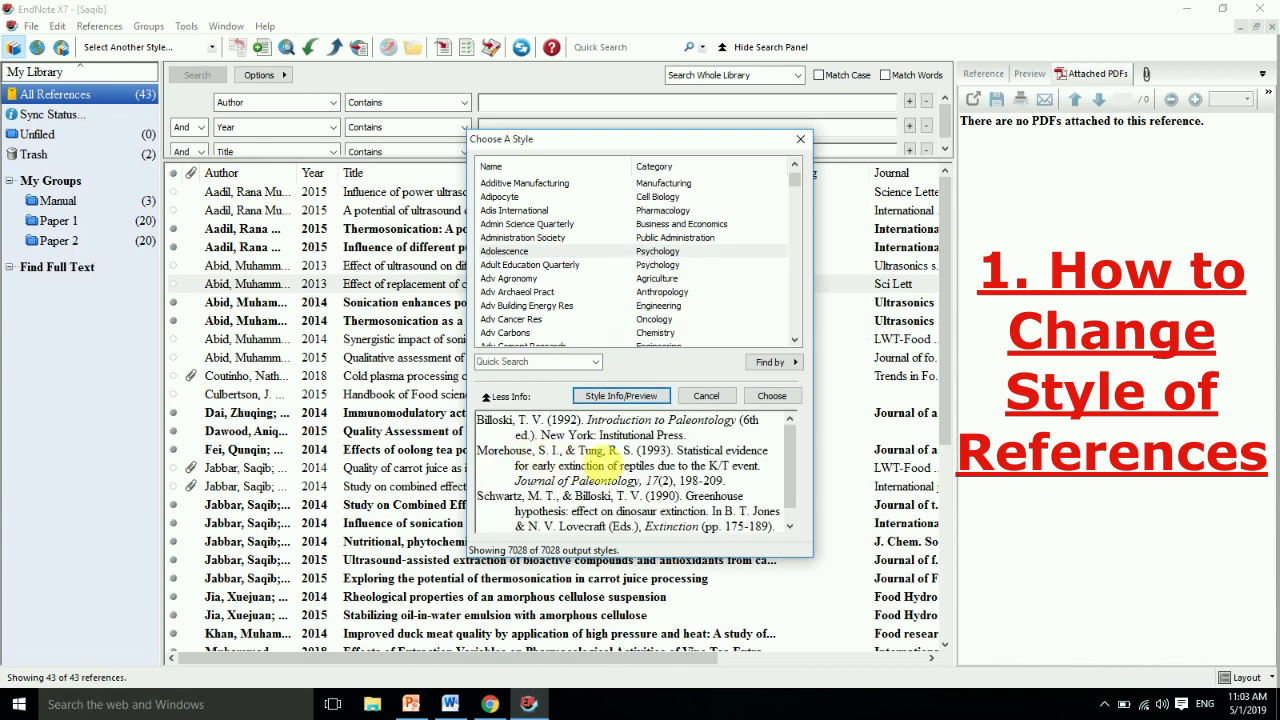
{"action": "left_click", "coordinate": [772, 397]}
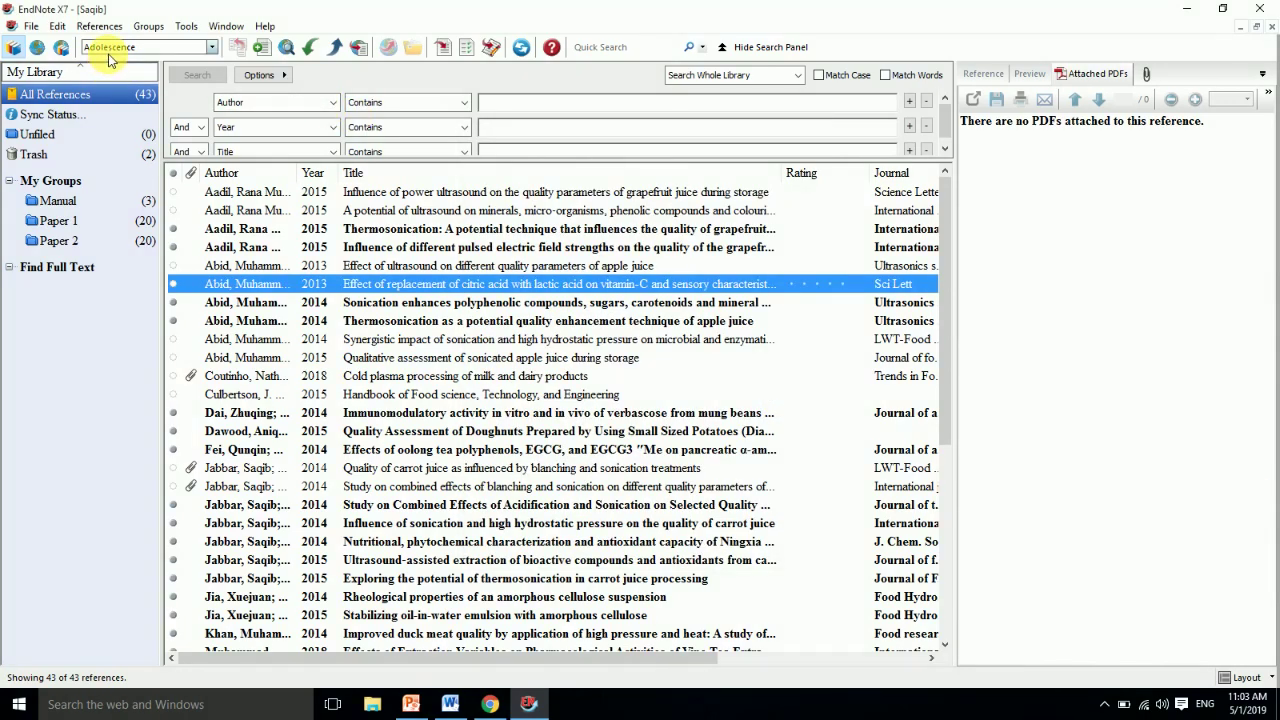
{"action": "left_click", "coordinate": [449, 704]}
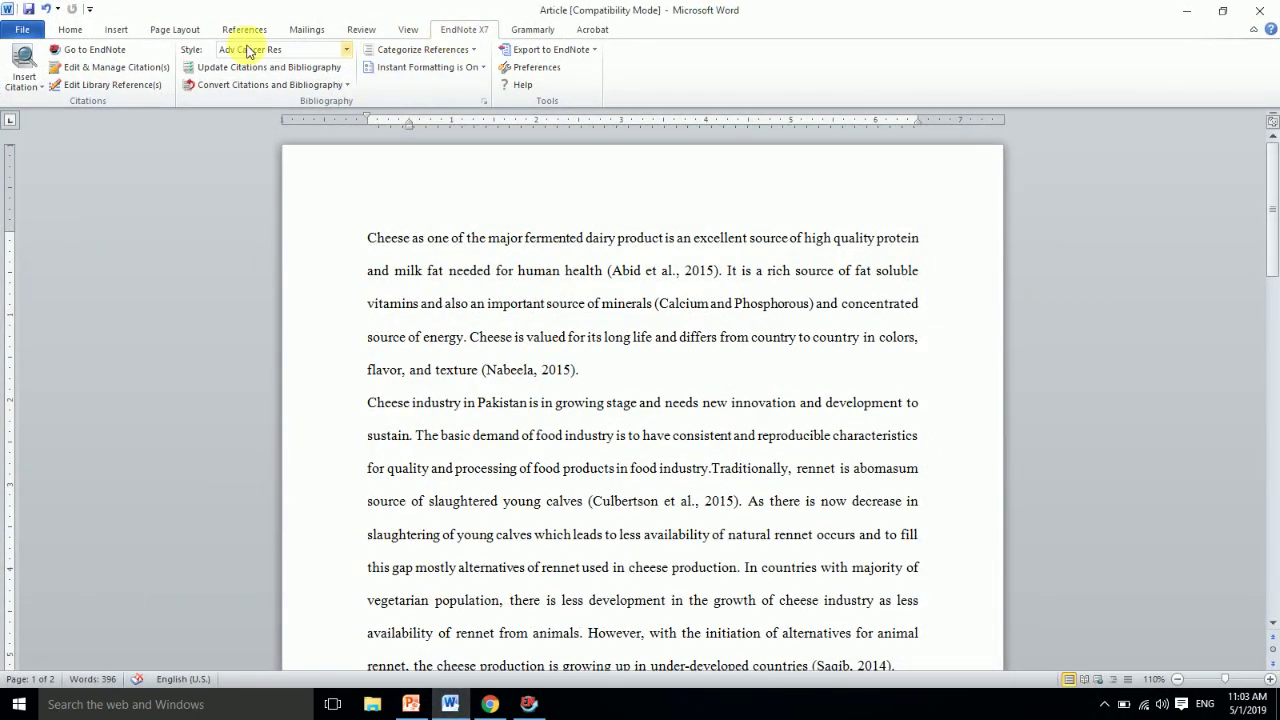
Step: Restyle the Word article's citations as Adolescence and check the bibliography
{"action": "left_click", "coordinate": [256, 53]}
{"action": "left_click", "coordinate": [250, 80]}
{"action": "mouse_move", "coordinate": [1270, 245]}
{"action": "left_mouse_down"}
{"action": "mouse_move", "coordinate": [1256, 462]}
{"action": "mouse_move", "coordinate": [1040, 420]}
{"action": "left_mouse_up"}
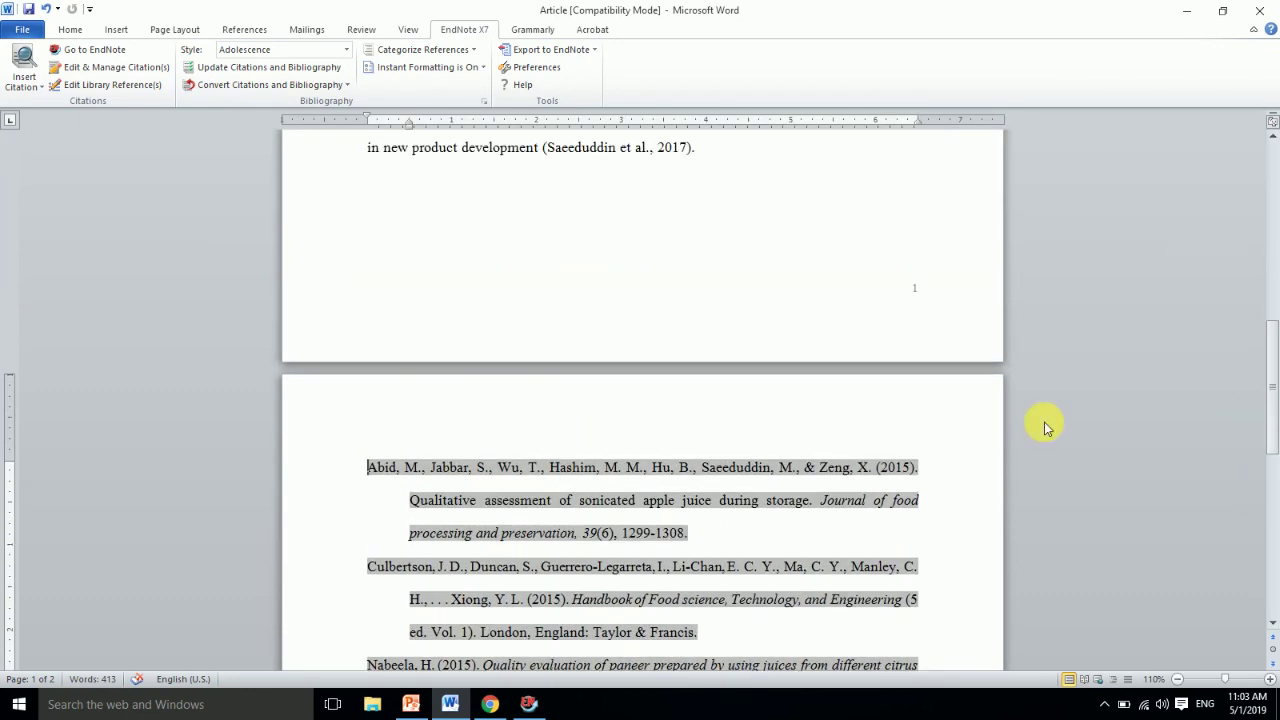
{"action": "left_click_drag", "start_coordinate": [1273, 377], "coordinate": [1270, 386]}
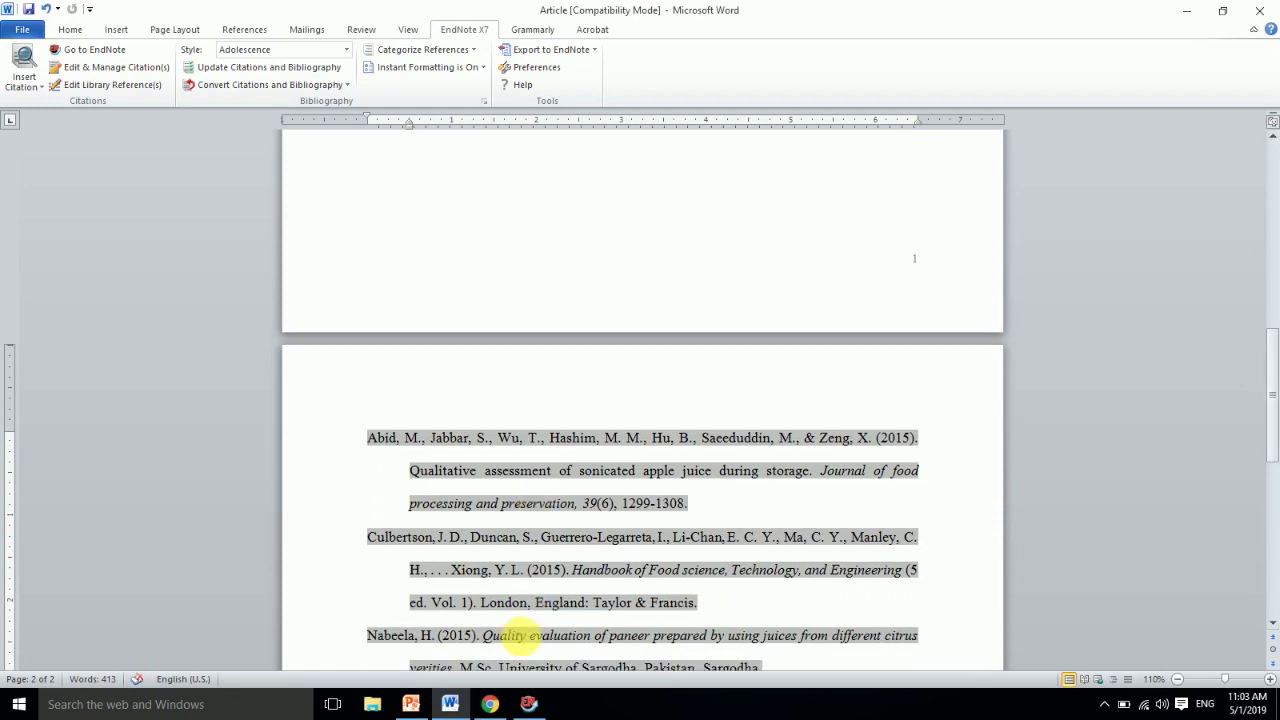
{"action": "left_click", "coordinate": [528, 704]}
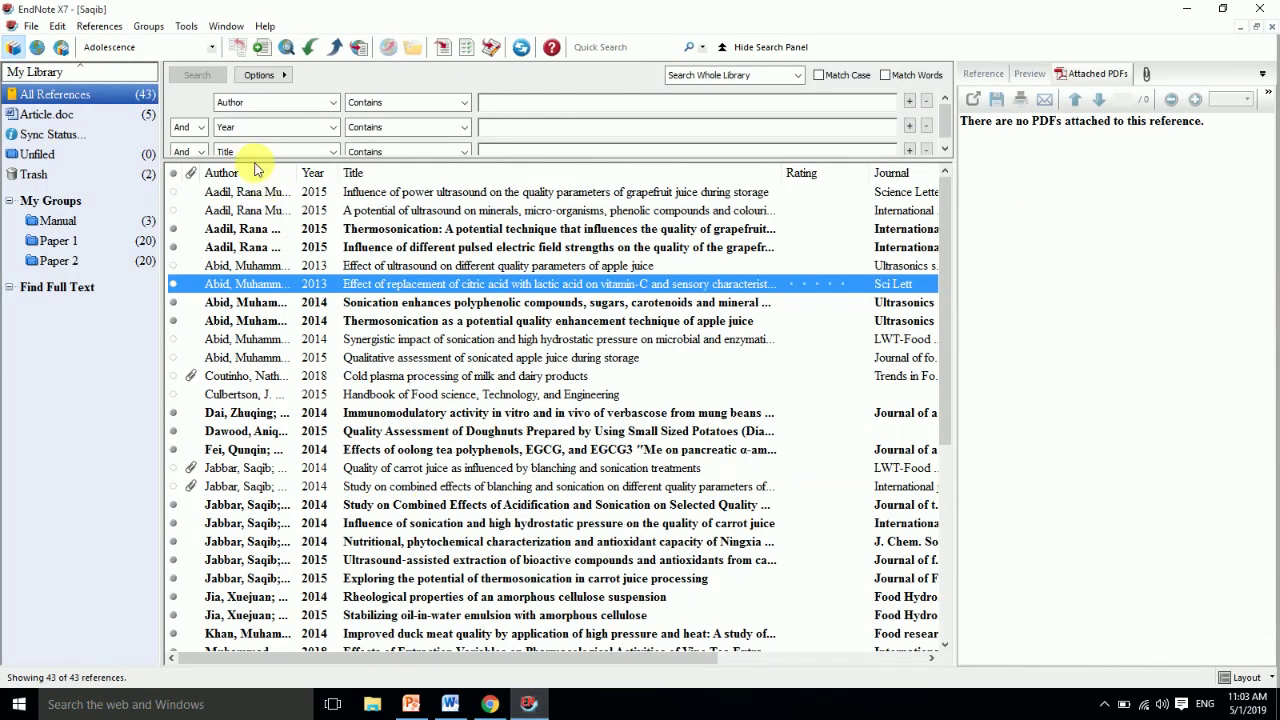
Step: Pick Addiction from the full style catalogue as the output style, previewing it first
{"action": "left_click", "coordinate": [128, 48]}
{"action": "left_click", "coordinate": [140, 50]}
{"action": "left_click", "coordinate": [143, 50]}
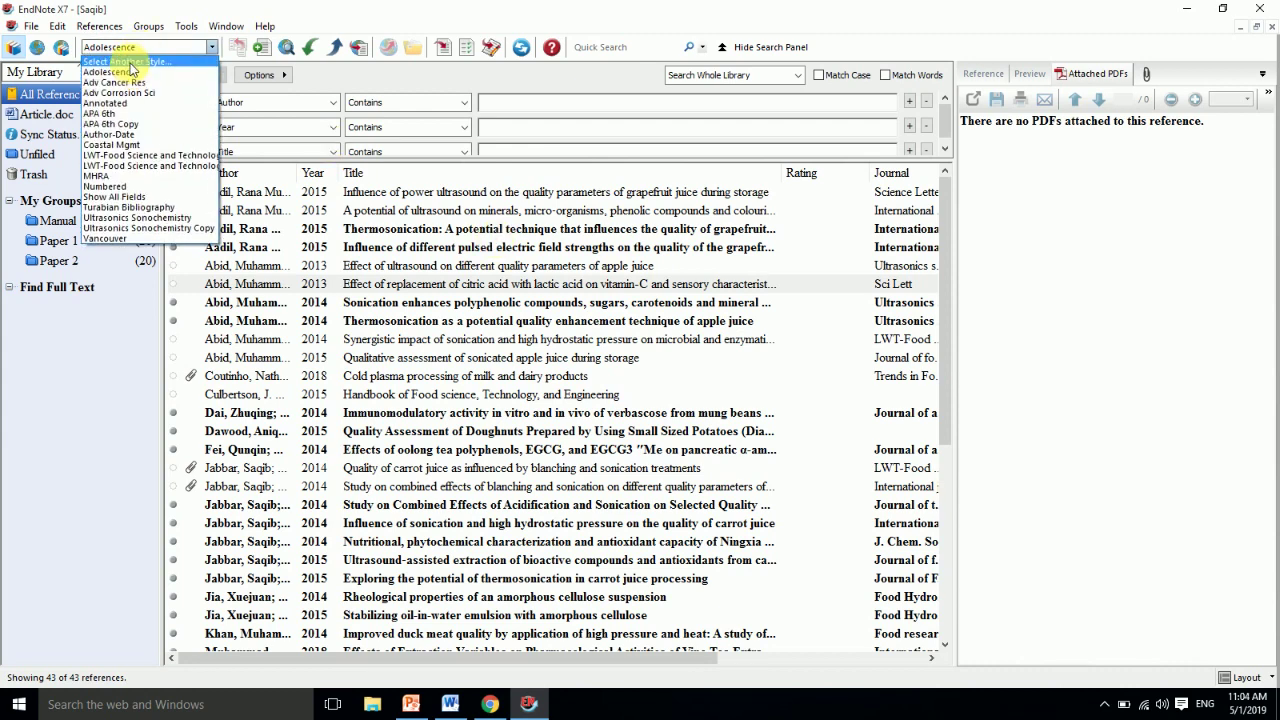
{"action": "left_click", "coordinate": [128, 62]}
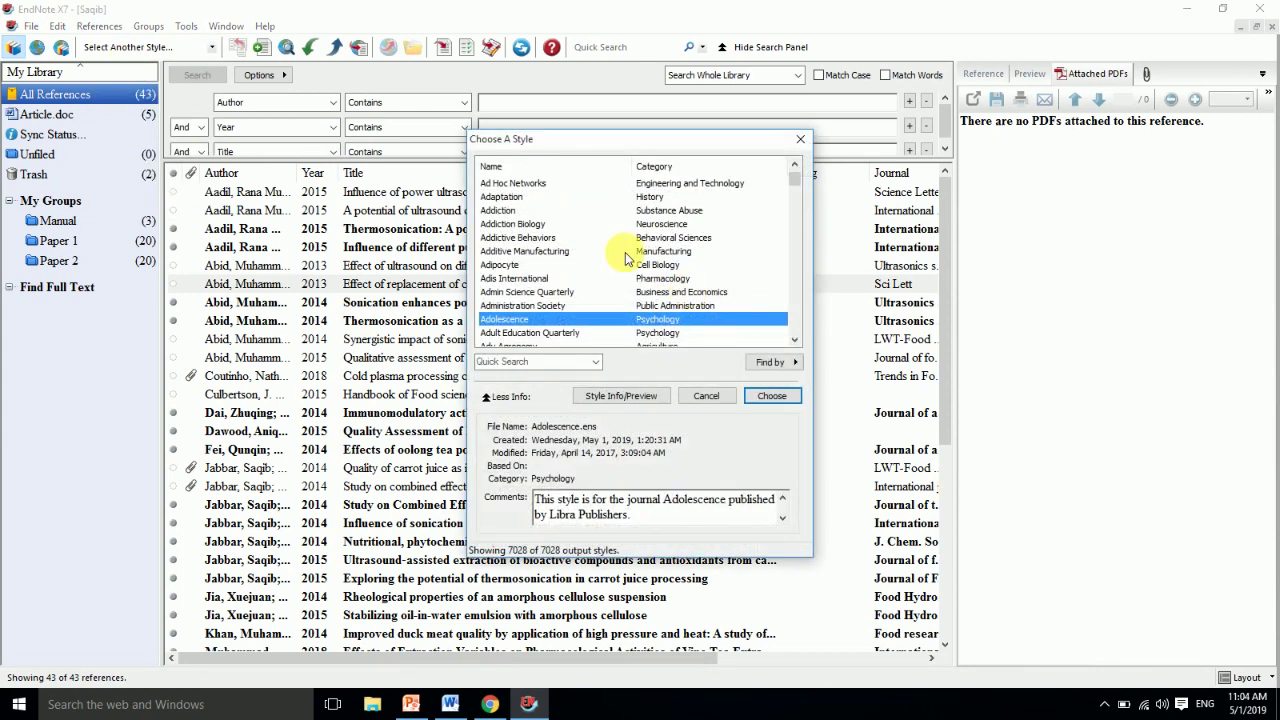
{"action": "left_click", "coordinate": [498, 210]}
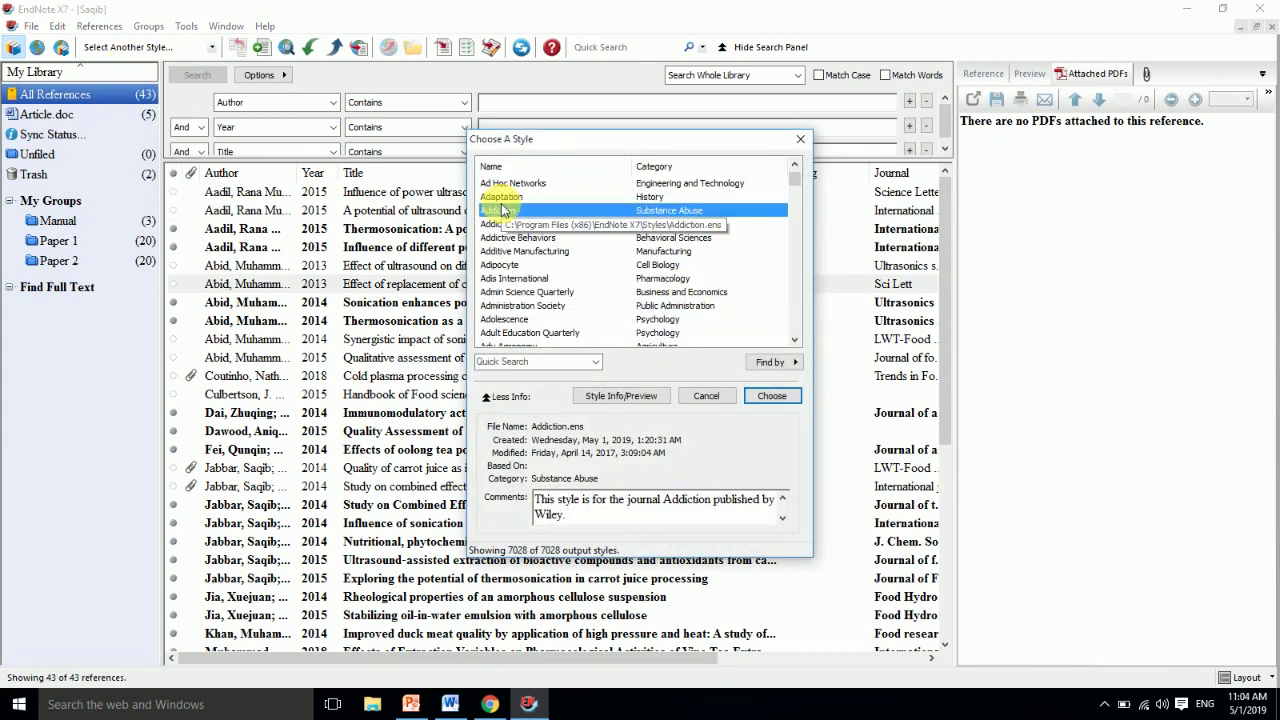
{"action": "left_click", "coordinate": [650, 395]}
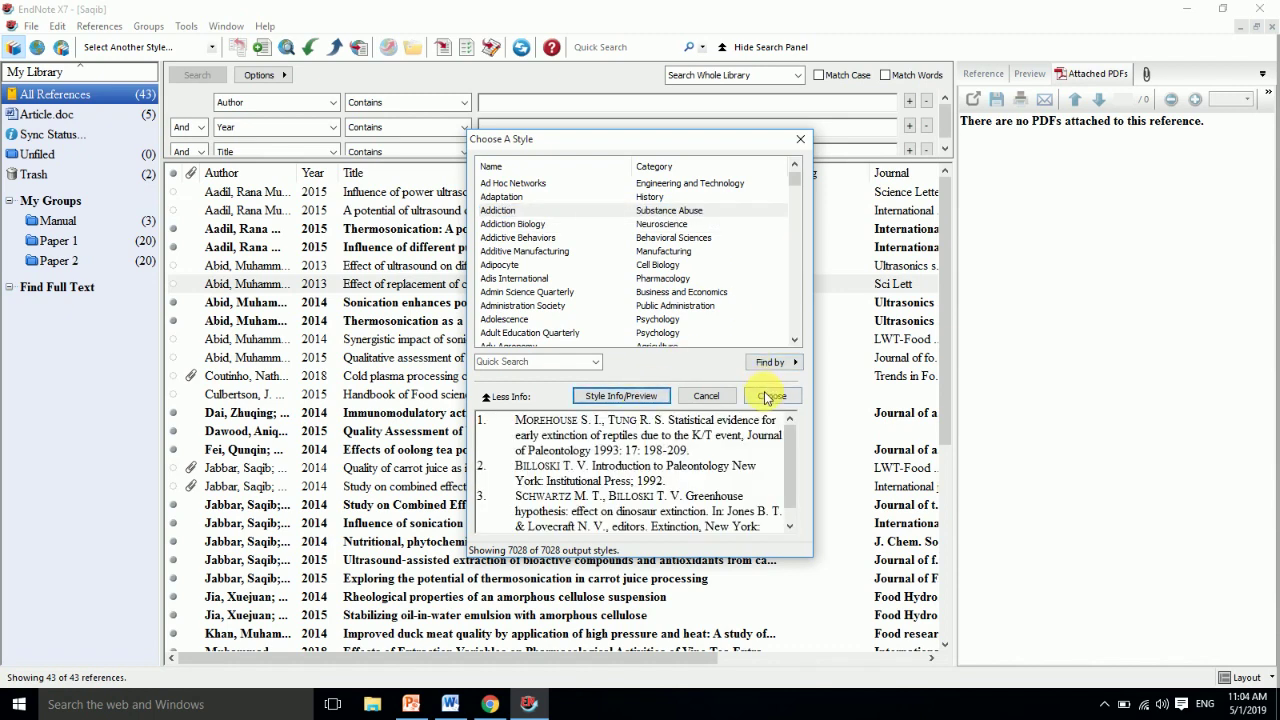
{"action": "left_click", "coordinate": [770, 395]}
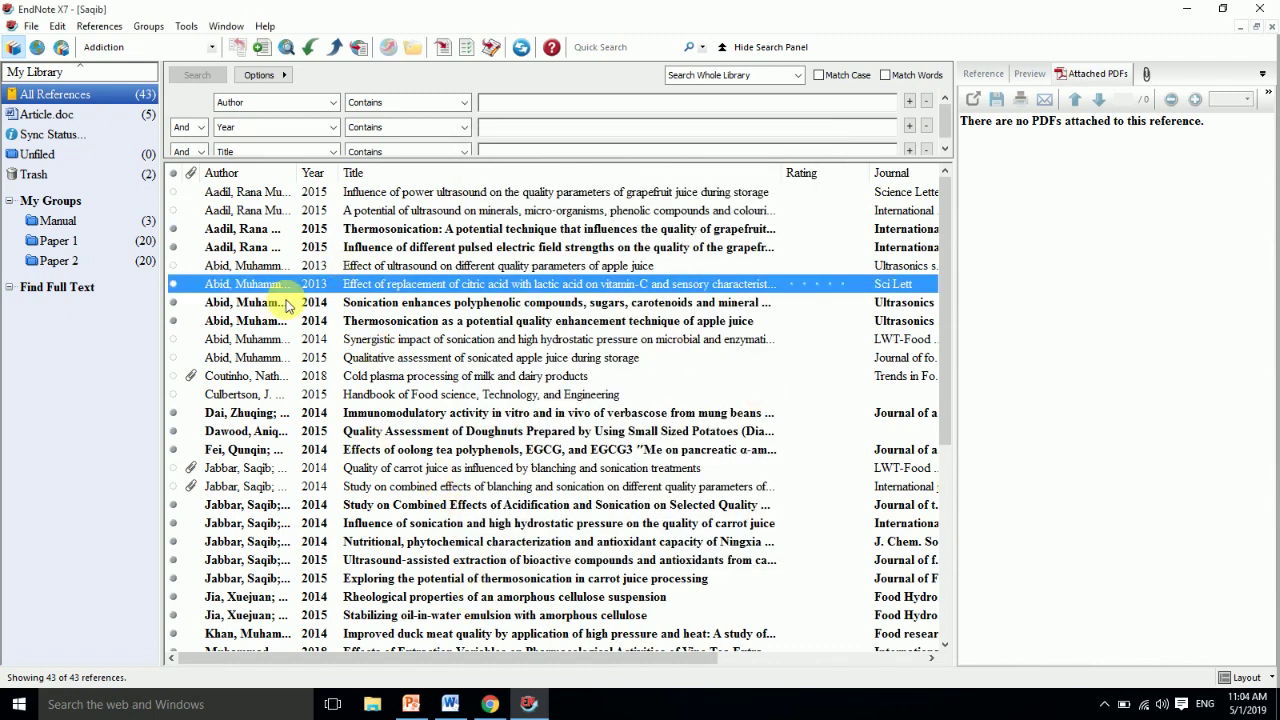
{"action": "left_click", "coordinate": [450, 704]}
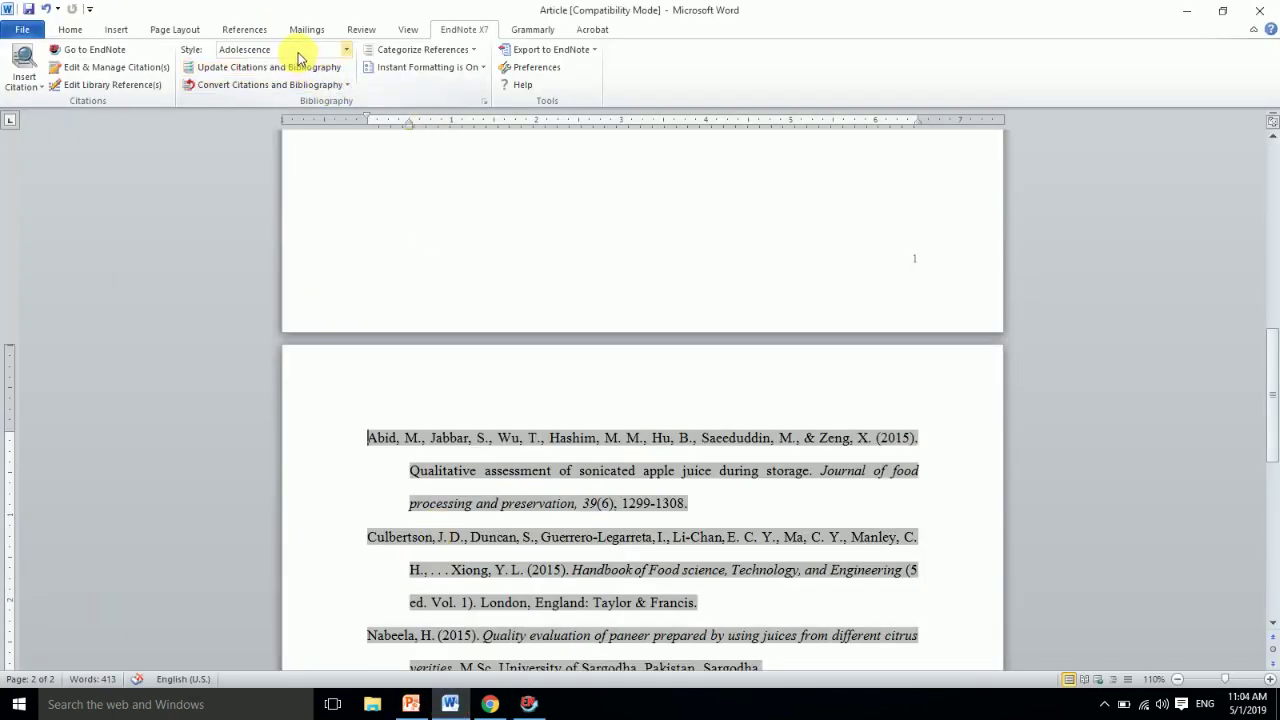
Step: Restyle the Word article as Addiction, giving numbered citations and a five-entry numbered bibliography
{"action": "left_click", "coordinate": [346, 49]}
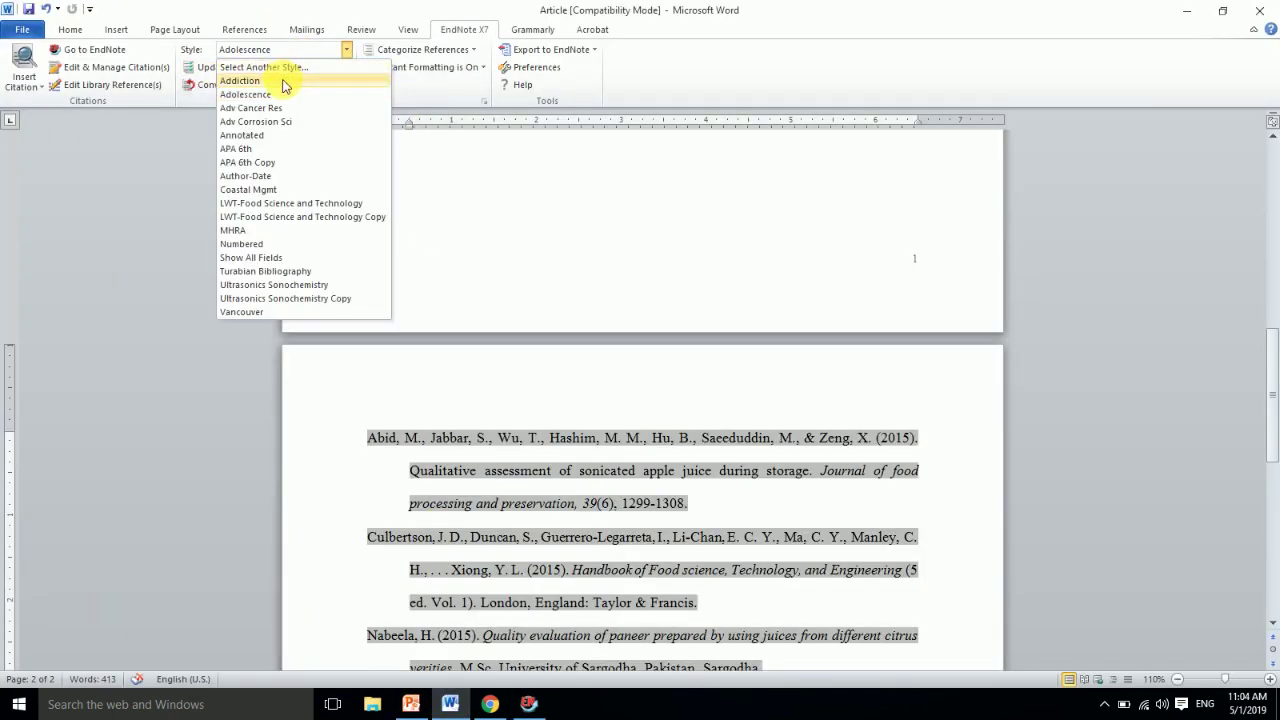
{"action": "left_click", "coordinate": [283, 81]}
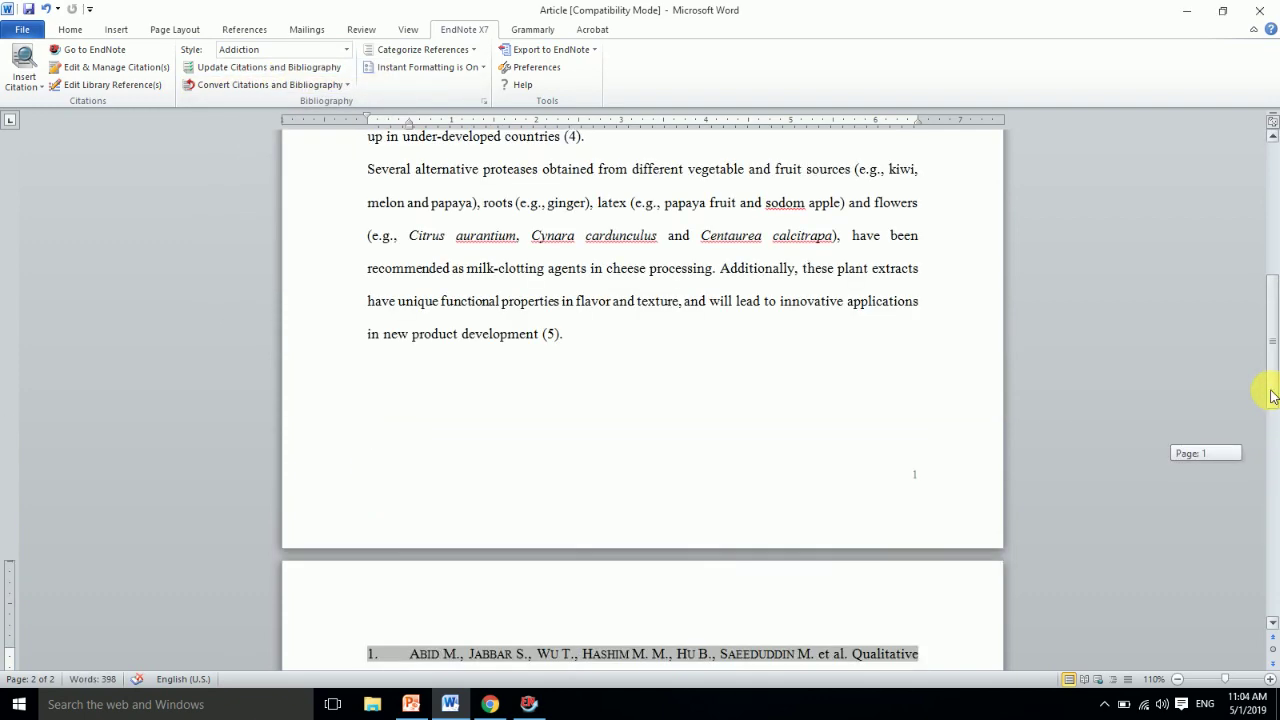
{"action": "left_click_drag", "start_coordinate": [1274, 461], "coordinate": [1262, 335]}
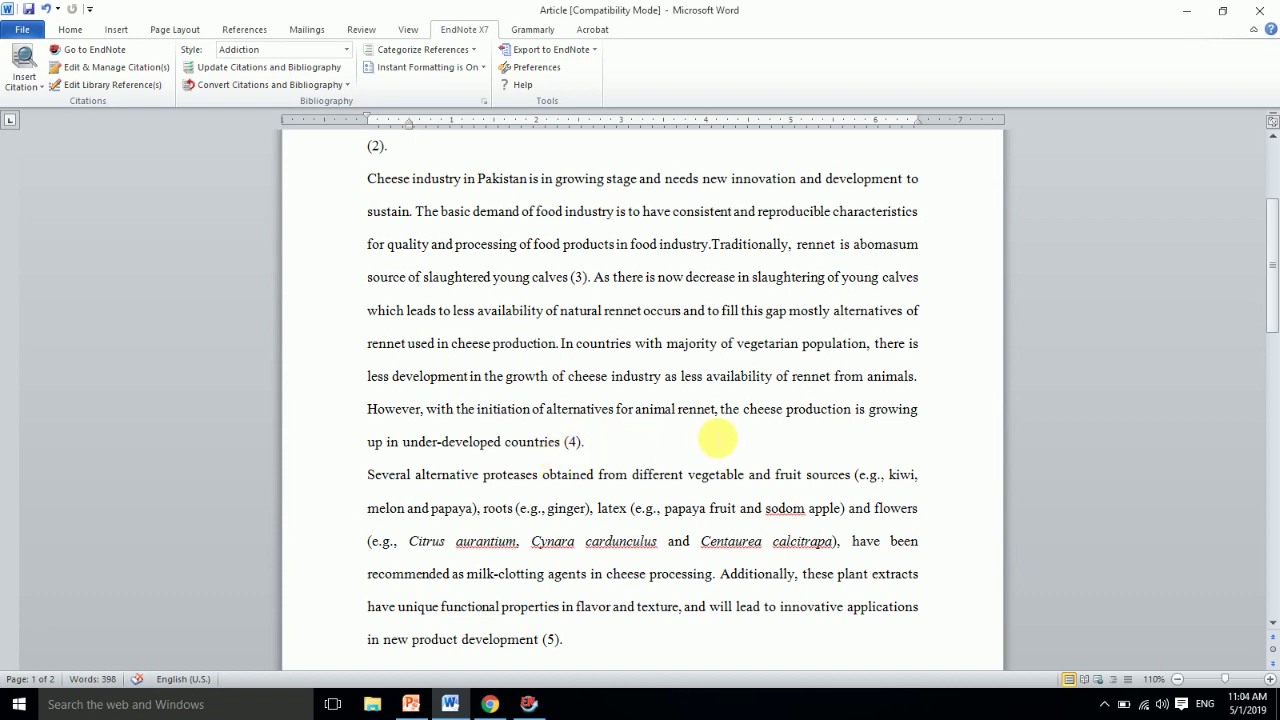
{"action": "left_click_drag", "start_coordinate": [1274, 268], "coordinate": [1262, 500]}
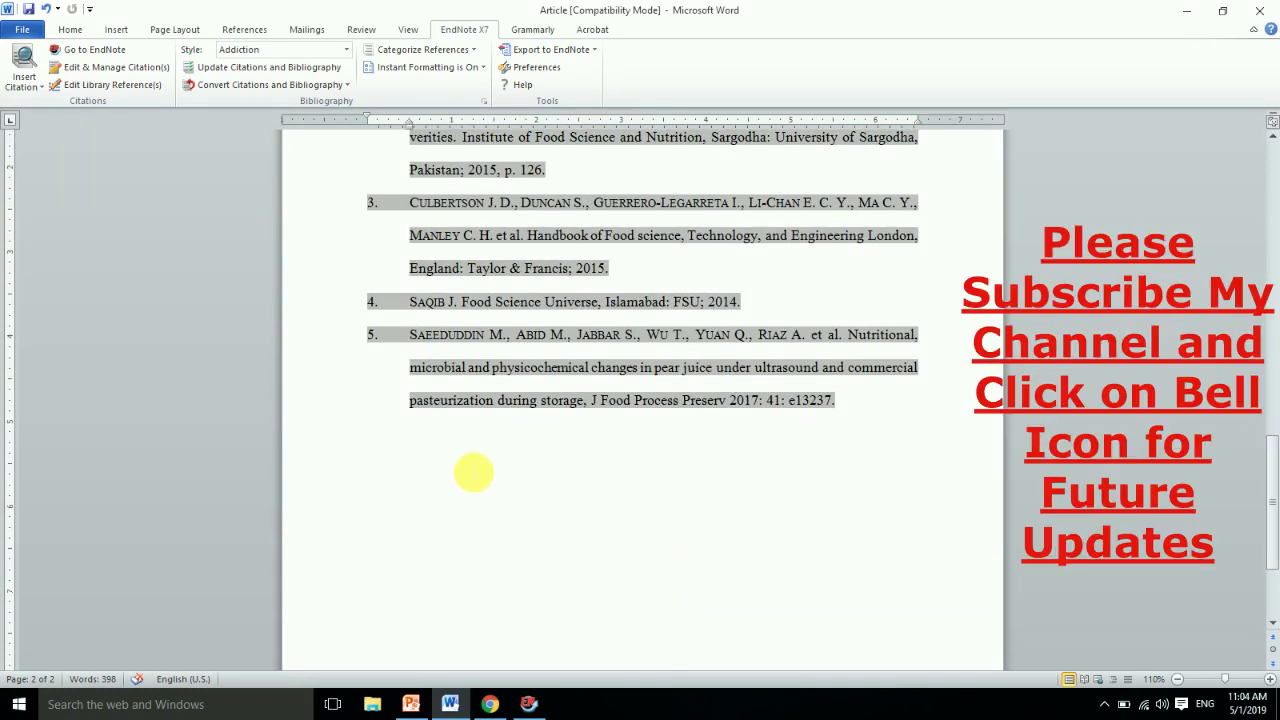
Step: Pick Action Learning from the full style catalogue as EndNote's output style, previewing it first
{"action": "left_click", "coordinate": [528, 706]}
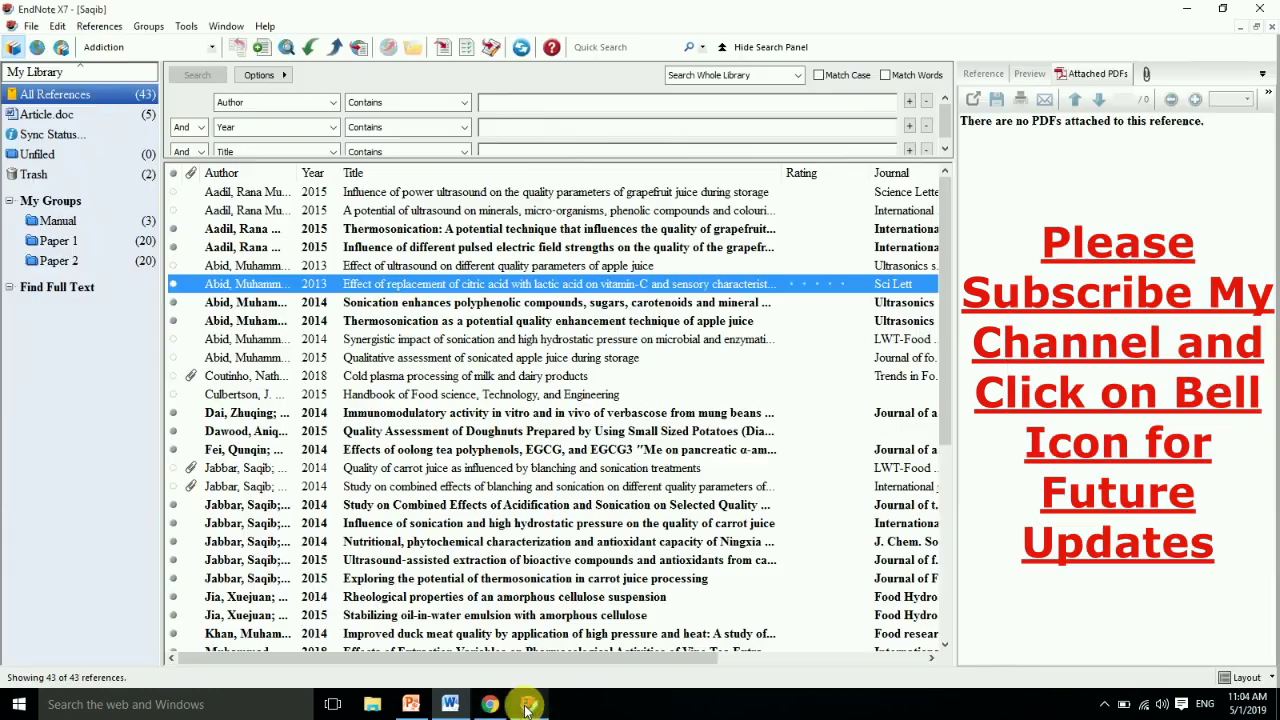
{"action": "left_click", "coordinate": [130, 47]}
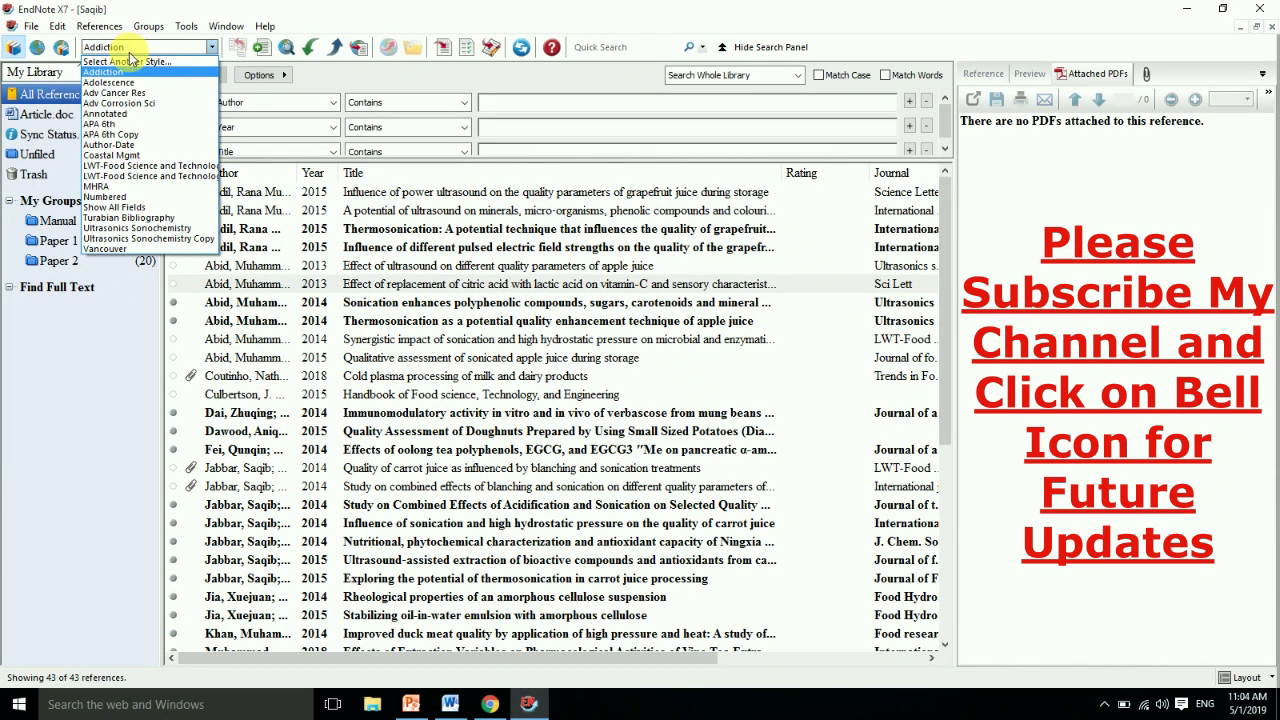
{"action": "left_click", "coordinate": [132, 64]}
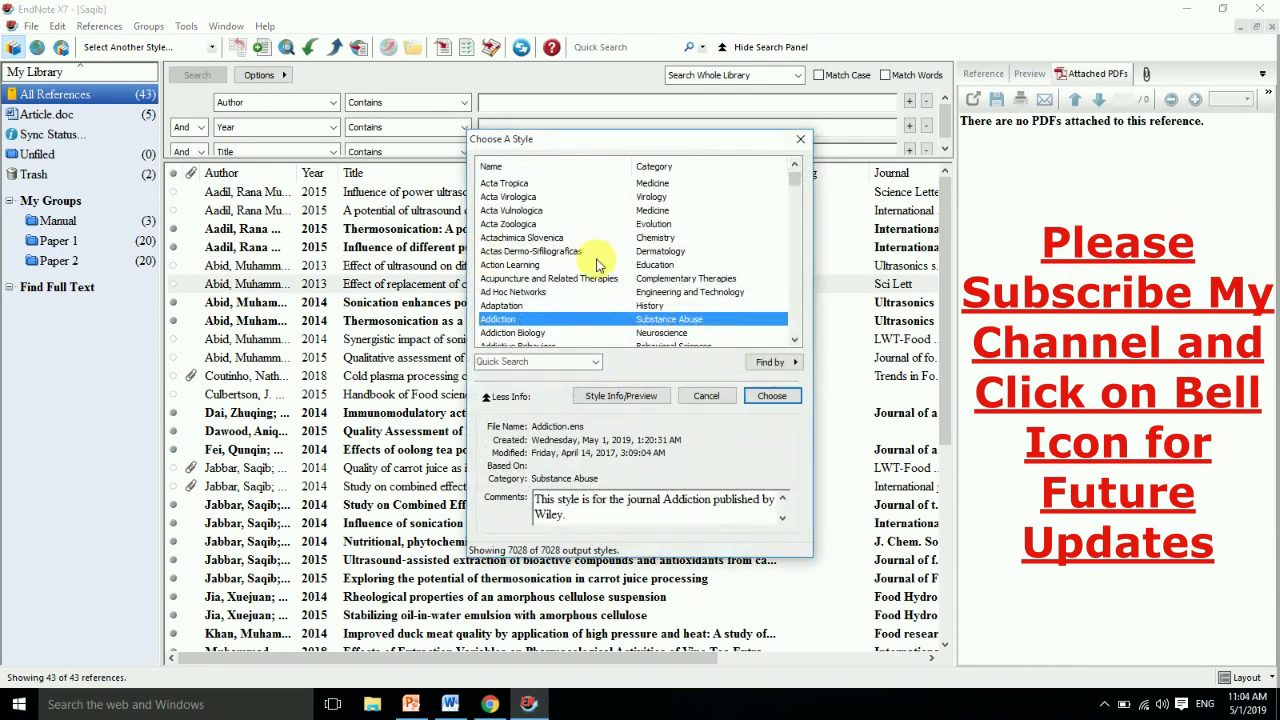
{"action": "left_click", "coordinate": [529, 265]}
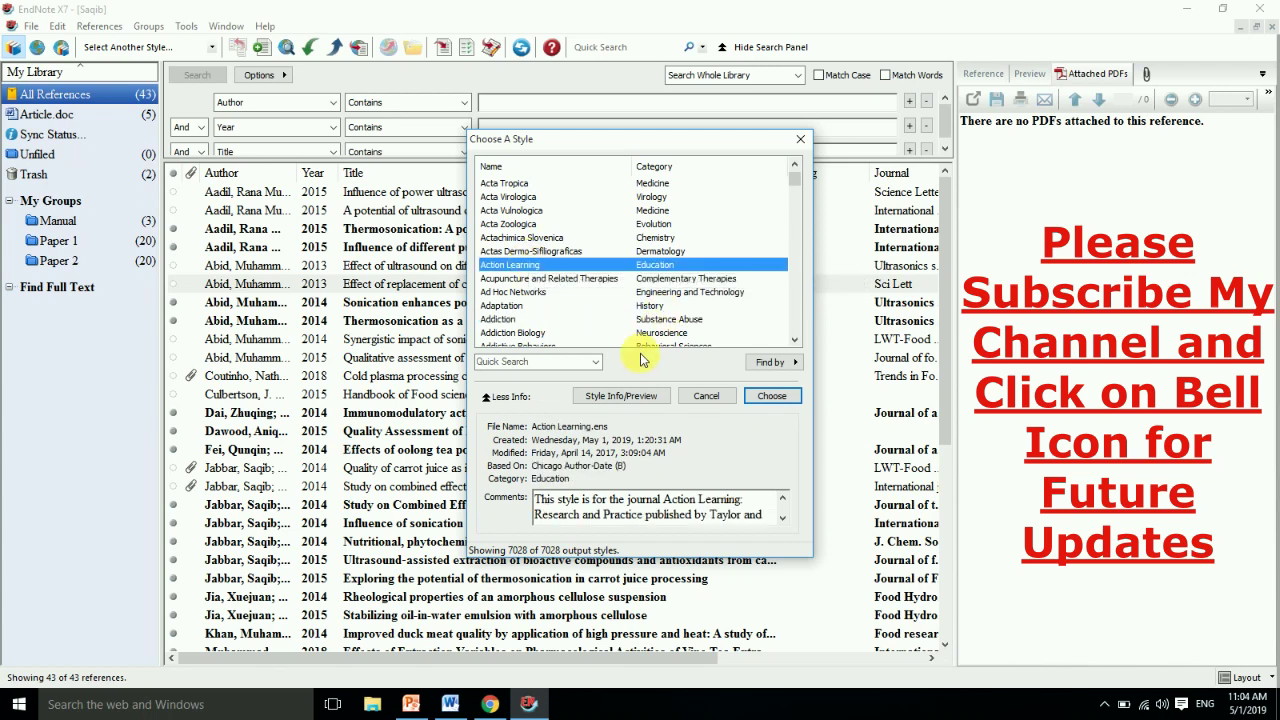
{"action": "left_click", "coordinate": [622, 396]}
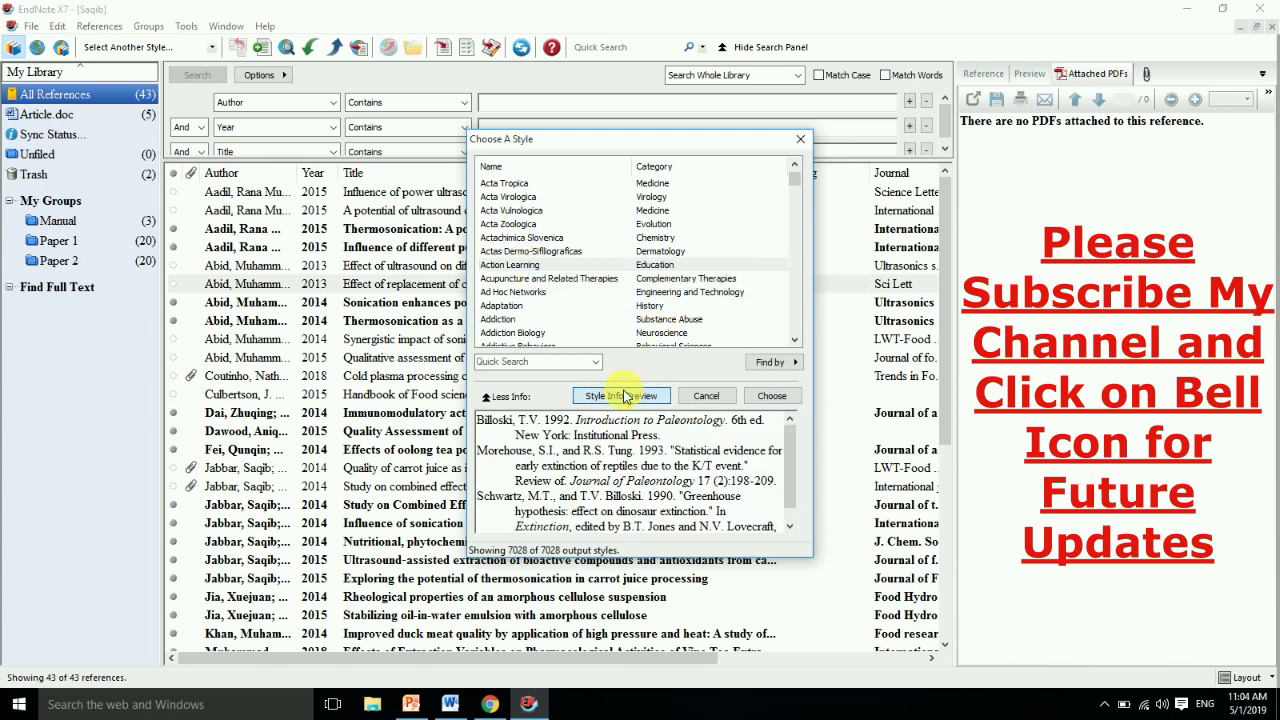
{"action": "left_click", "coordinate": [771, 396]}
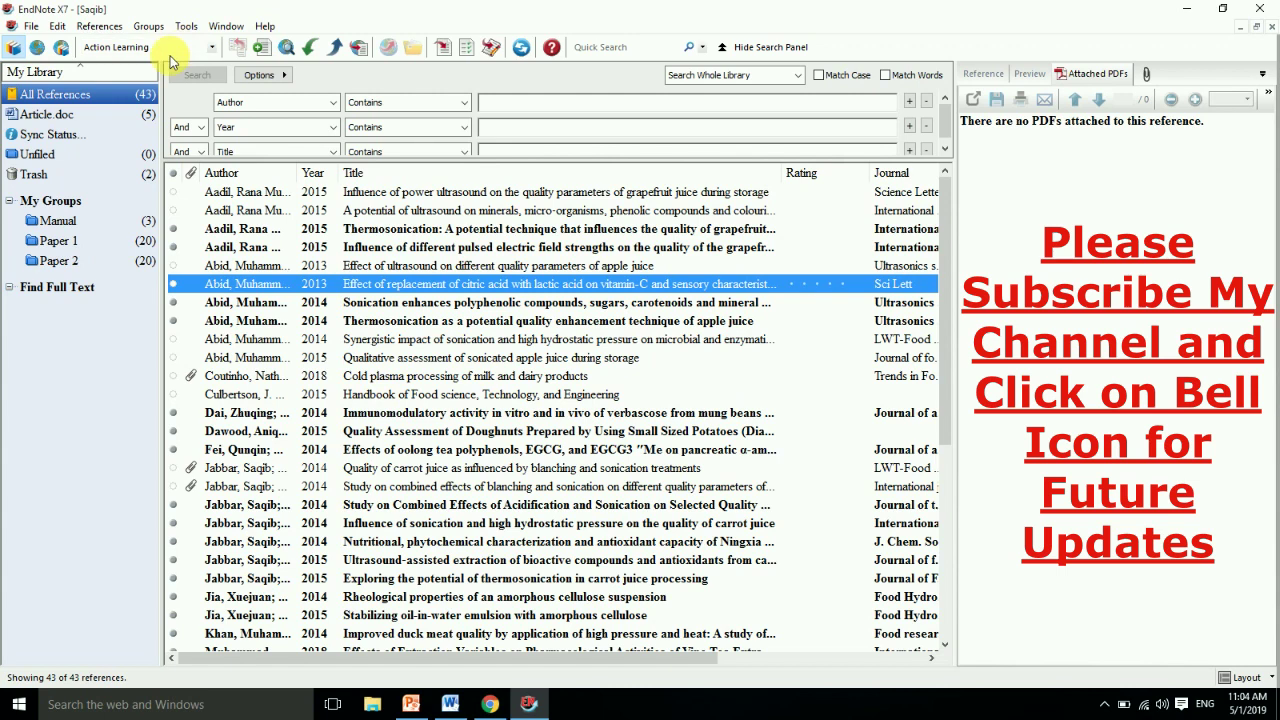
{"action": "left_click", "coordinate": [450, 704]}
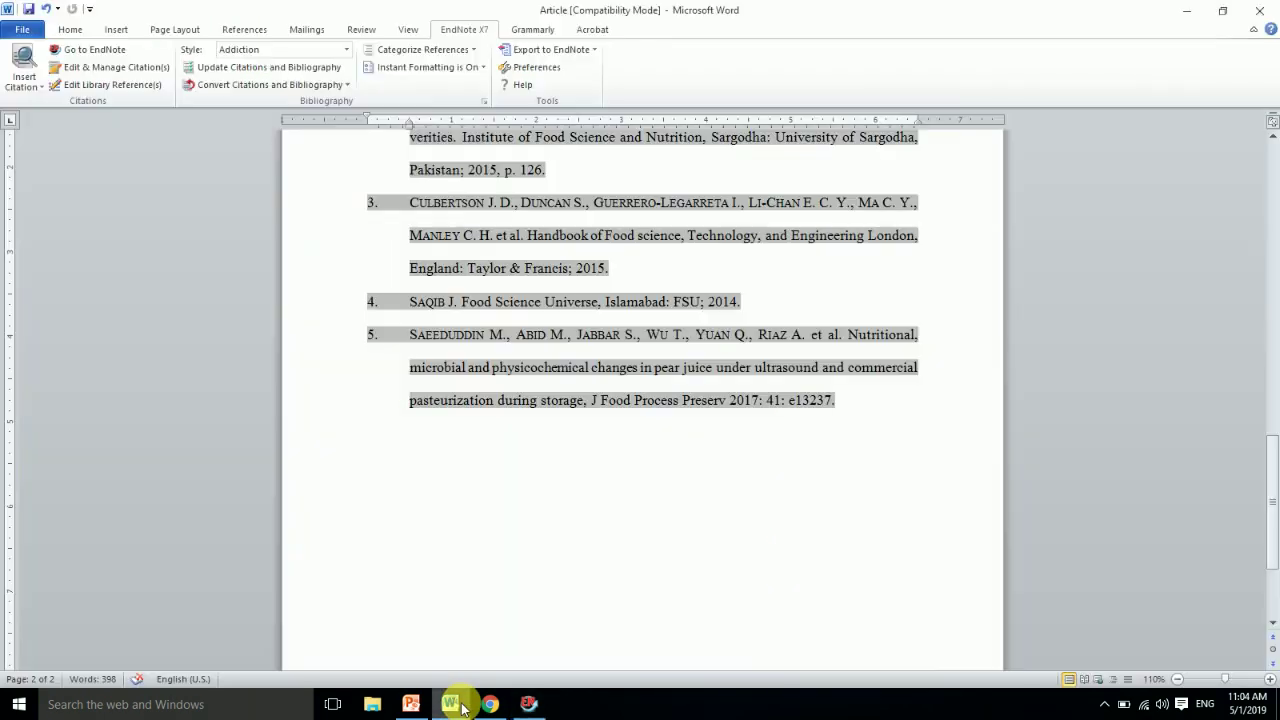
Step: Restyle the Word article in Action Learning author-date form and review the citations
{"action": "left_click", "coordinate": [346, 49]}
{"action": "left_click", "coordinate": [303, 82]}
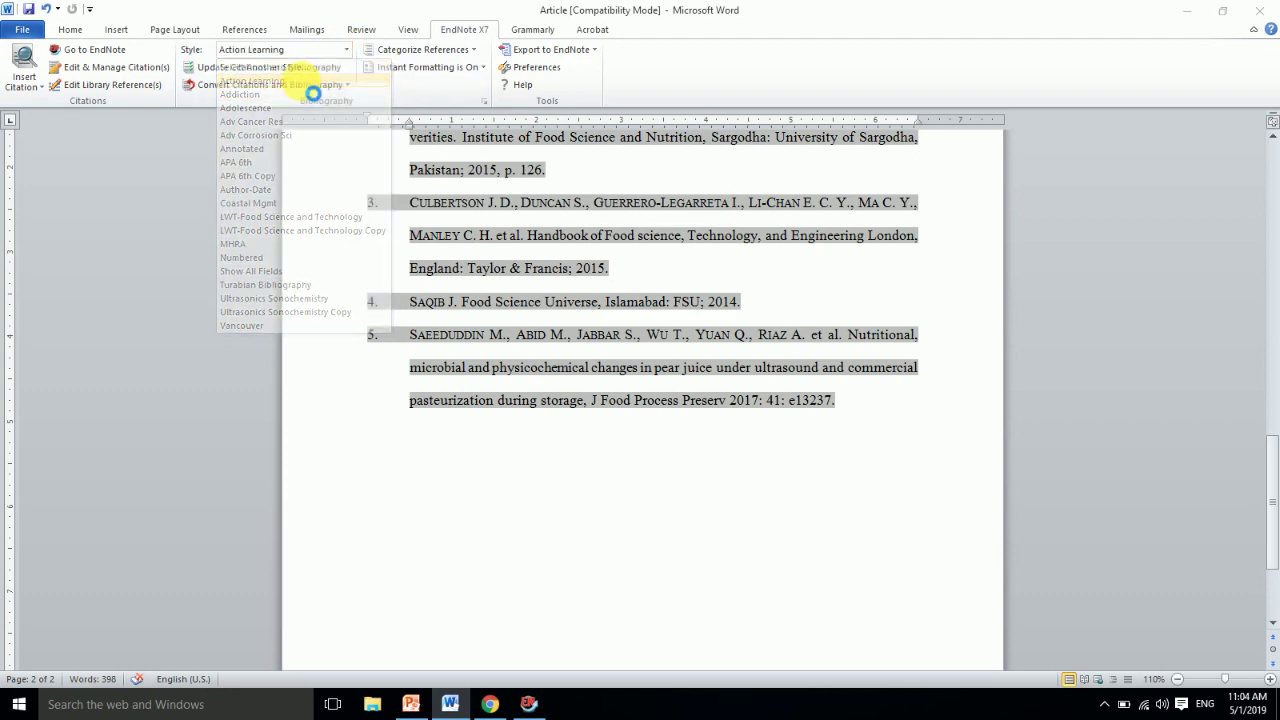
{"action": "left_click_drag", "start_coordinate": [1266, 318], "coordinate": [1266, 358]}
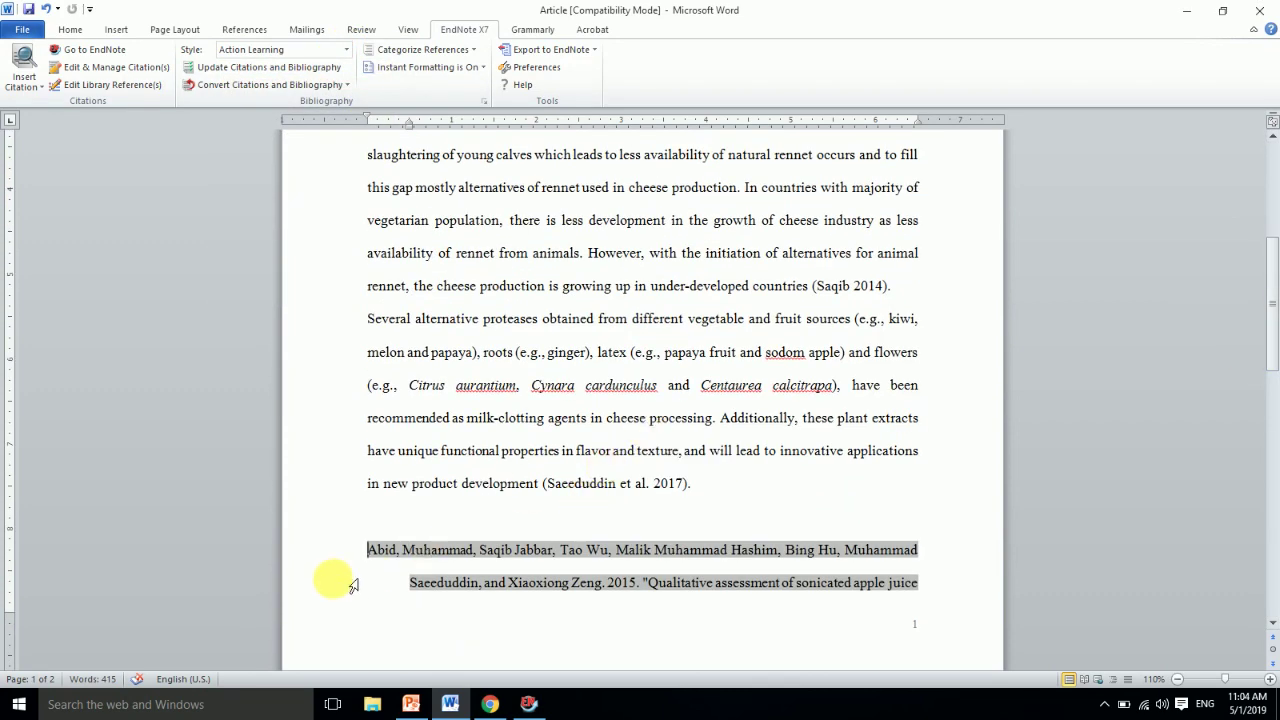
{"action": "left_click_drag", "start_coordinate": [1271, 234], "coordinate": [1270, 280]}
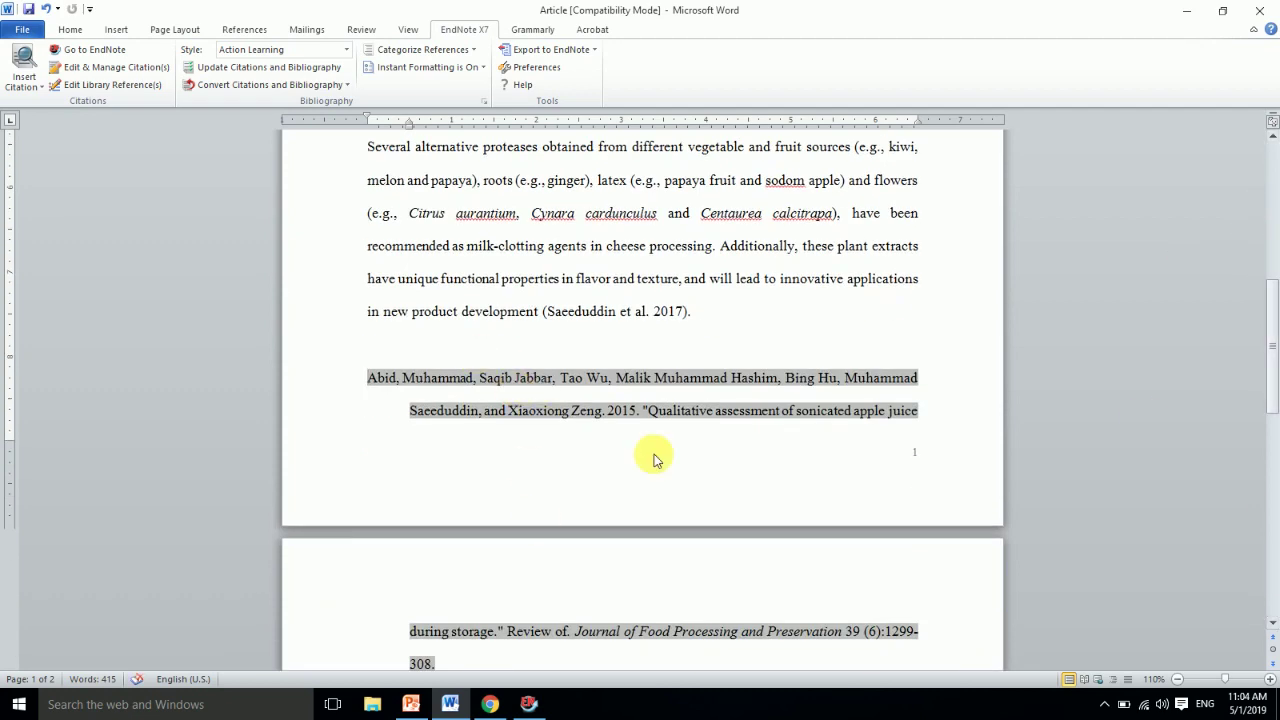
{"action": "left_click_drag", "start_coordinate": [1275, 340], "coordinate": [1270, 205]}
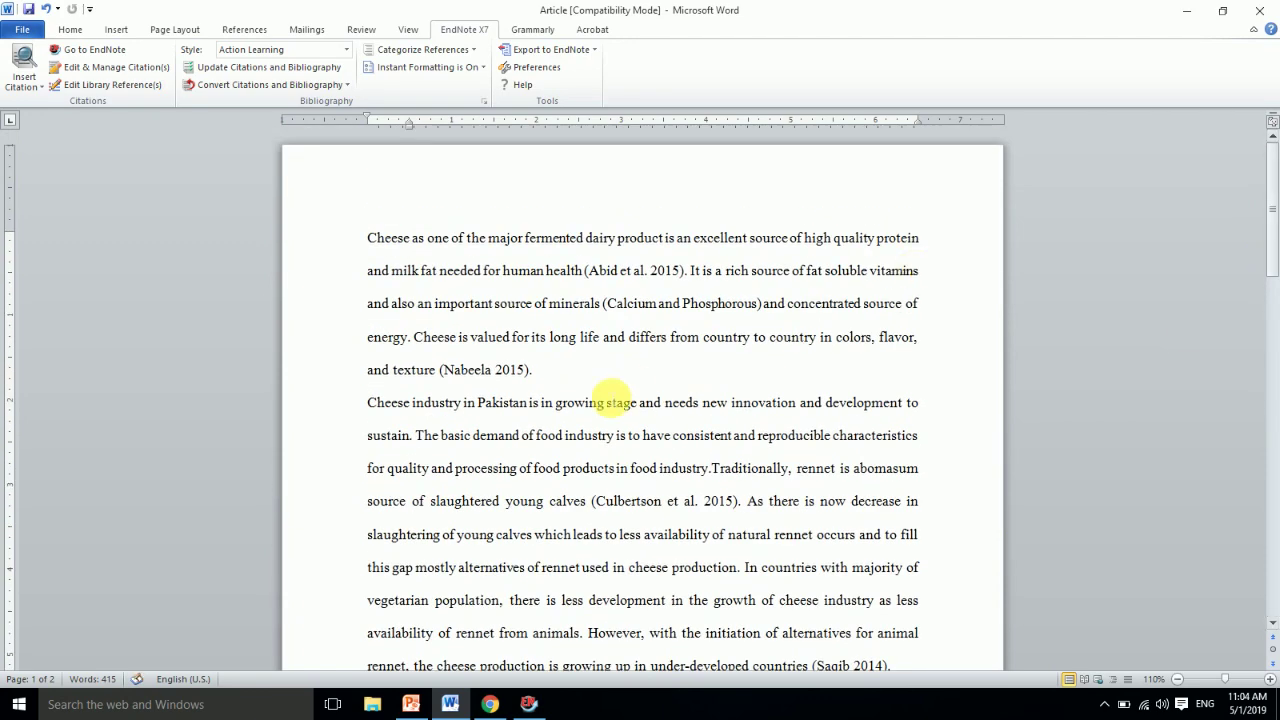
{"action": "left_click", "coordinate": [408, 706]}
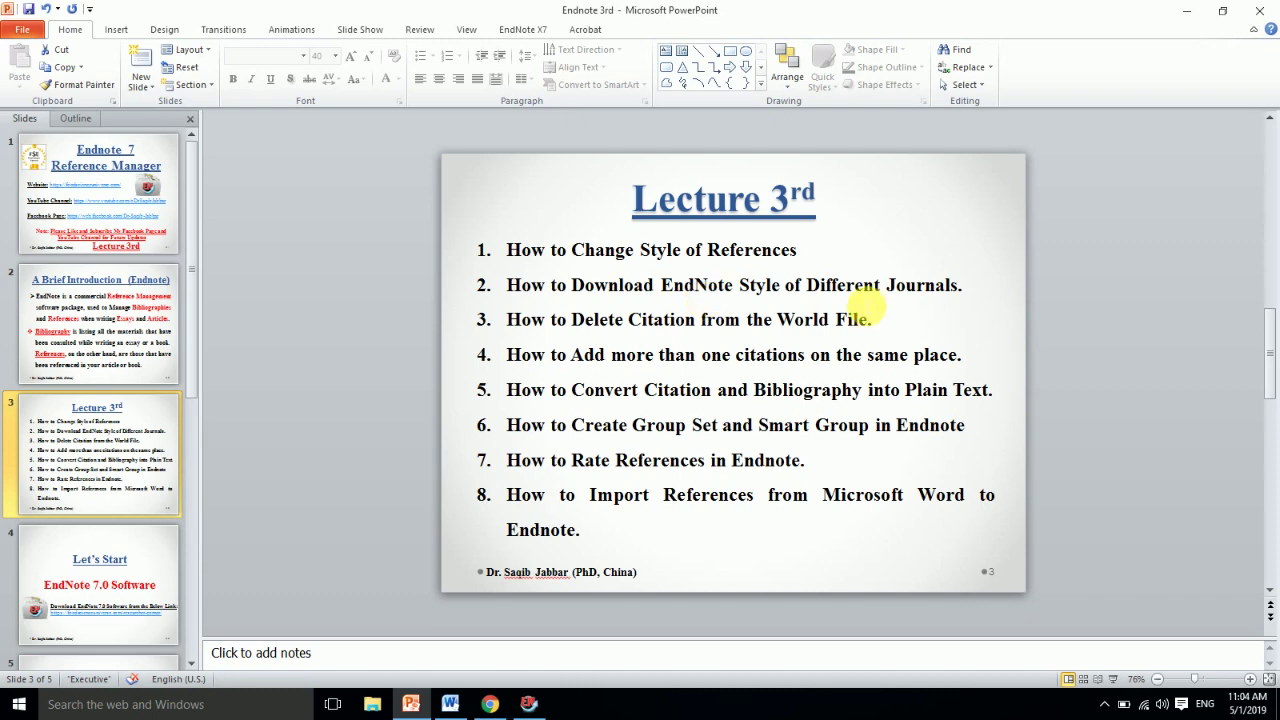
Step: Open the style catalogue and close it, keeping Action Learning as the output style
{"action": "left_click", "coordinate": [412, 706]}
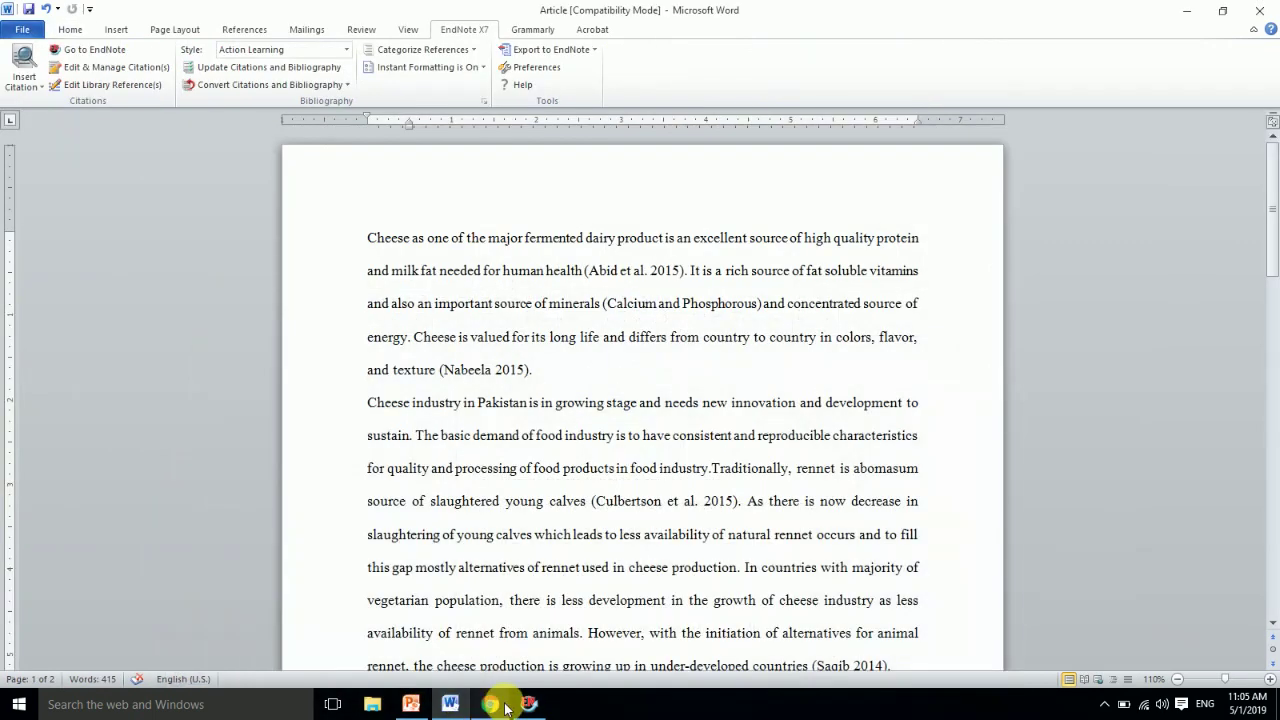
{"action": "left_click", "coordinate": [528, 704]}
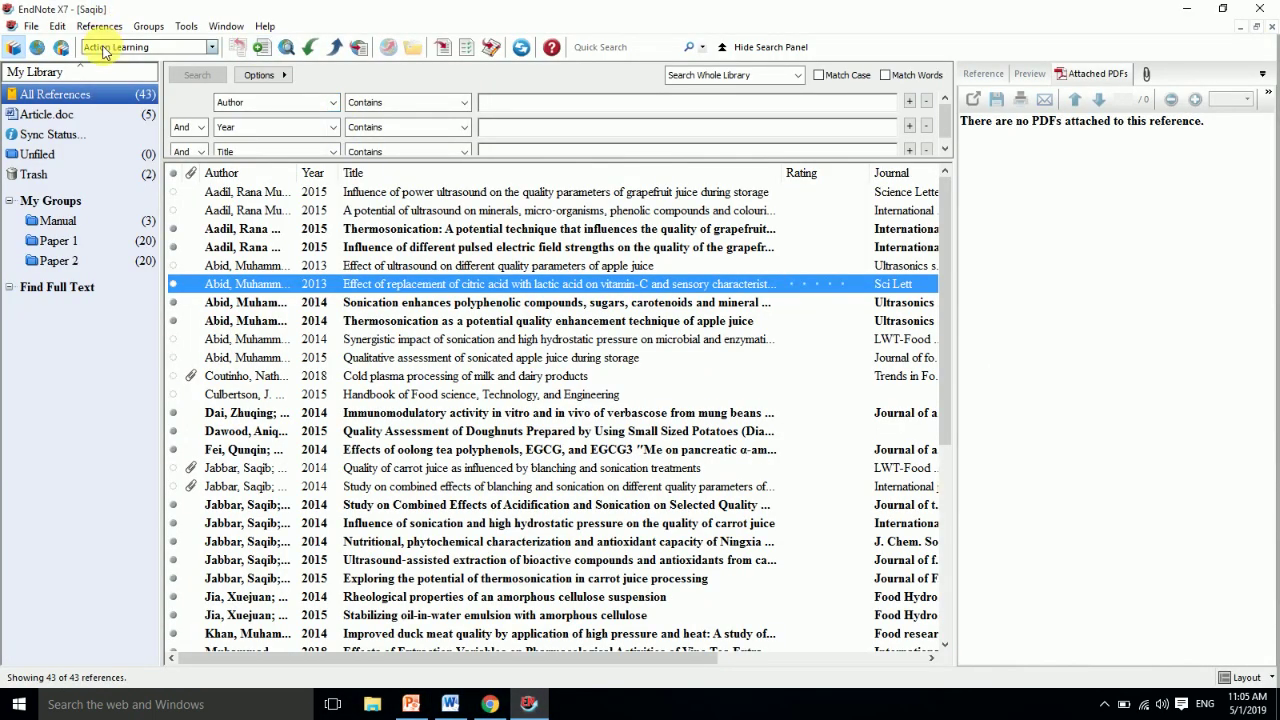
{"action": "left_click", "coordinate": [112, 47]}
{"action": "left_click", "coordinate": [112, 62]}
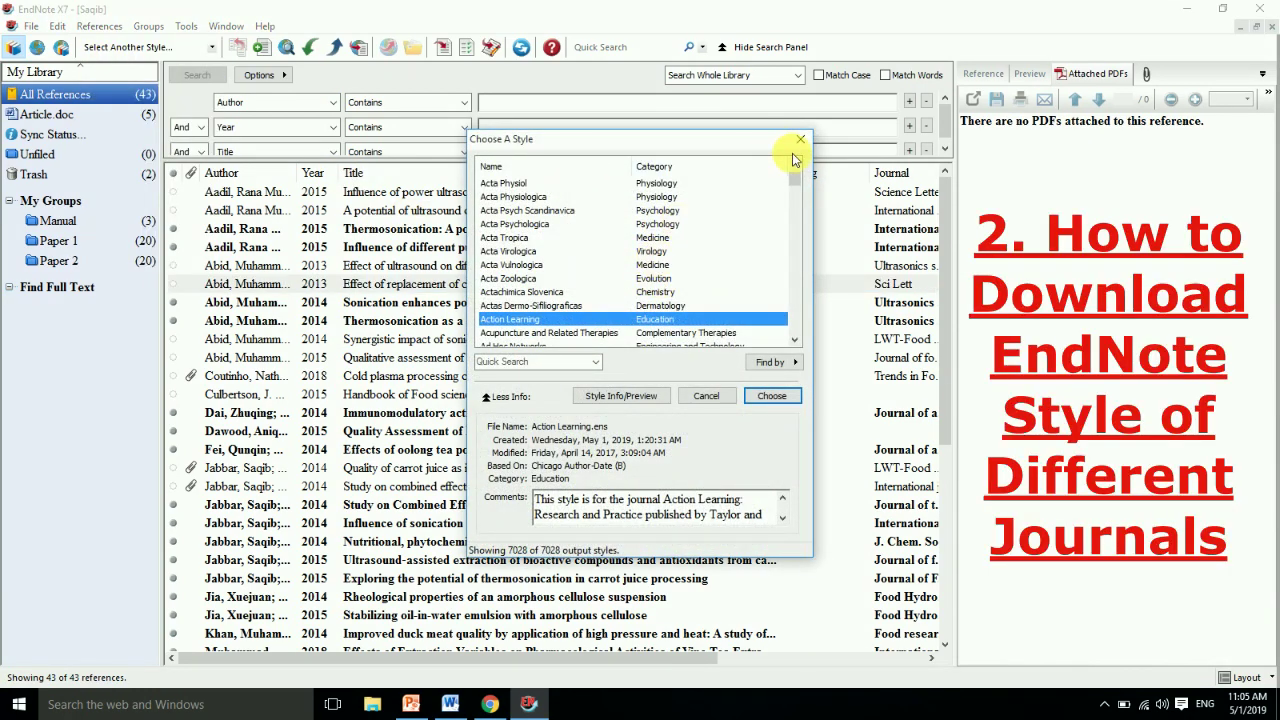
{"action": "left_click", "coordinate": [802, 140]}
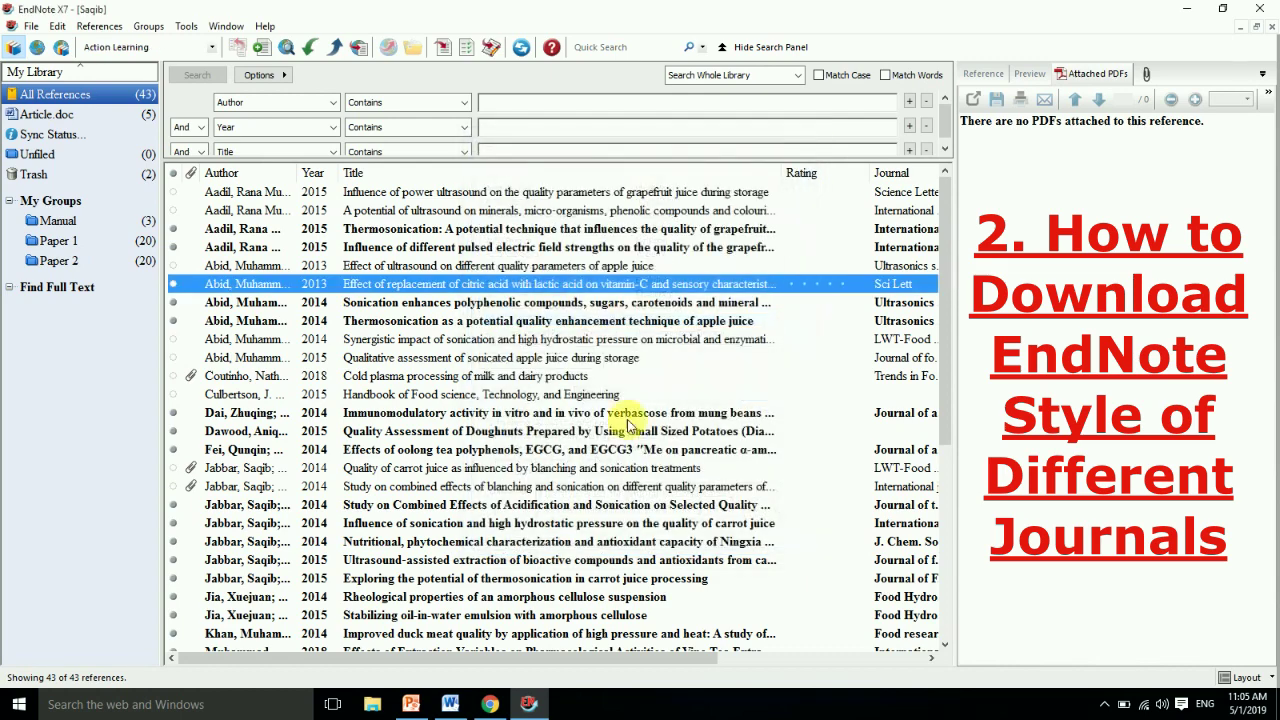
{"action": "left_click", "coordinate": [487, 706]}
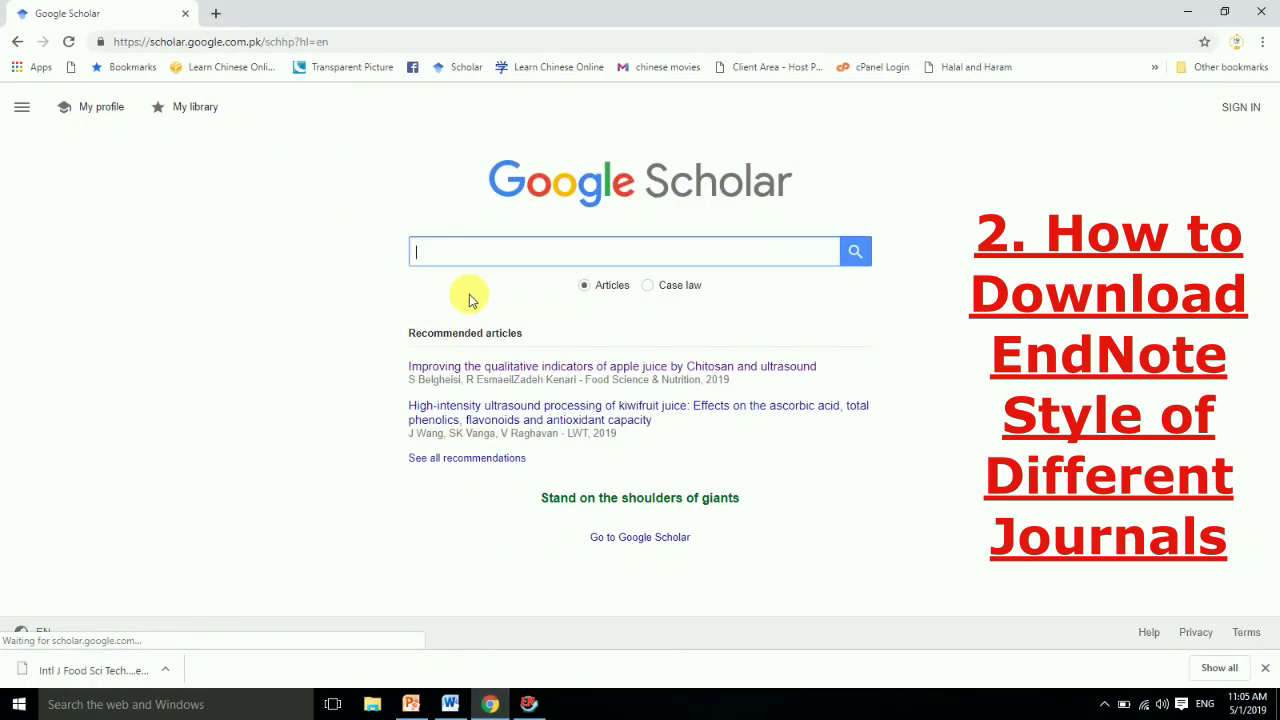
Step: Google 'International Journal of Food Science and Technology endnote style' and open the style download page
{"action": "left_click", "coordinate": [496, 258]}
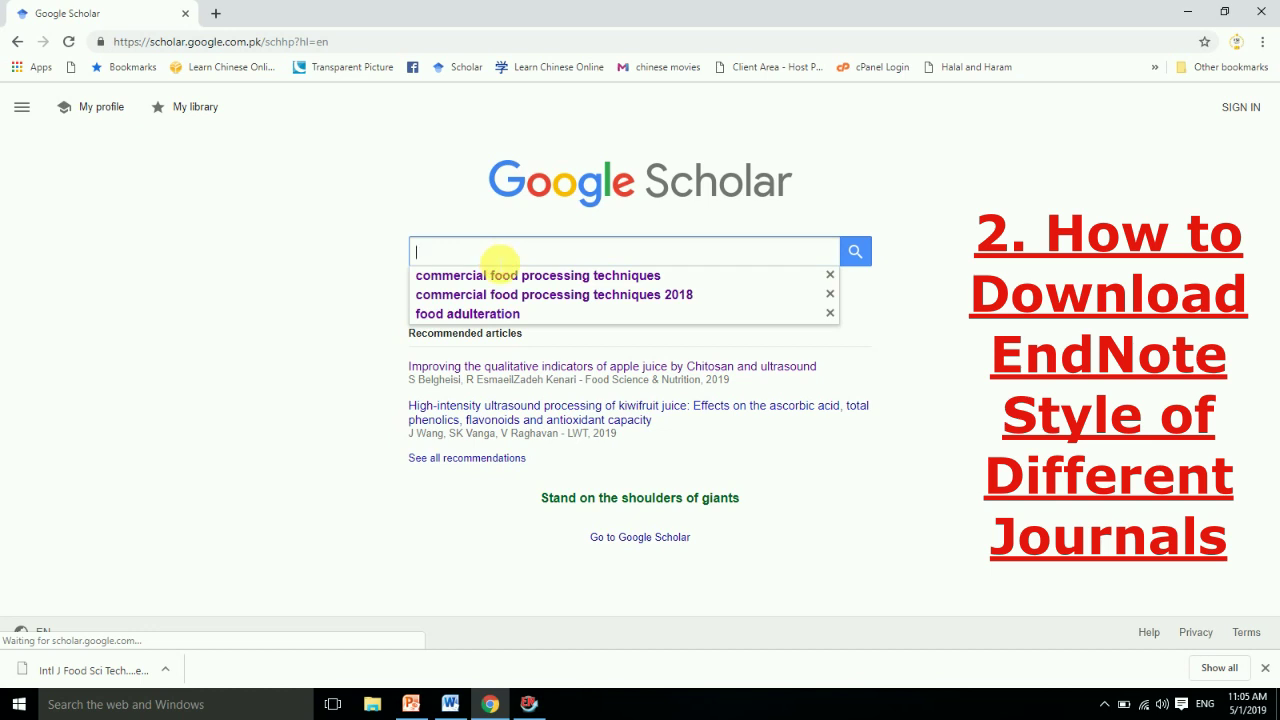
{"action": "type", "text": "inter"}
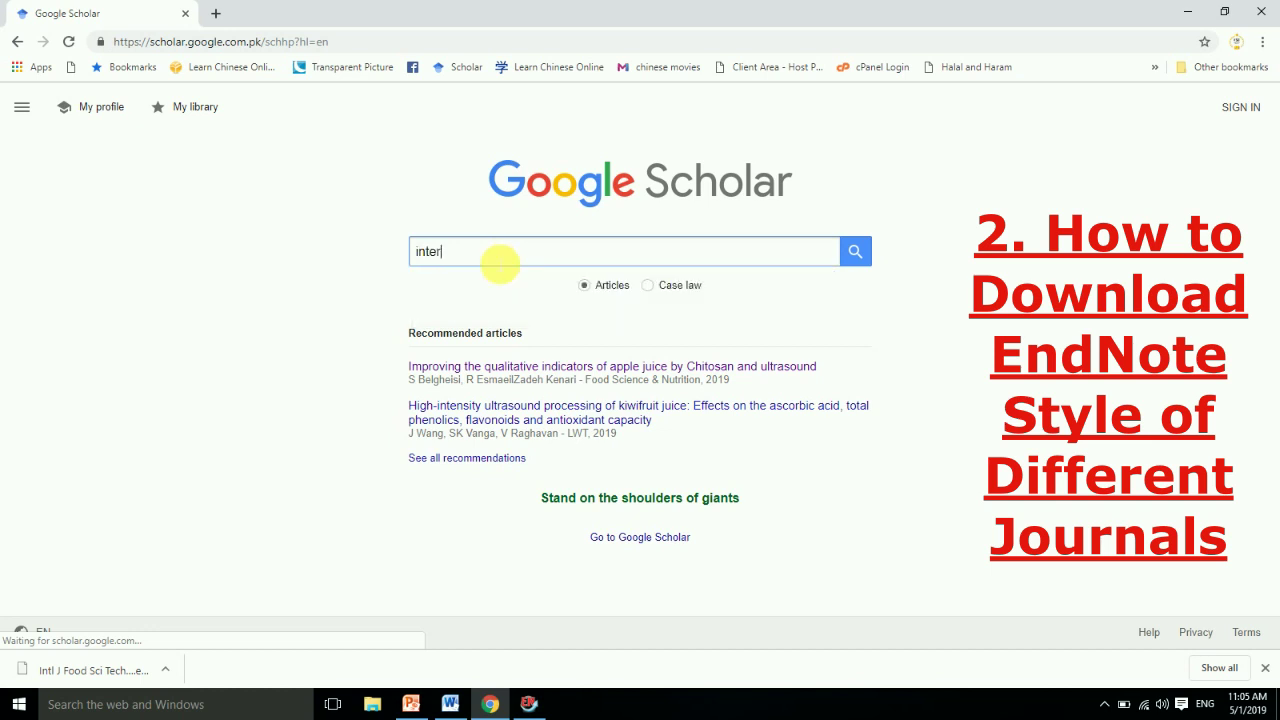
{"action": "left_click", "coordinate": [17, 45]}
{"action": "left_click", "coordinate": [508, 305]}
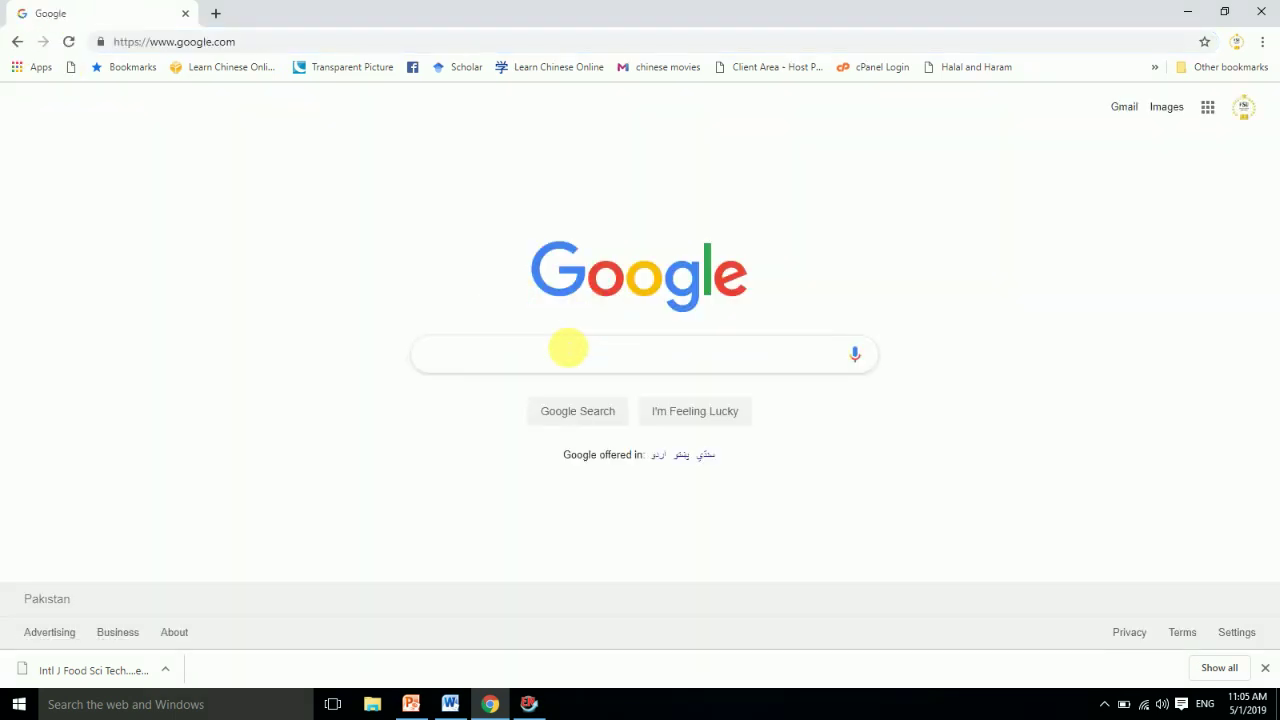
{"action": "type", "text": "inet"}
{"action": "key", "text": "BackSpace"}
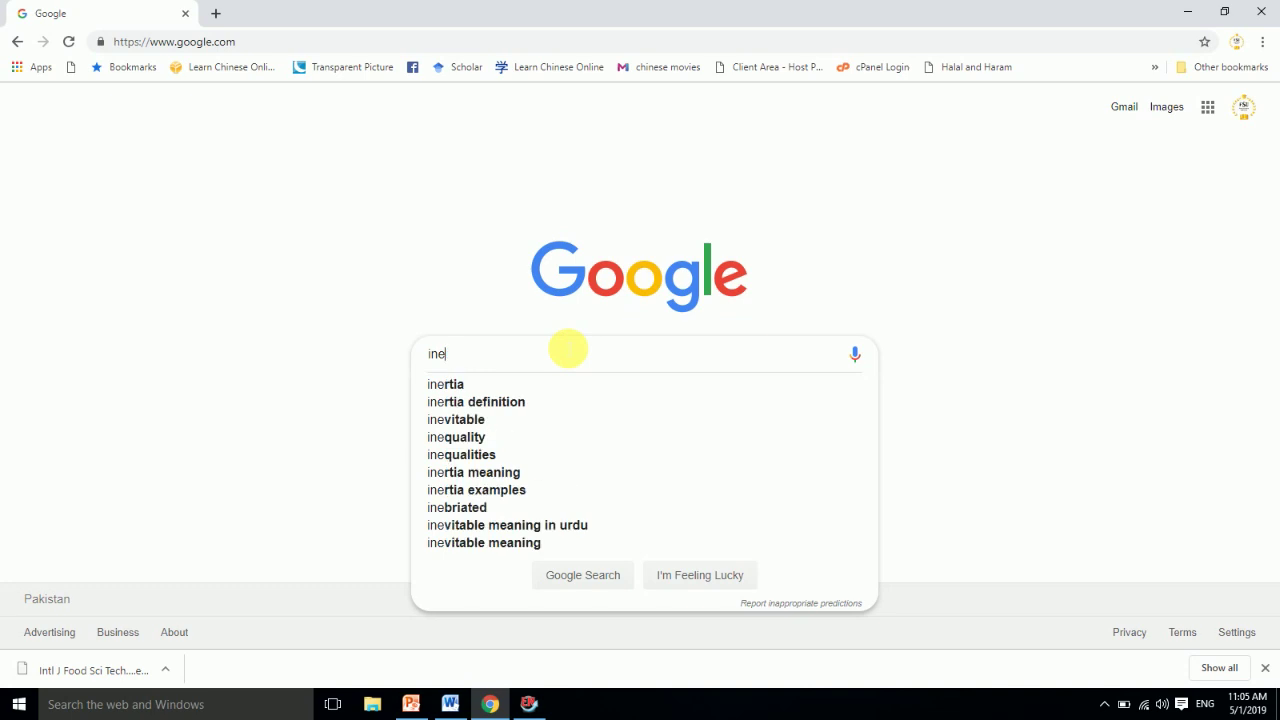
{"action": "key", "text": "BackSpace"}
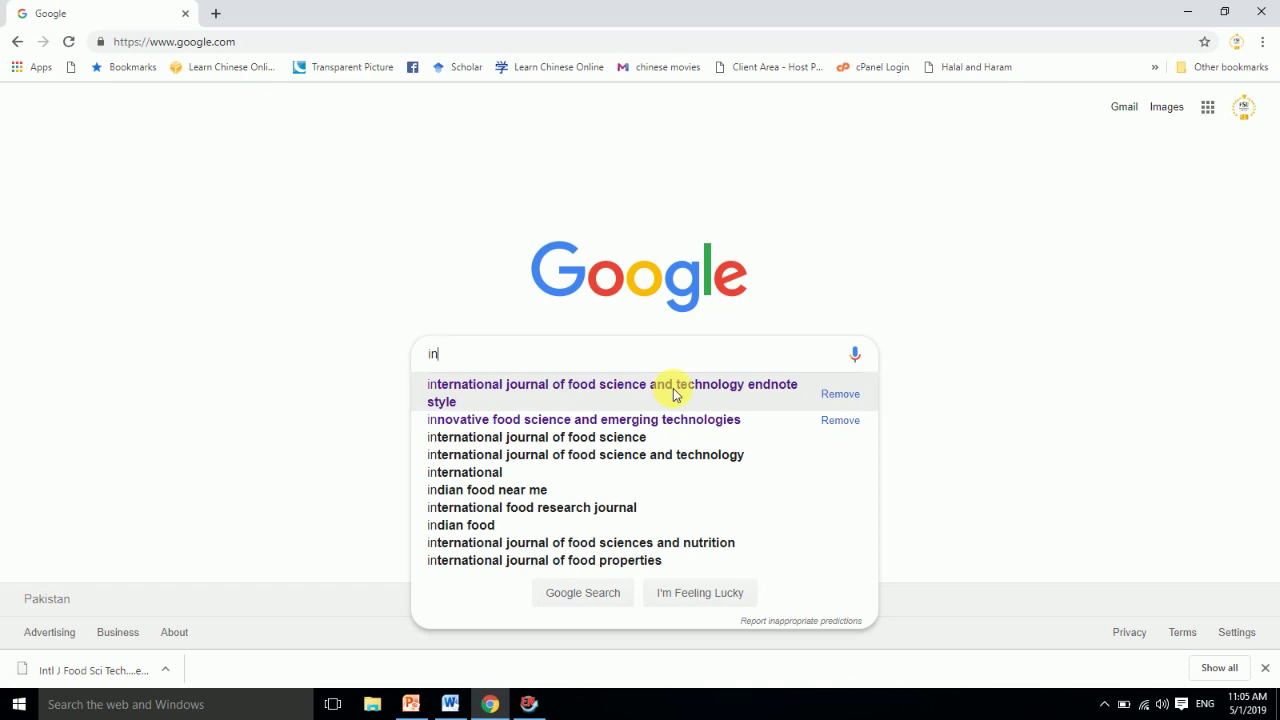
{"action": "left_click", "coordinate": [759, 395]}
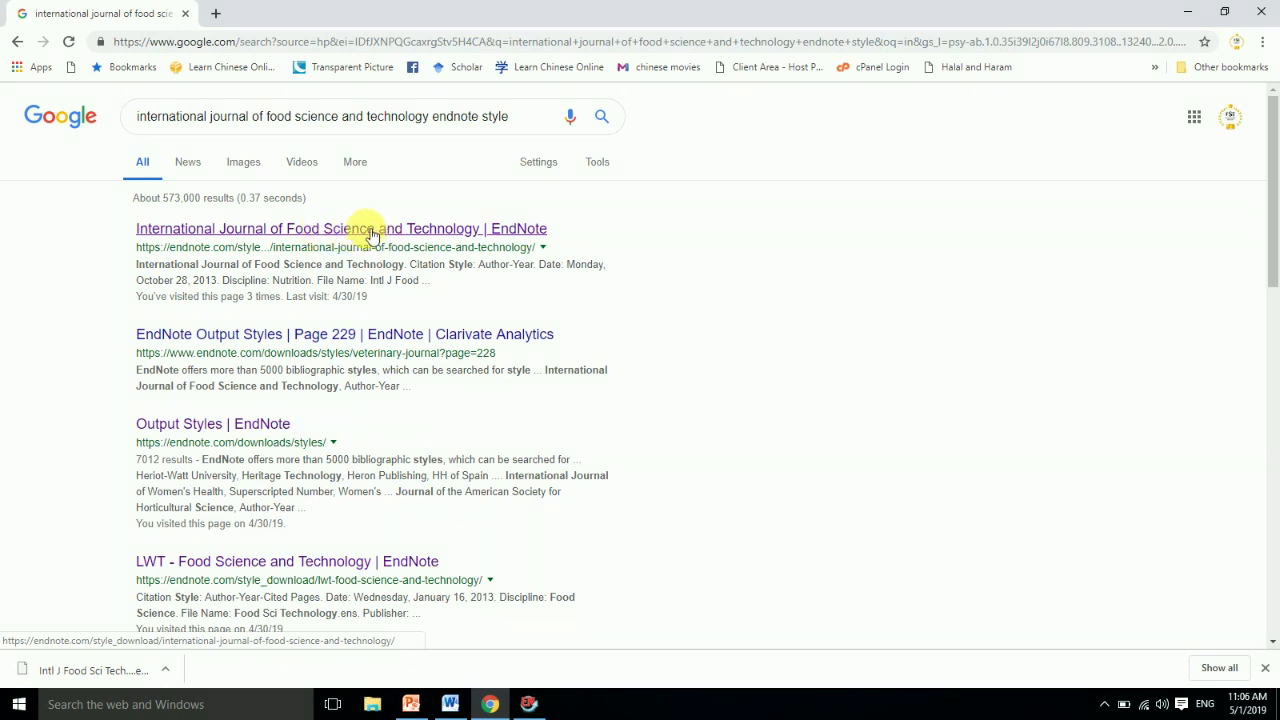
{"action": "left_click", "coordinate": [389, 237]}
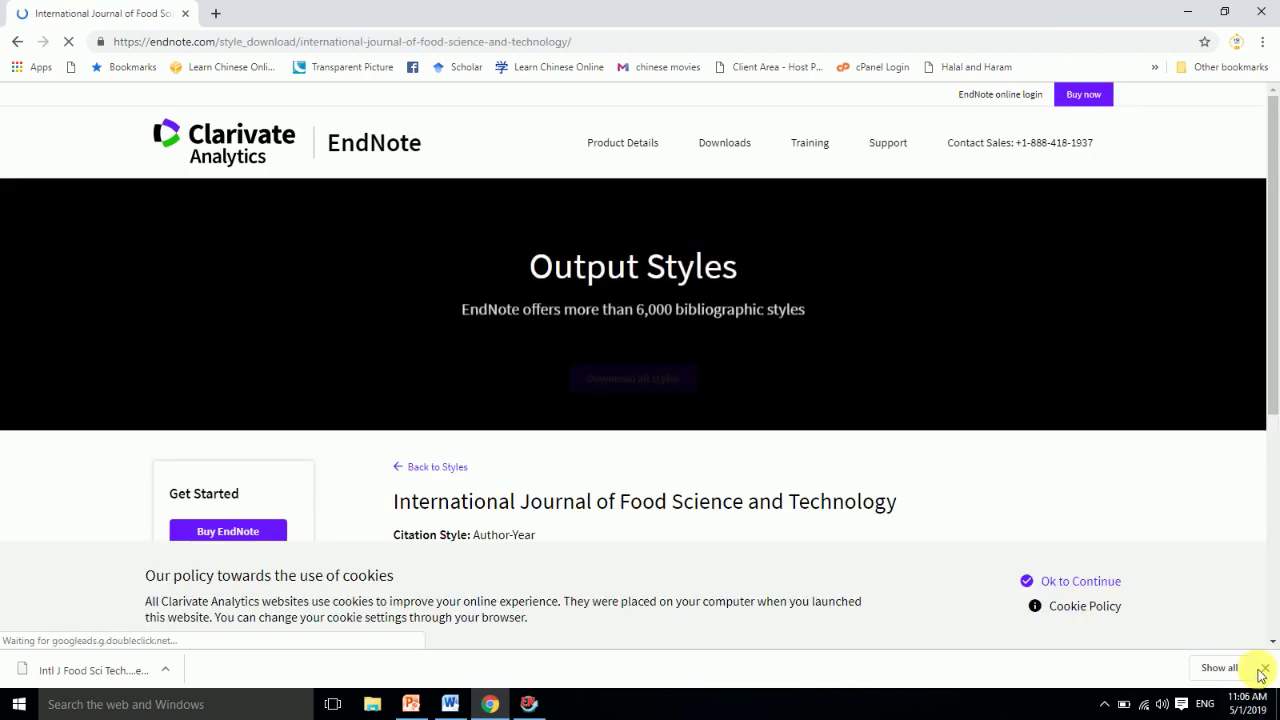
Step: Download the Intl J Food Sci Tech style file and locate it in the Downloads folder
{"action": "left_click", "coordinate": [1265, 667]}
{"action": "left_click_drag", "start_coordinate": [1270, 323], "coordinate": [1272, 490]}
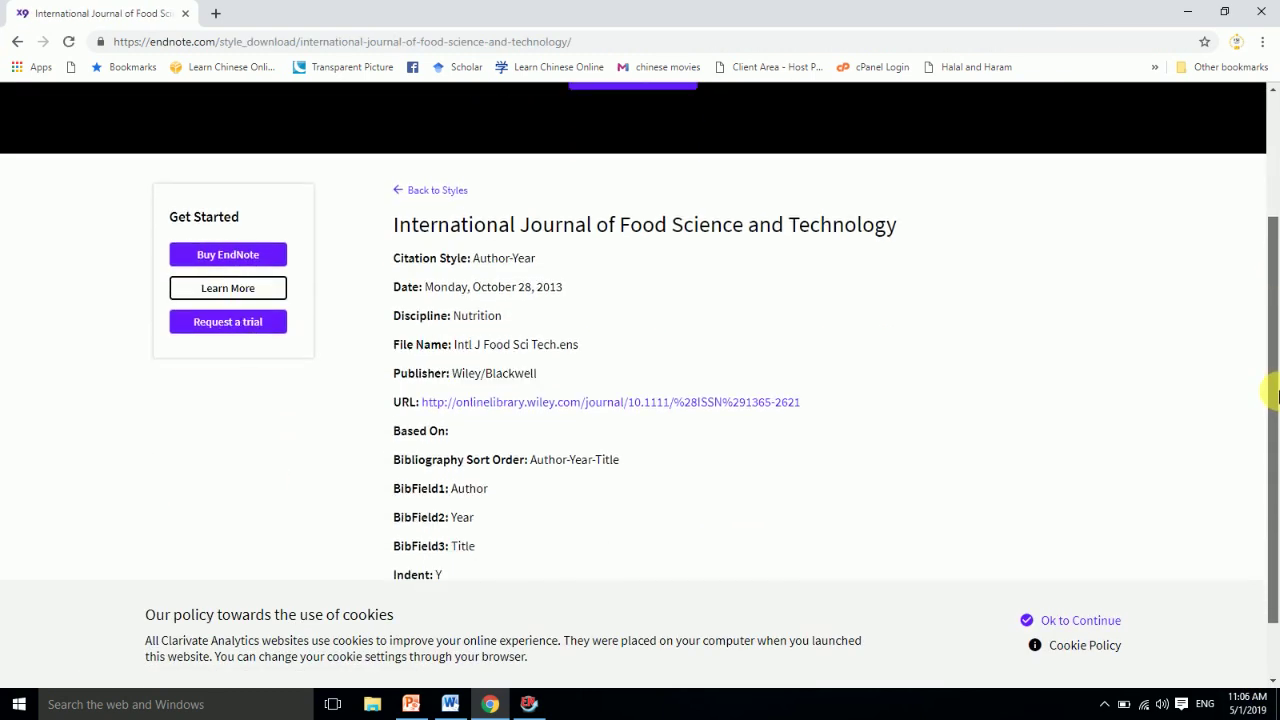
{"action": "left_click", "coordinate": [472, 545]}
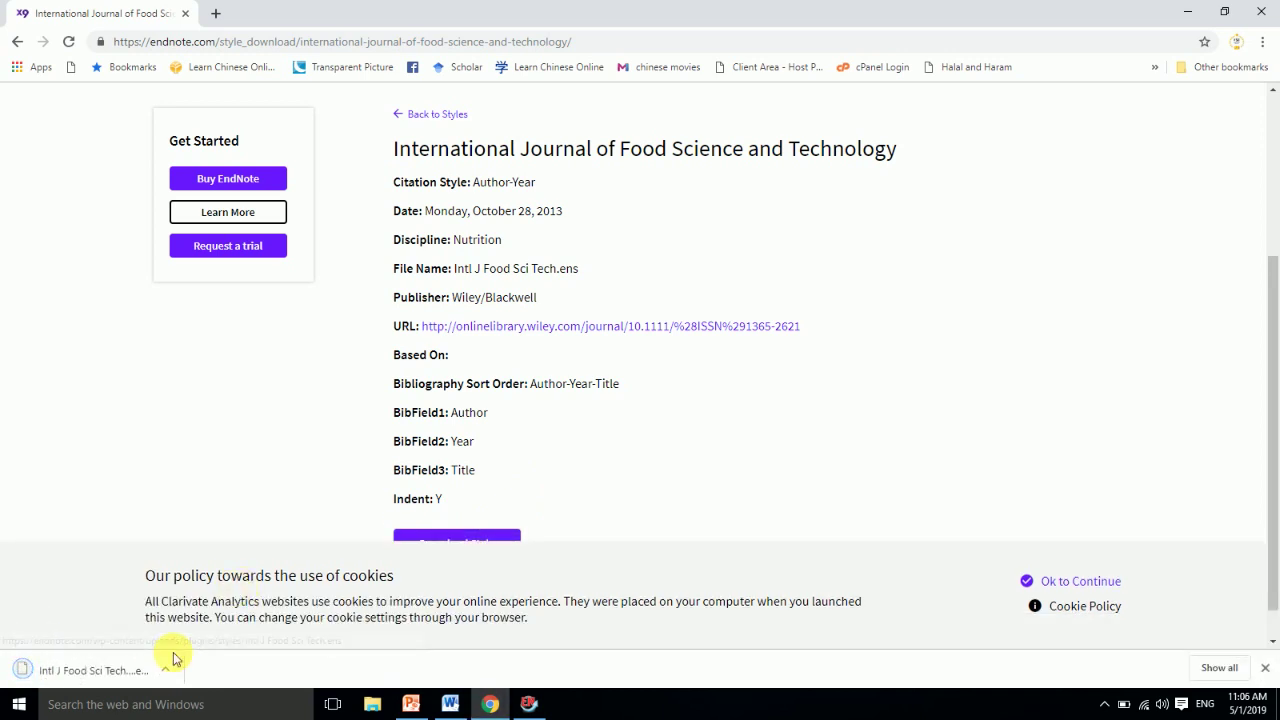
{"action": "left_click", "coordinate": [165, 668]}
{"action": "left_click", "coordinate": [190, 614]}
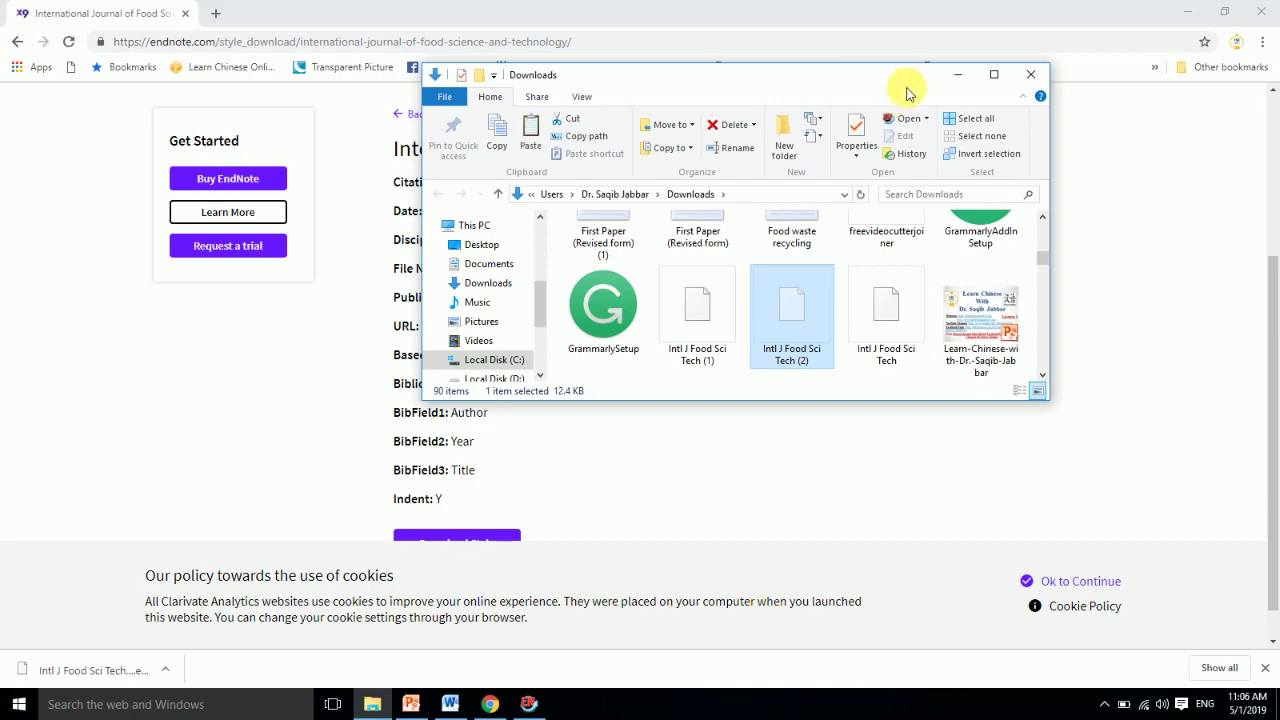
{"action": "left_click", "coordinate": [958, 74]}
Step: Paste the Intl J Food Sci Tech (2) style file onto the desktop and keep its name
{"action": "left_click", "coordinate": [1188, 10]}
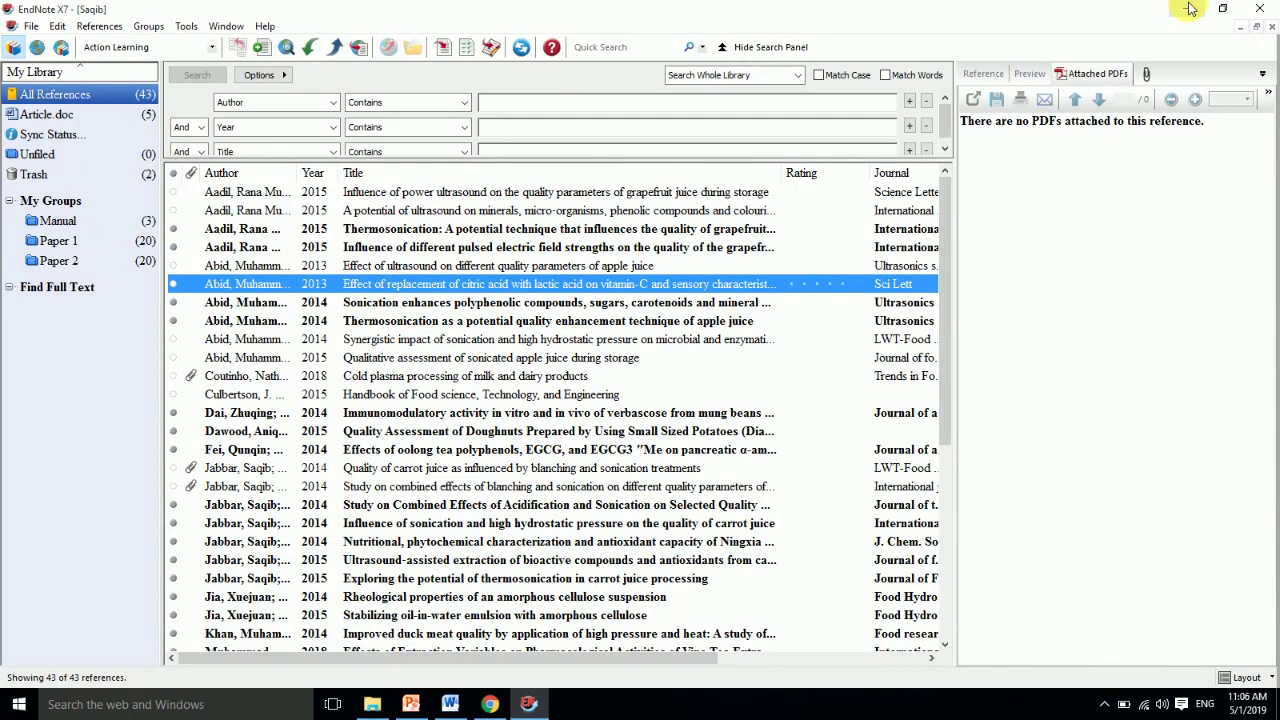
{"action": "left_click", "coordinate": [1186, 8]}
{"action": "left_click", "coordinate": [1186, 8]}
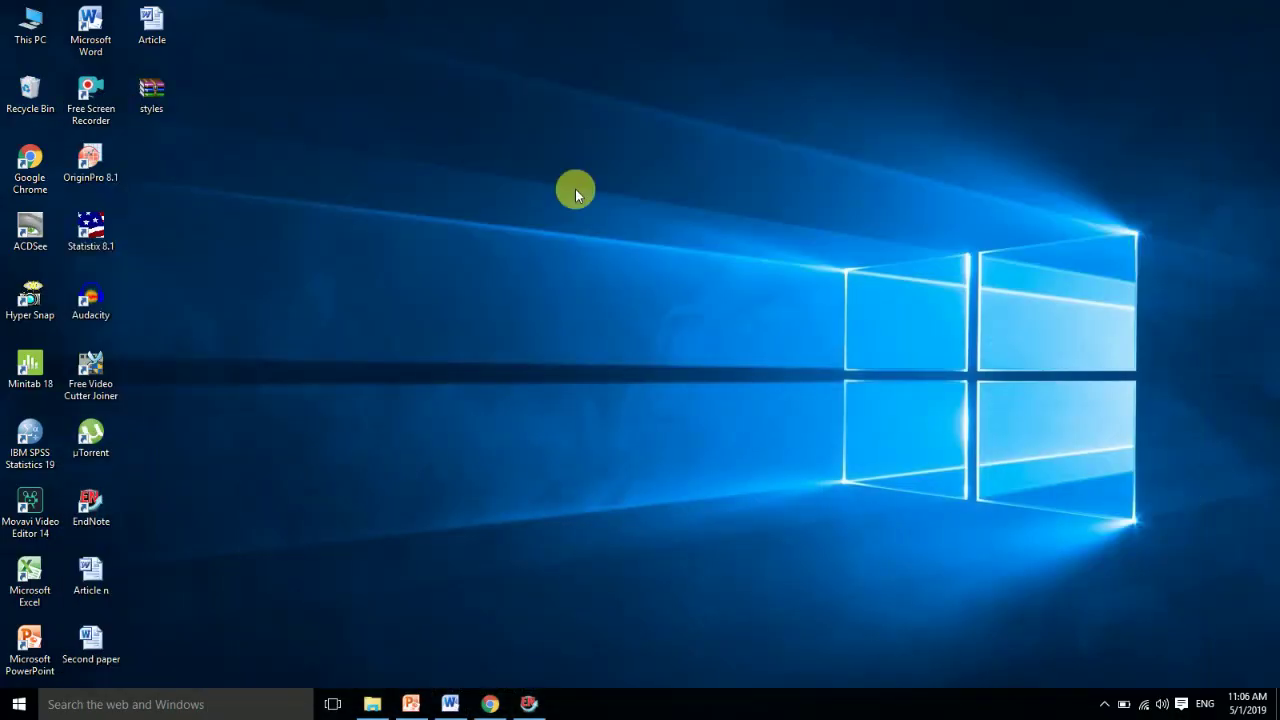
{"action": "key", "text": "ctrl+v"}
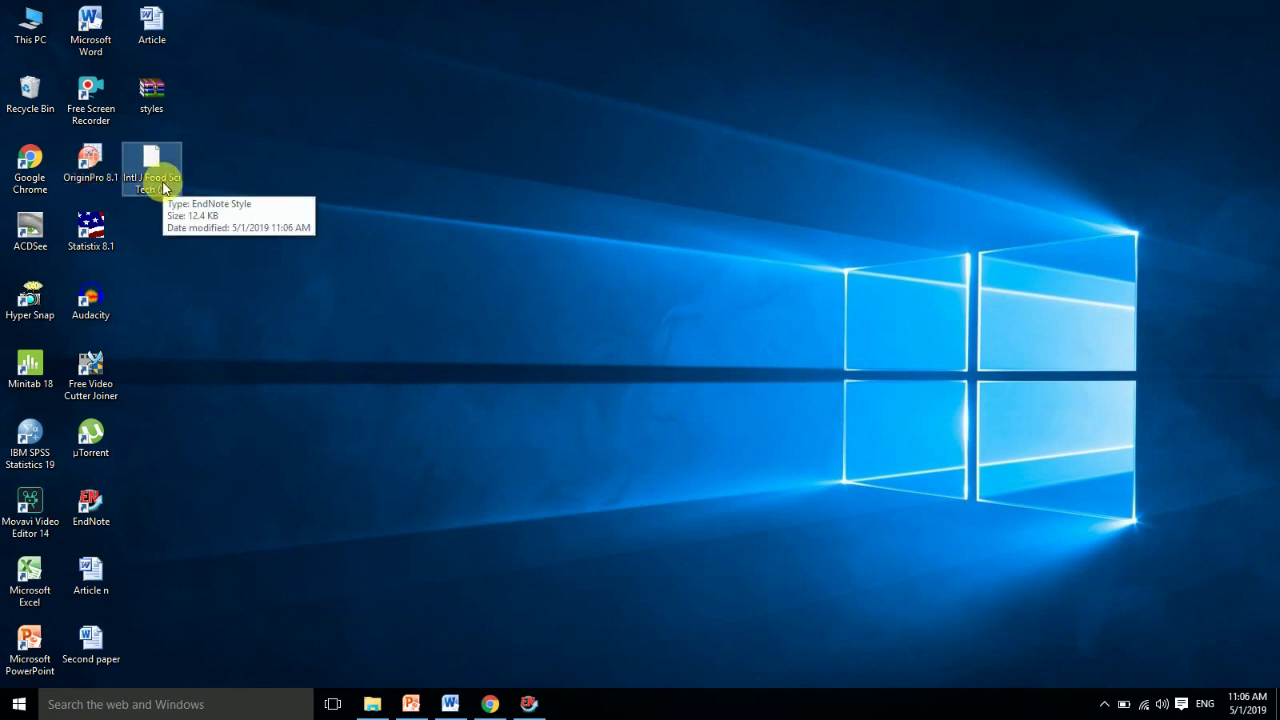
{"action": "right_click", "coordinate": [163, 188]}
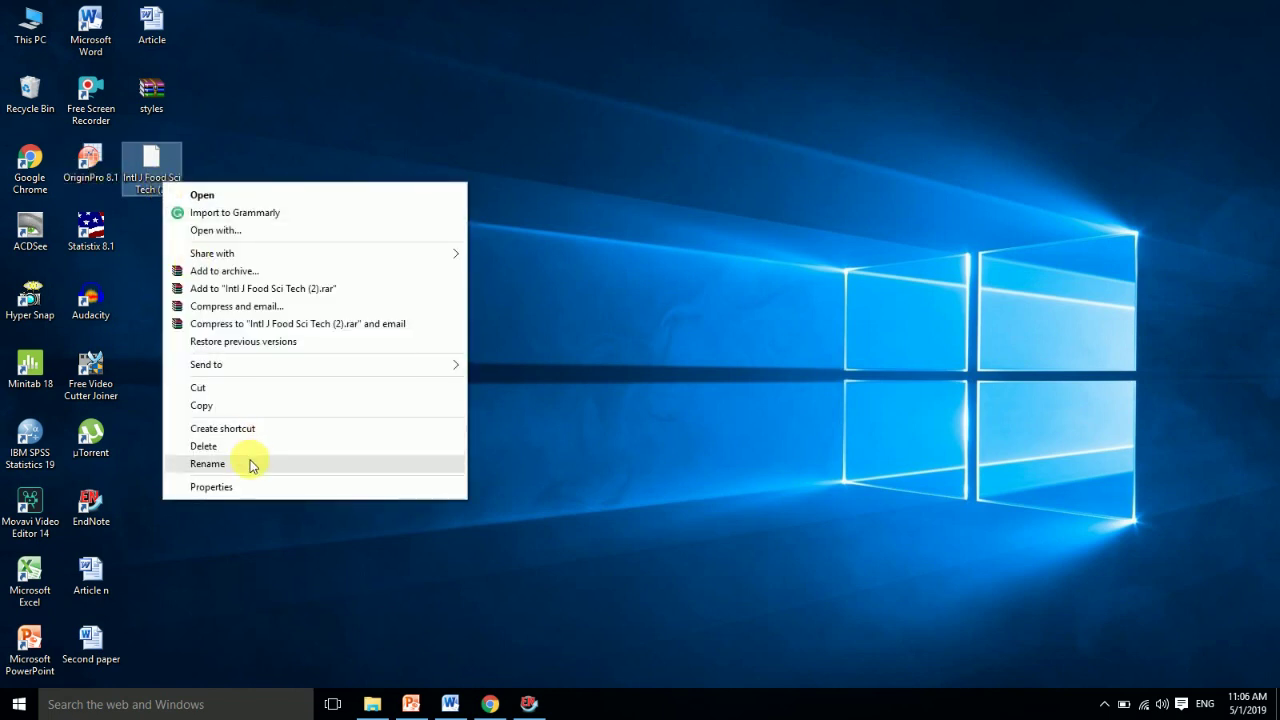
{"action": "left_click", "coordinate": [250, 463]}
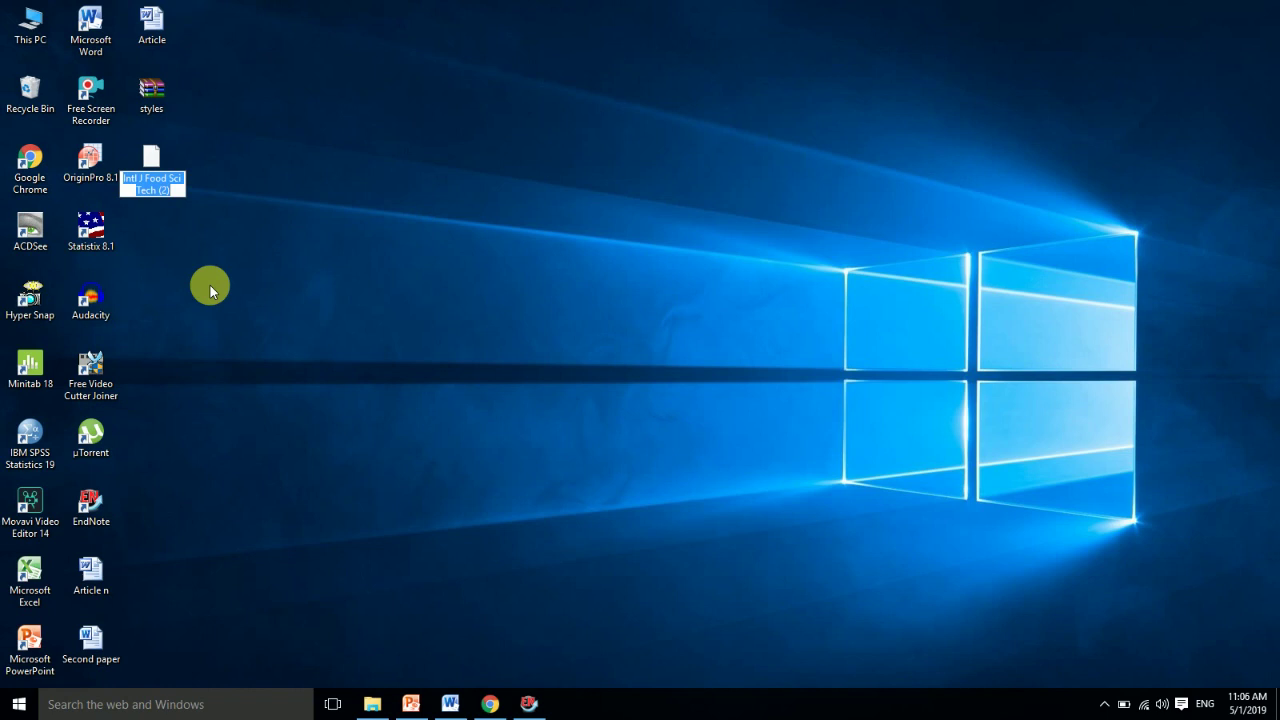
{"action": "key", "text": "Return"}
{"action": "left_click", "coordinate": [279, 267]}
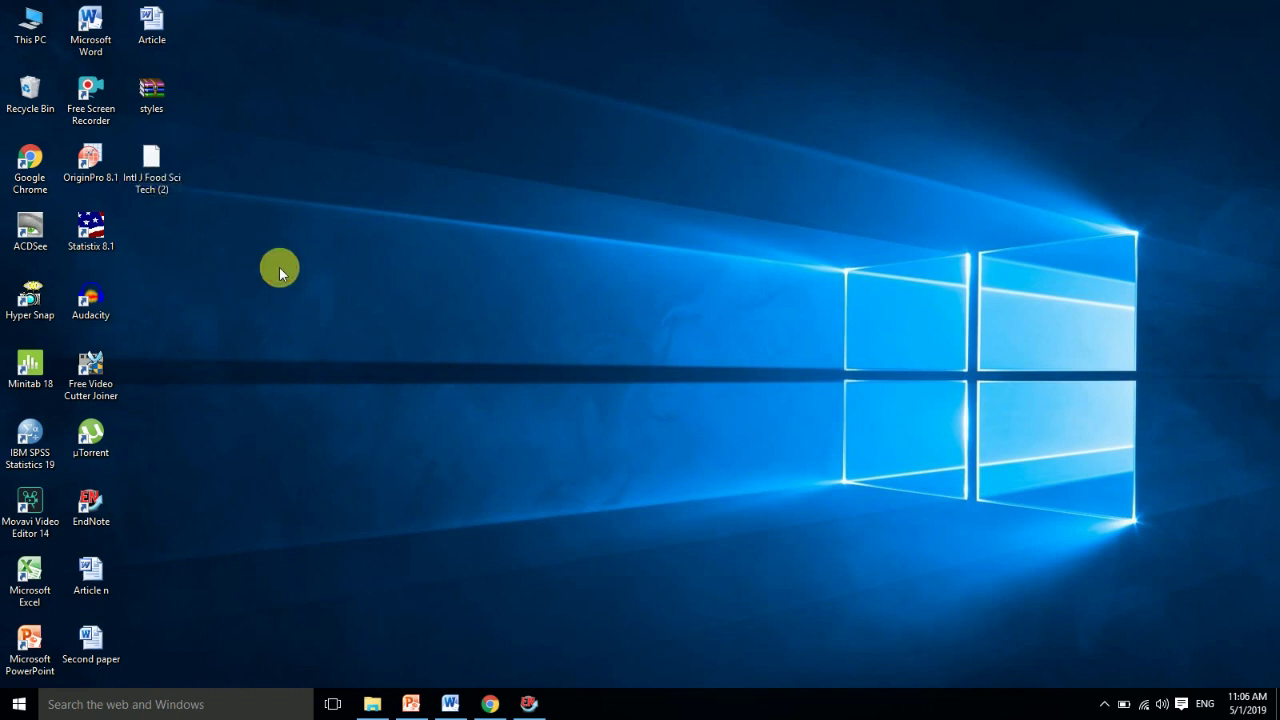
{"action": "left_click", "coordinate": [157, 177]}
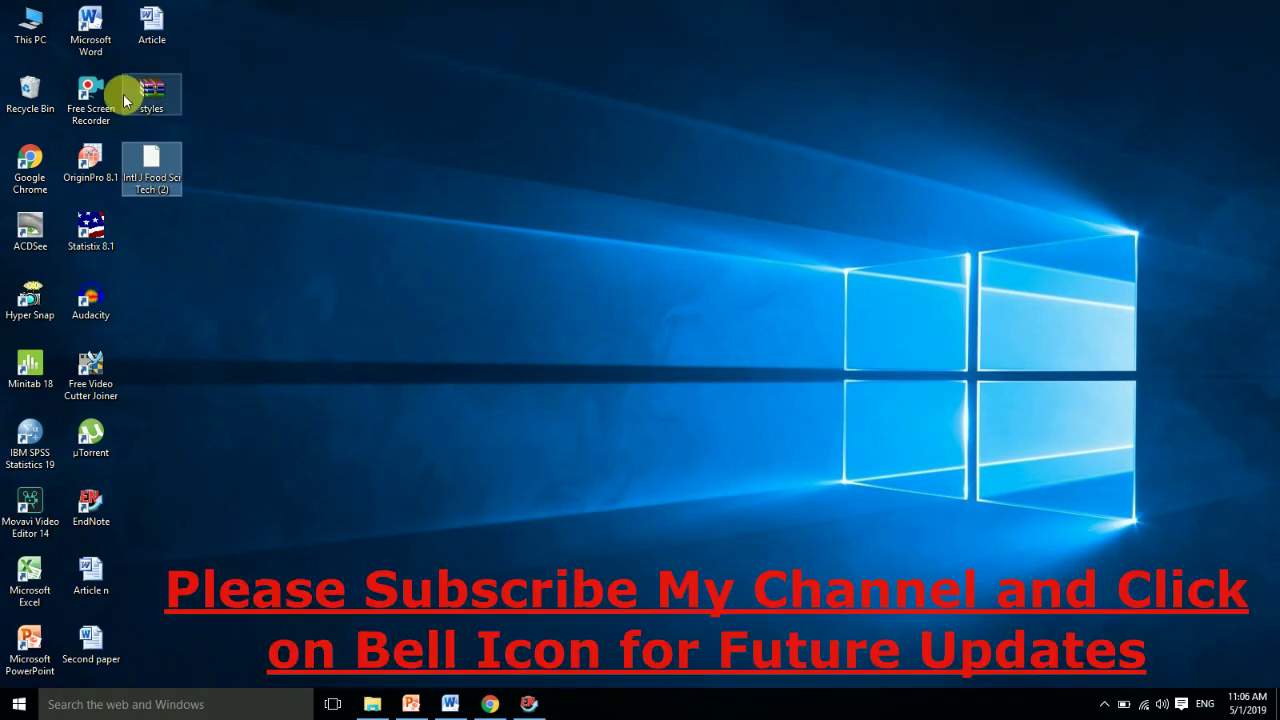
Step: Open C:\Program Files (x86)\EndNote X7\Styles from This PC
{"action": "left_click", "coordinate": [22, 22]}
{"action": "double_click", "coordinate": [22, 22]}
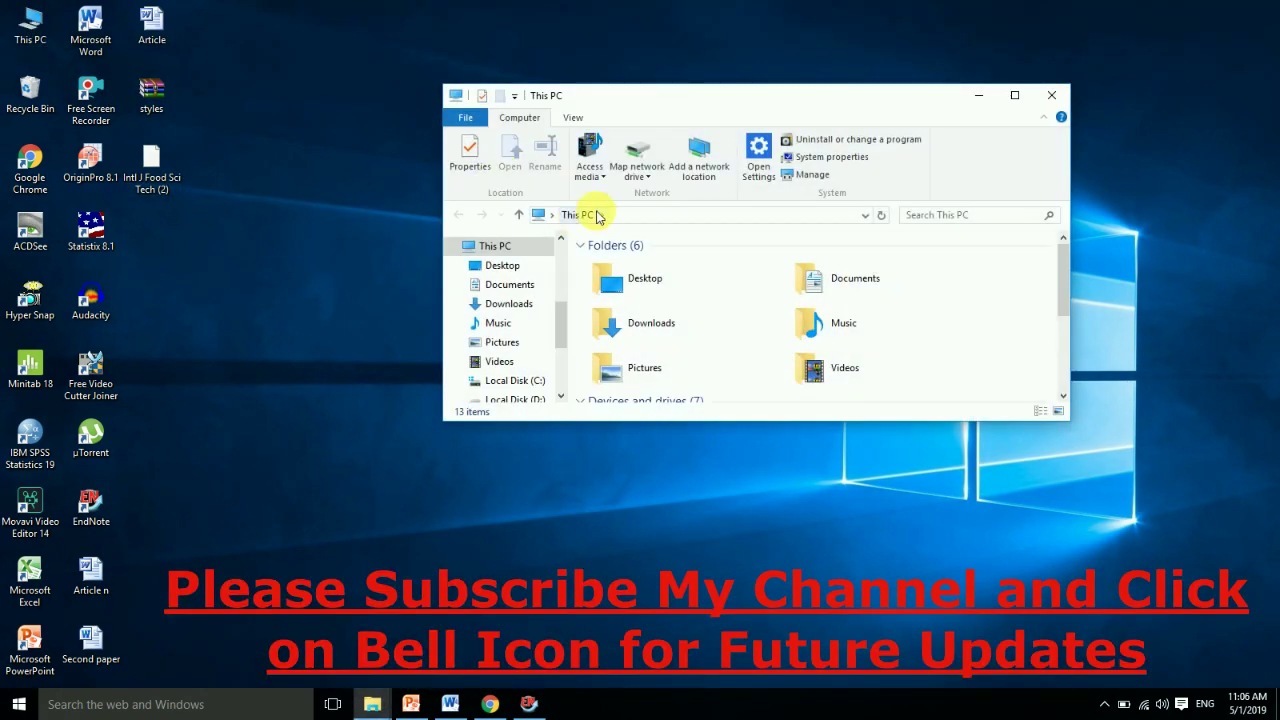
{"action": "left_click_drag", "start_coordinate": [1063, 286], "coordinate": [1066, 357]}
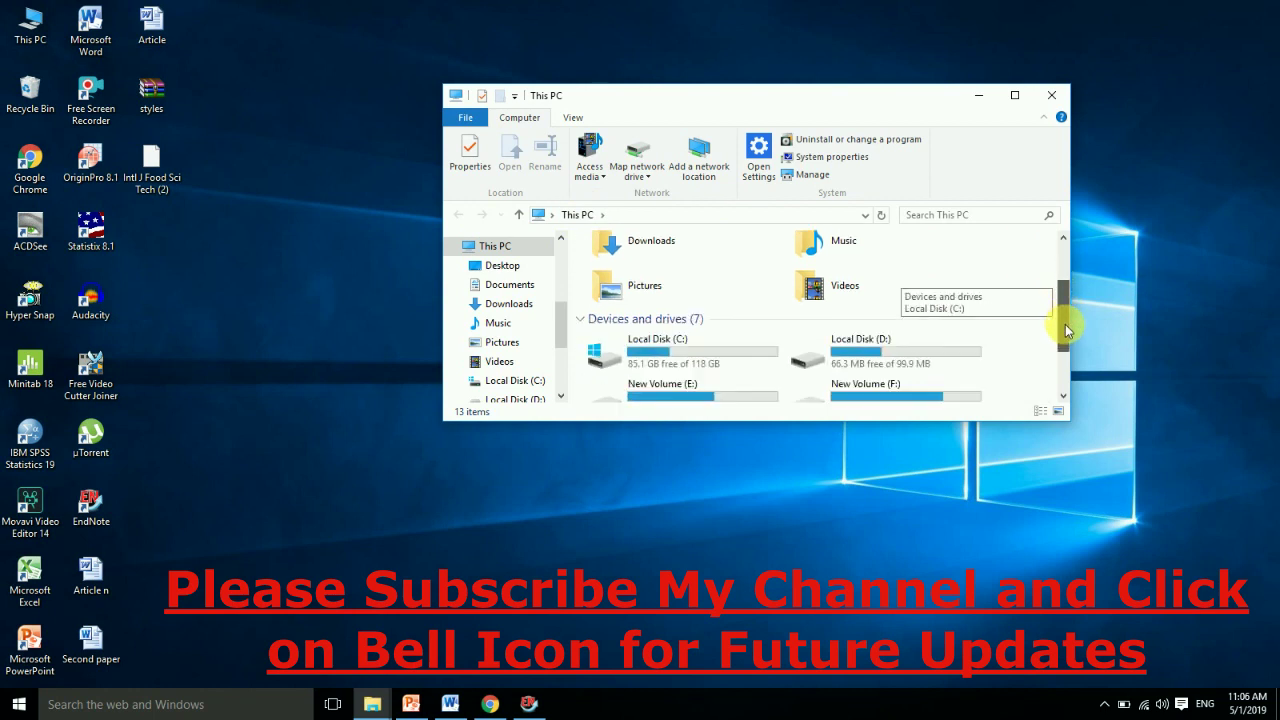
{"action": "left_click", "coordinate": [512, 381]}
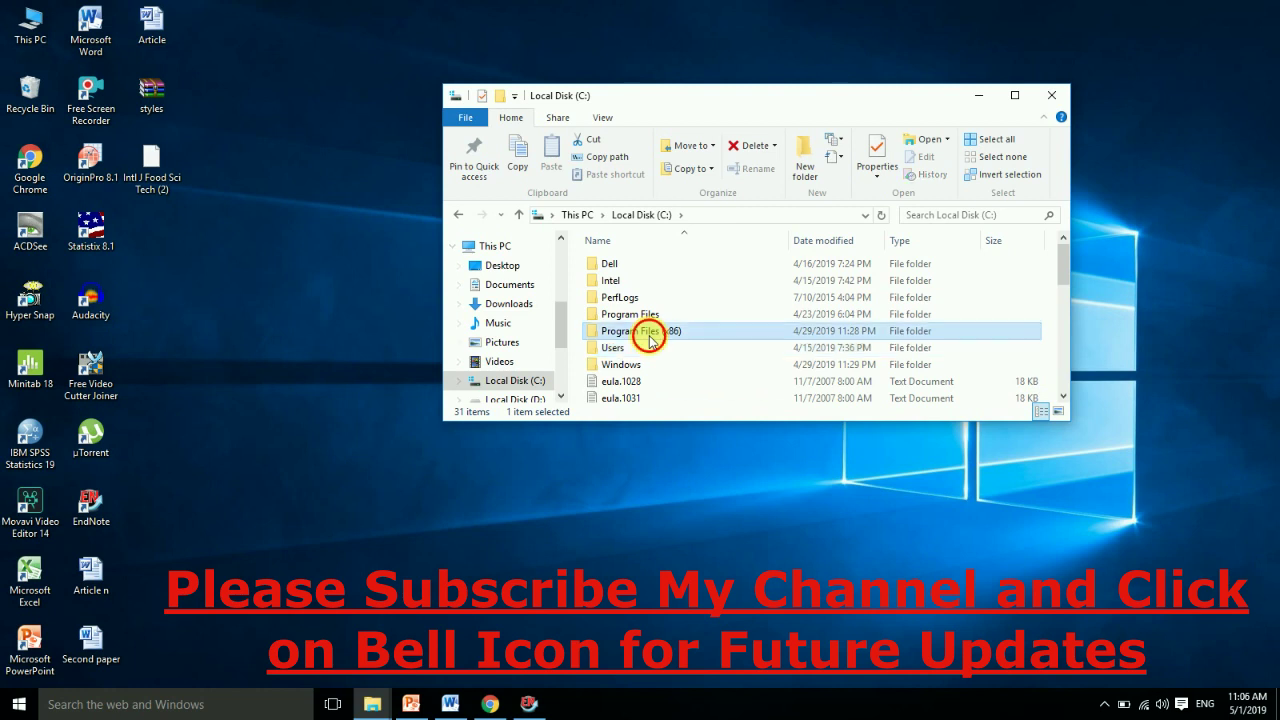
{"action": "double_click", "coordinate": [650, 332]}
{"action": "left_click_drag", "start_coordinate": [1058, 260], "coordinate": [1062, 275]}
{"action": "double_click", "coordinate": [680, 326]}
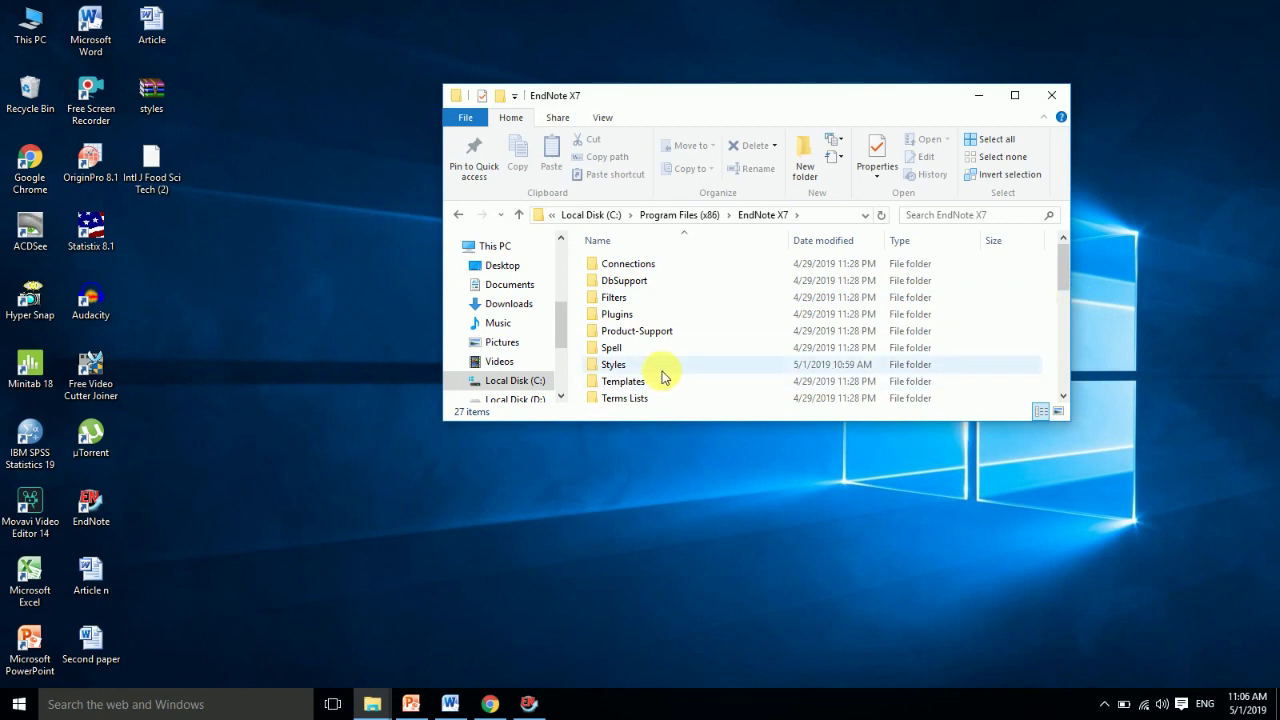
{"action": "double_click", "coordinate": [661, 368]}
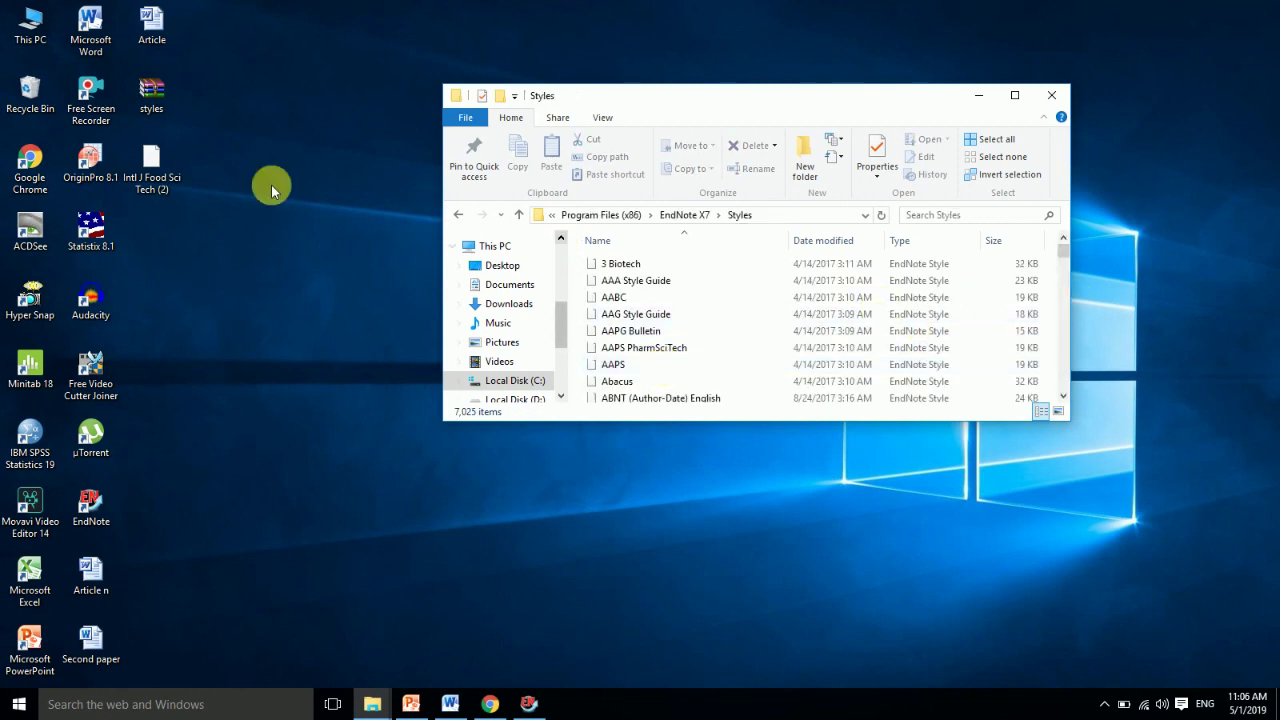
Step: Drag the desktop style file into the Styles folder, granting administrator permission, then minimize the window
{"action": "left_click_drag", "start_coordinate": [165, 187], "coordinate": [747, 328]}
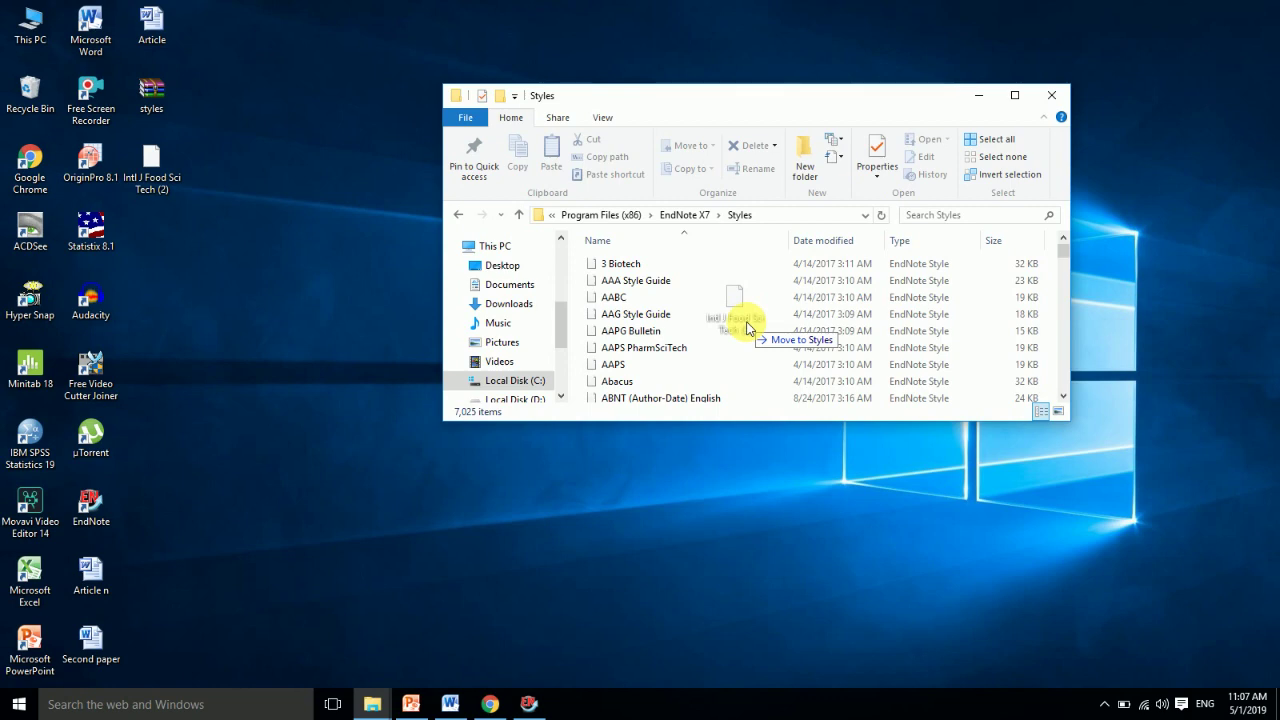
{"action": "left_click_drag", "start_coordinate": [747, 328], "coordinate": [743, 323]}
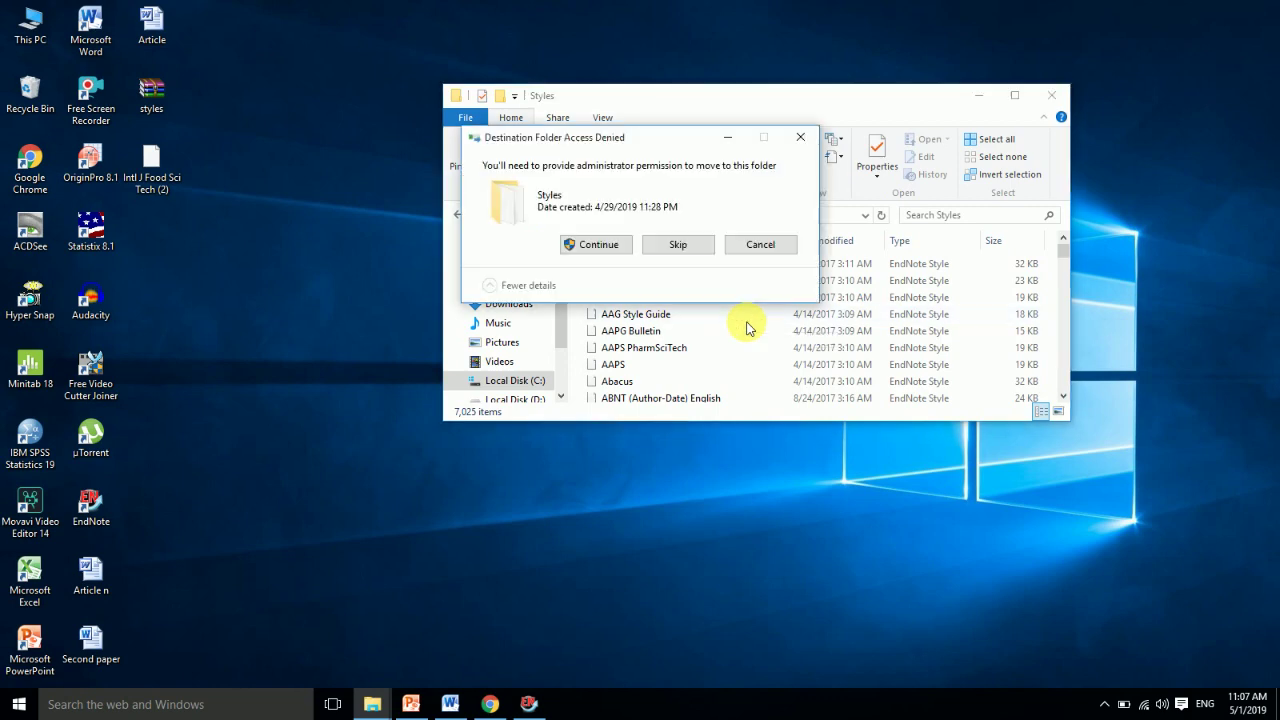
{"action": "left_click", "coordinate": [615, 253]}
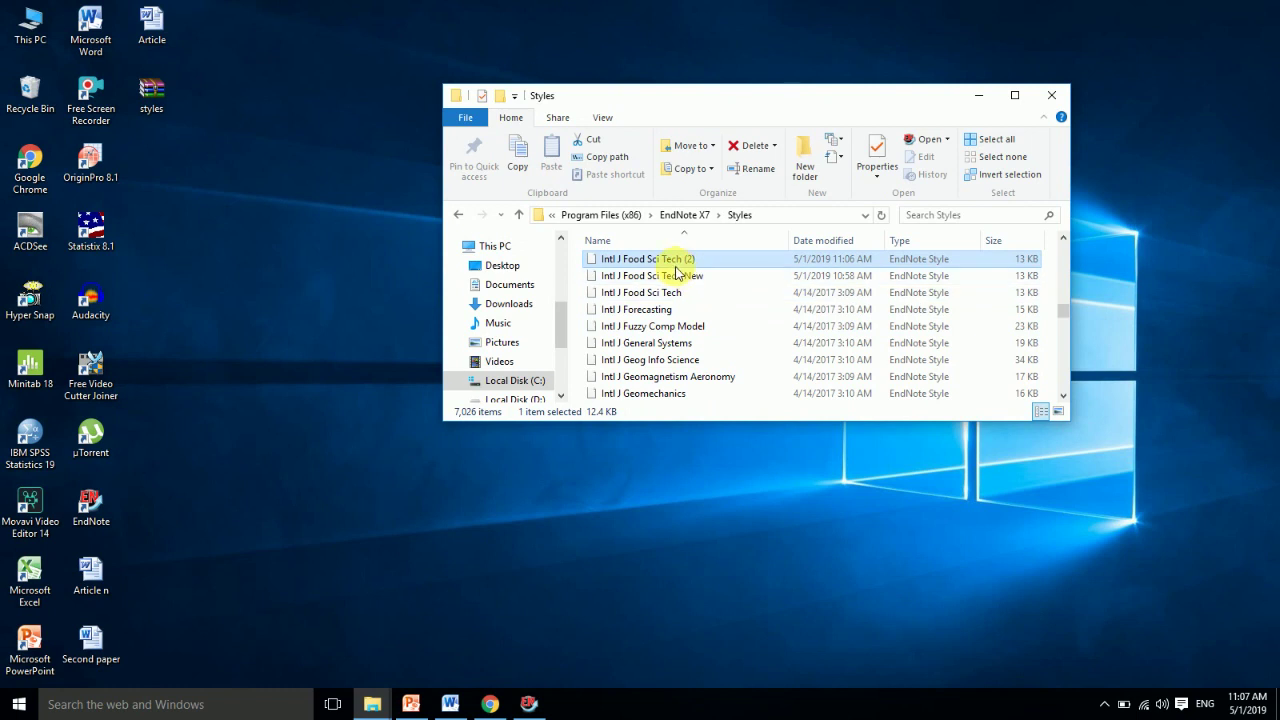
{"action": "left_click", "coordinate": [371, 270]}
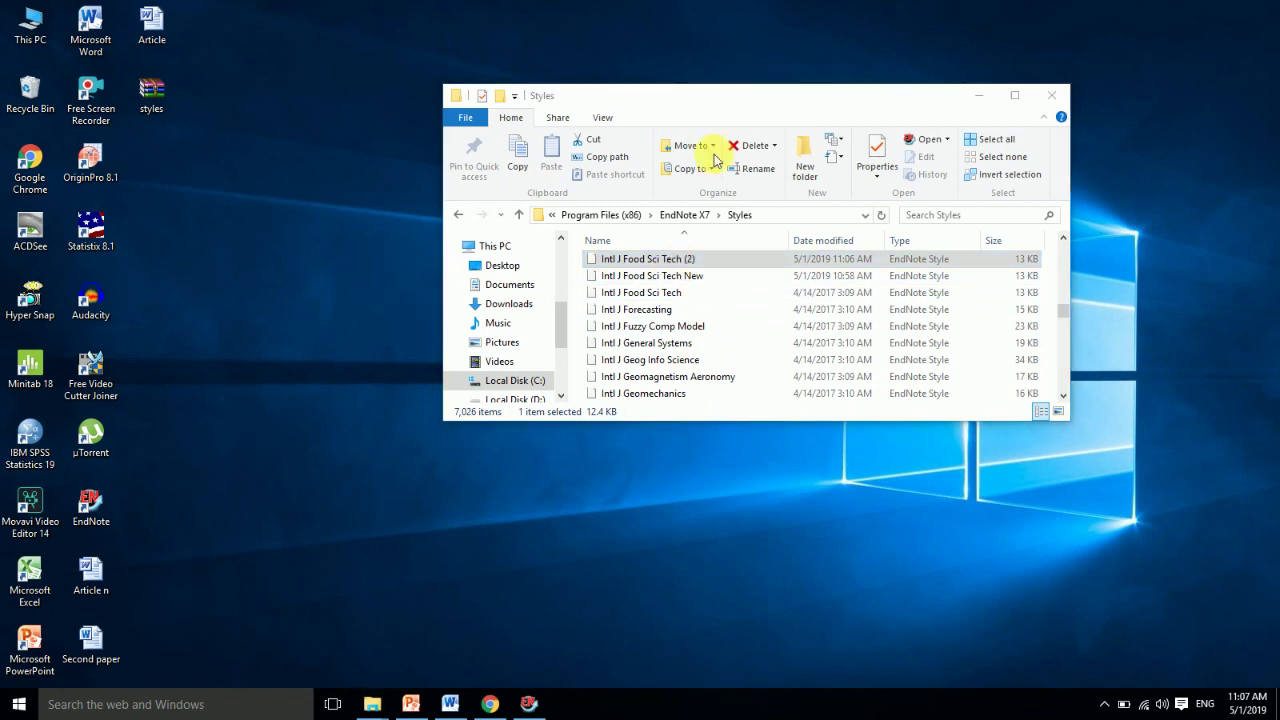
{"action": "left_click", "coordinate": [976, 98]}
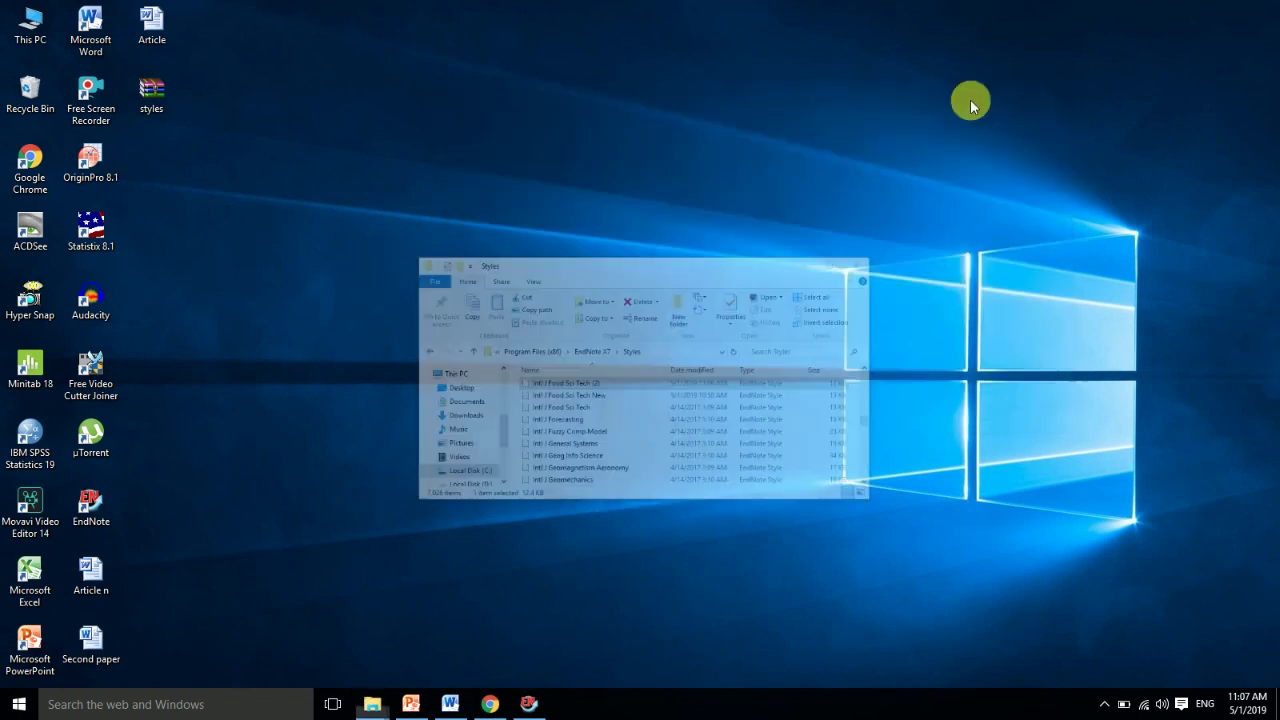
Step: Close EndNote X7 without syncing and relaunch it, dismissing the failed sync page
{"action": "left_click", "coordinate": [536, 710]}
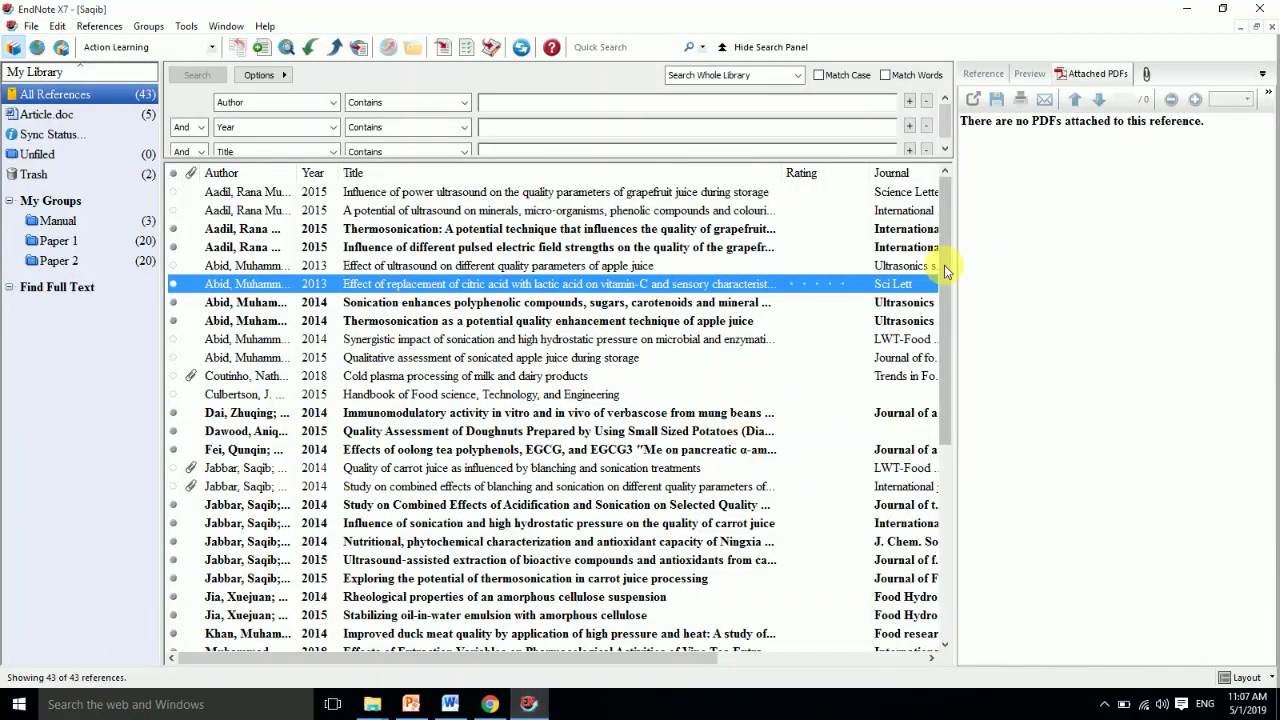
{"action": "left_click", "coordinate": [1262, 14]}
{"action": "left_click", "coordinate": [776, 410]}
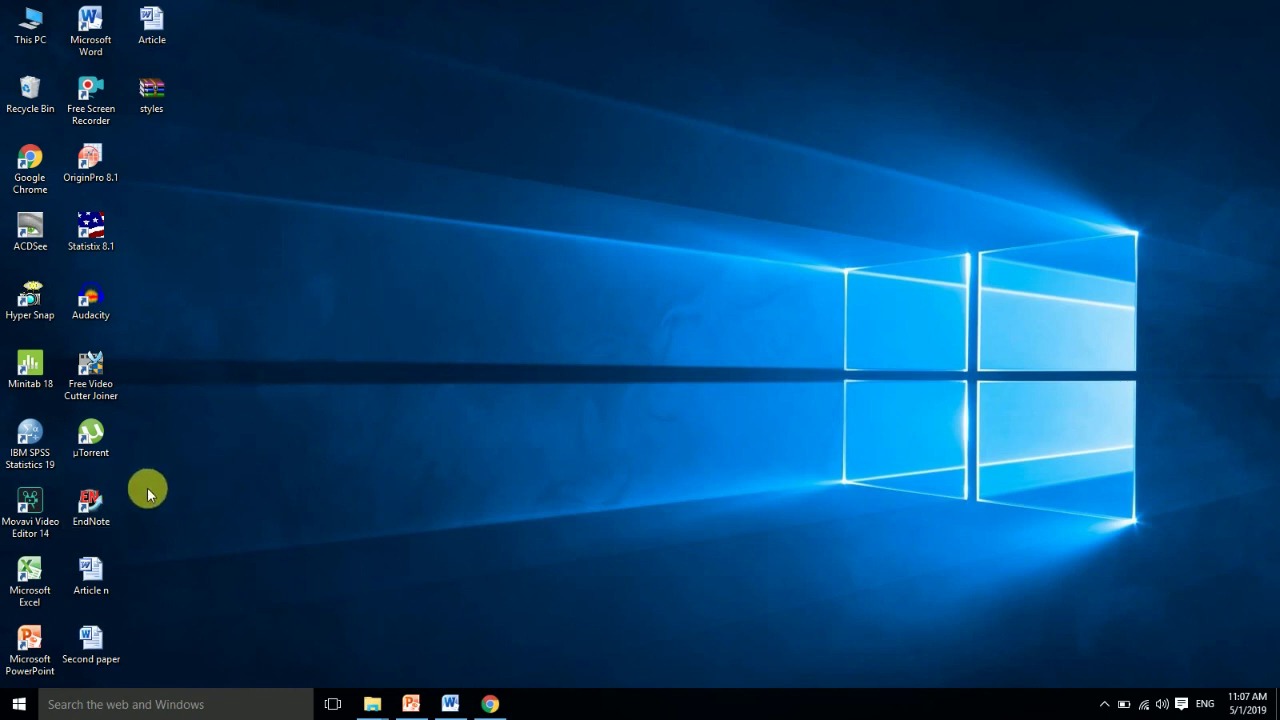
{"action": "double_click", "coordinate": [98, 511]}
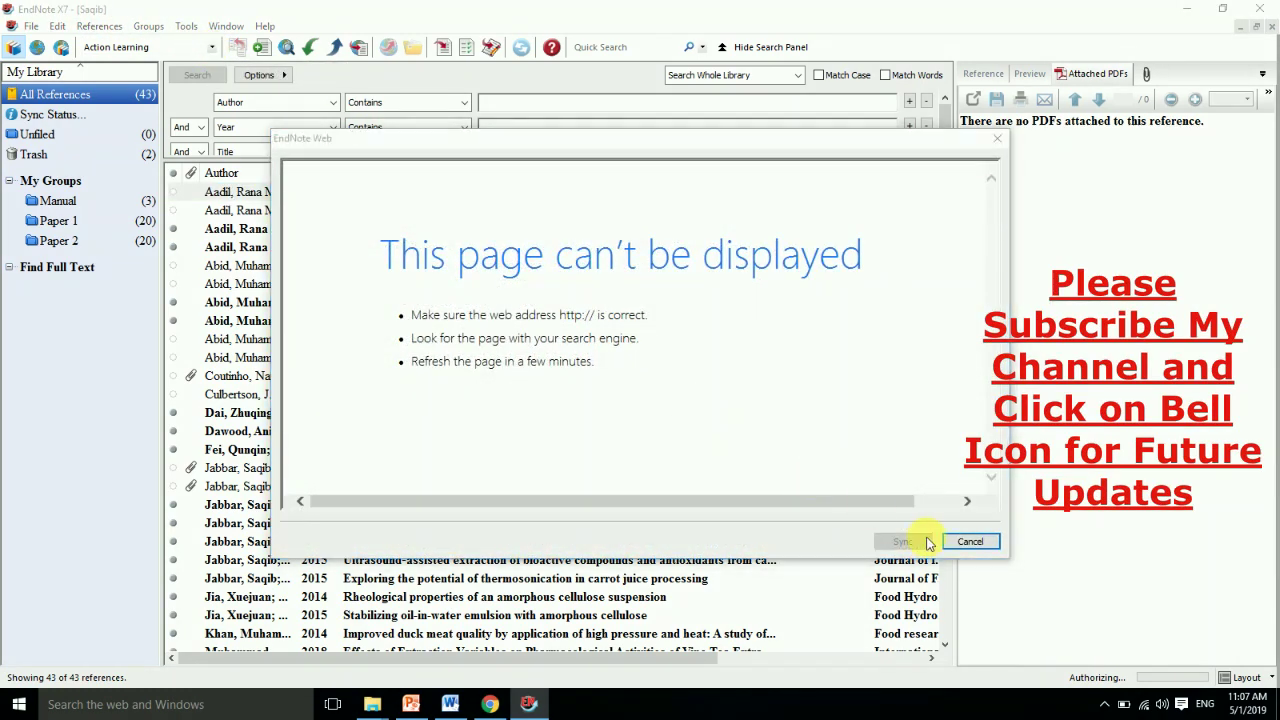
{"action": "left_click", "coordinate": [955, 534]}
Step: Choose Intl J Food Sci Tech (2) via Select Another Style, then return to Word
{"action": "left_click", "coordinate": [150, 47]}
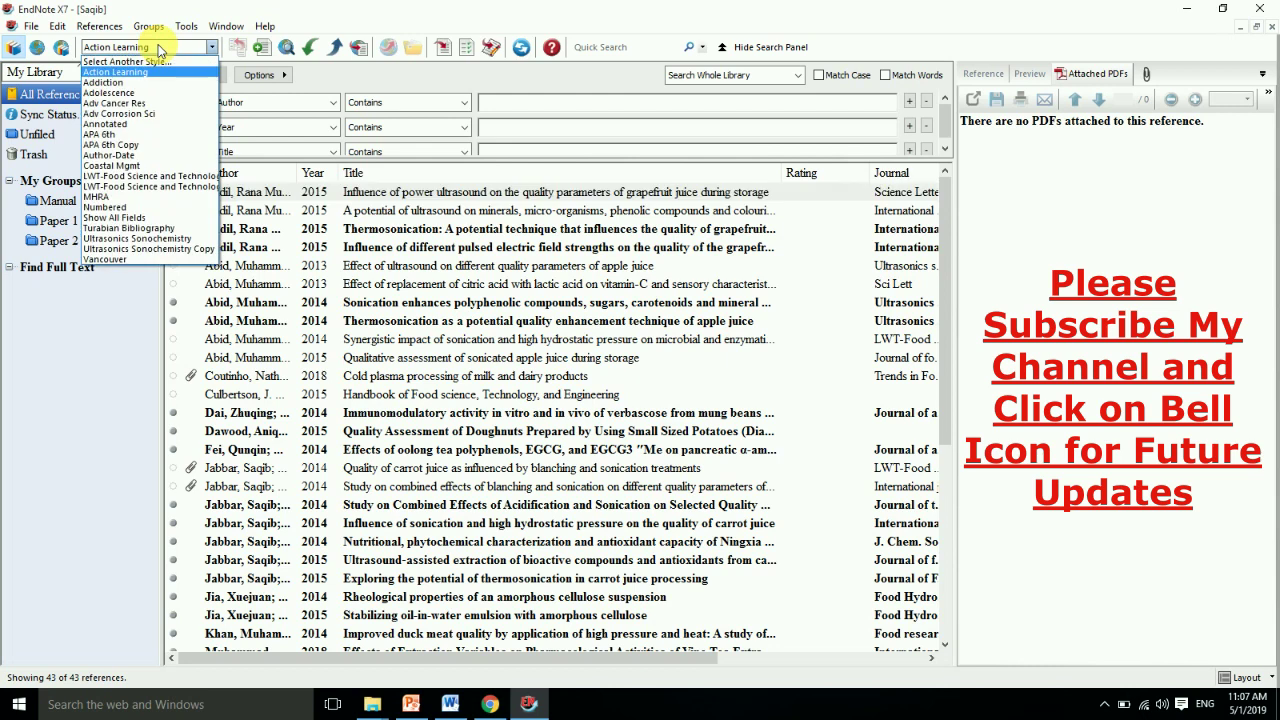
{"action": "left_click", "coordinate": [155, 62]}
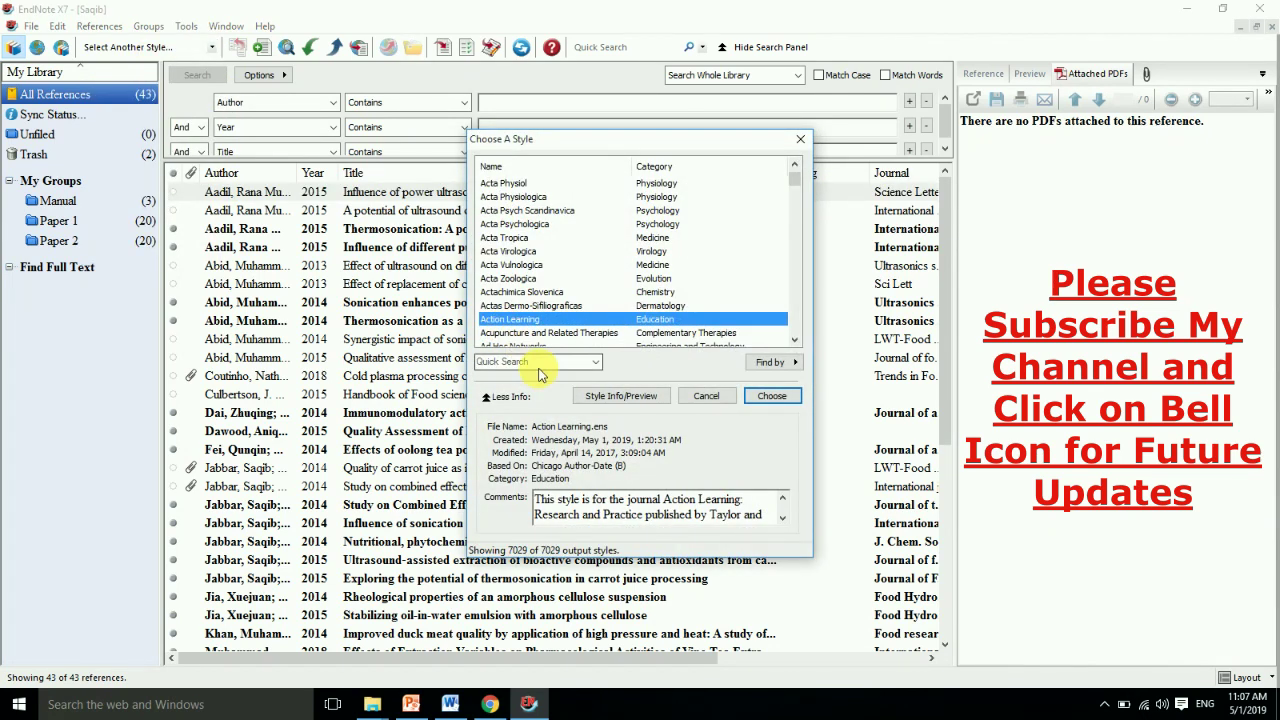
{"action": "left_click", "coordinate": [535, 362]}
{"action": "type", "text": "Intl J Food Sci Tech (2)"}
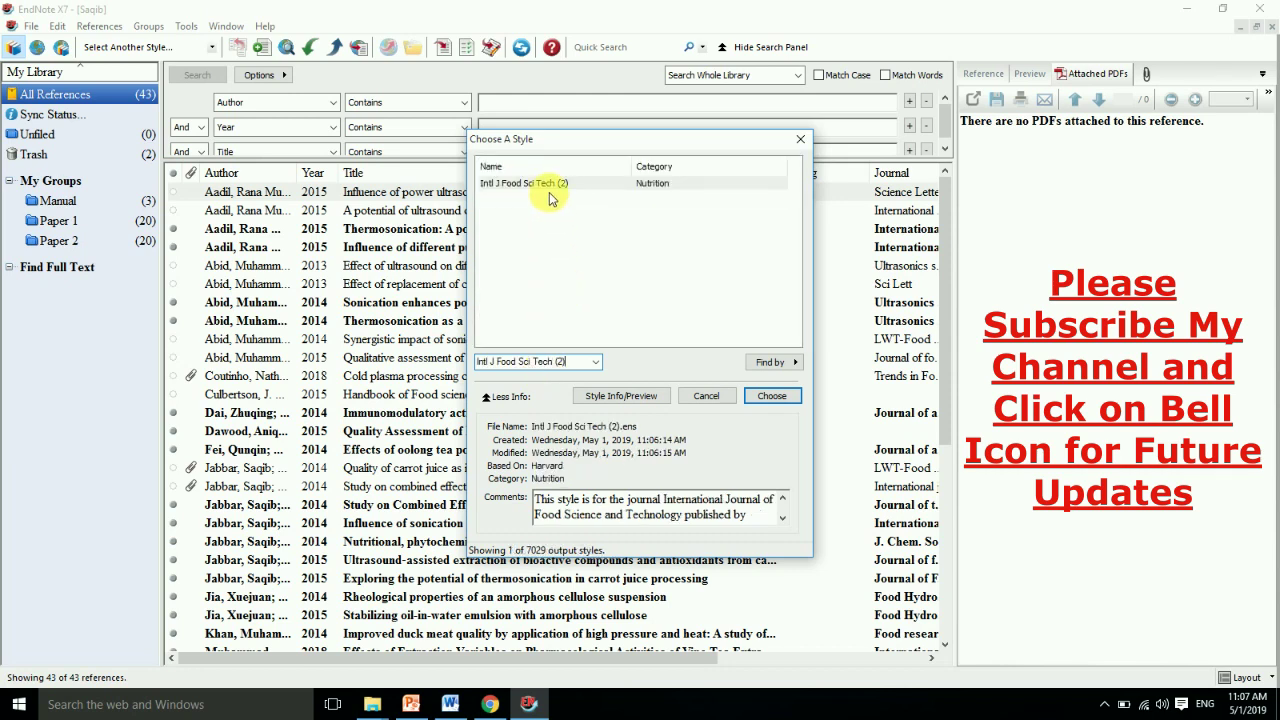
{"action": "left_click", "coordinate": [528, 186]}
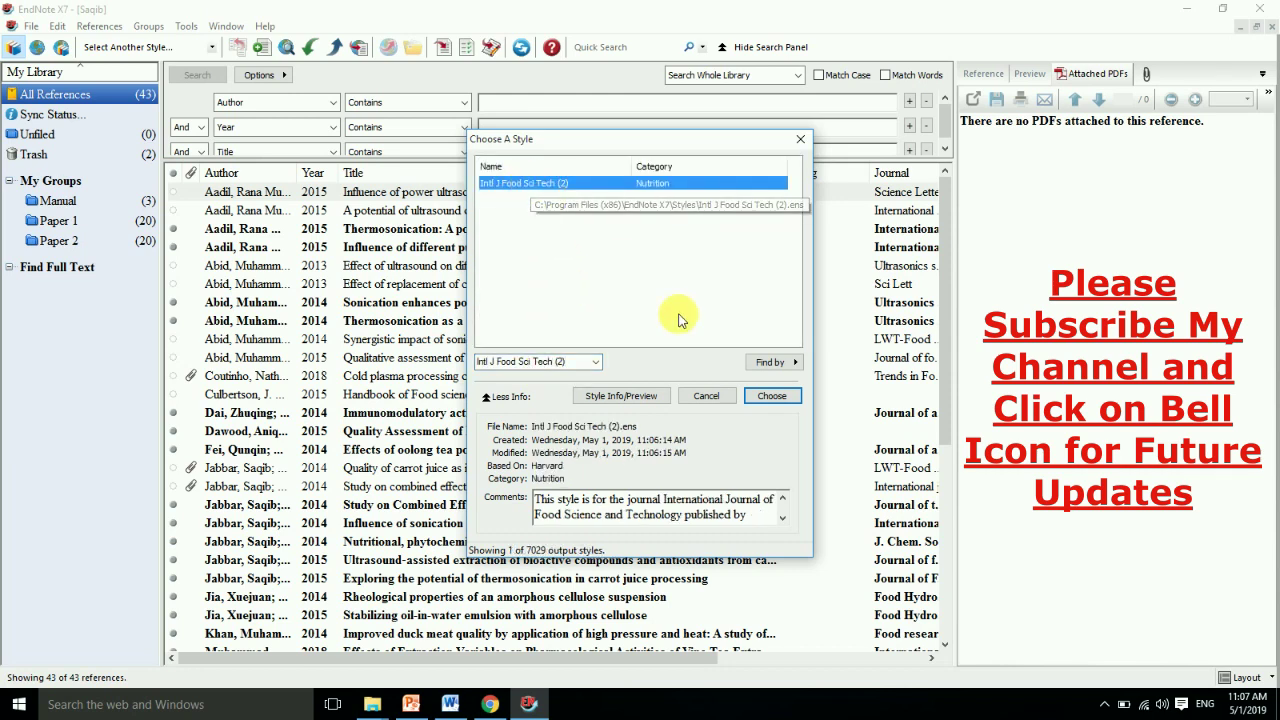
{"action": "left_click", "coordinate": [770, 396]}
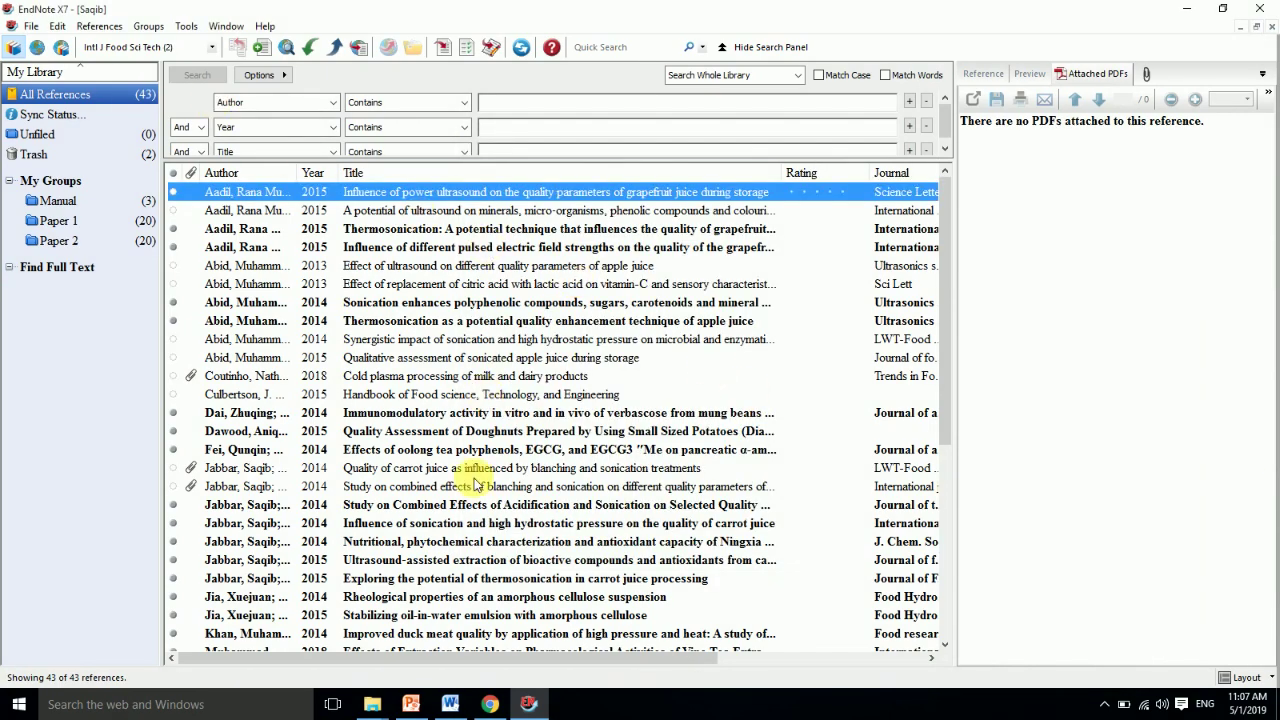
{"action": "left_click", "coordinate": [450, 704]}
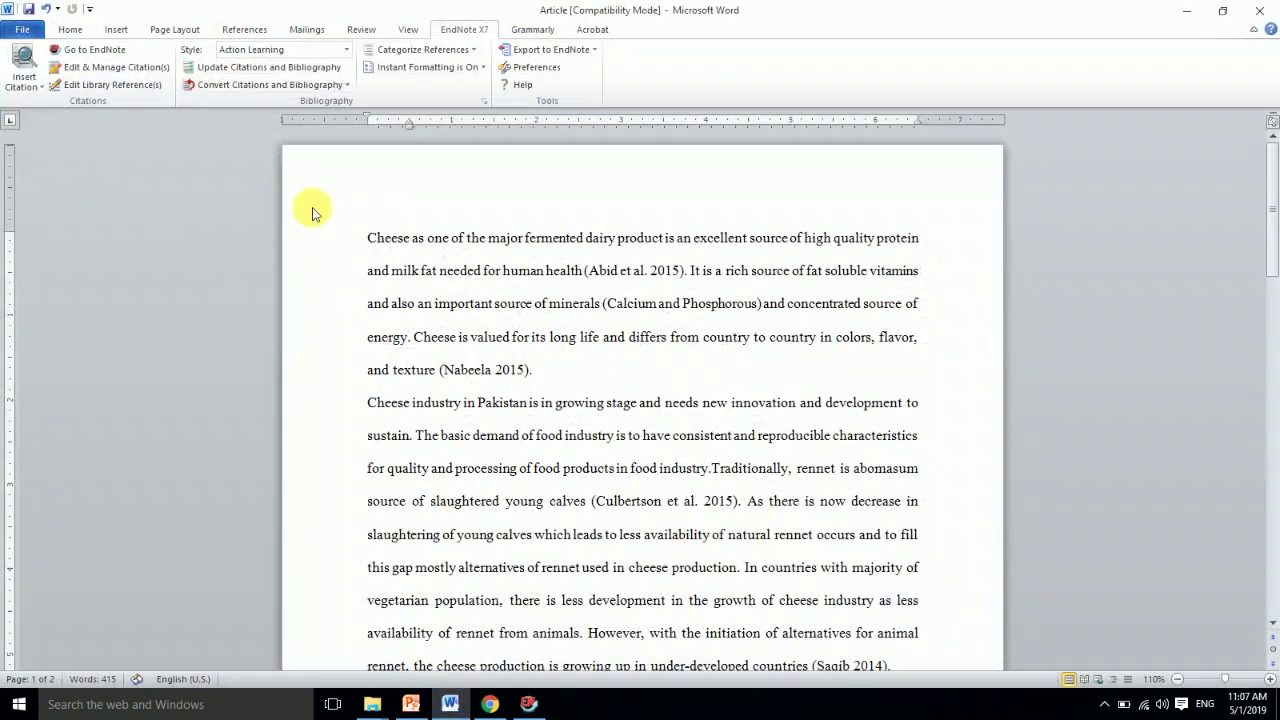
Step: Set the EndNote X7 Style to Intl J Food Sci Tech (2) and scroll through the updated bibliography
{"action": "left_click", "coordinate": [255, 50]}
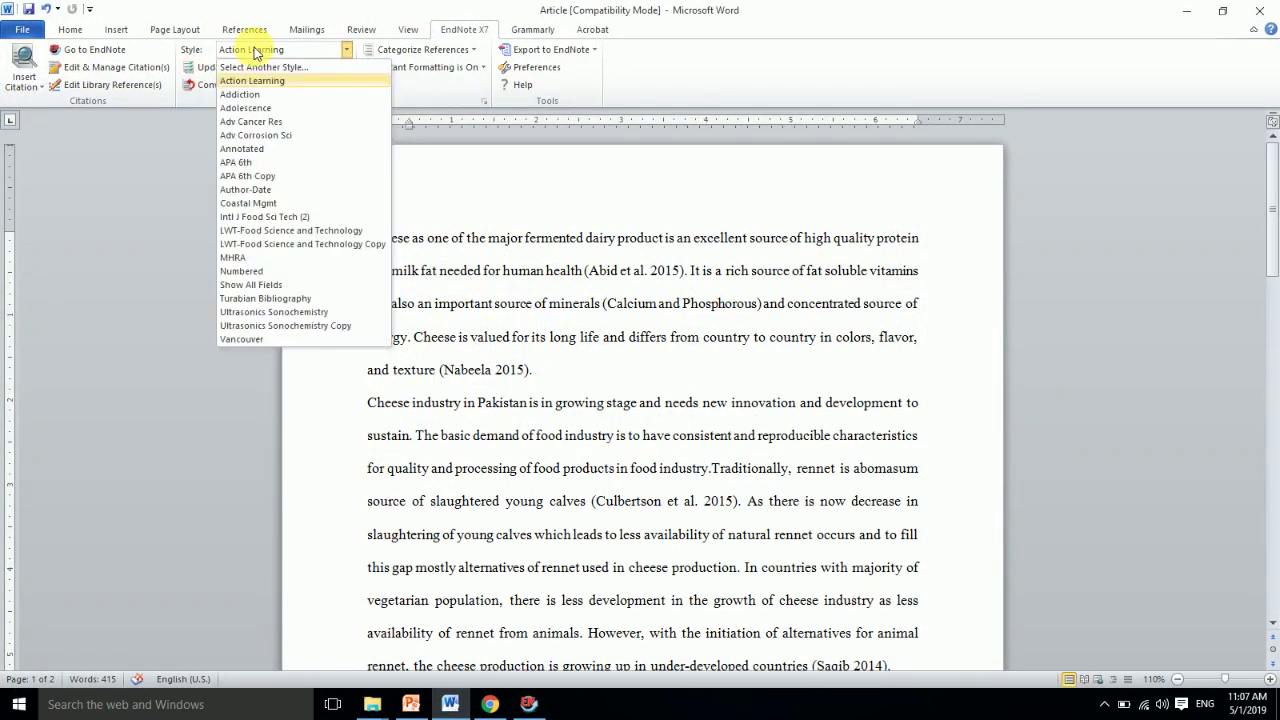
{"action": "left_click", "coordinate": [275, 217]}
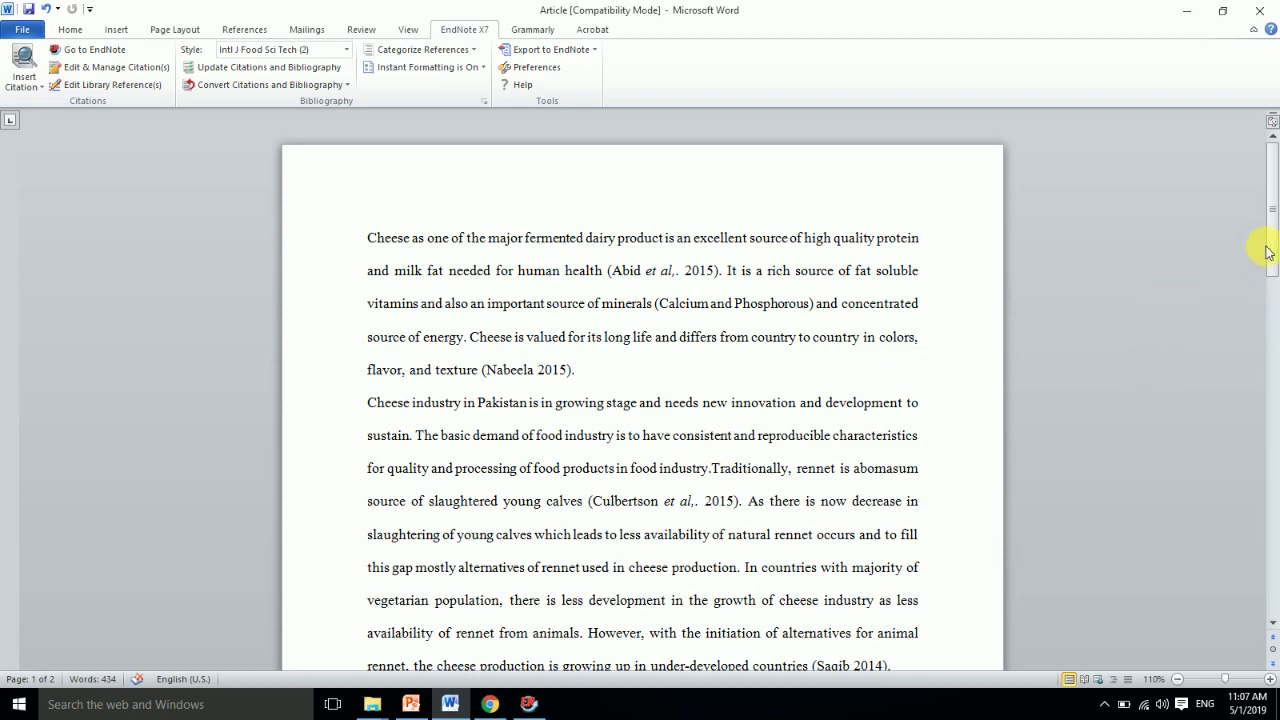
{"action": "left_click_drag", "start_coordinate": [1263, 256], "coordinate": [1271, 446]}
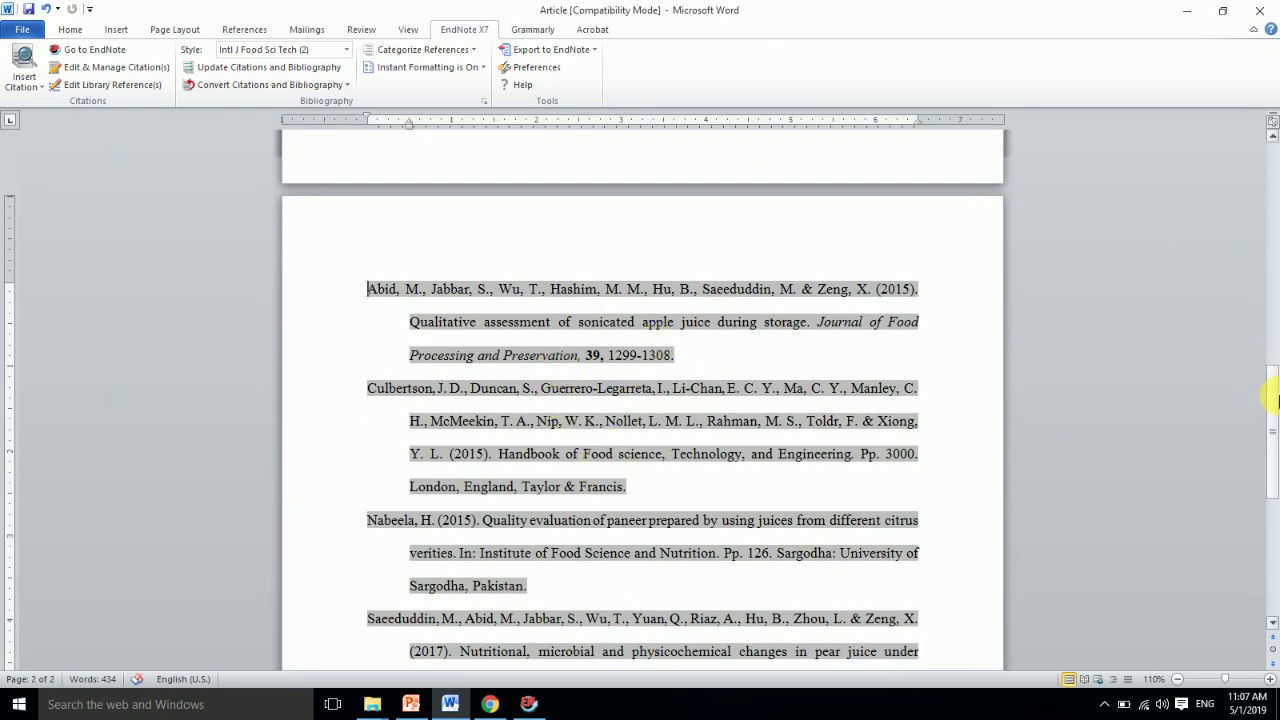
{"action": "left_click_drag", "start_coordinate": [1273, 420], "coordinate": [1248, 388]}
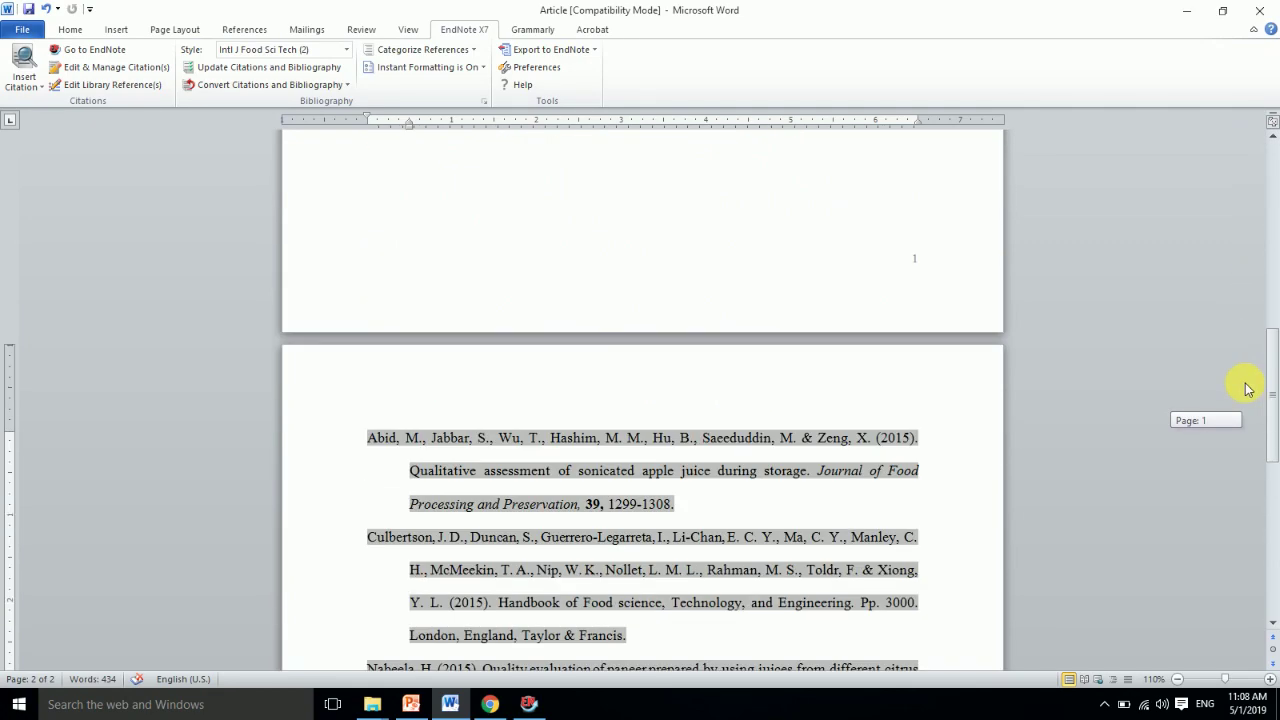
{"action": "left_click_drag", "start_coordinate": [1248, 388], "coordinate": [1248, 200]}
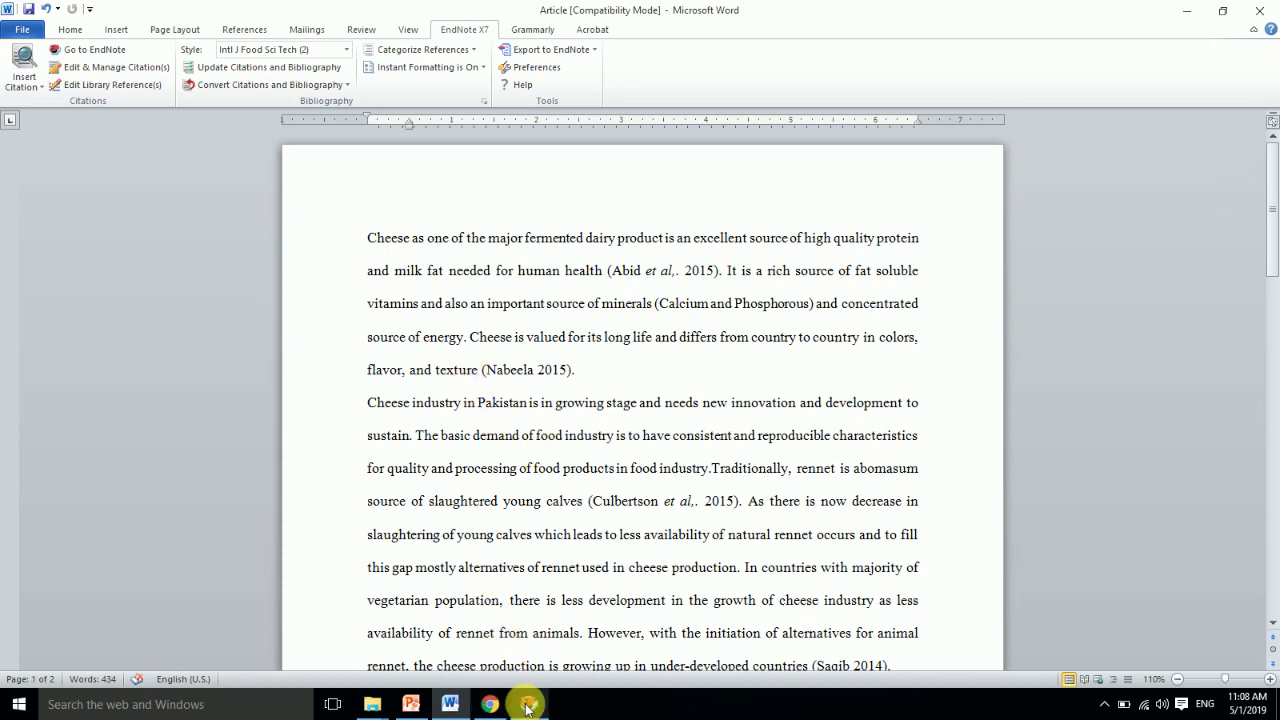
{"action": "mouse_move", "coordinate": [528, 704]}
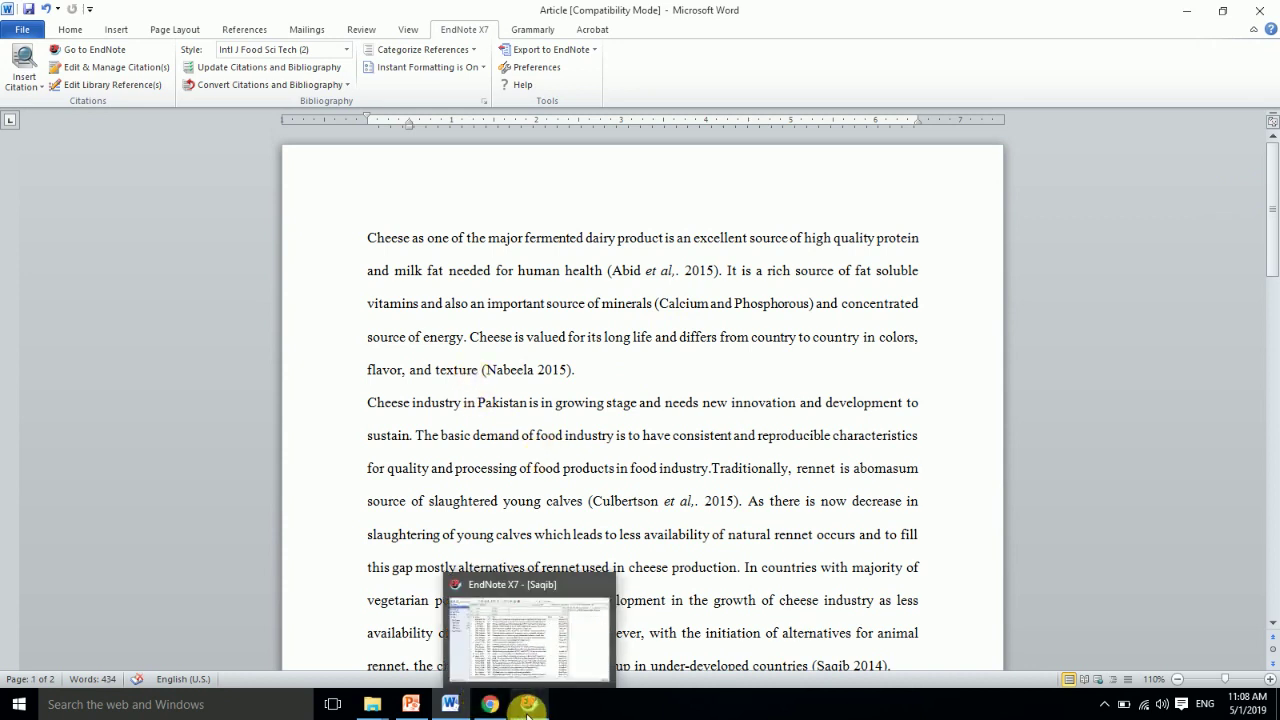
Step: Download all styles as styles.zip from the EndNote style page, then minimize Chrome and Word
{"action": "left_click", "coordinate": [490, 702]}
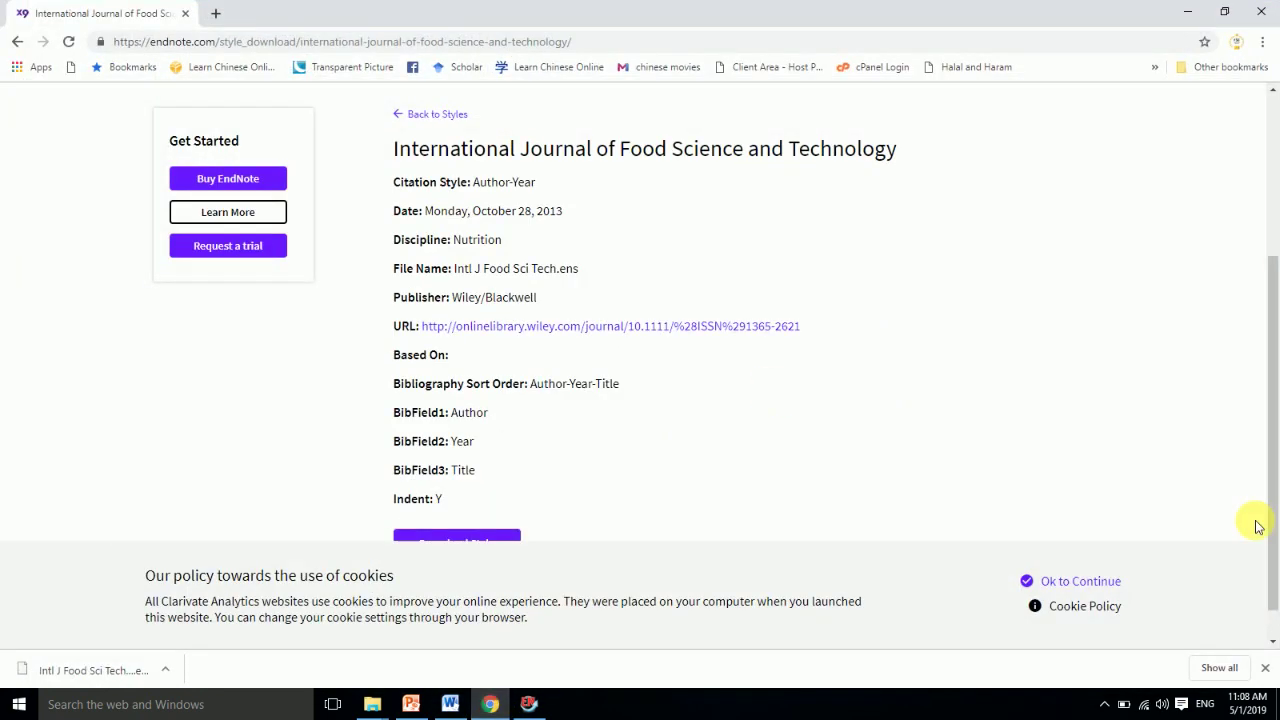
{"action": "left_click_drag", "start_coordinate": [1268, 524], "coordinate": [1270, 365]}
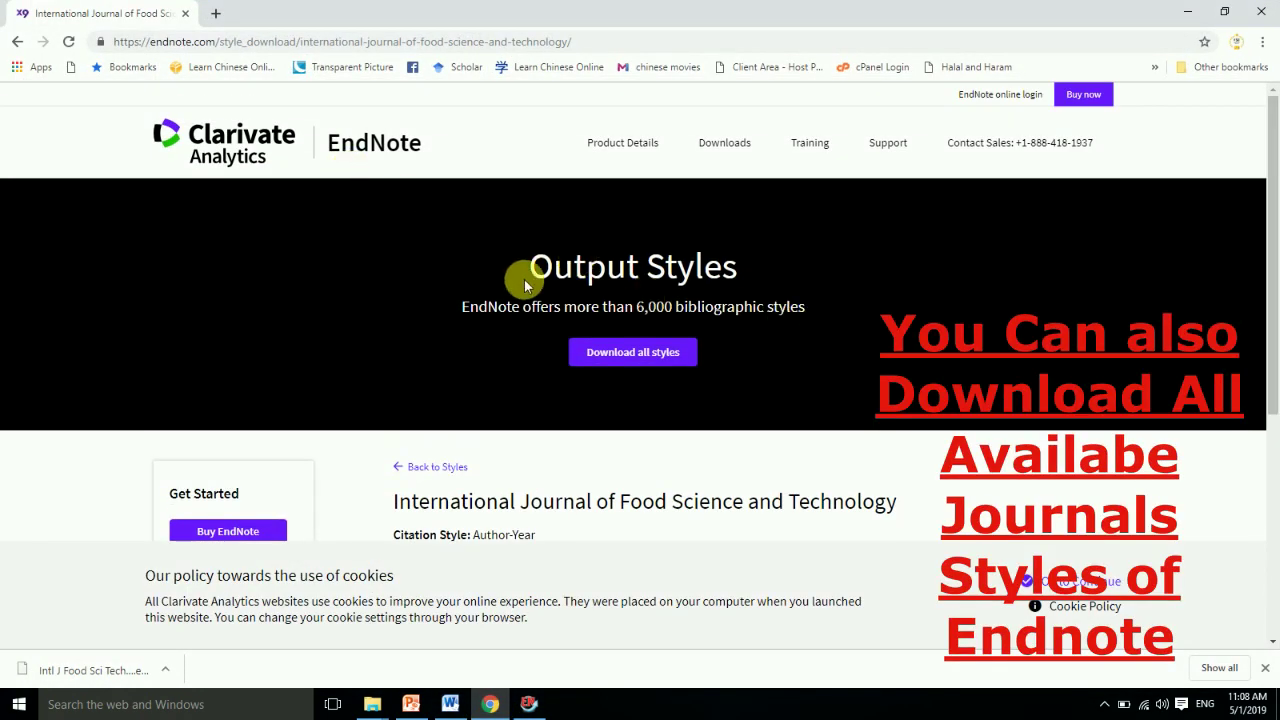
{"action": "left_click", "coordinate": [621, 354]}
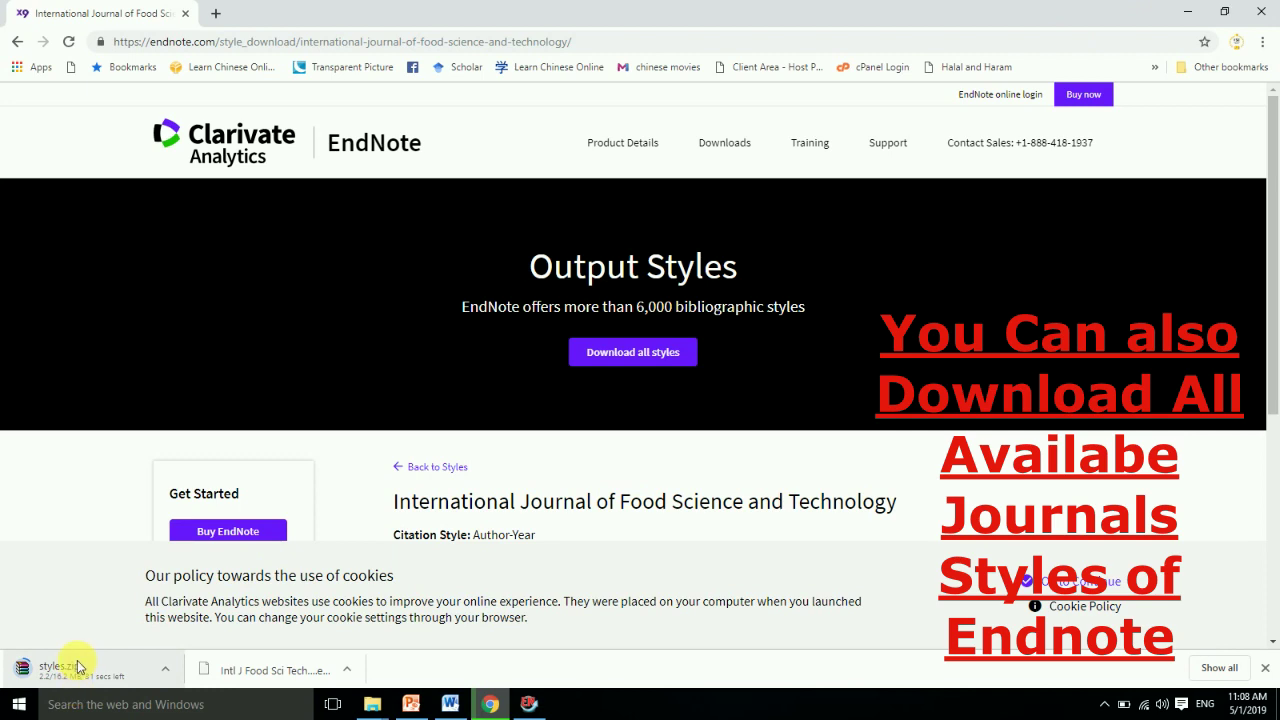
{"action": "left_click", "coordinate": [1184, 12]}
{"action": "left_click", "coordinate": [1185, 12]}
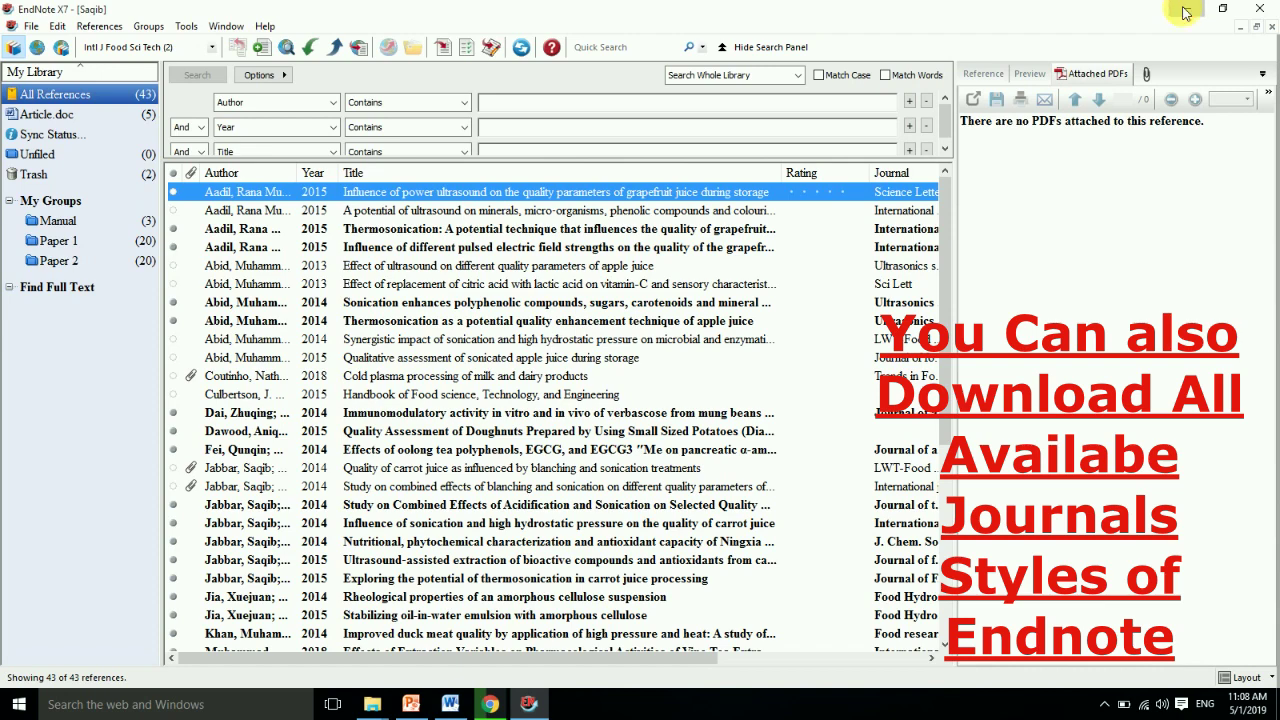
Step: Open styles.zip from the desktop in WinRAR and select all 7018 style files with Ctrl+A
{"action": "left_click", "coordinate": [1184, 12]}
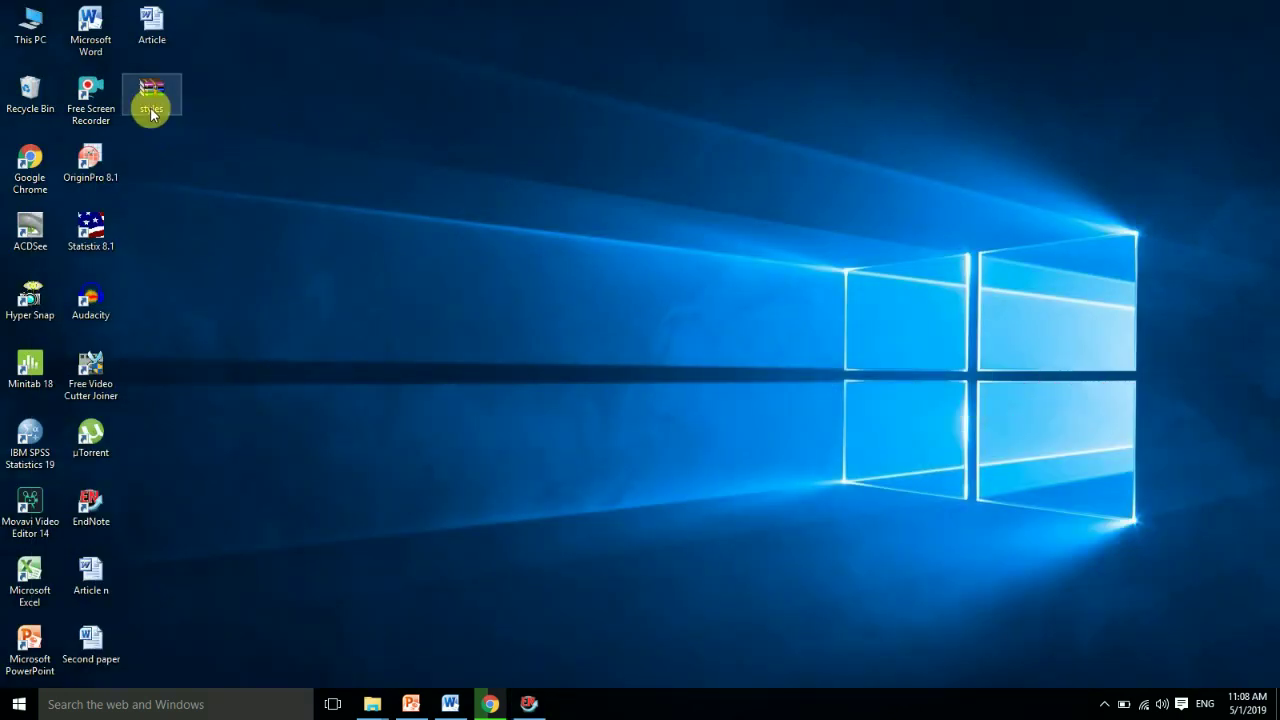
{"action": "double_click", "coordinate": [152, 98]}
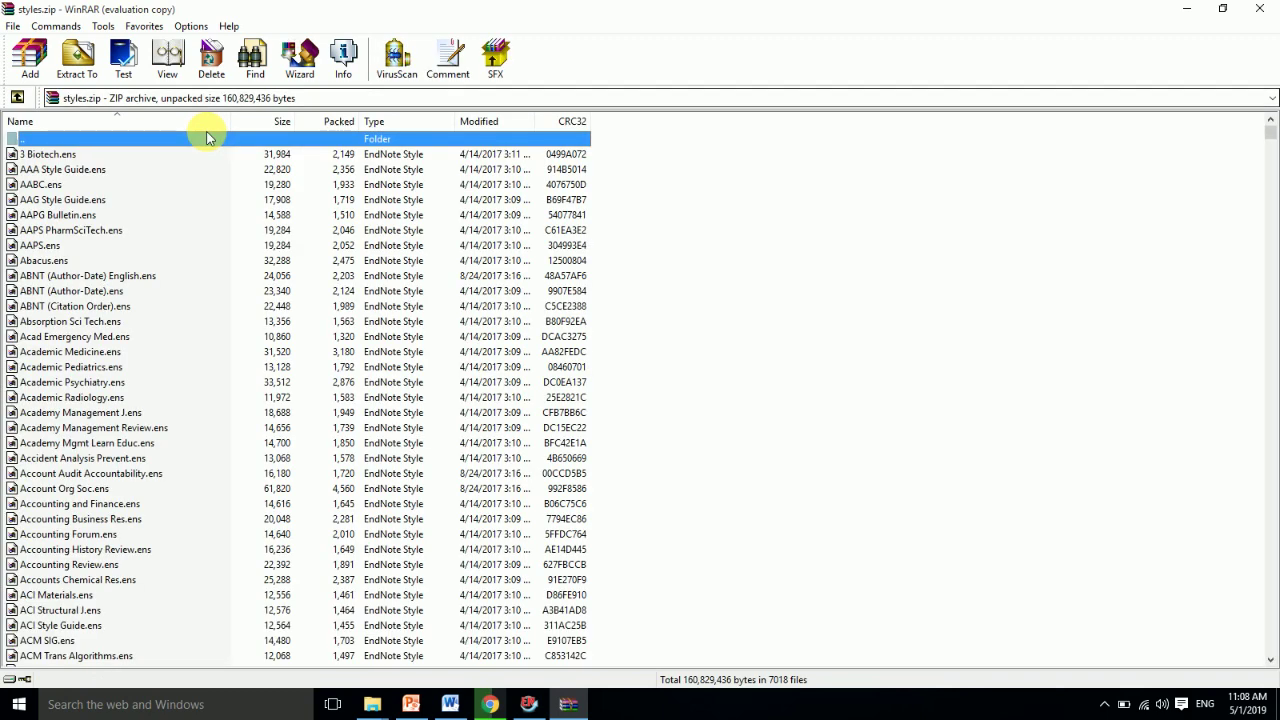
{"action": "left_click", "coordinate": [88, 158]}
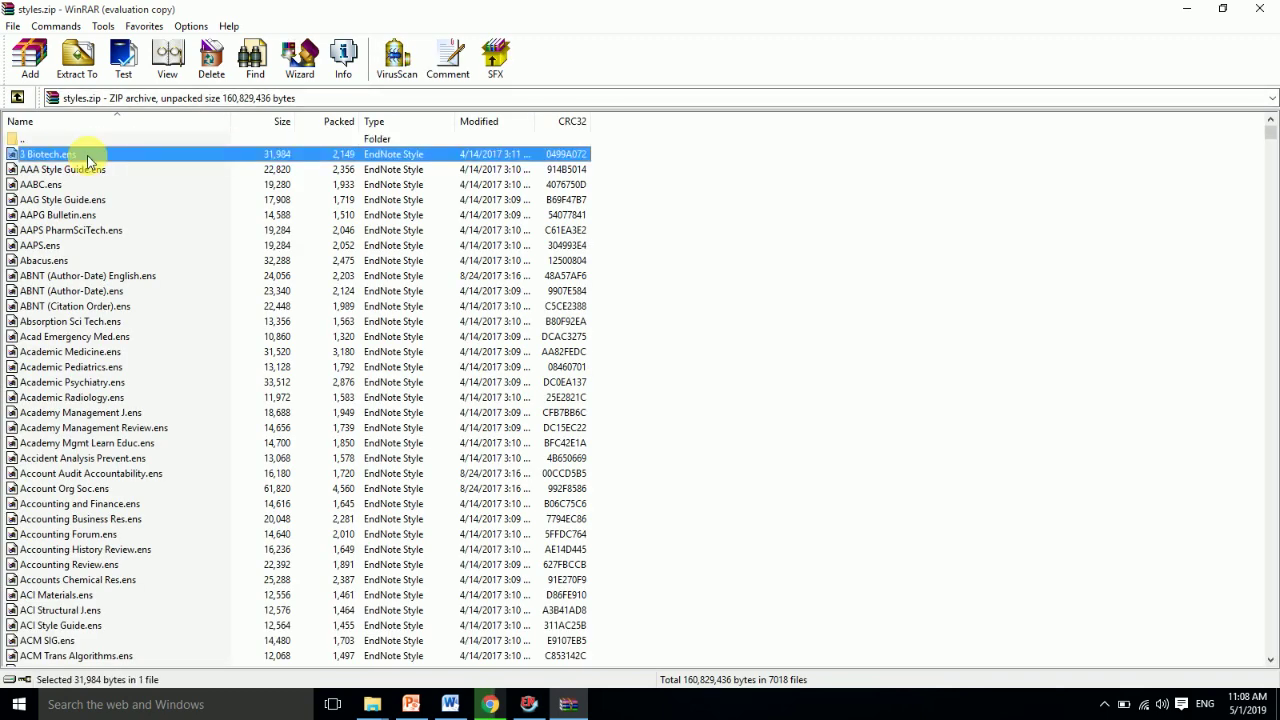
{"action": "key", "text": "ctrl+a"}
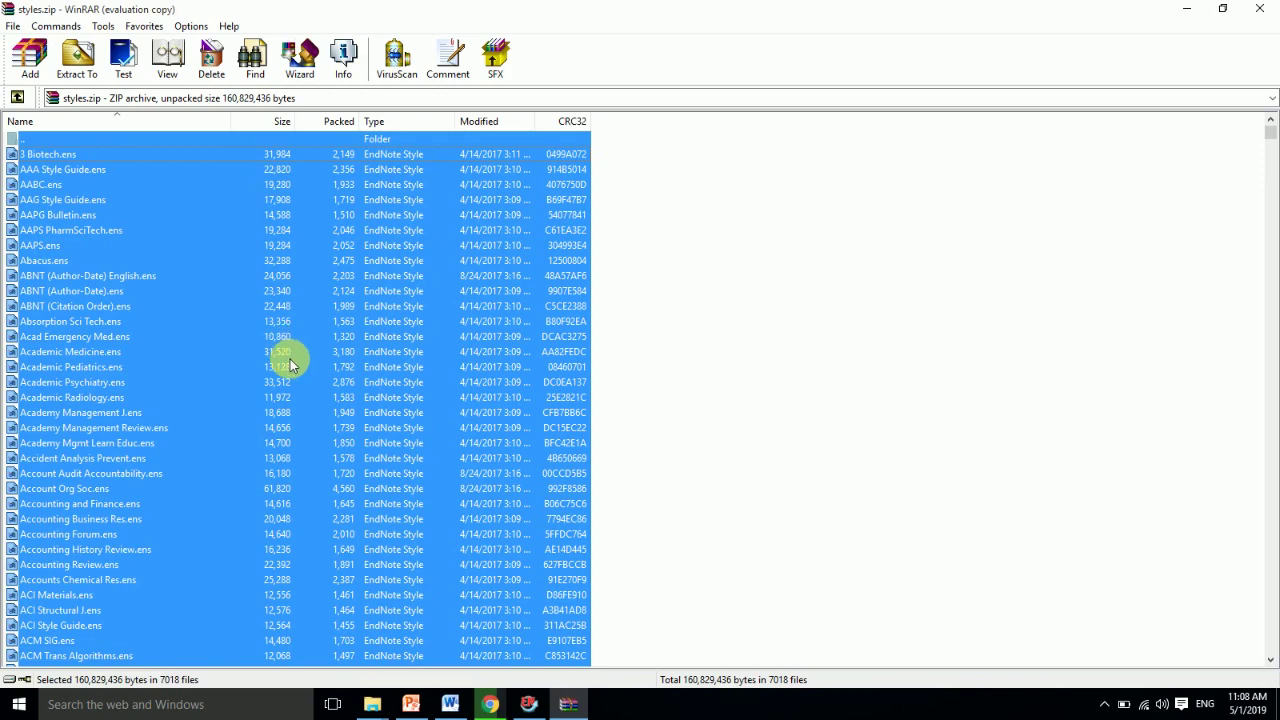
{"action": "mouse_move", "coordinate": [372, 704]}
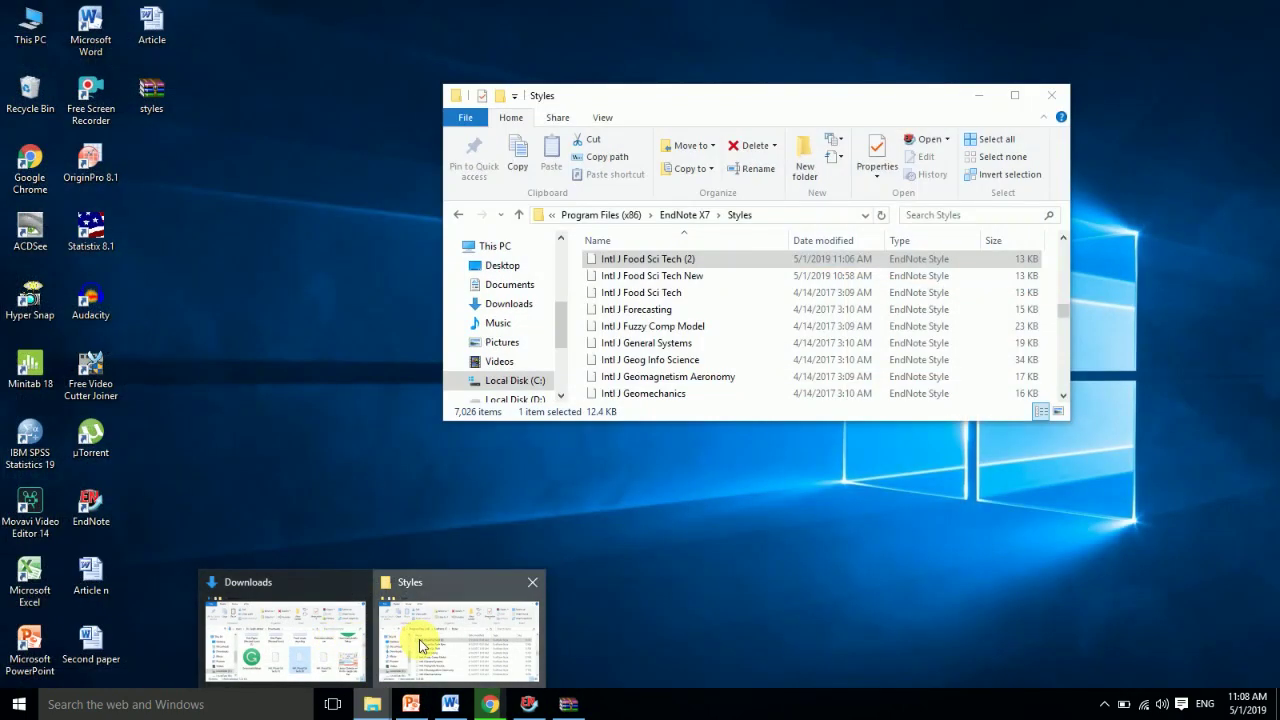
{"action": "left_click", "coordinate": [415, 637]}
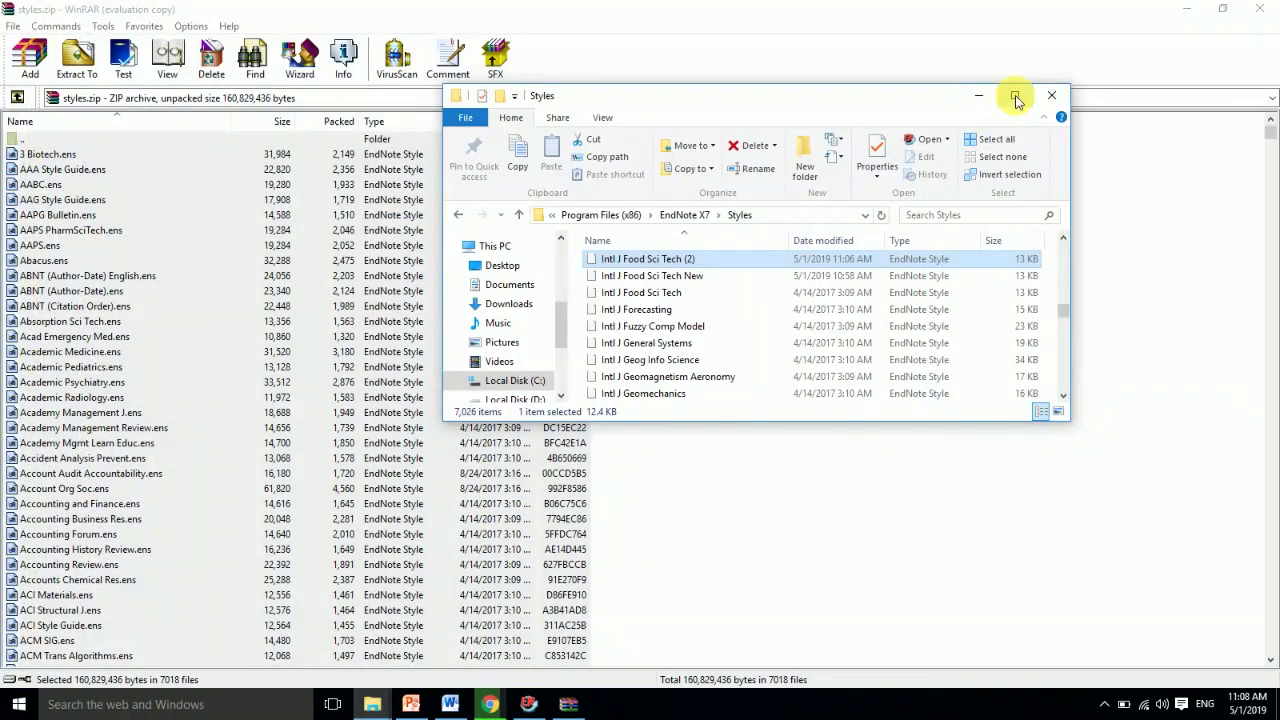
Step: Maximize Explorer, browse C: > Program Files (x86) > EndNote X7 > Styles, then close it
{"action": "left_click", "coordinate": [1015, 97]}
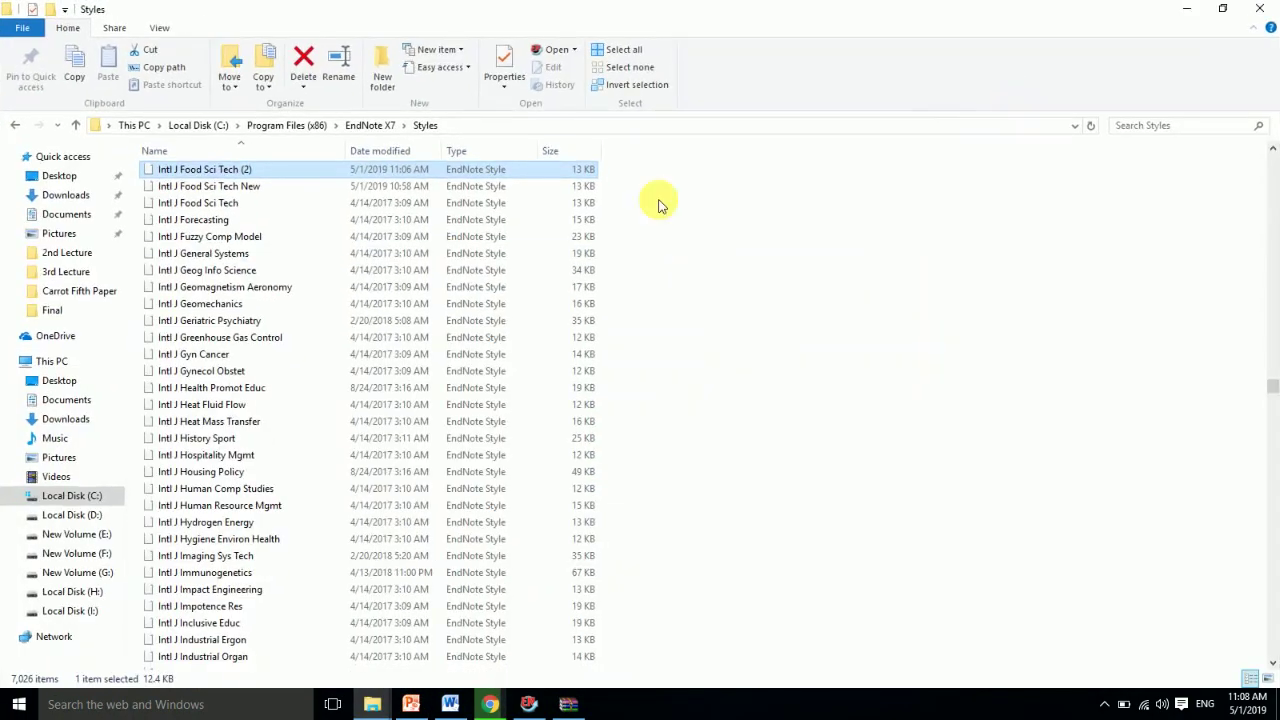
{"action": "left_click", "coordinate": [80, 496]}
{"action": "double_click", "coordinate": [195, 241]}
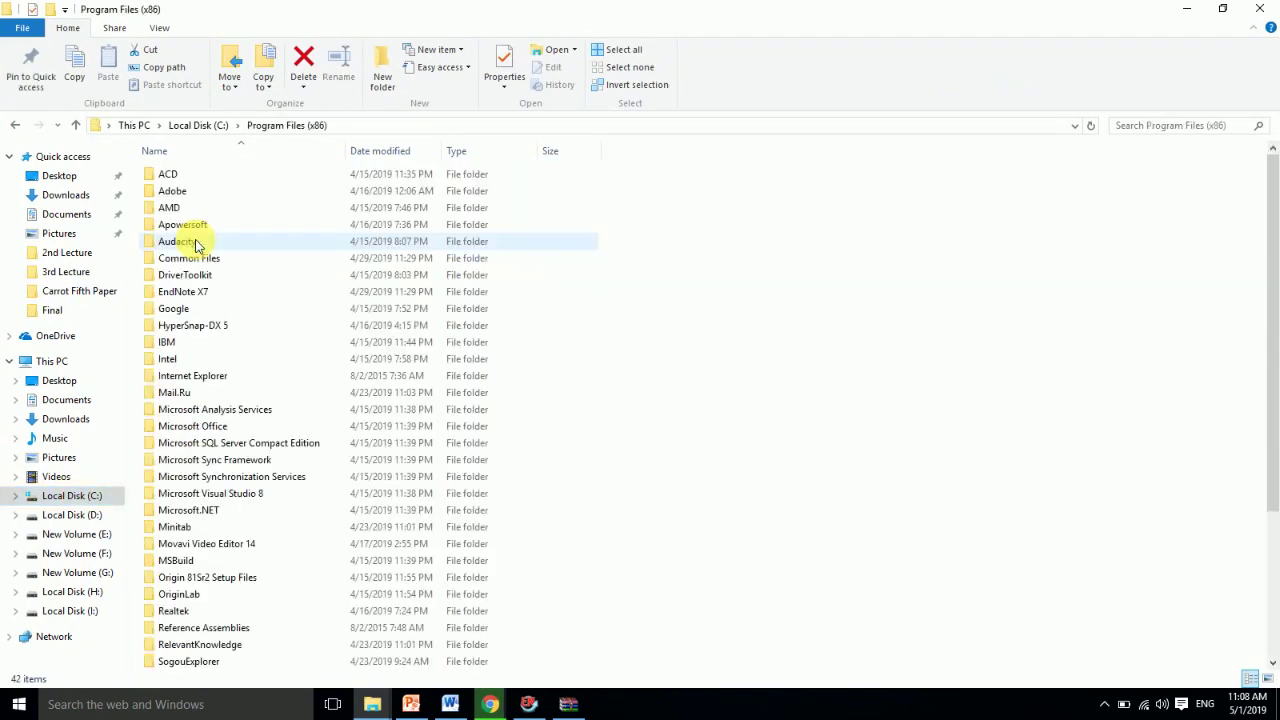
{"action": "double_click", "coordinate": [197, 291]}
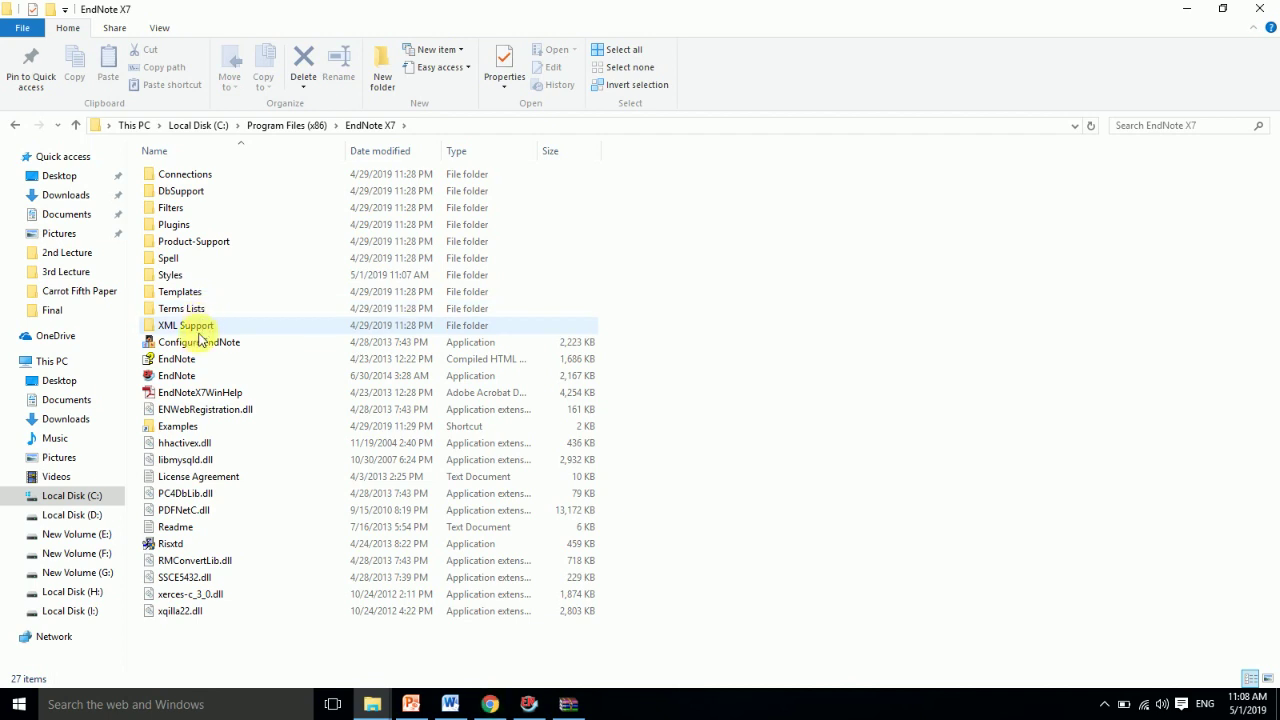
{"action": "double_click", "coordinate": [170, 274]}
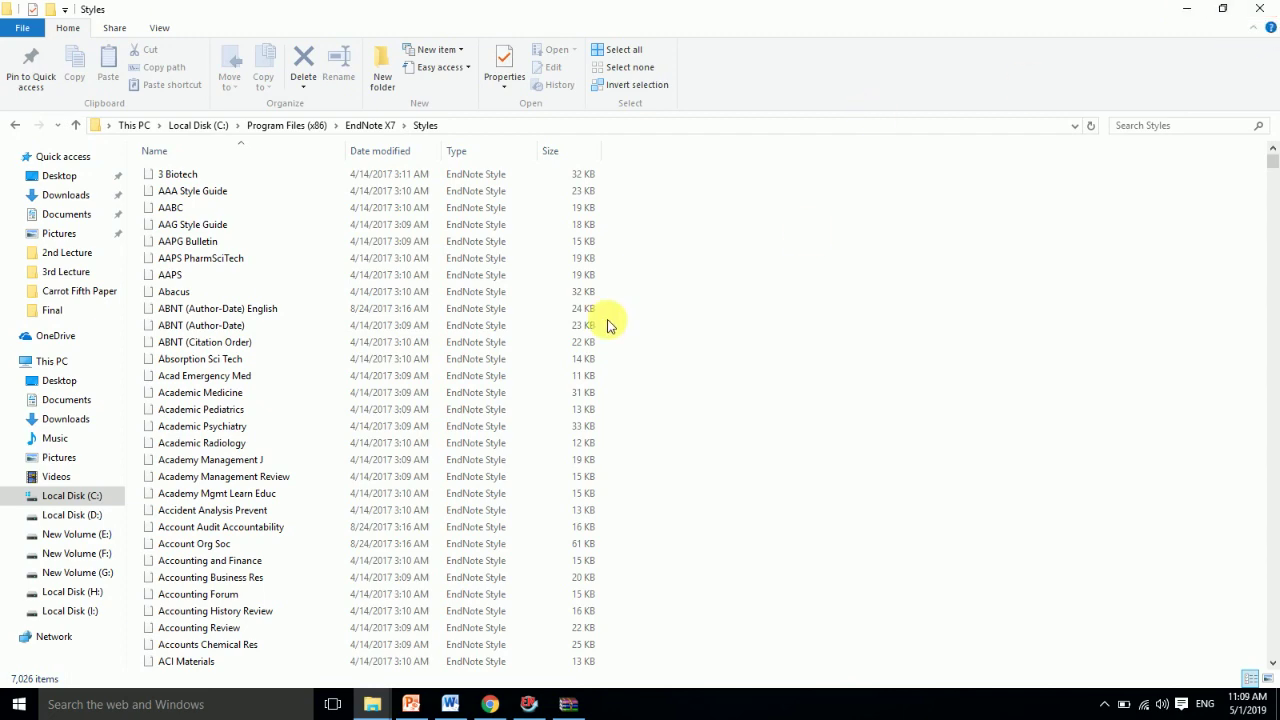
{"action": "left_click", "coordinate": [1272, 8]}
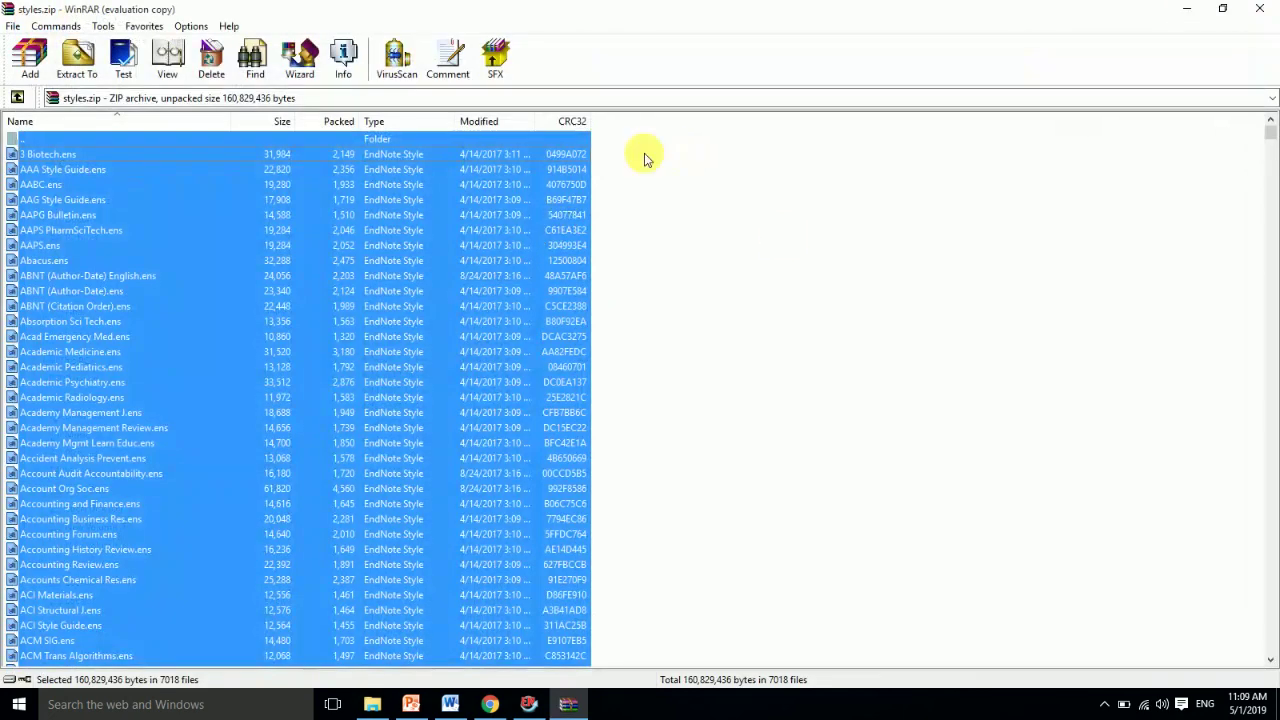
Step: Close the styles.zip archive, view the Lecture 3rd outline slide, then switch to the Article document
{"action": "left_click", "coordinate": [1268, 8]}
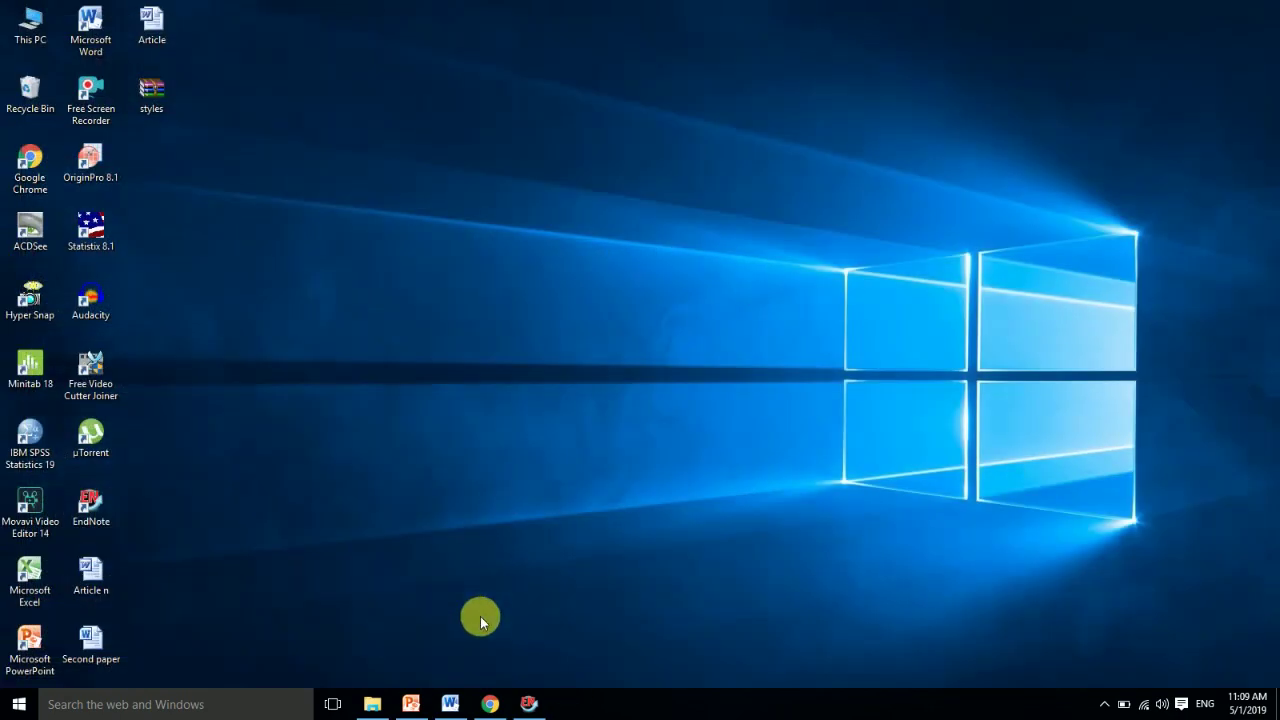
{"action": "left_click", "coordinate": [528, 704]}
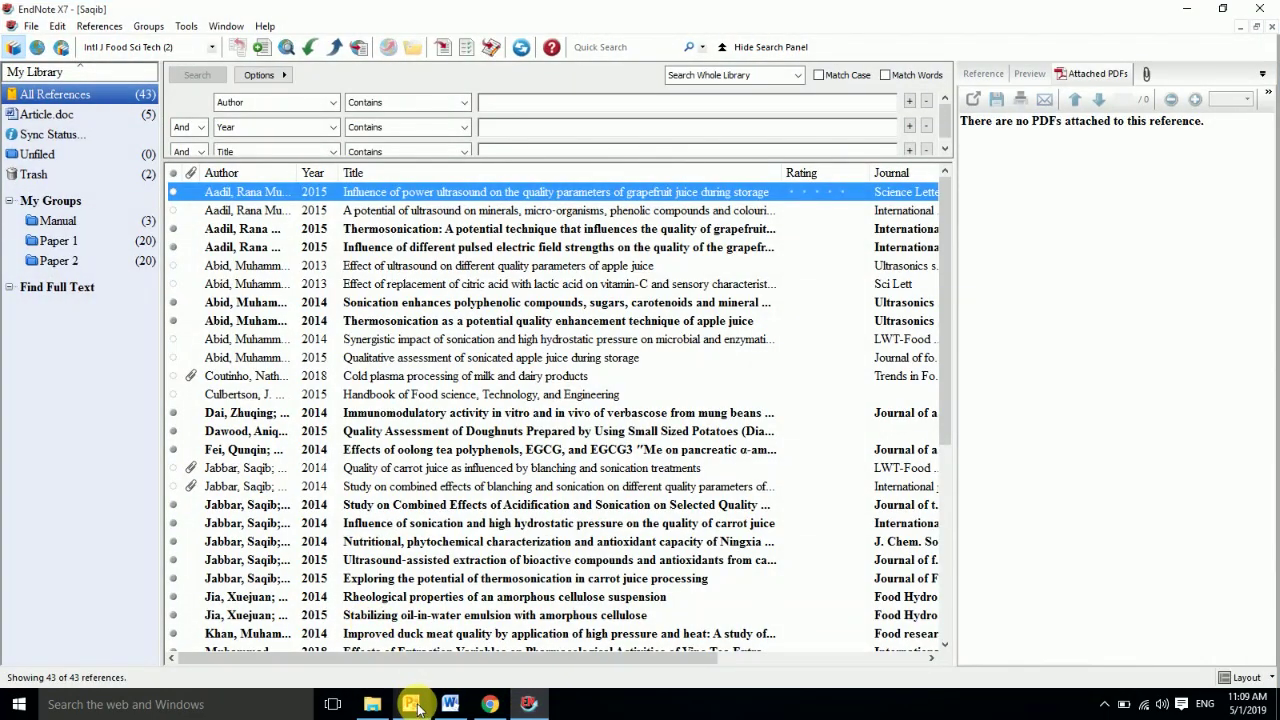
{"action": "left_click", "coordinate": [411, 704]}
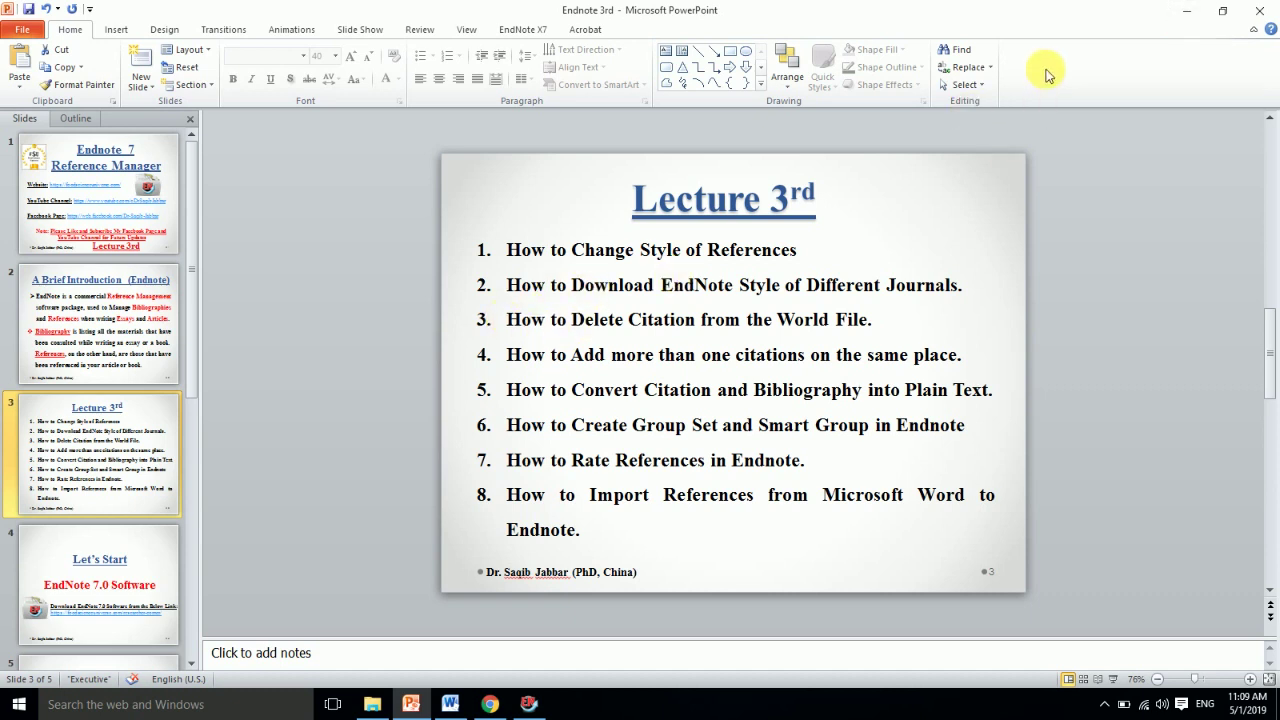
{"action": "left_click", "coordinate": [1186, 10]}
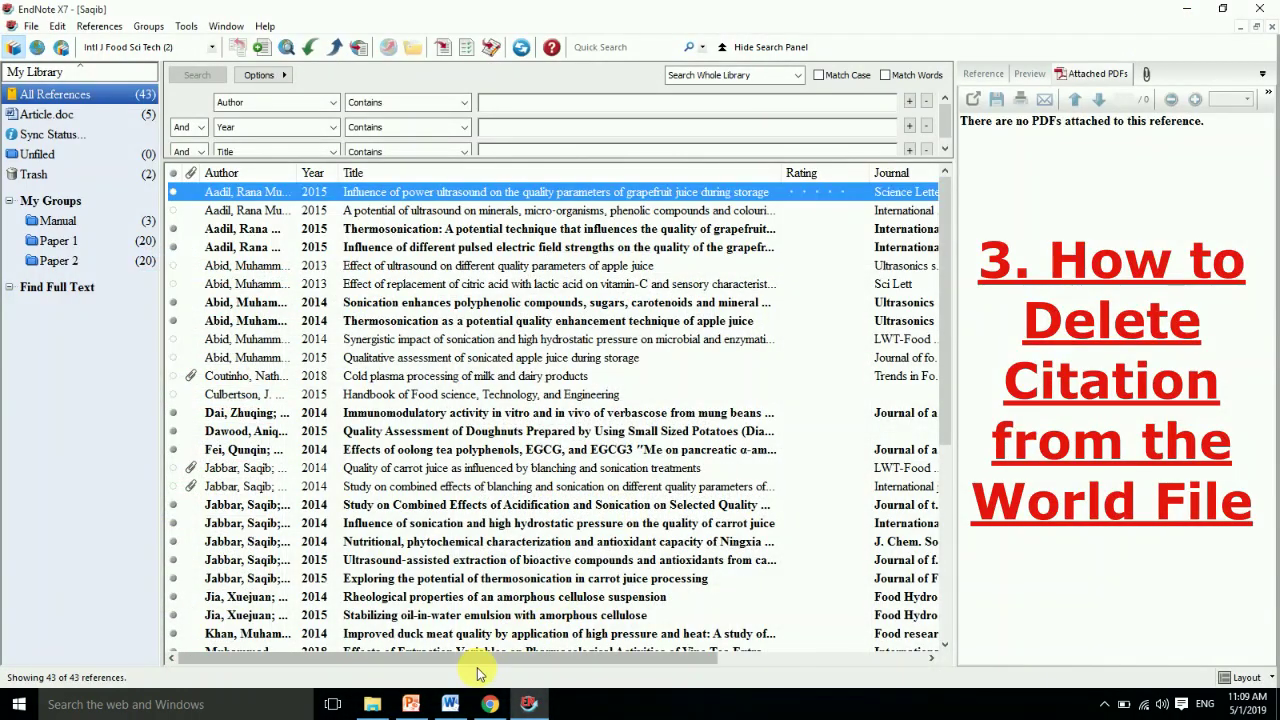
{"action": "left_click", "coordinate": [450, 704]}
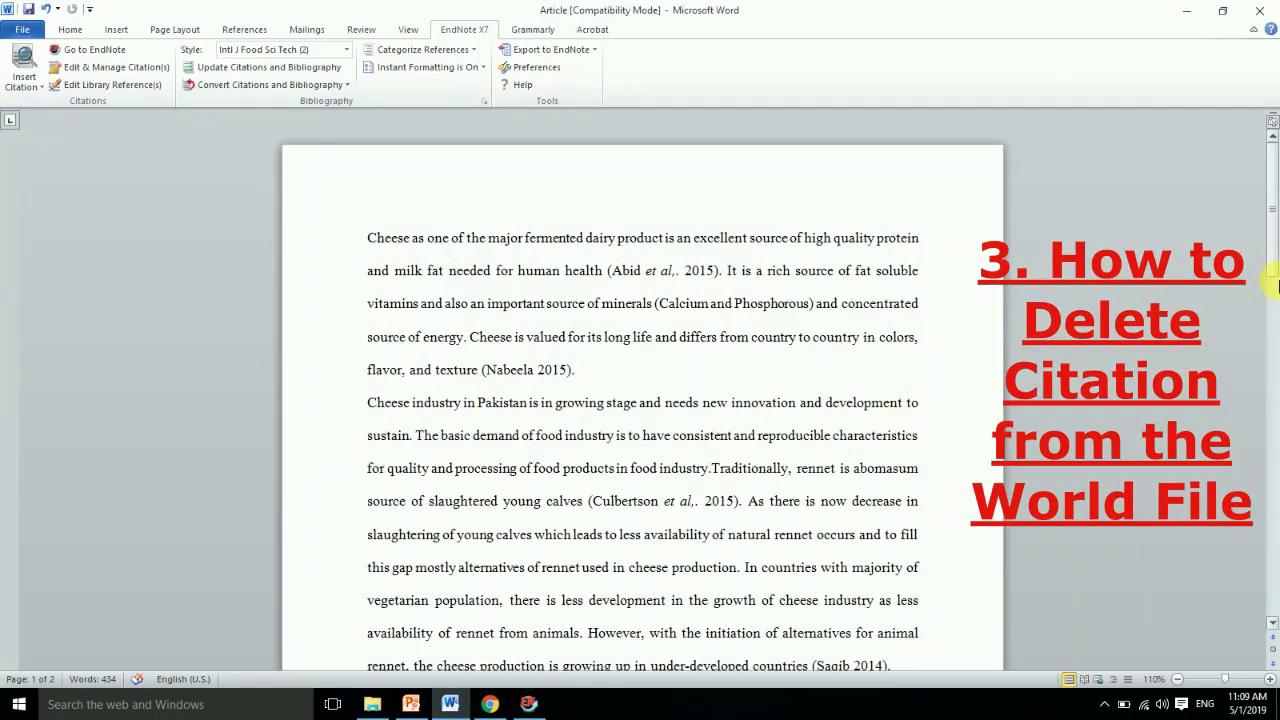
Step: Select the Abid 2015 entry at the top of the bibliography and delete it with Backspace
{"action": "left_click_drag", "start_coordinate": [1276, 285], "coordinate": [1273, 425]}
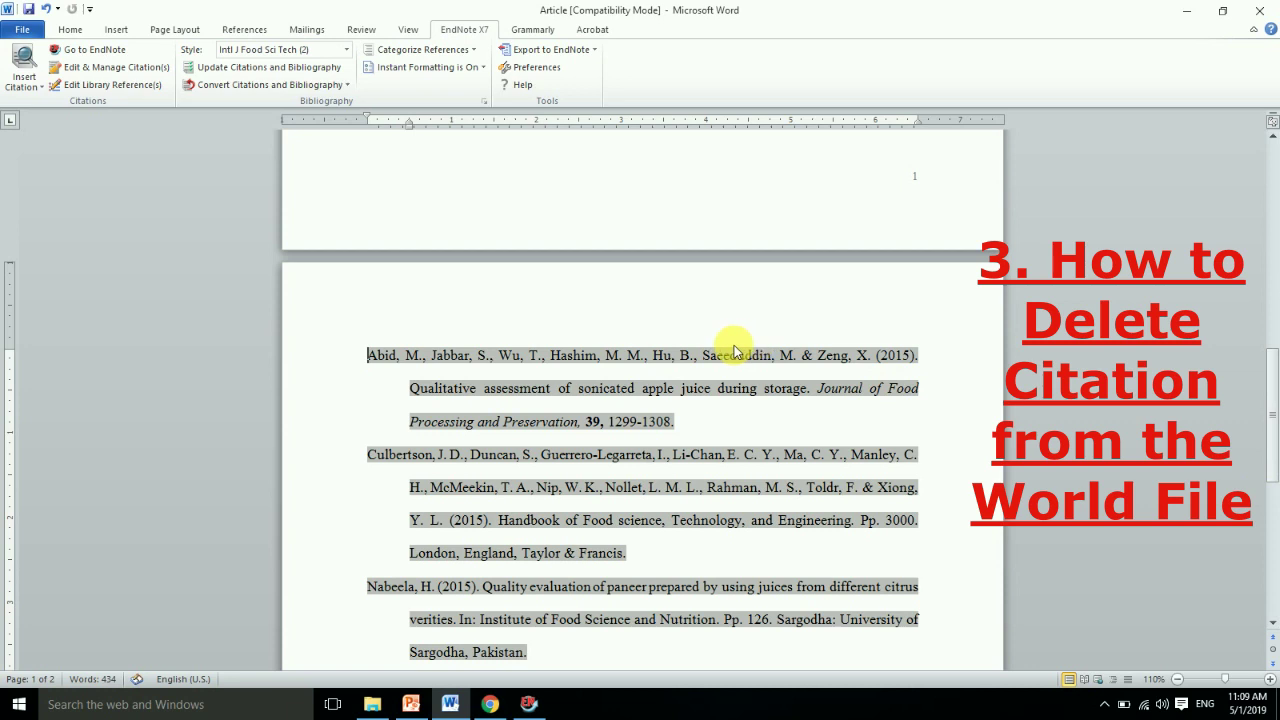
{"action": "left_click_drag", "start_coordinate": [678, 424], "coordinate": [370, 358]}
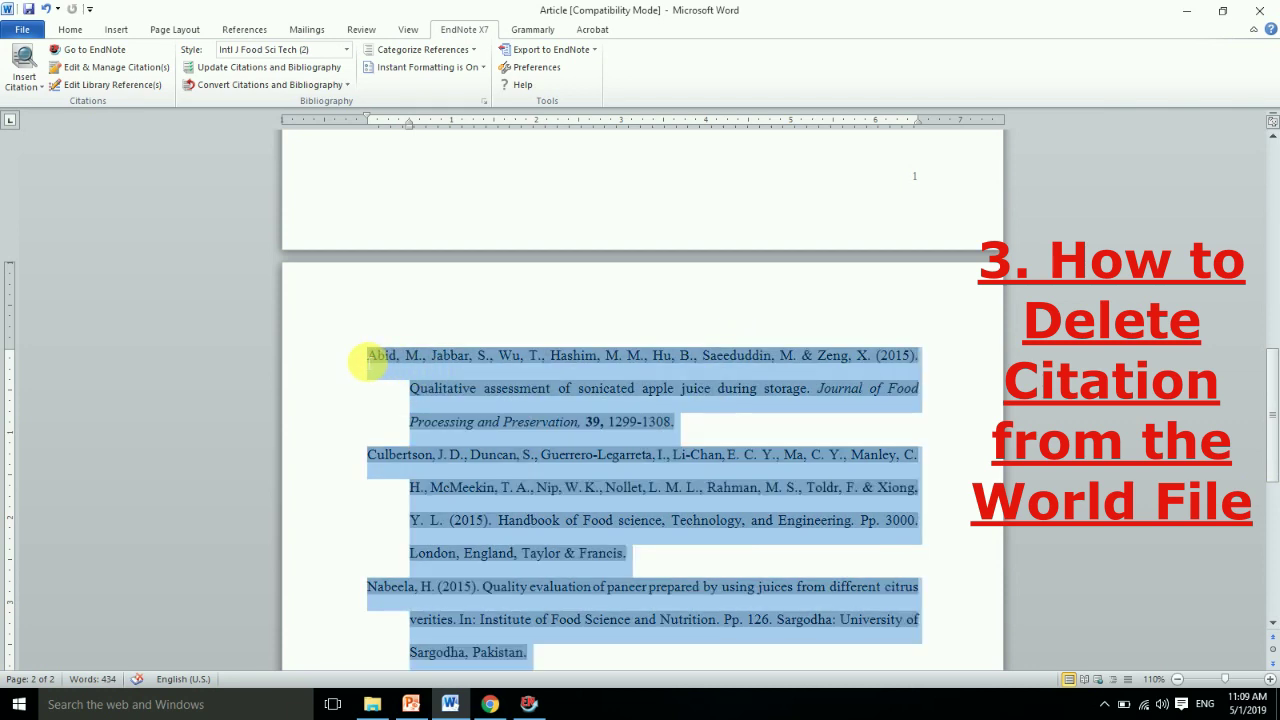
{"action": "left_click", "coordinate": [494, 388]}
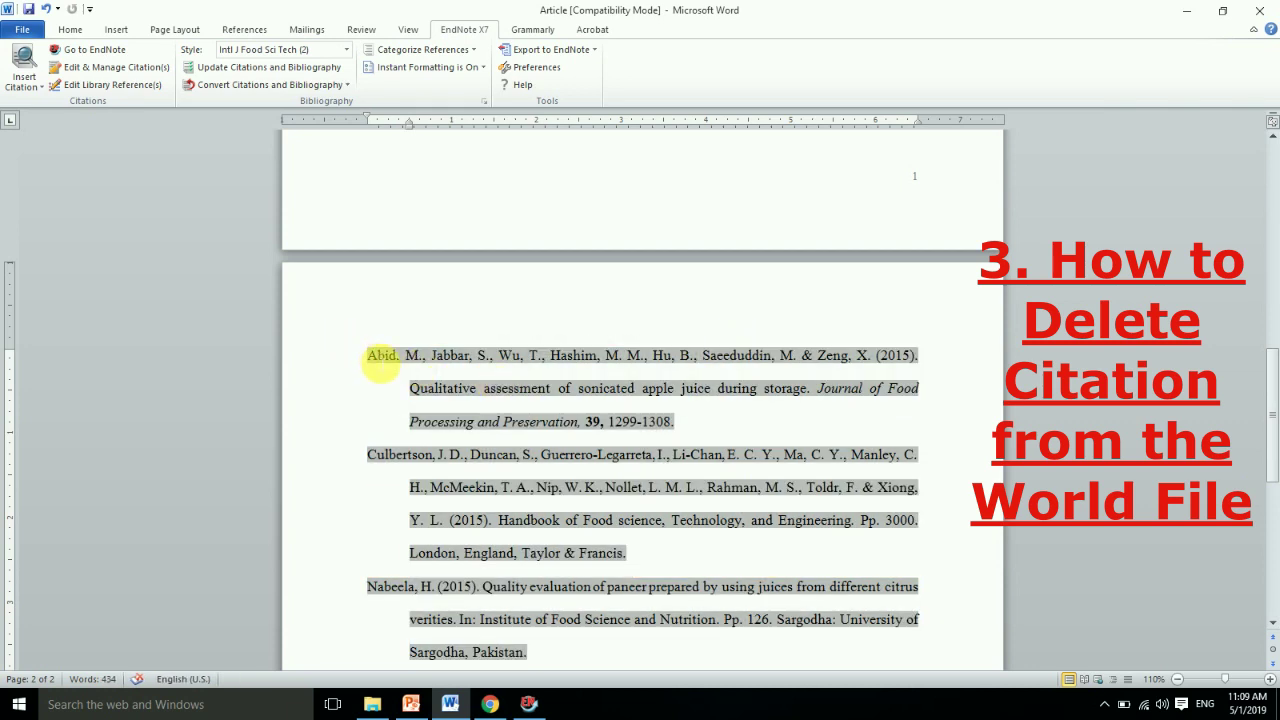
{"action": "left_click_drag", "start_coordinate": [378, 355], "coordinate": [688, 423]}
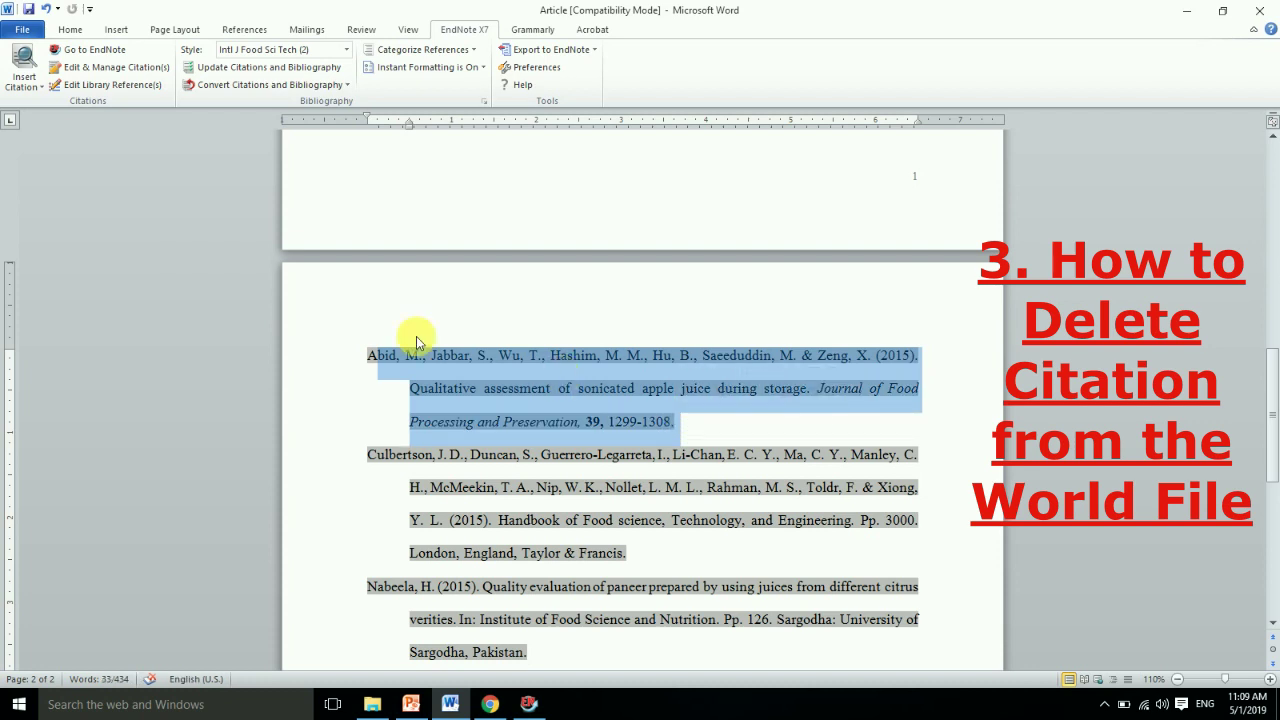
{"action": "left_click", "coordinate": [371, 357]}
{"action": "key", "text": "ctrl+a"}
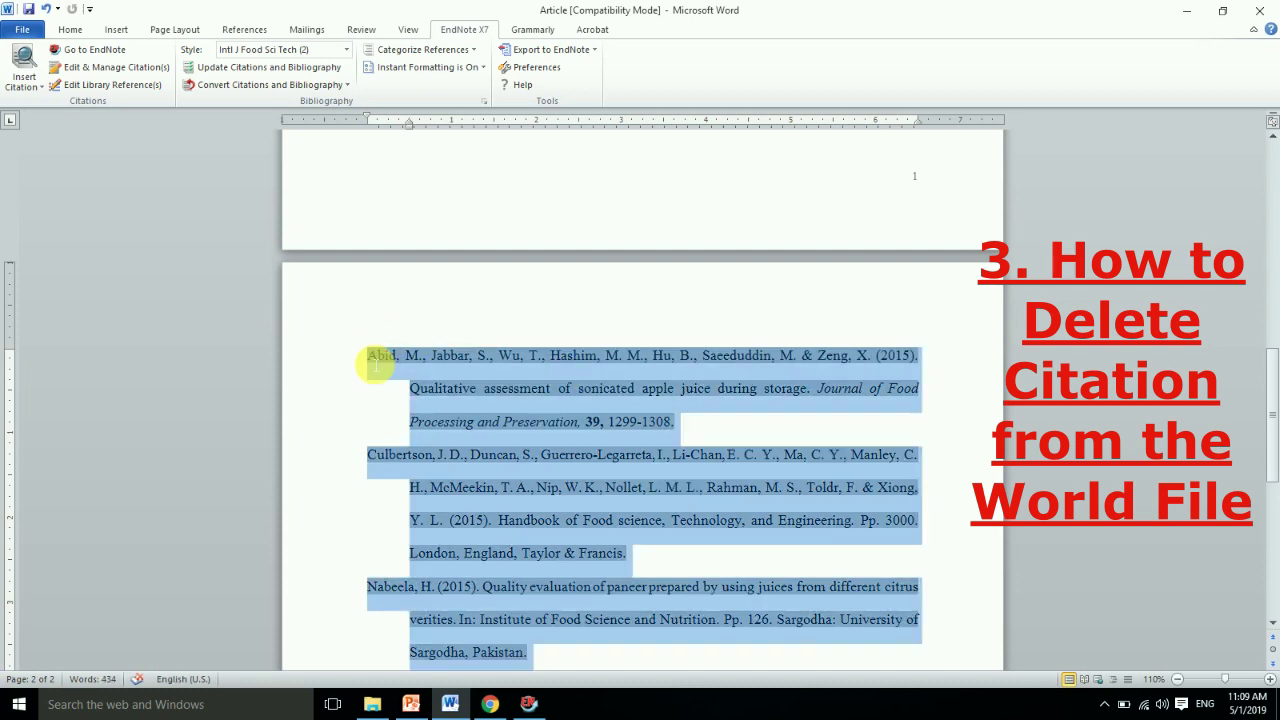
{"action": "left_click", "coordinate": [502, 392]}
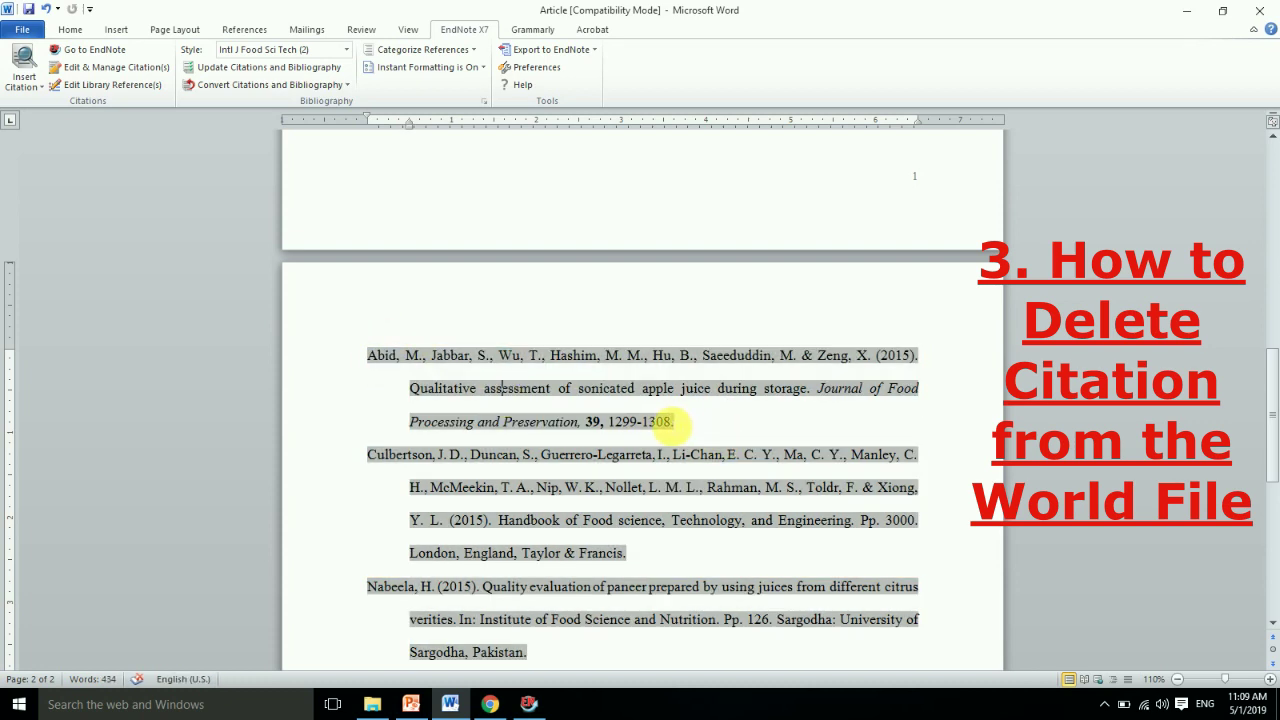
{"action": "left_click_drag", "start_coordinate": [665, 424], "coordinate": [362, 368]}
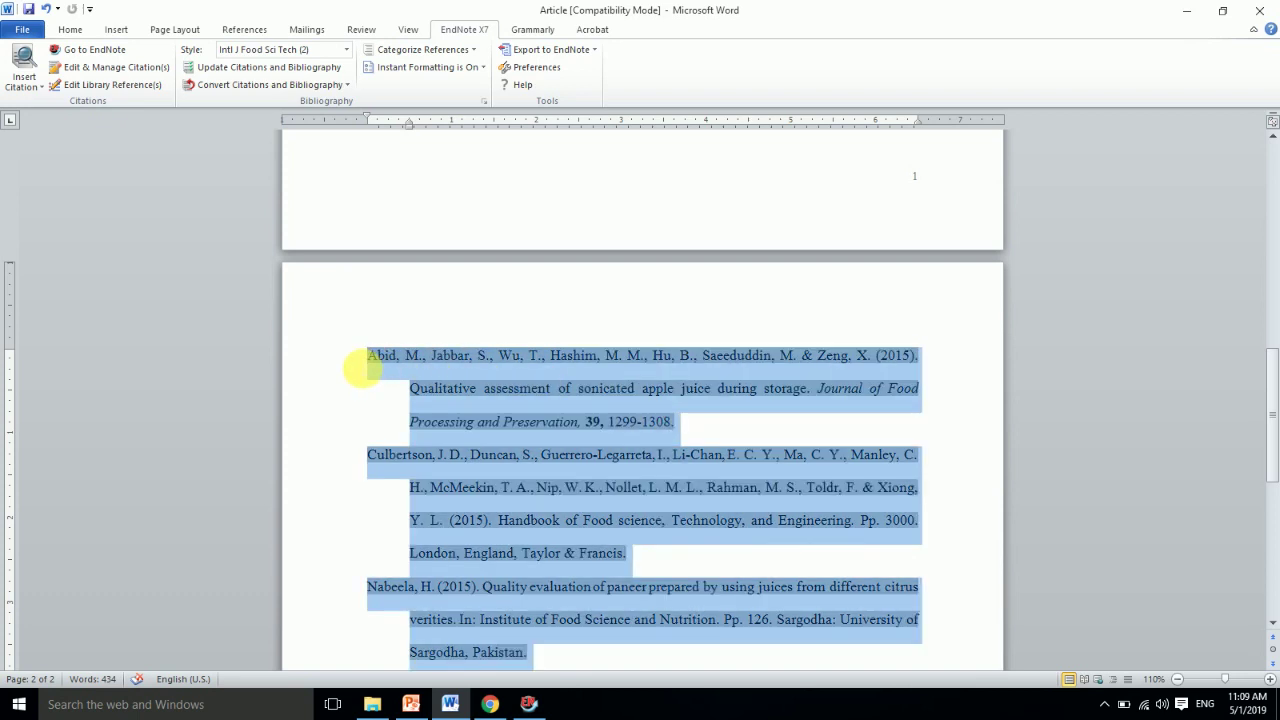
{"action": "left_click", "coordinate": [545, 401]}
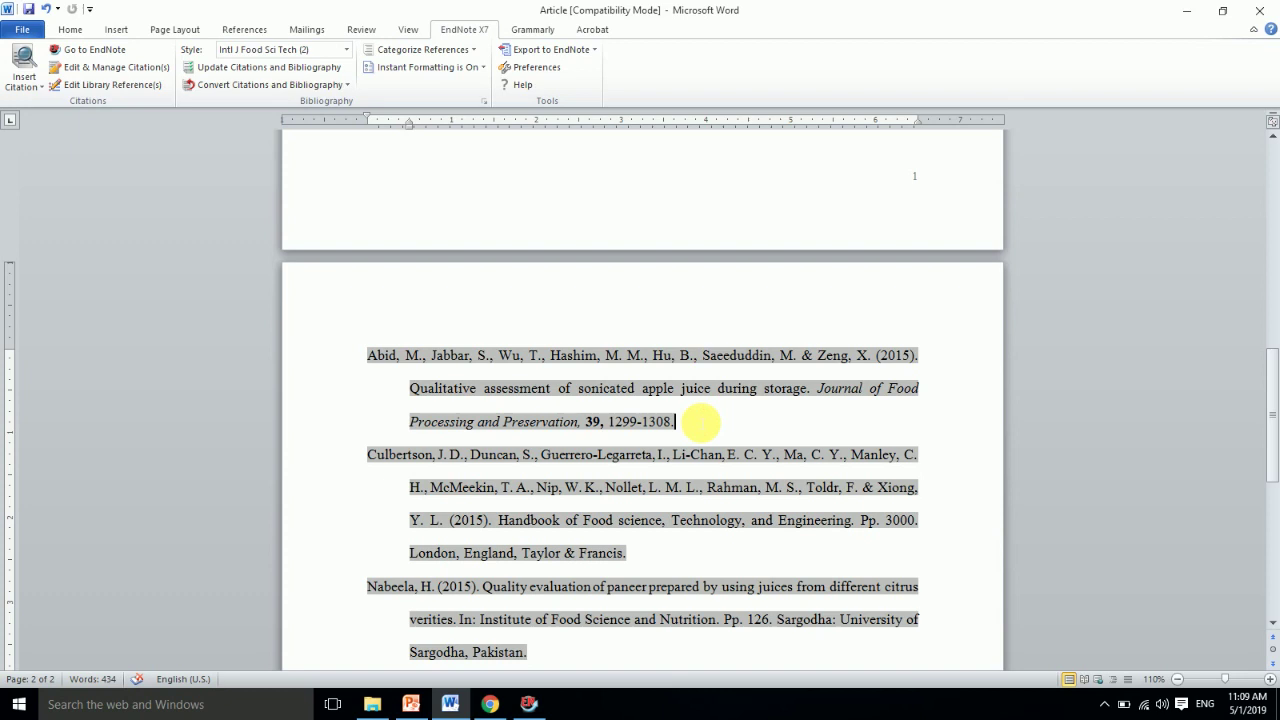
{"action": "key", "text": "BackSpace"}
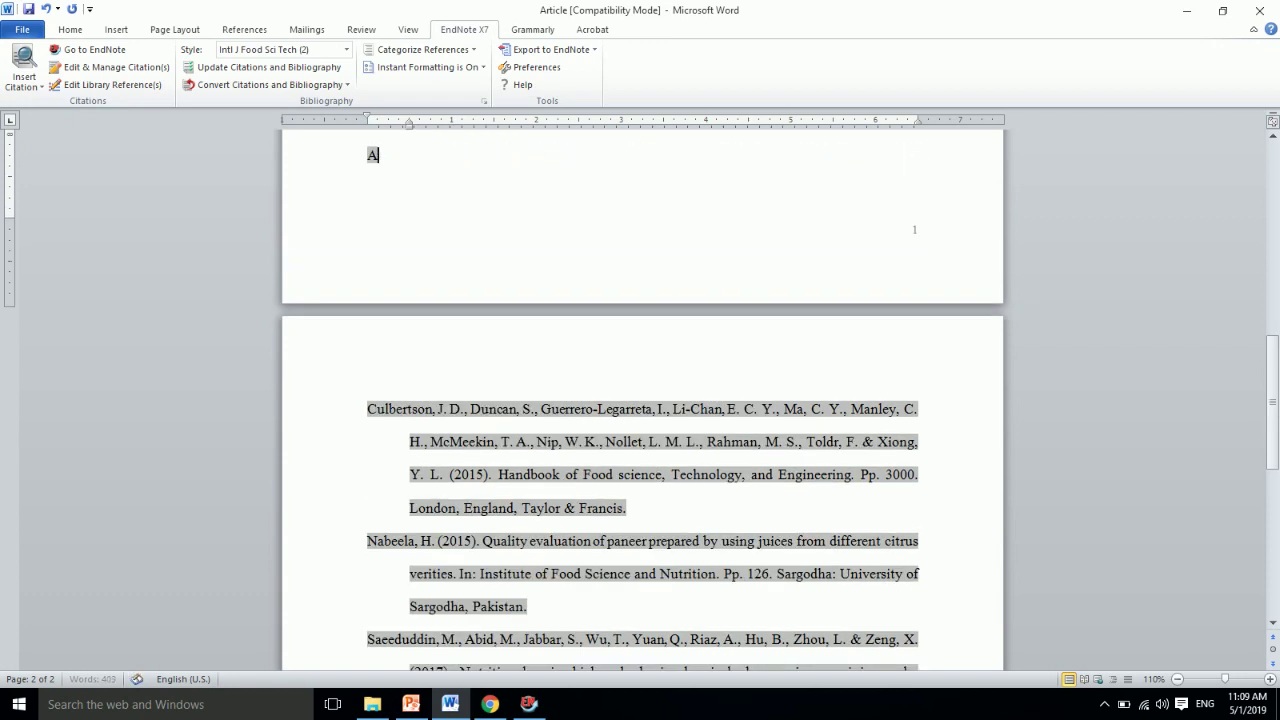
Step: Deselect the text and place the insertion point below the last paragraph
{"action": "key", "text": "ctrl+a"}
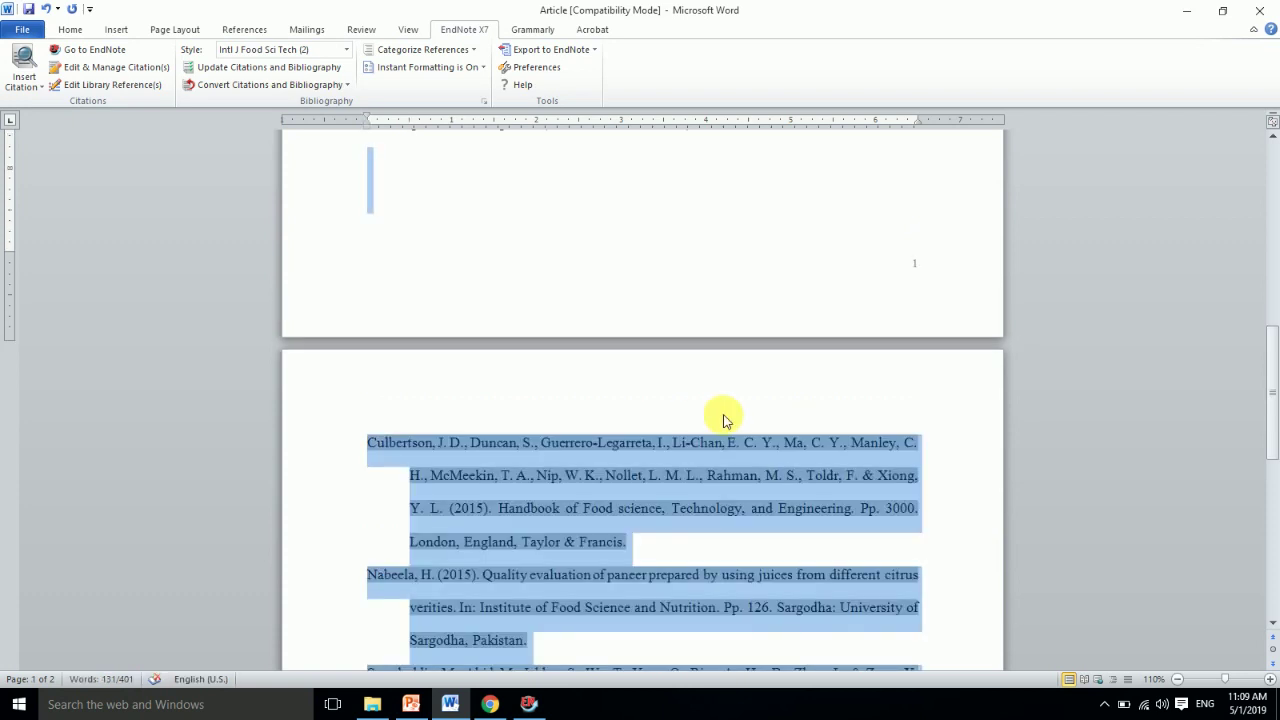
{"action": "left_click", "coordinate": [809, 235]}
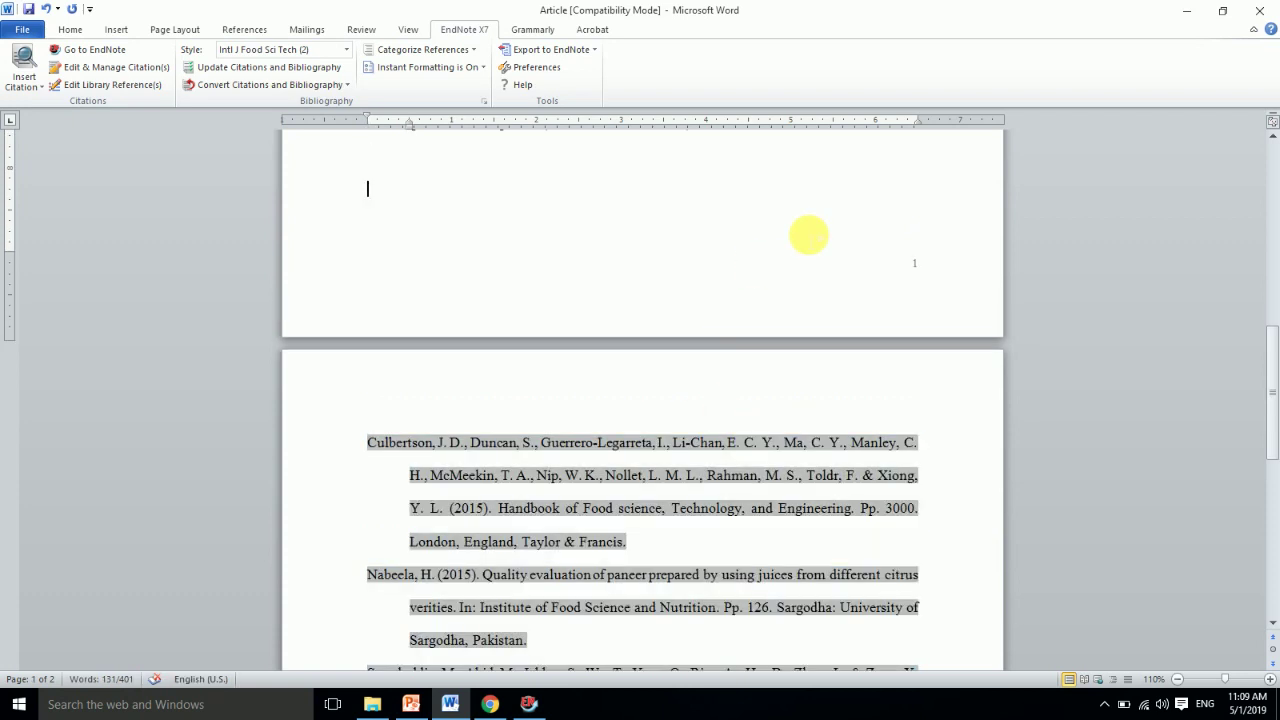
{"action": "left_click_drag", "start_coordinate": [1275, 326], "coordinate": [1274, 315]}
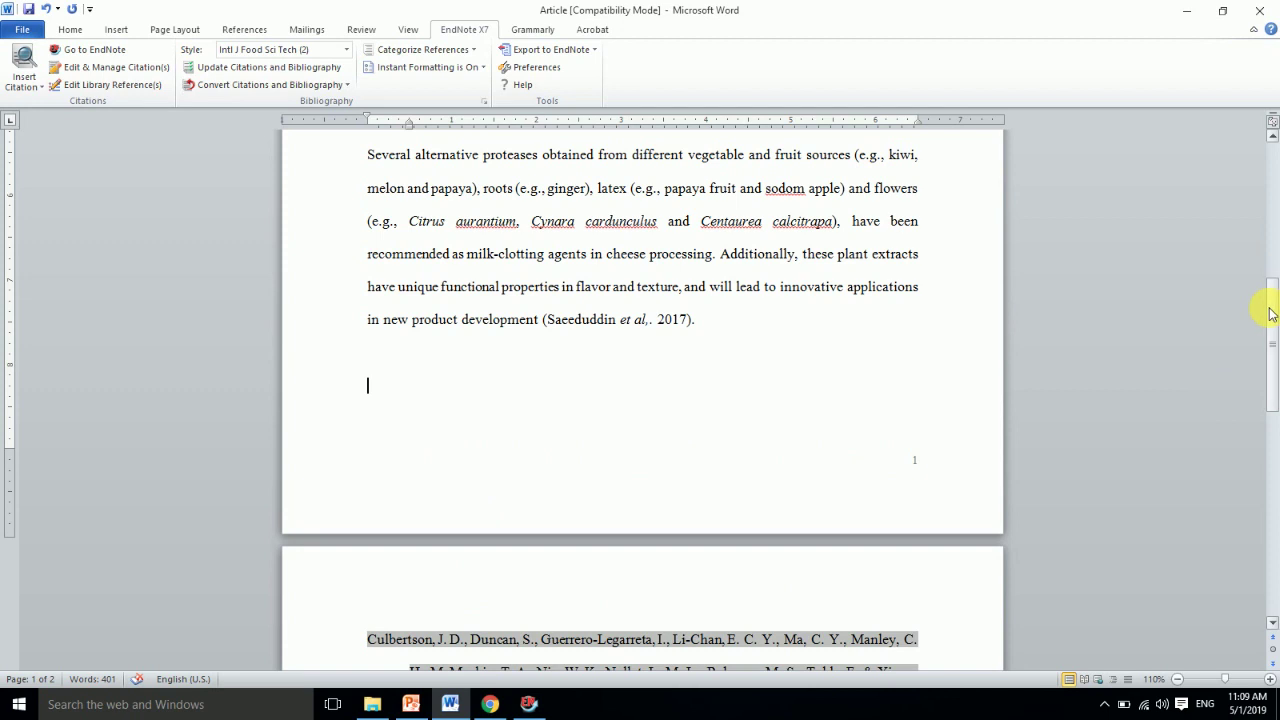
{"action": "left_click", "coordinate": [642, 379]}
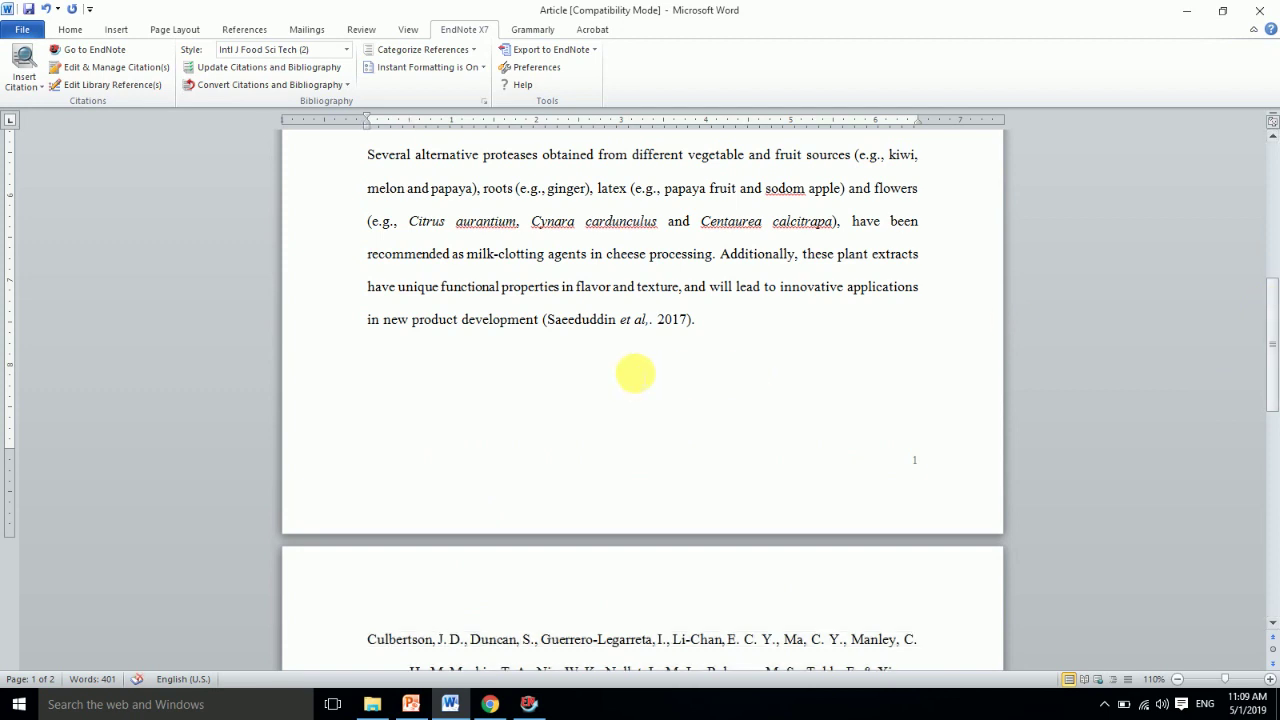
Step: Run Update Citations and Bibliography on the EndNote X7 tab and check the restored reference list
{"action": "left_click", "coordinate": [252, 72]}
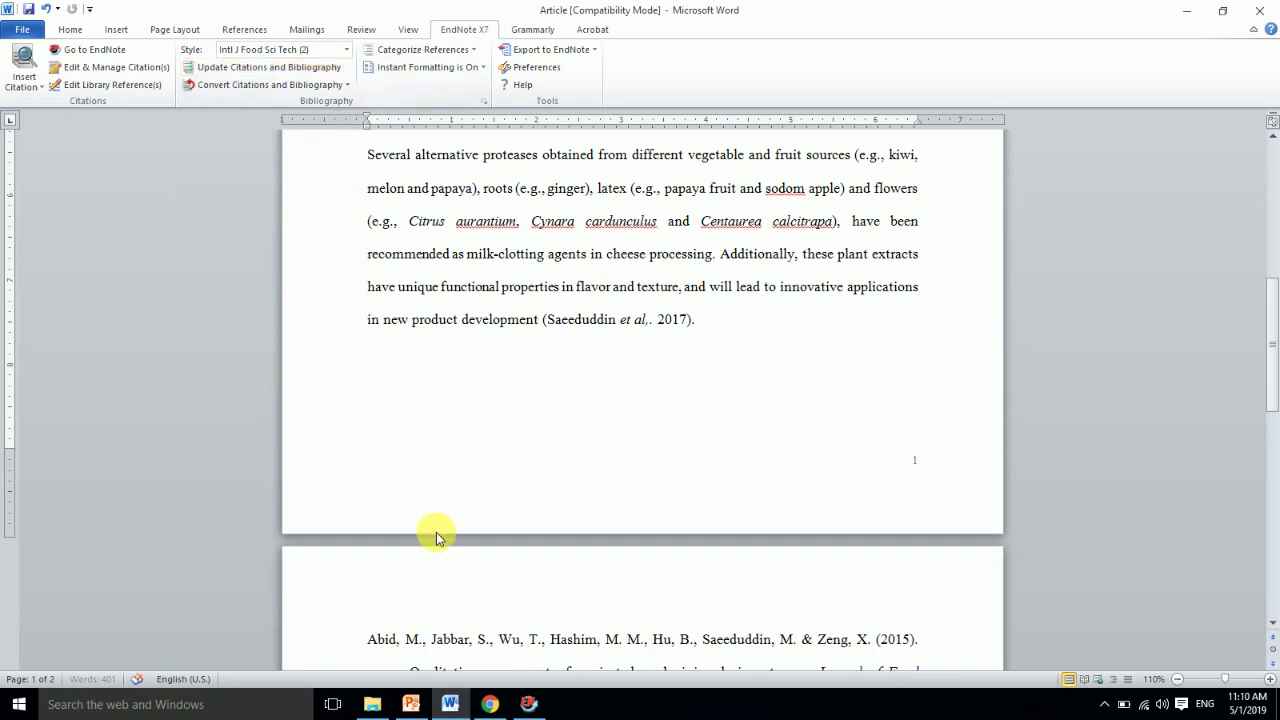
{"action": "left_click", "coordinate": [370, 638]}
{"action": "left_click_drag", "start_coordinate": [1272, 352], "coordinate": [1275, 380]}
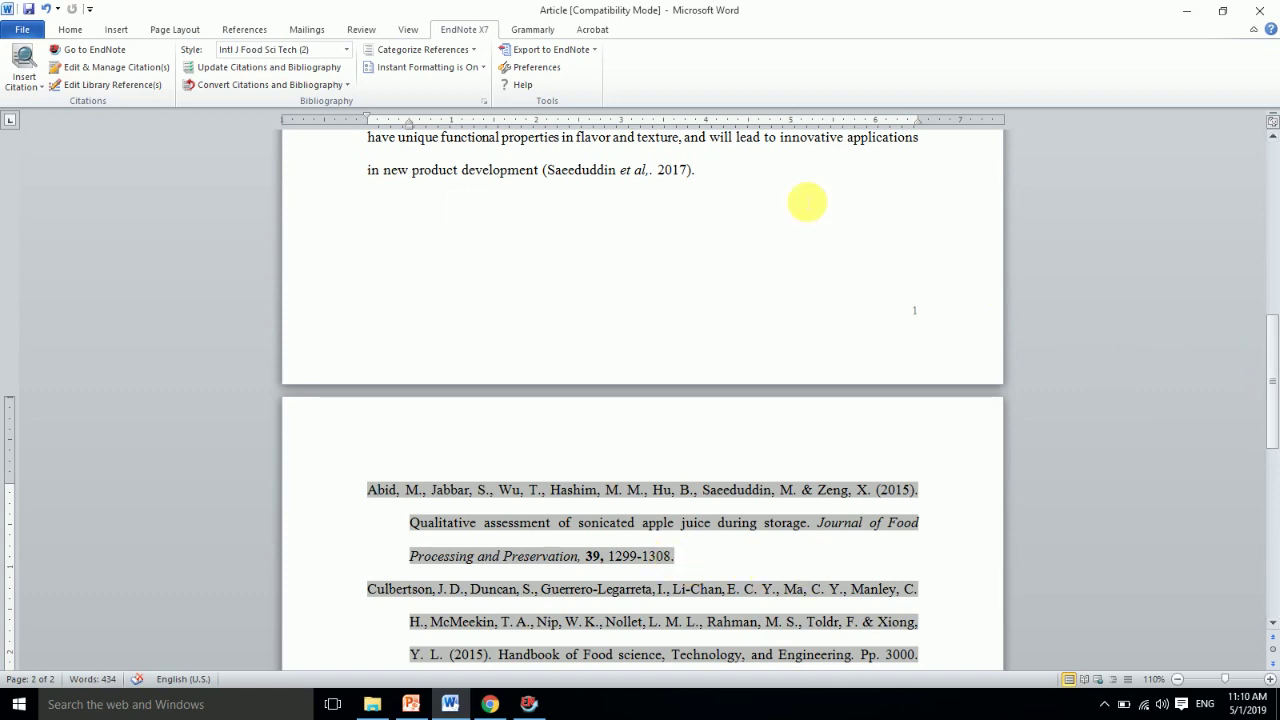
{"action": "left_click", "coordinate": [1275, 388]}
{"action": "mouse_move", "coordinate": [1275, 388]}
{"action": "left_mouse_down"}
{"action": "mouse_move", "coordinate": [1234, 200]}
{"action": "mouse_move", "coordinate": [1157, 190]}
{"action": "left_mouse_up"}
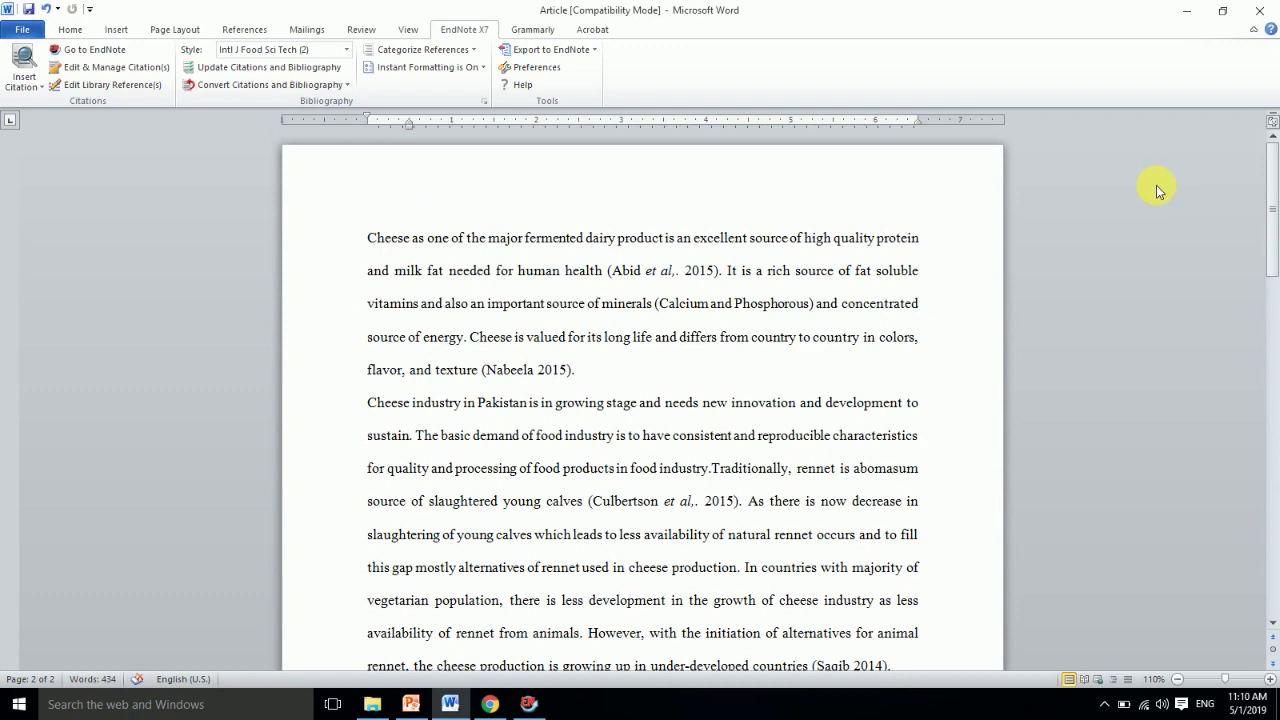
Step: Select the (Abid et al,. 2015) in-text citation
{"action": "left_click", "coordinate": [622, 271]}
{"action": "left_click_drag", "start_coordinate": [1275, 280], "coordinate": [1270, 488]}
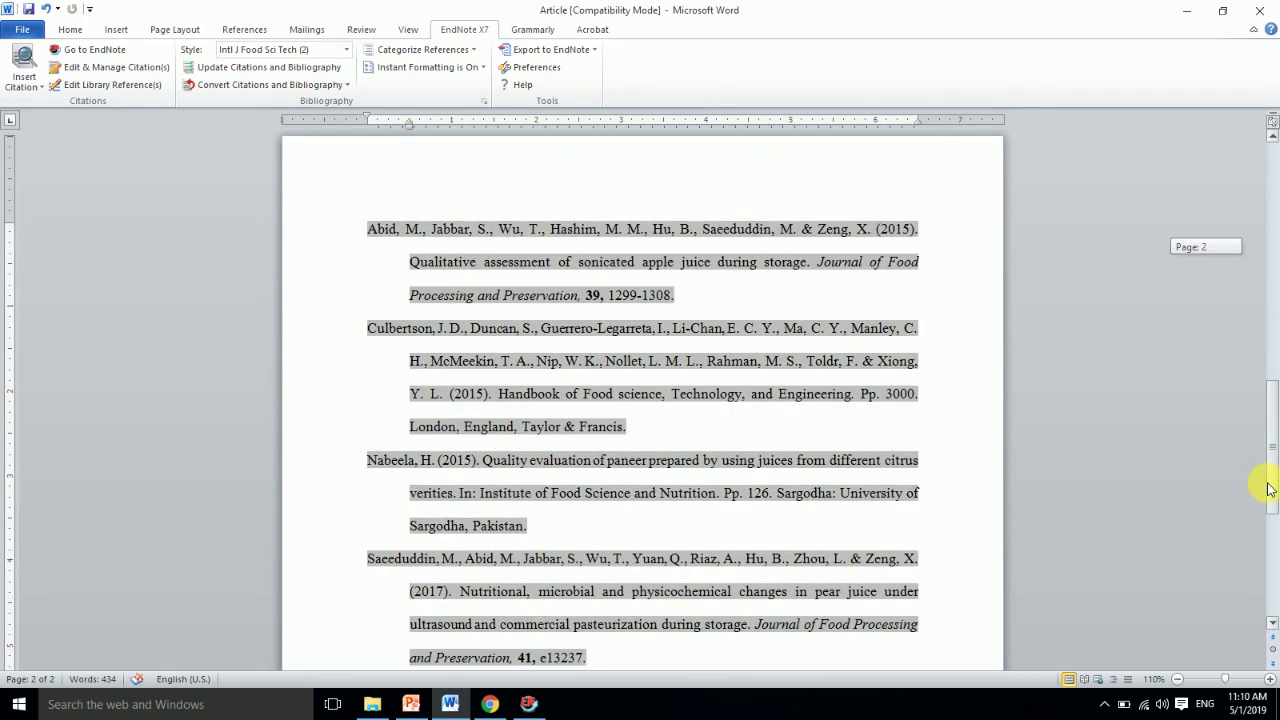
{"action": "left_click_drag", "start_coordinate": [1267, 384], "coordinate": [1250, 178]}
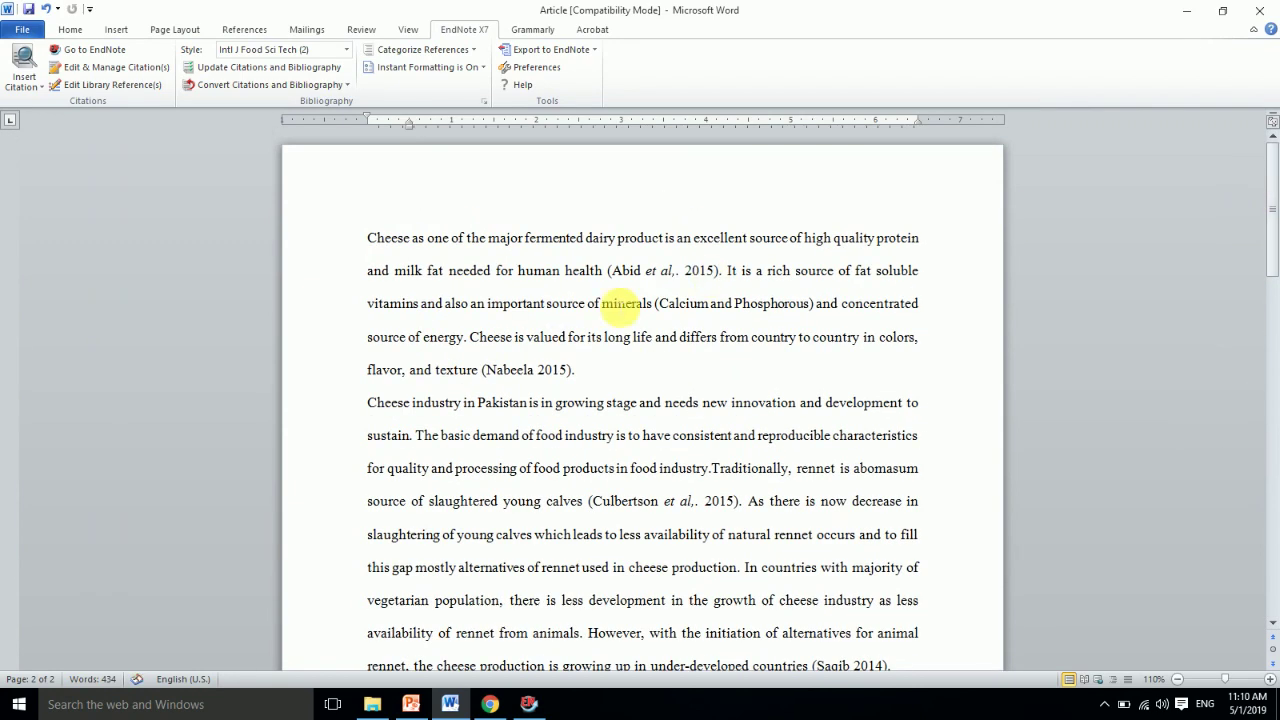
{"action": "left_click_drag", "start_coordinate": [607, 271], "coordinate": [720, 274]}
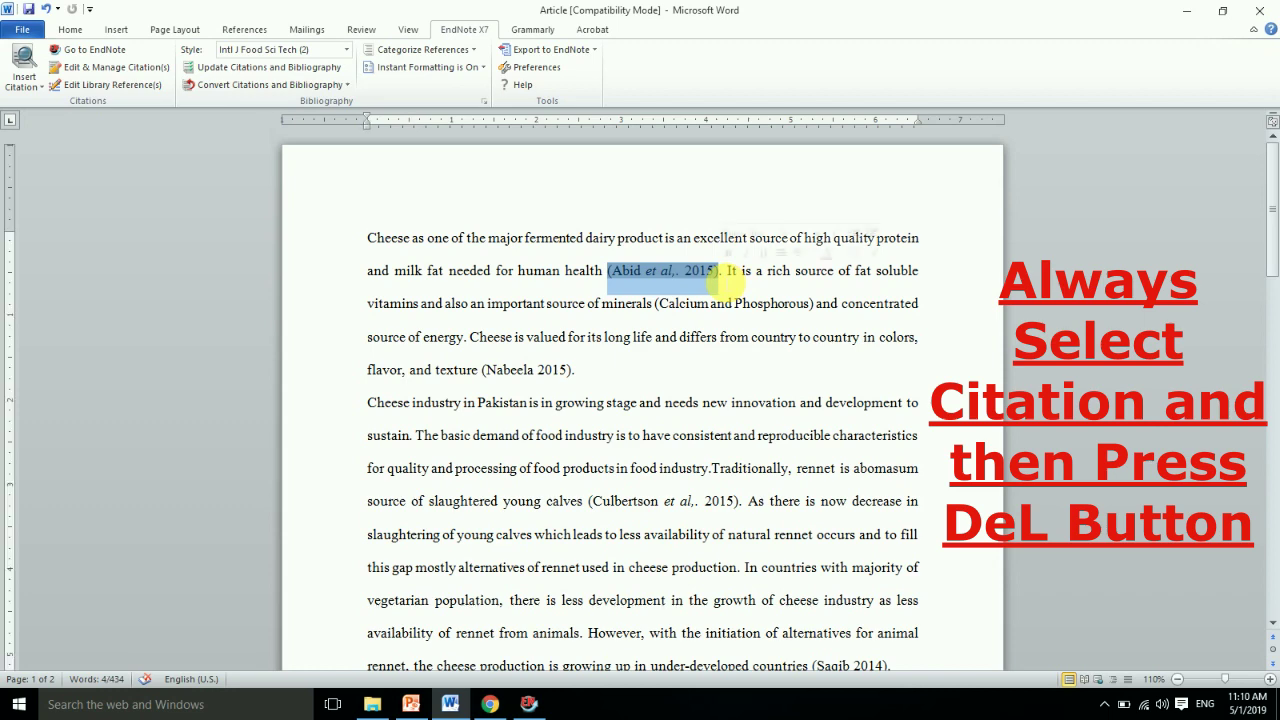
Step: Delete the selected Abid citation, save Article, and update citations and bibliography
{"action": "key", "text": "Delete"}
{"action": "mouse_move", "coordinate": [1271, 200]}
{"action": "left_mouse_down"}
{"action": "mouse_move", "coordinate": [1257, 345]}
{"action": "mouse_move", "coordinate": [1238, 331]}
{"action": "left_mouse_up"}
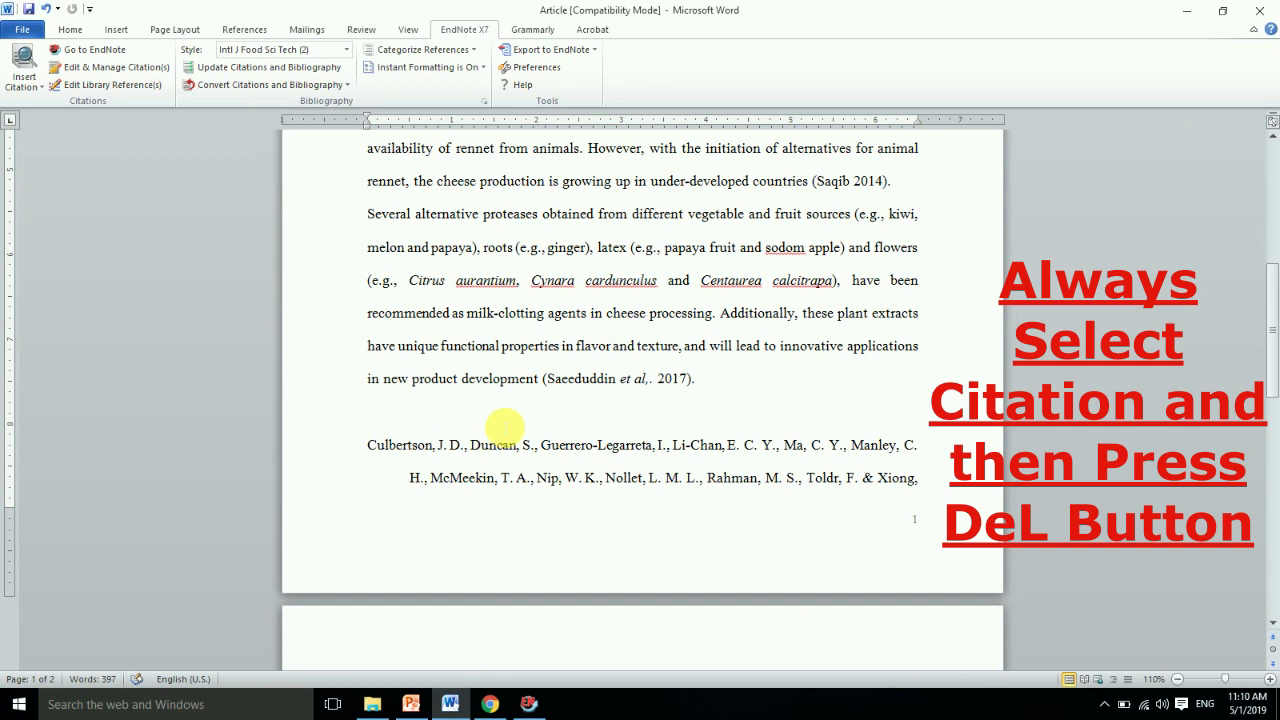
{"action": "key", "text": "ctrl+s"}
{"action": "left_click", "coordinate": [283, 72]}
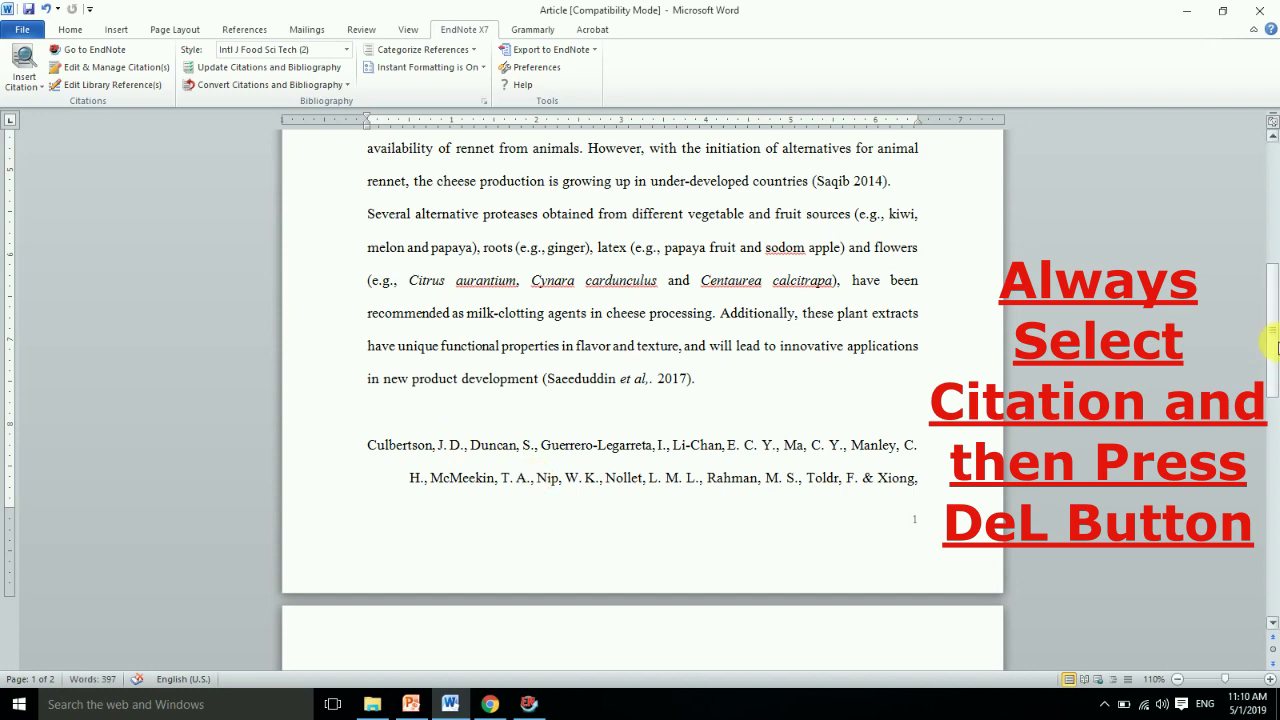
Step: End the clause after 'human health' with a period, then bring up the Lecture 3rd slide
{"action": "left_click_drag", "start_coordinate": [1277, 345], "coordinate": [1273, 222]}
{"action": "left_click", "coordinate": [597, 282]}
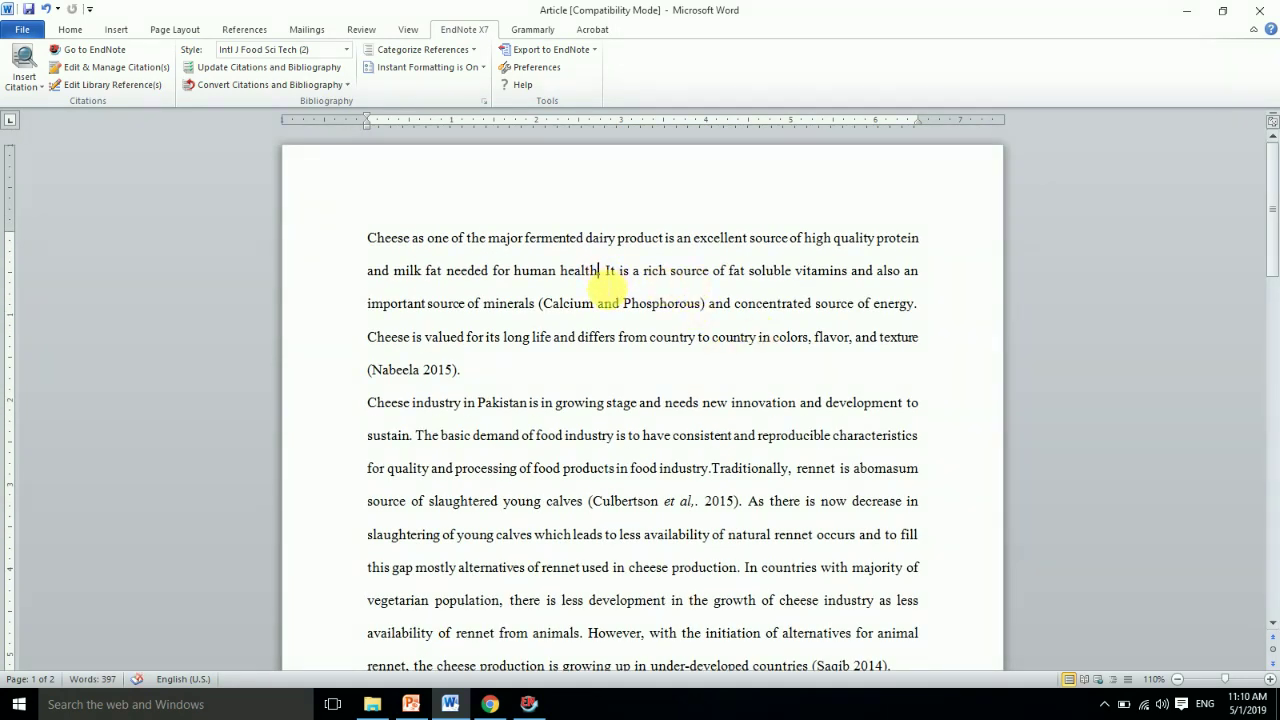
{"action": "mouse_move", "coordinate": [1271, 235]}
{"action": "left_mouse_down"}
{"action": "mouse_move", "coordinate": [1268, 437]}
{"action": "mouse_move", "coordinate": [1258, 229]}
{"action": "left_mouse_up"}
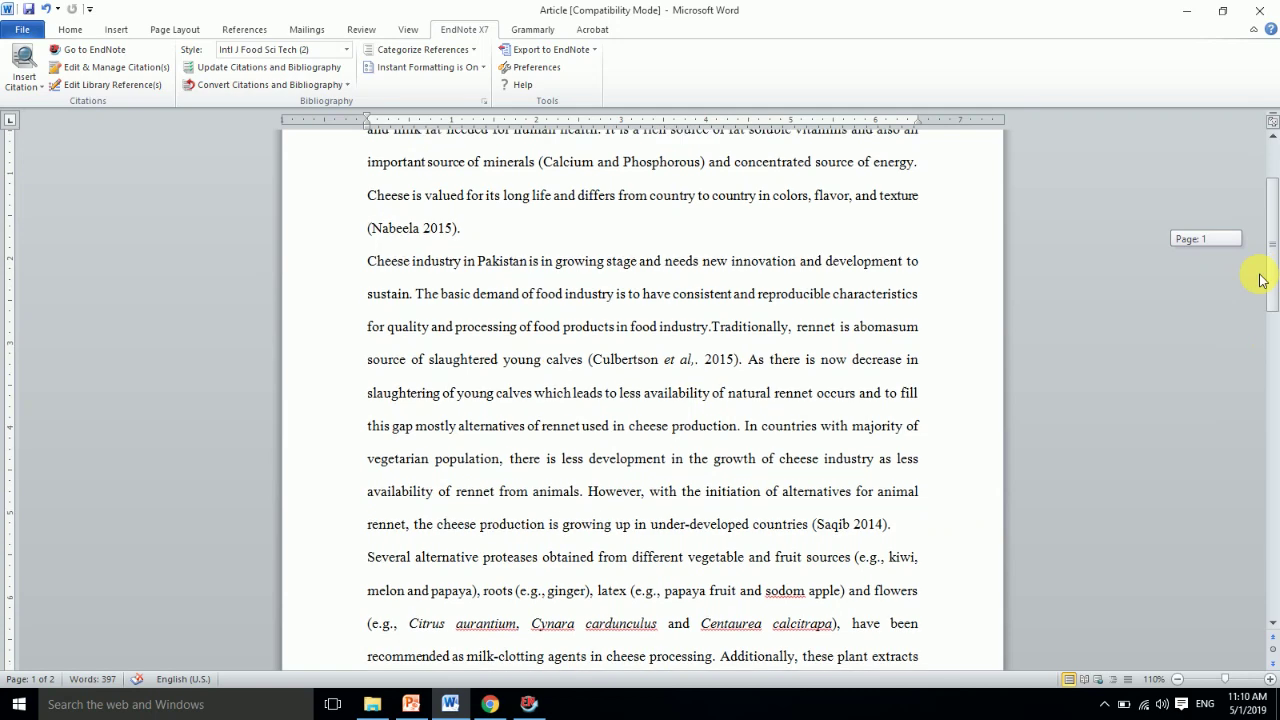
{"action": "type", "text": "."}
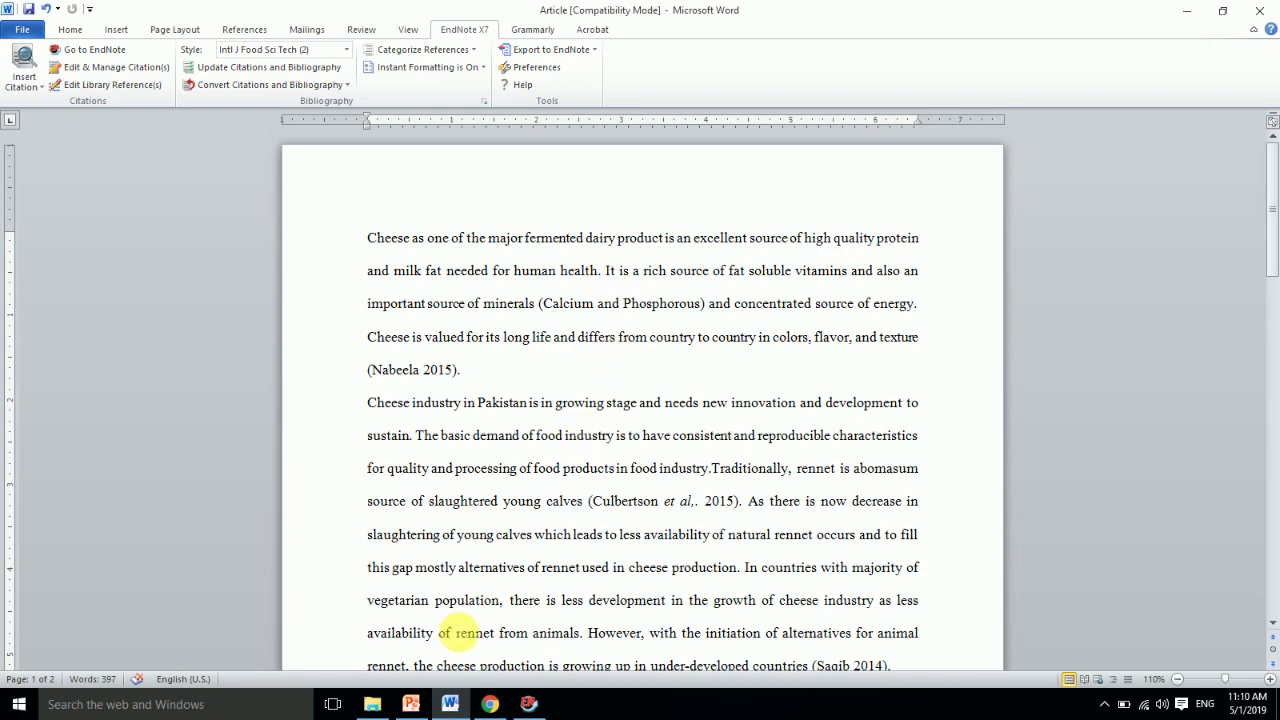
{"action": "left_click", "coordinate": [411, 704]}
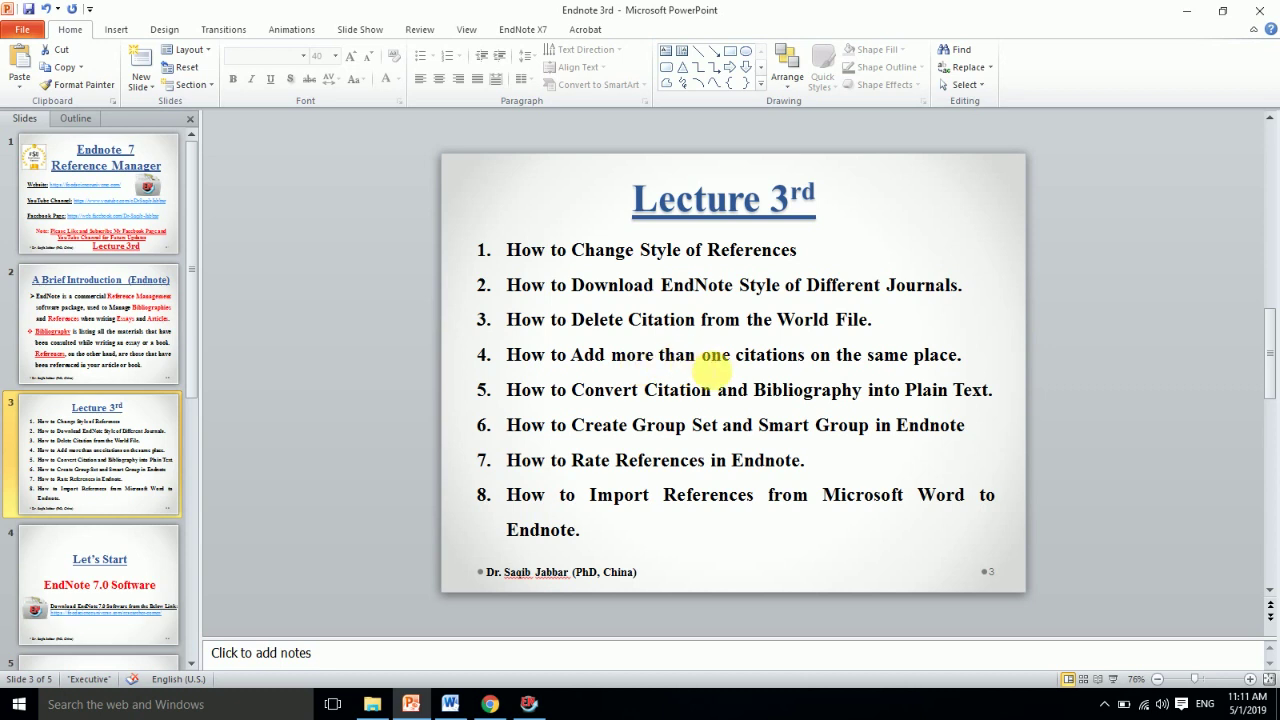
Step: Minimize PowerPoint, place the caret between 'health' and the period, then bring up EndNote
{"action": "left_click", "coordinate": [1183, 14]}
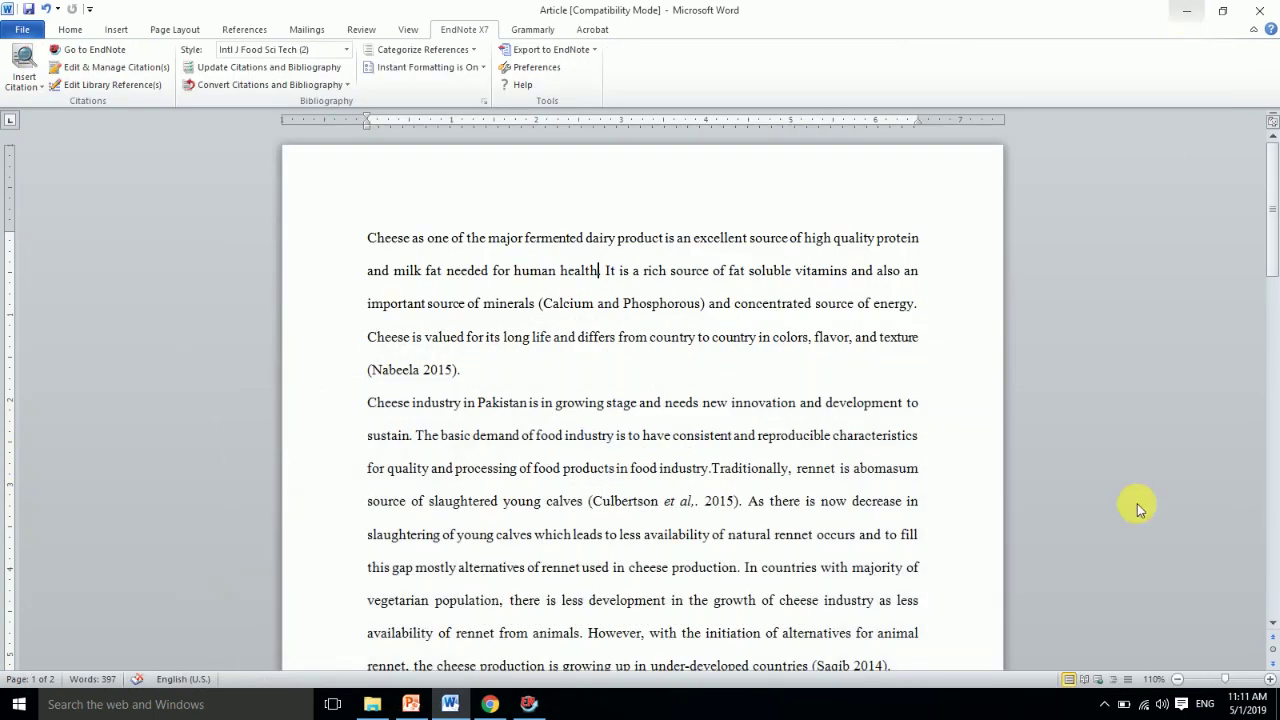
{"action": "left_click", "coordinate": [1104, 704]}
{"action": "left_click", "coordinate": [1104, 704]}
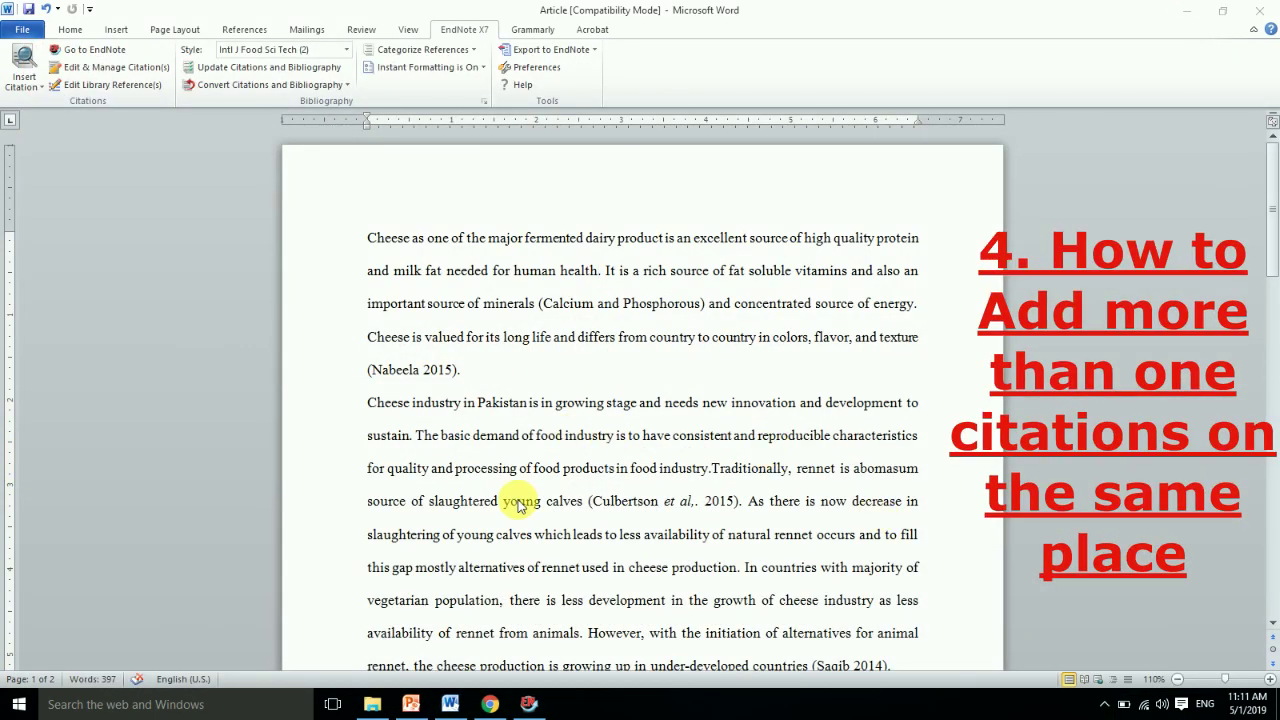
{"action": "left_click", "coordinate": [600, 270]}
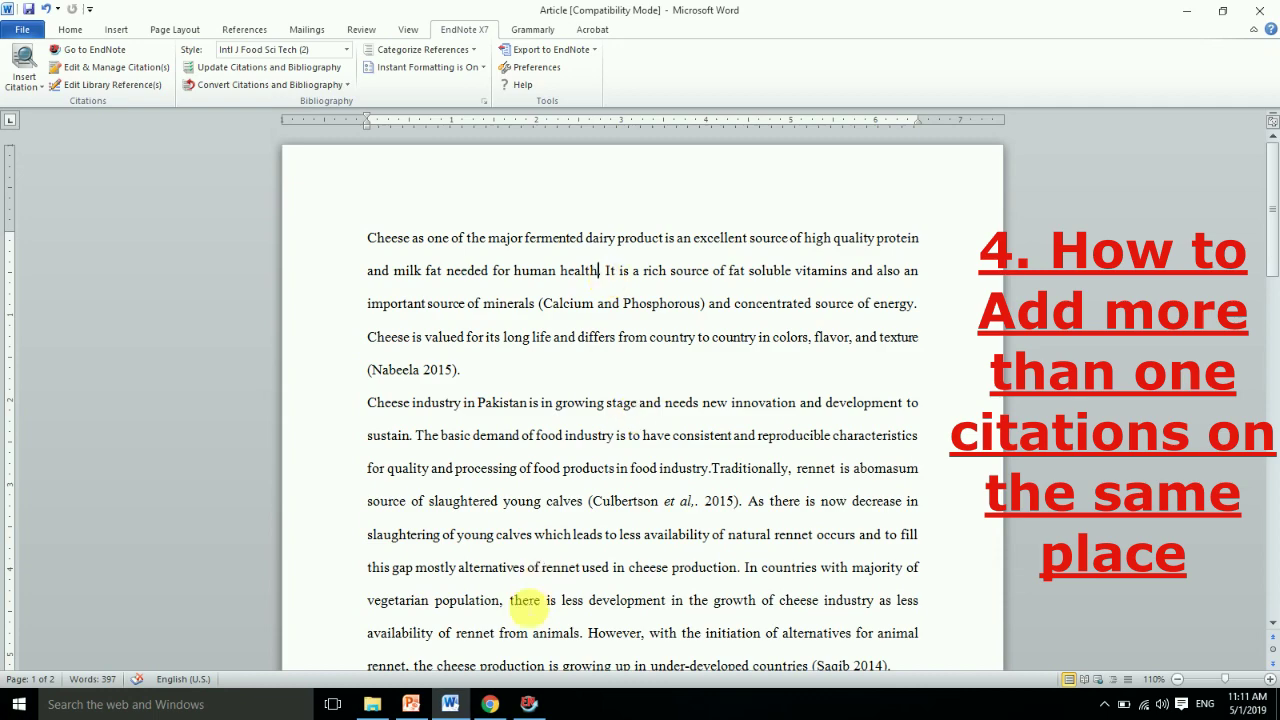
{"action": "left_click", "coordinate": [528, 704]}
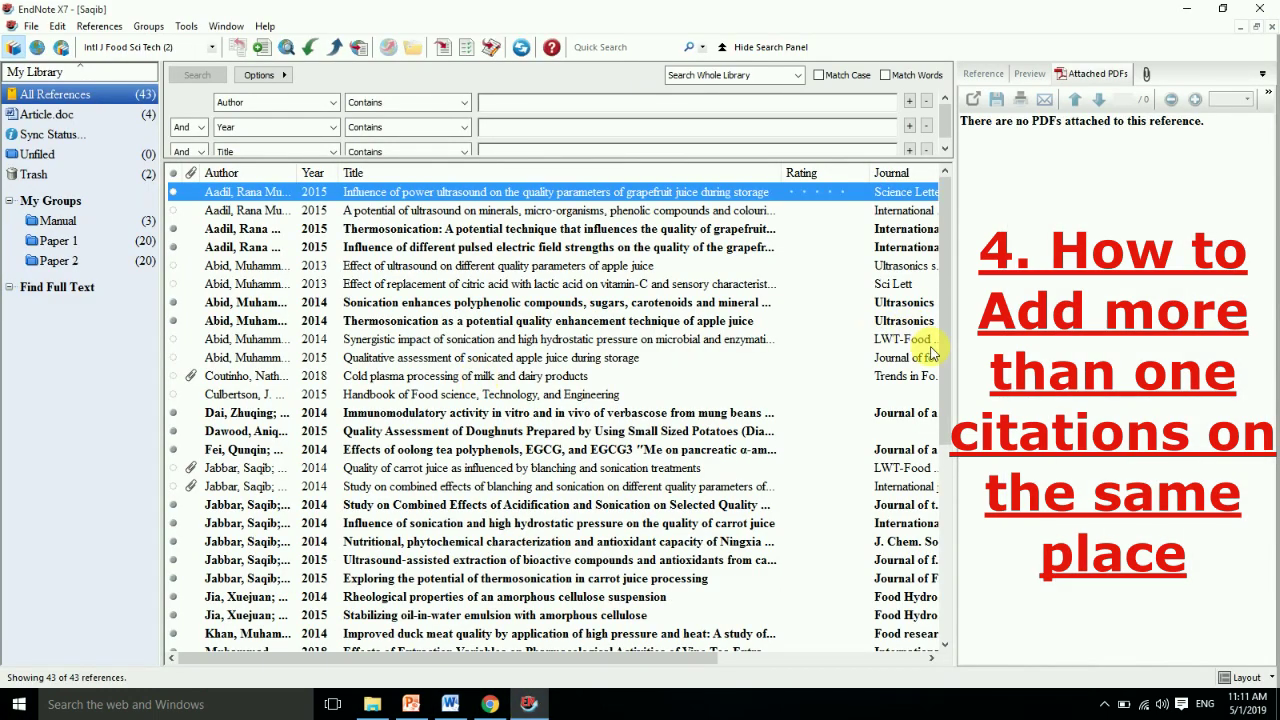
Step: Insert the Wang, Wei 2016 citation after 'human health' in the article
{"action": "left_click_drag", "start_coordinate": [946, 356], "coordinate": [945, 546]}
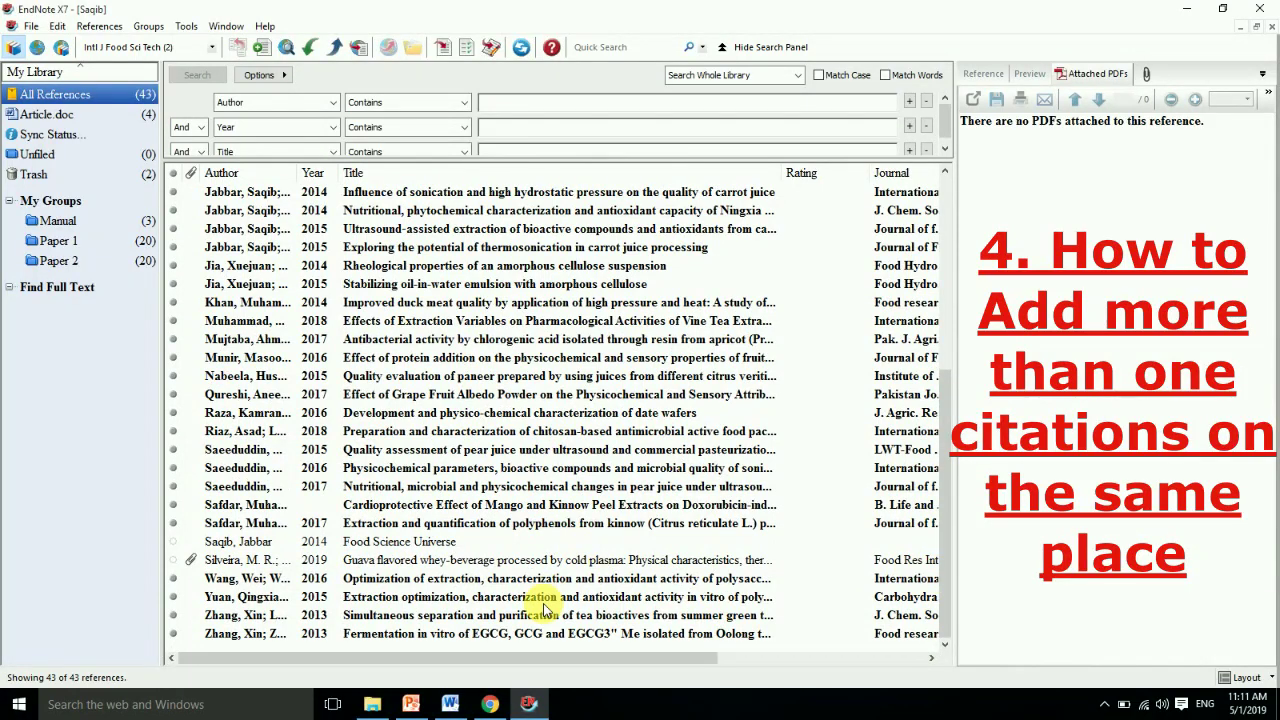
{"action": "left_click", "coordinate": [489, 579]}
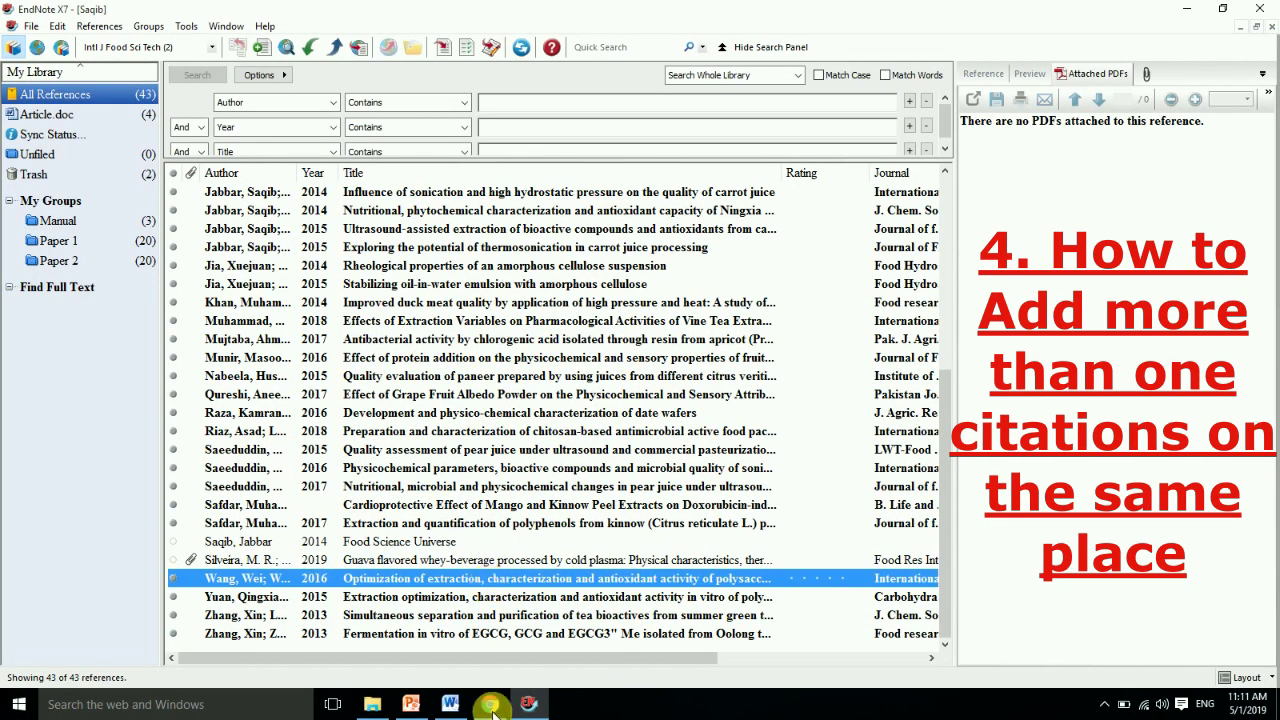
{"action": "left_click", "coordinate": [450, 704]}
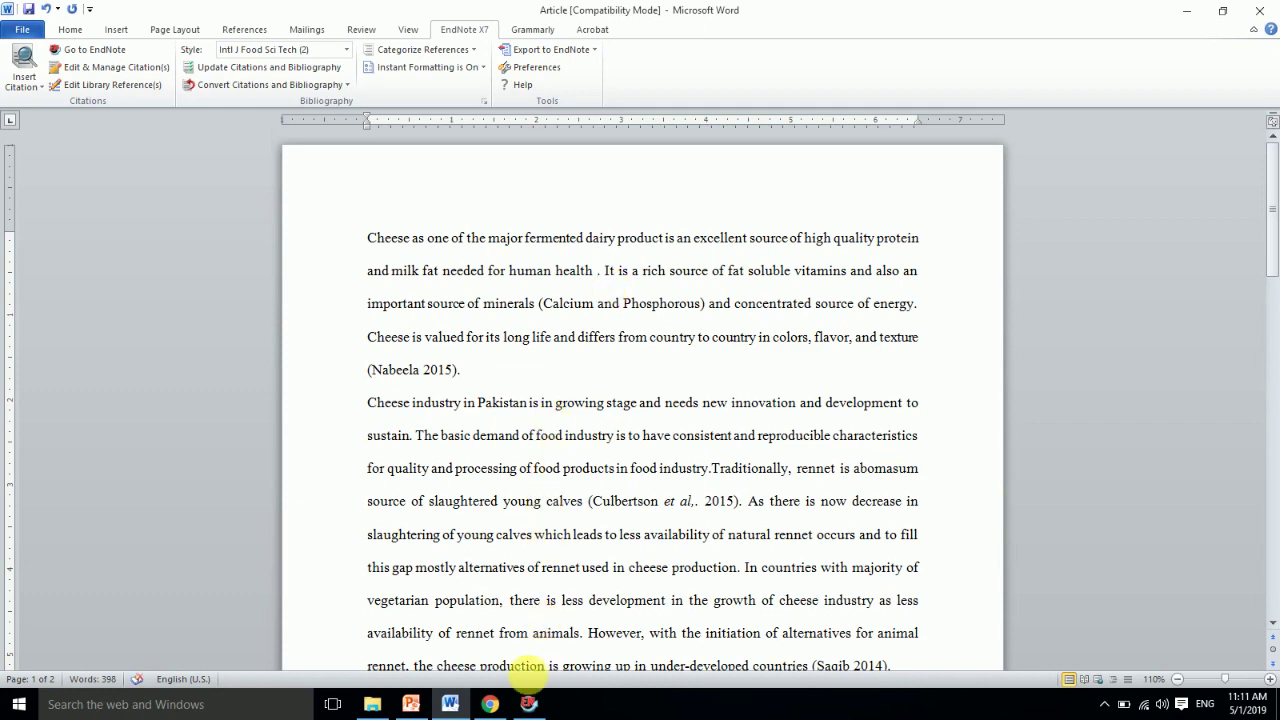
{"action": "left_click", "coordinate": [529, 704]}
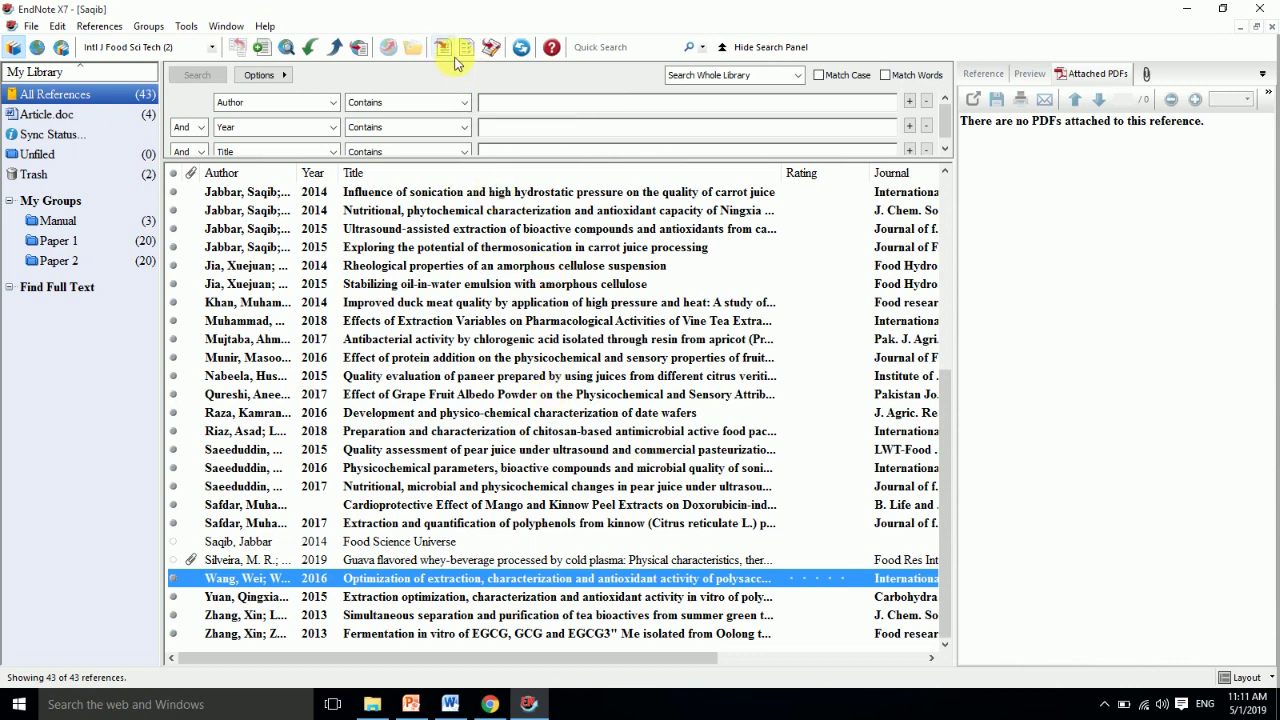
{"action": "left_click", "coordinate": [443, 50]}
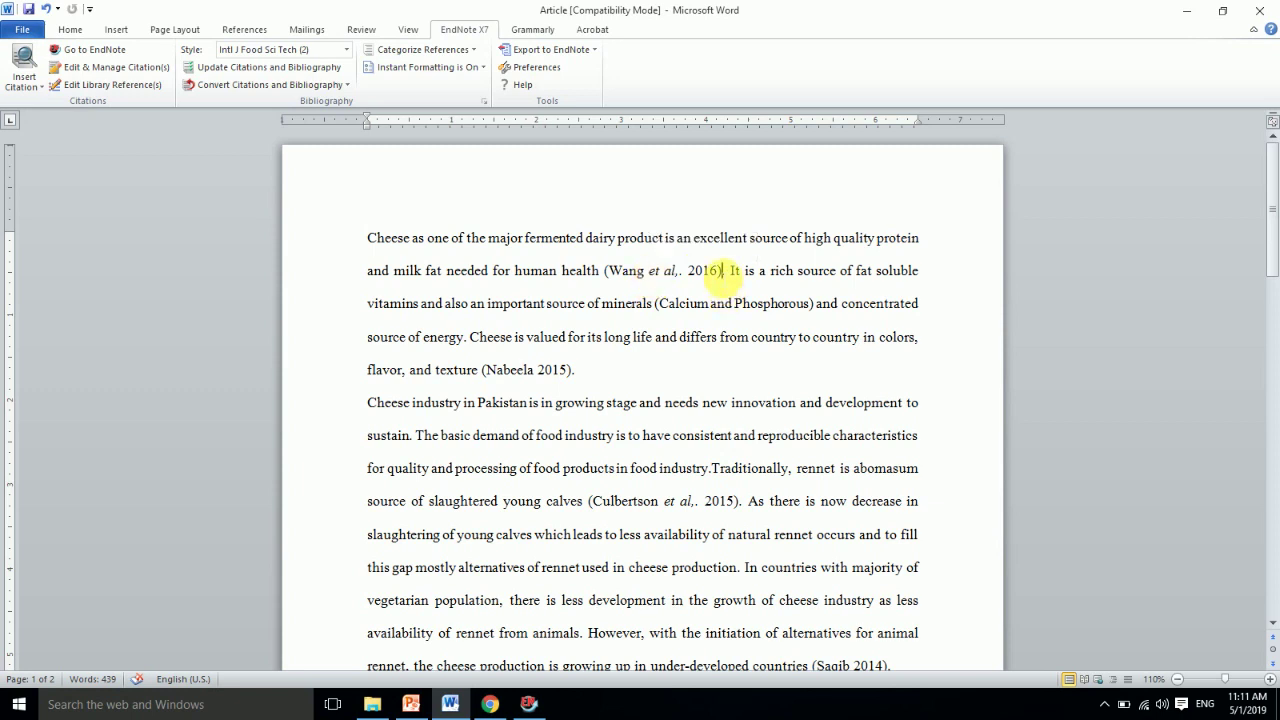
Step: Add Yuan, Qingxia 2015 into the same Wang citation
{"action": "left_click", "coordinate": [719, 272]}
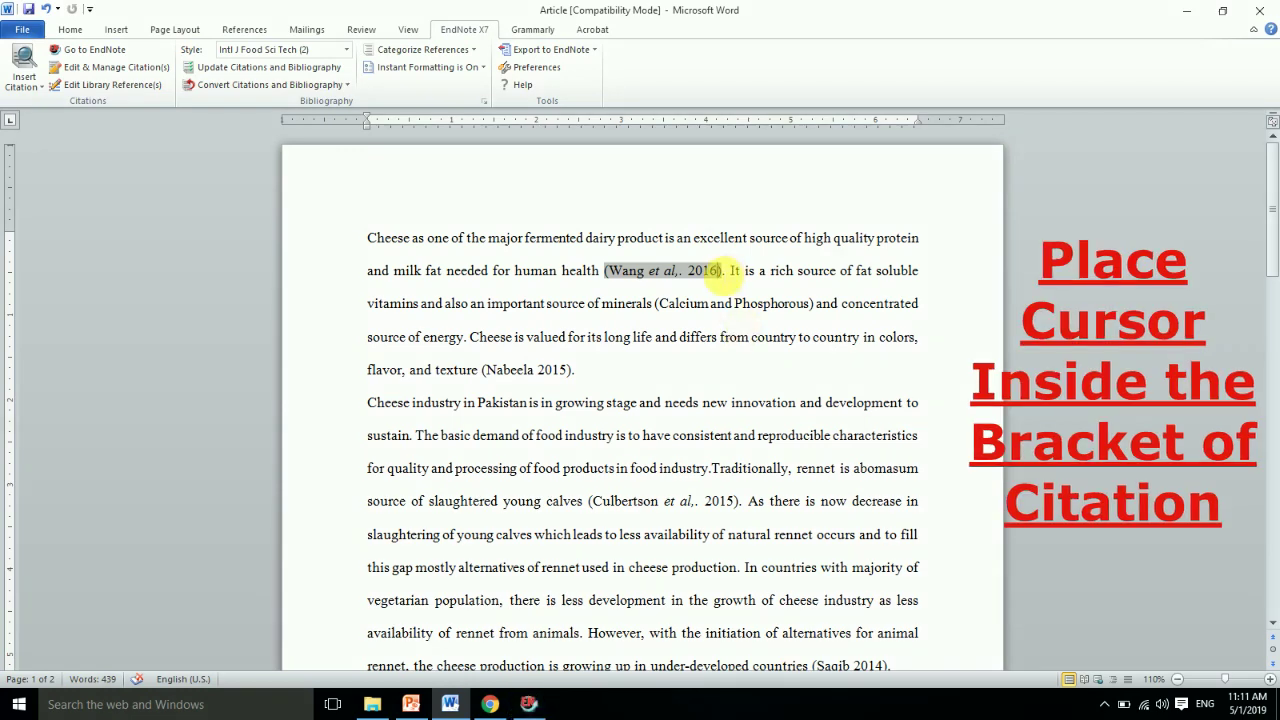
{"action": "left_click", "coordinate": [528, 704]}
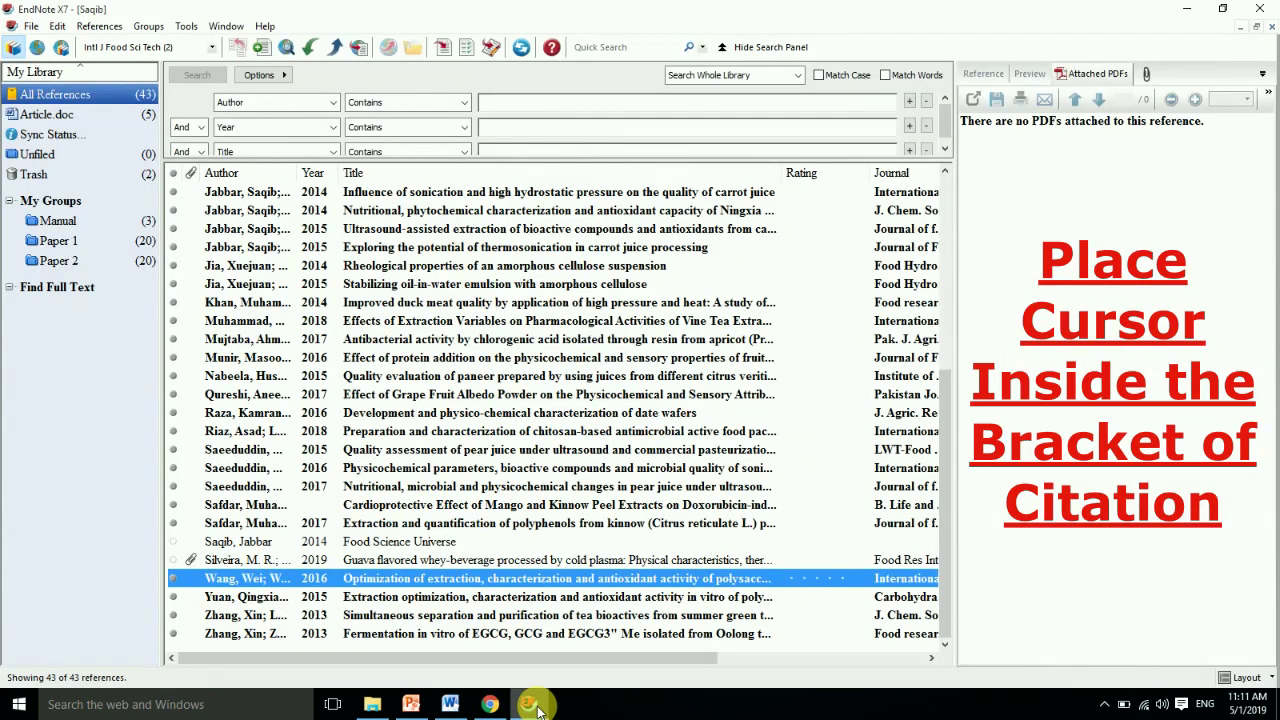
{"action": "left_click", "coordinate": [383, 598]}
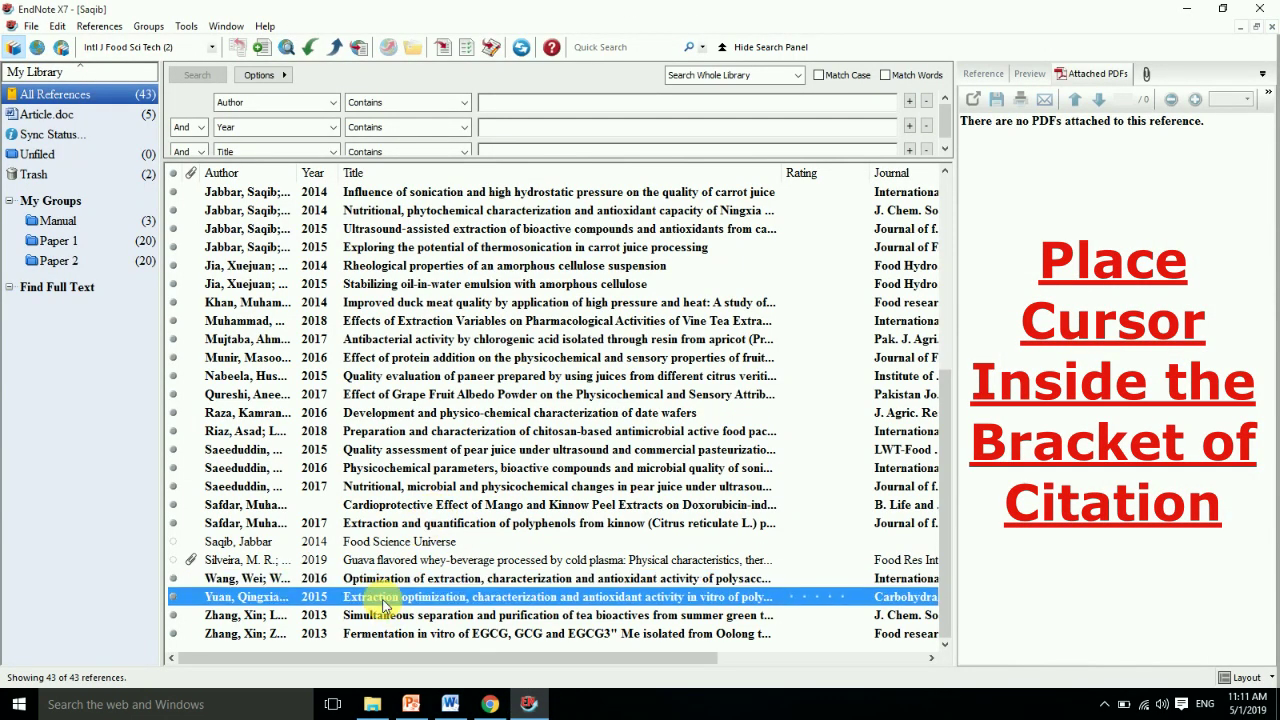
{"action": "left_click", "coordinate": [443, 52]}
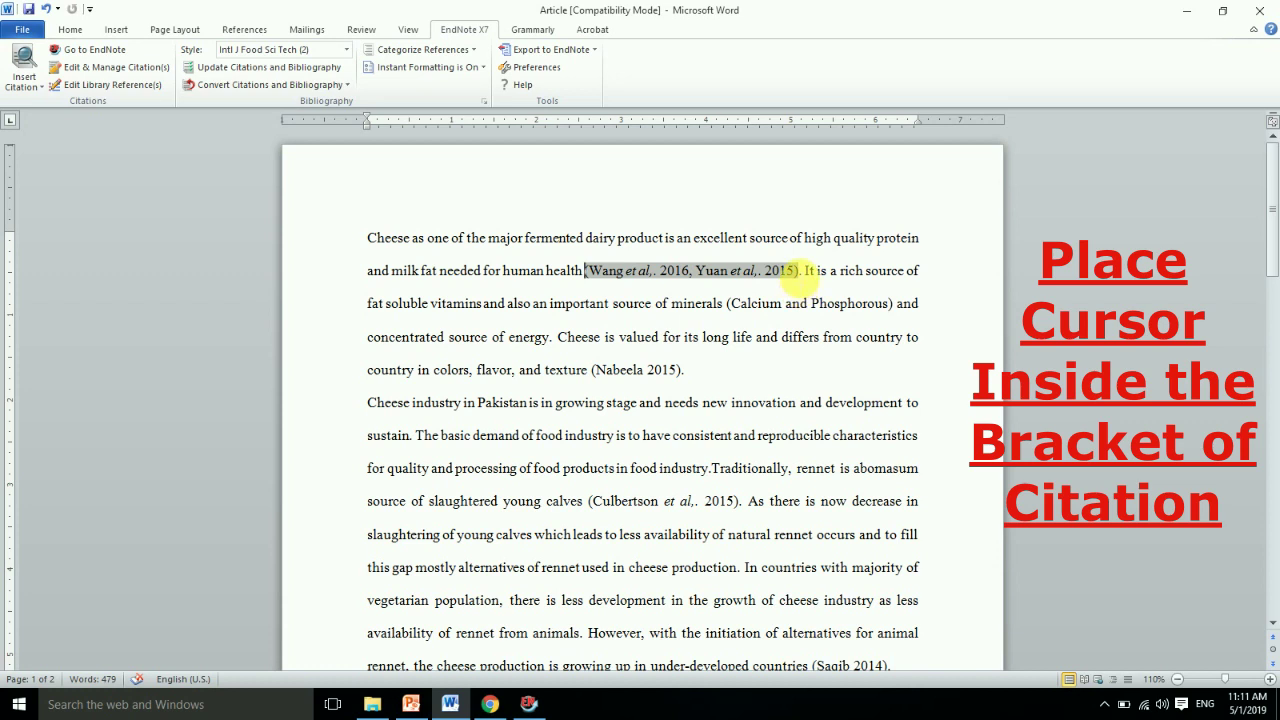
Step: Add Zhang, Xin 2013 to the combined citation, then bring up the lecture slides
{"action": "left_click", "coordinate": [798, 280]}
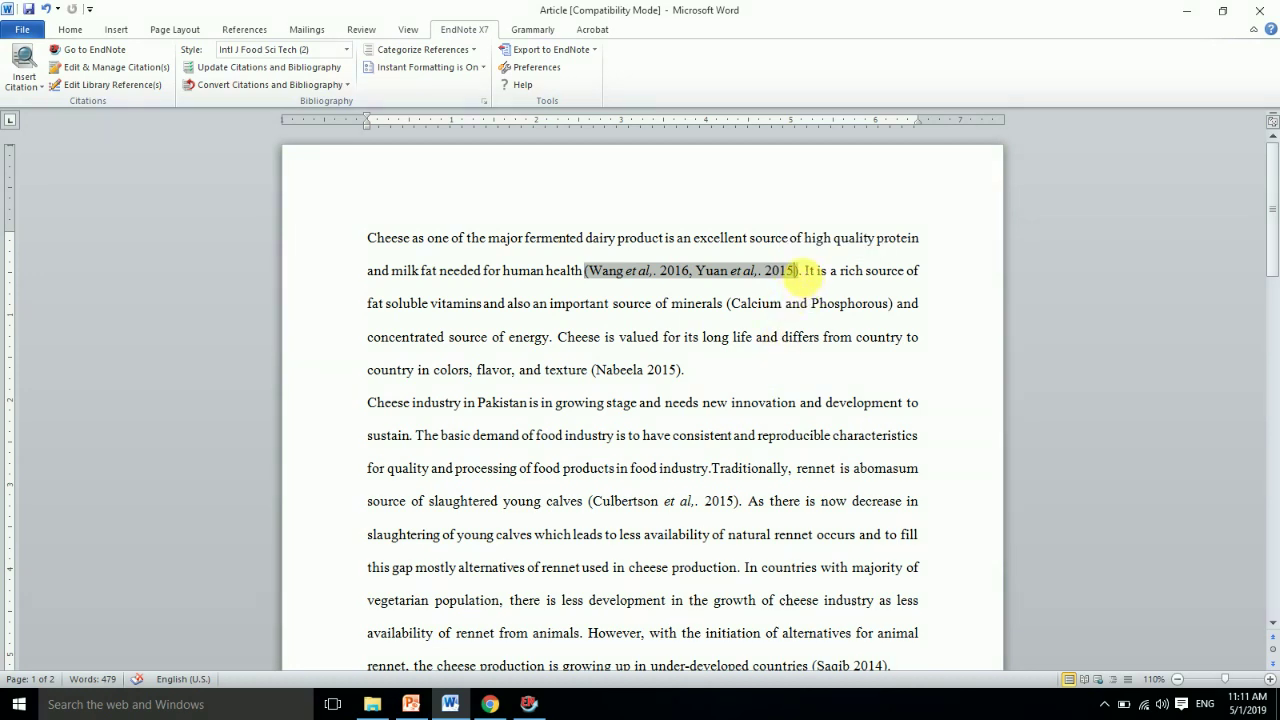
{"action": "left_click", "coordinate": [522, 705]}
{"action": "left_click", "coordinate": [432, 616]}
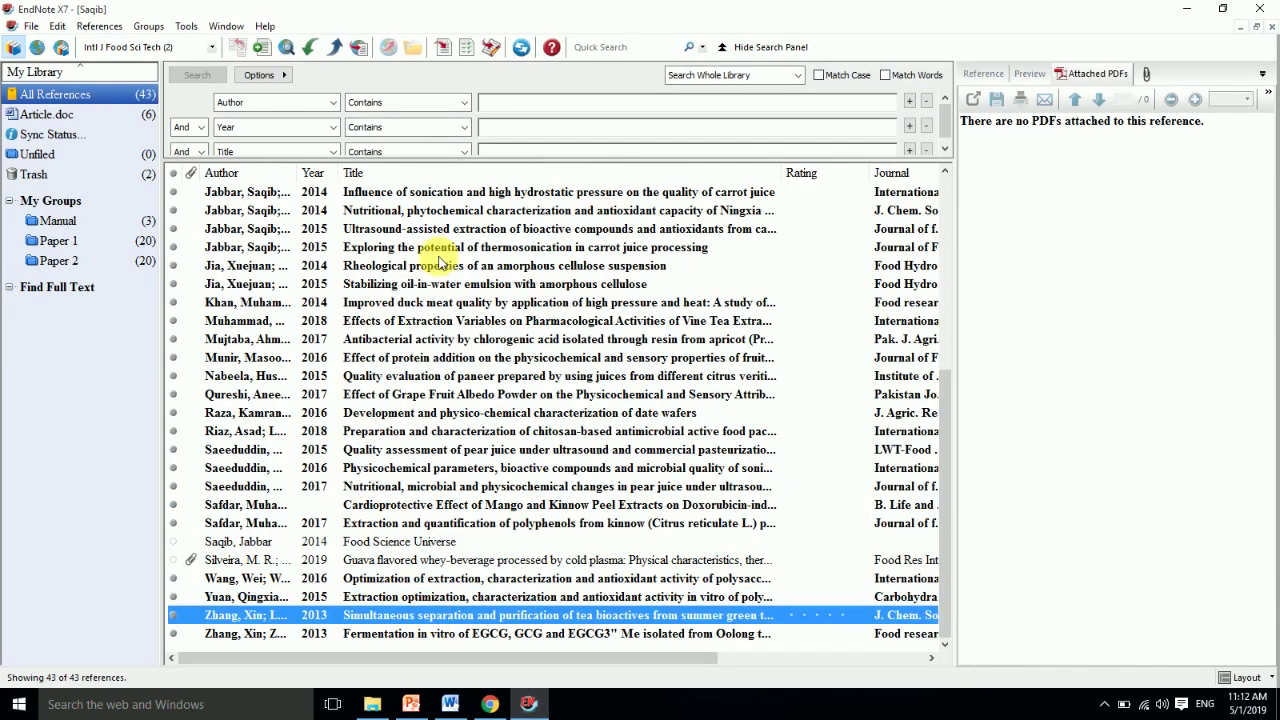
{"action": "left_click", "coordinate": [442, 48]}
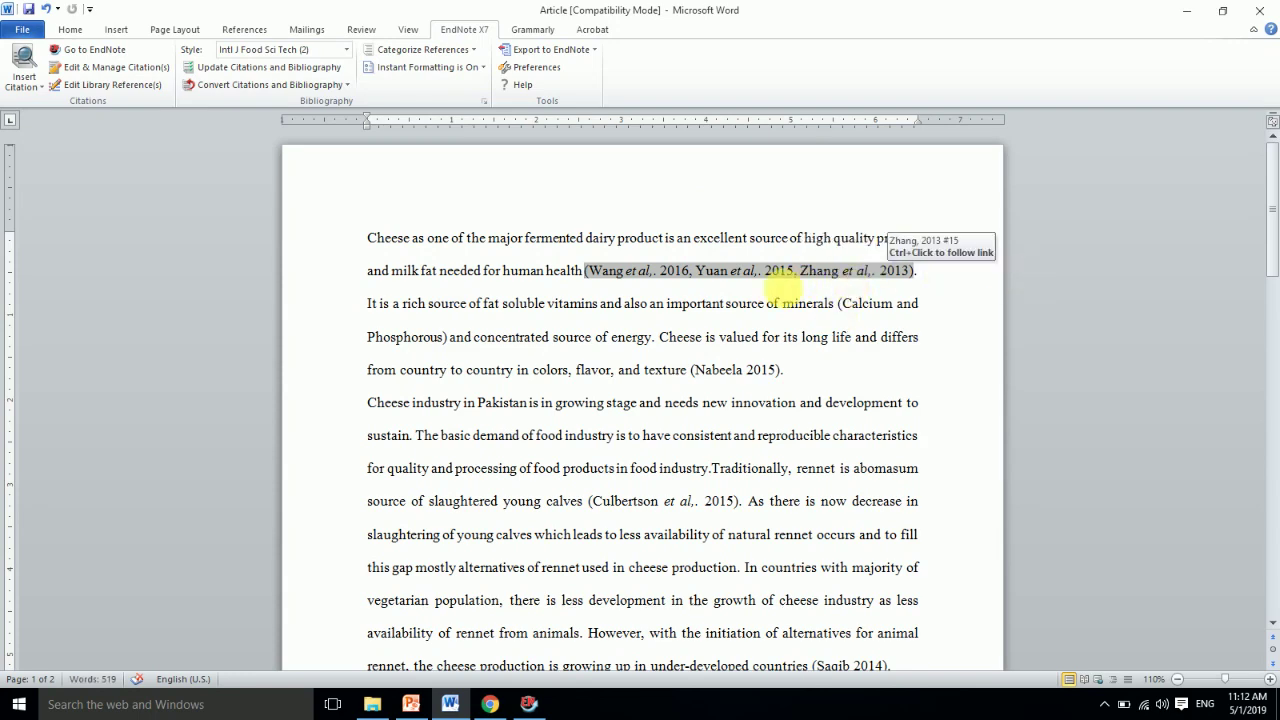
{"action": "left_click", "coordinate": [411, 704]}
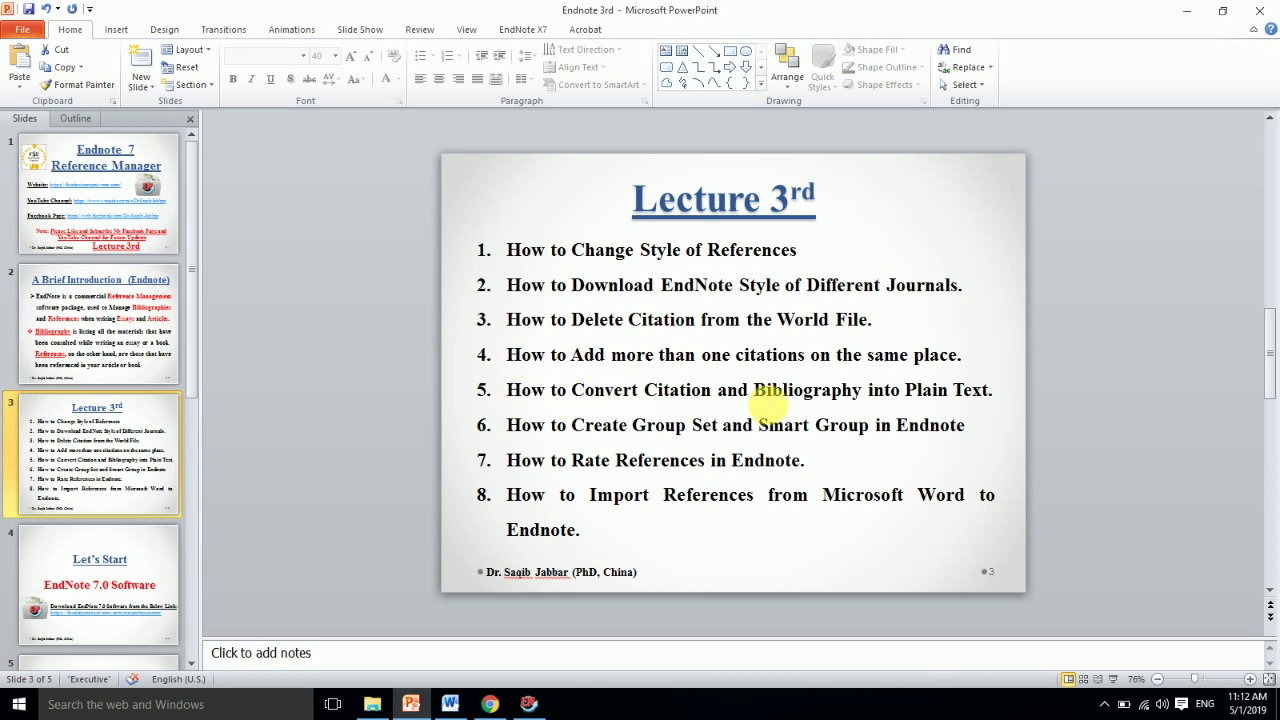
{"action": "left_click", "coordinate": [457, 703]}
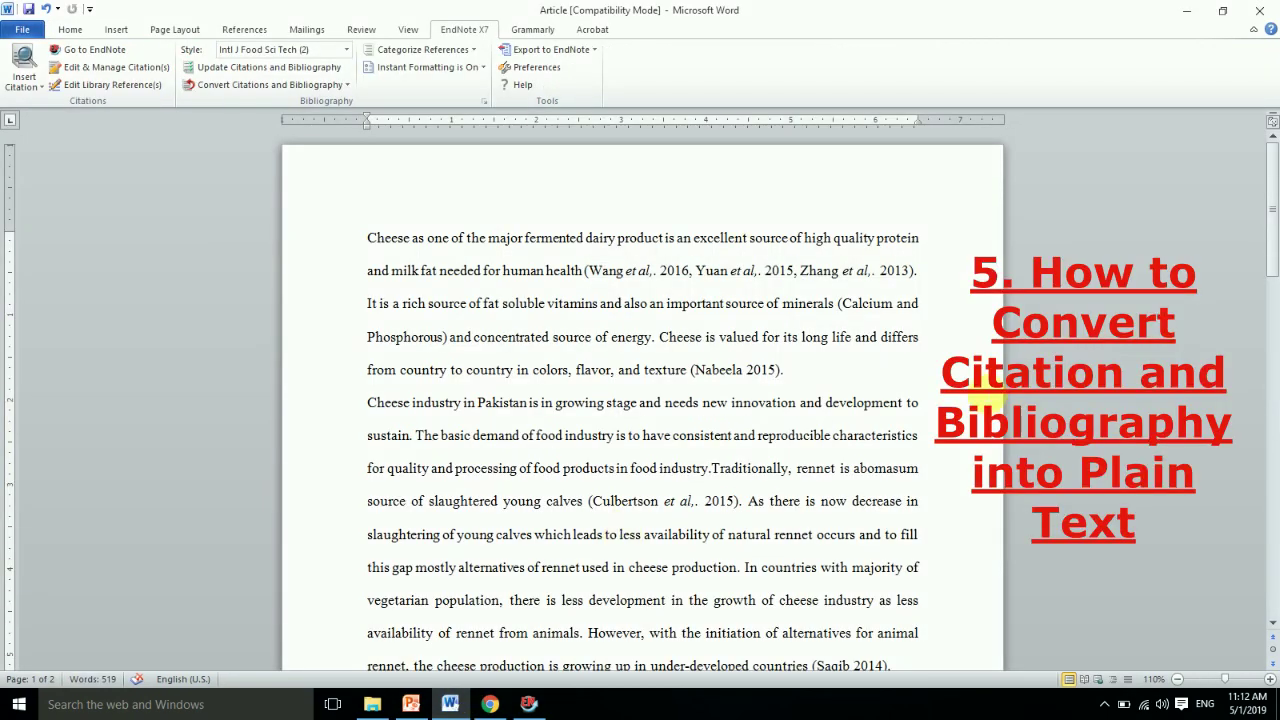
Step: Review the Article's citations, including Nabeela 2015, then minimize PowerPoint to show Article
{"action": "left_click_drag", "start_coordinate": [1271, 250], "coordinate": [1266, 507]}
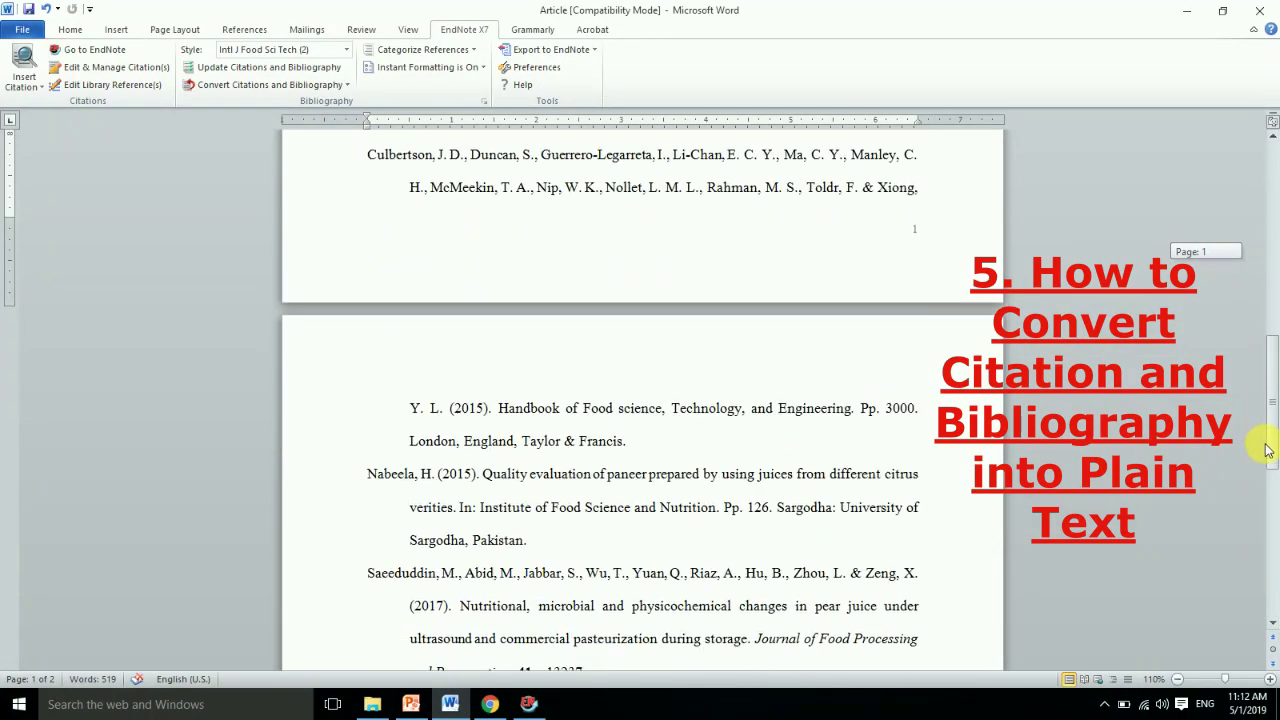
{"action": "key", "text": "ctrl+a"}
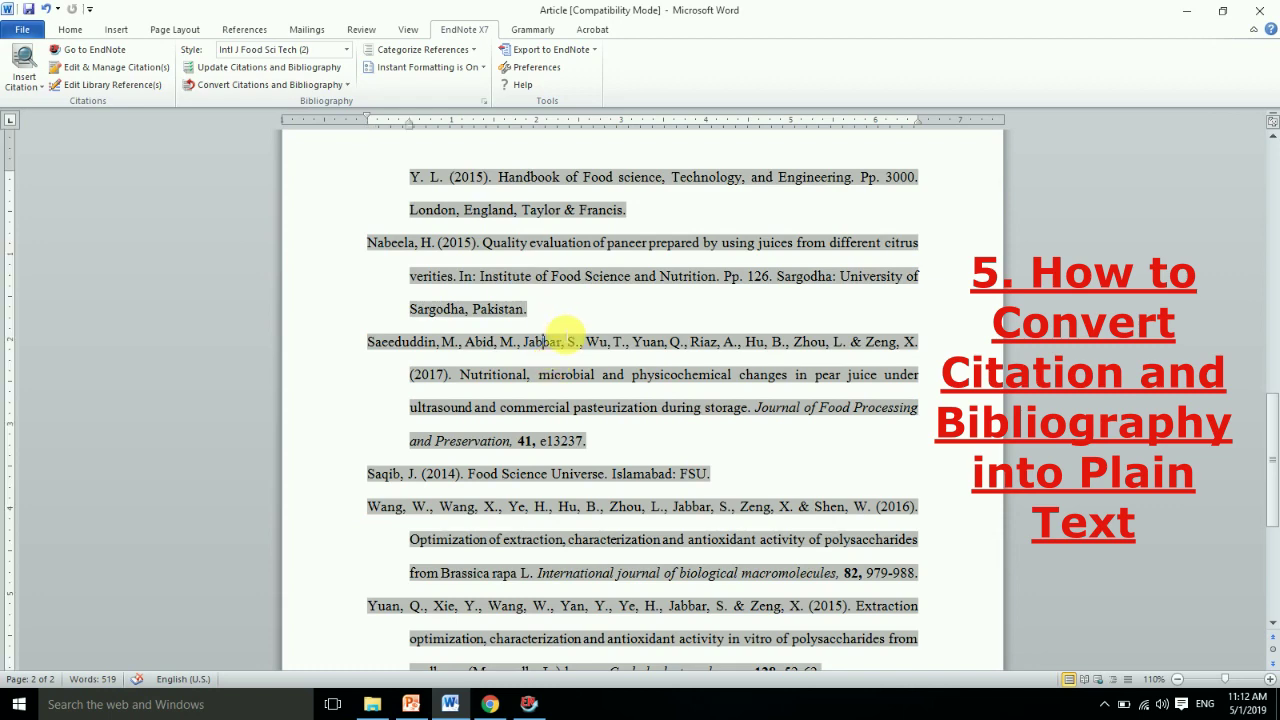
{"action": "left_click_drag", "start_coordinate": [1266, 392], "coordinate": [1268, 150]}
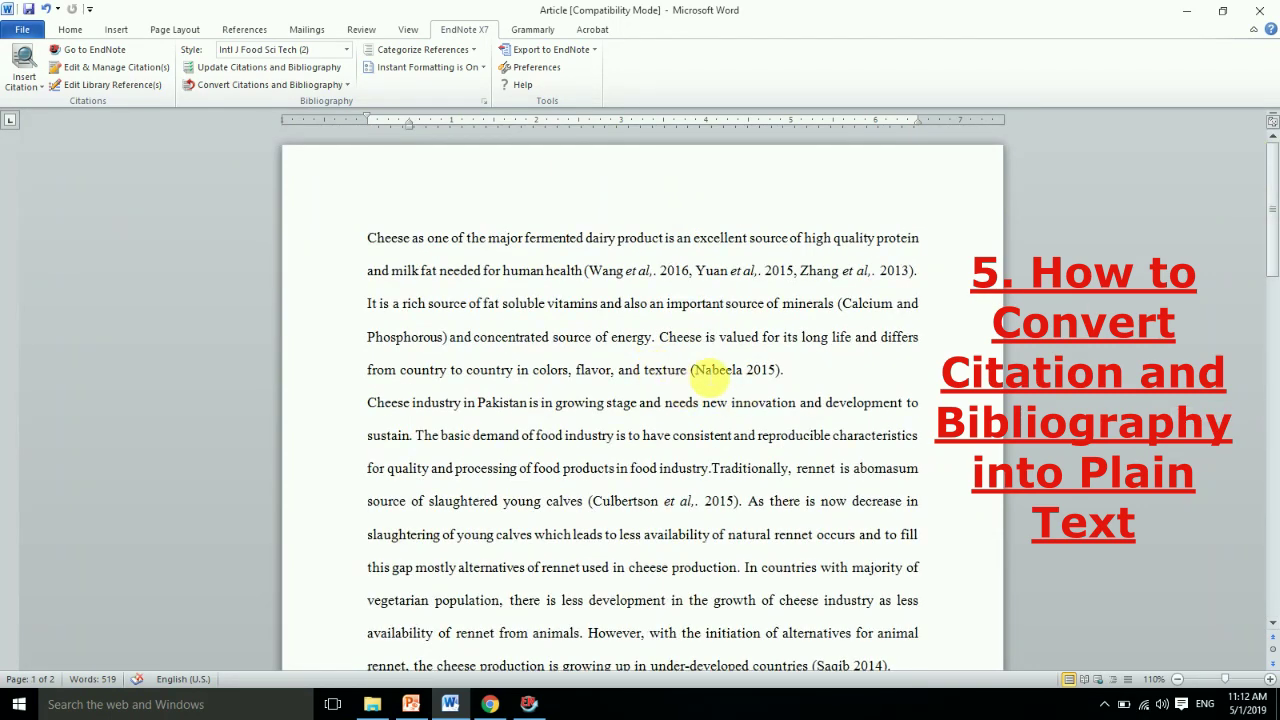
{"action": "left_click", "coordinate": [706, 370]}
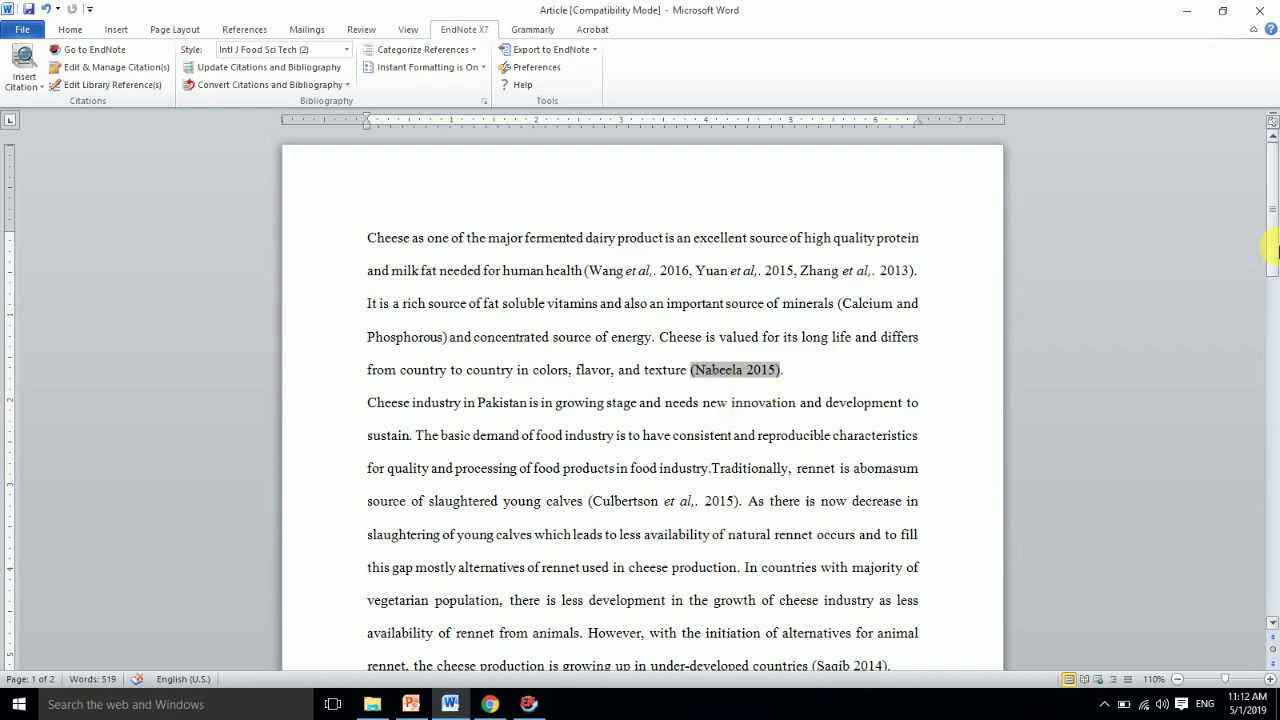
{"action": "left_click_drag", "start_coordinate": [1276, 216], "coordinate": [1276, 290]}
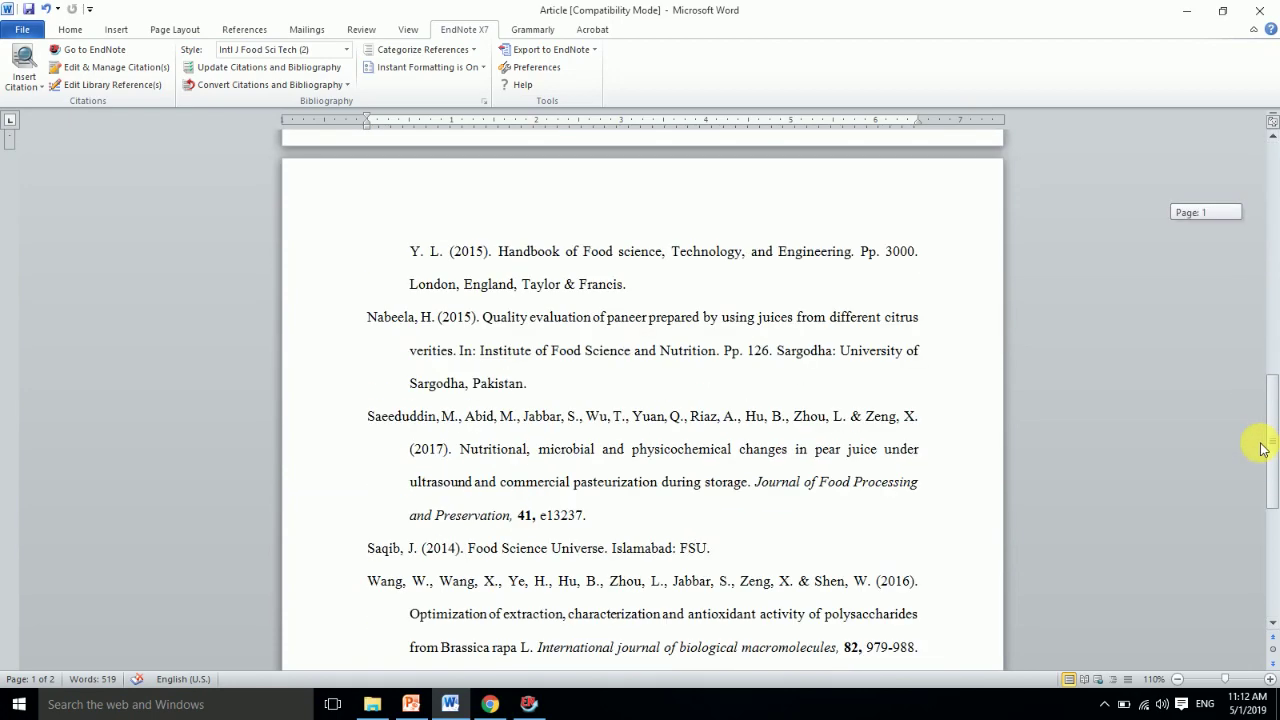
{"action": "left_click_drag", "start_coordinate": [1262, 449], "coordinate": [1265, 204]}
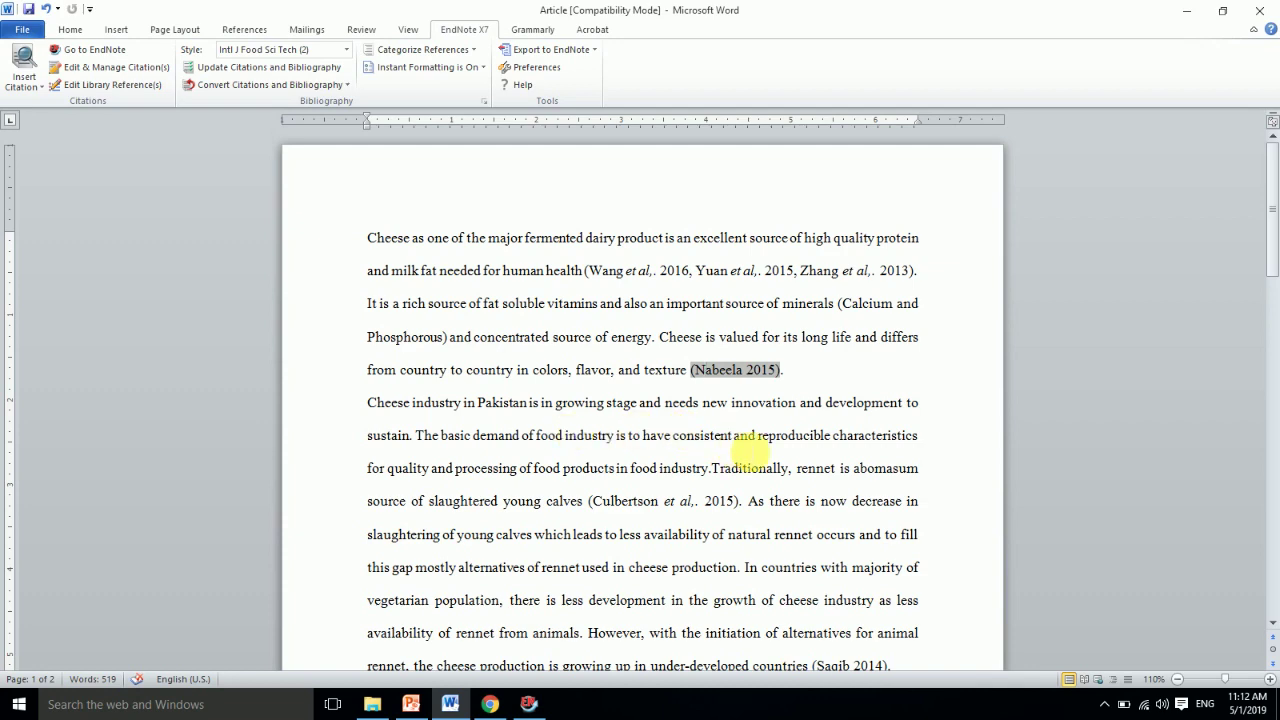
{"action": "left_click", "coordinate": [410, 704]}
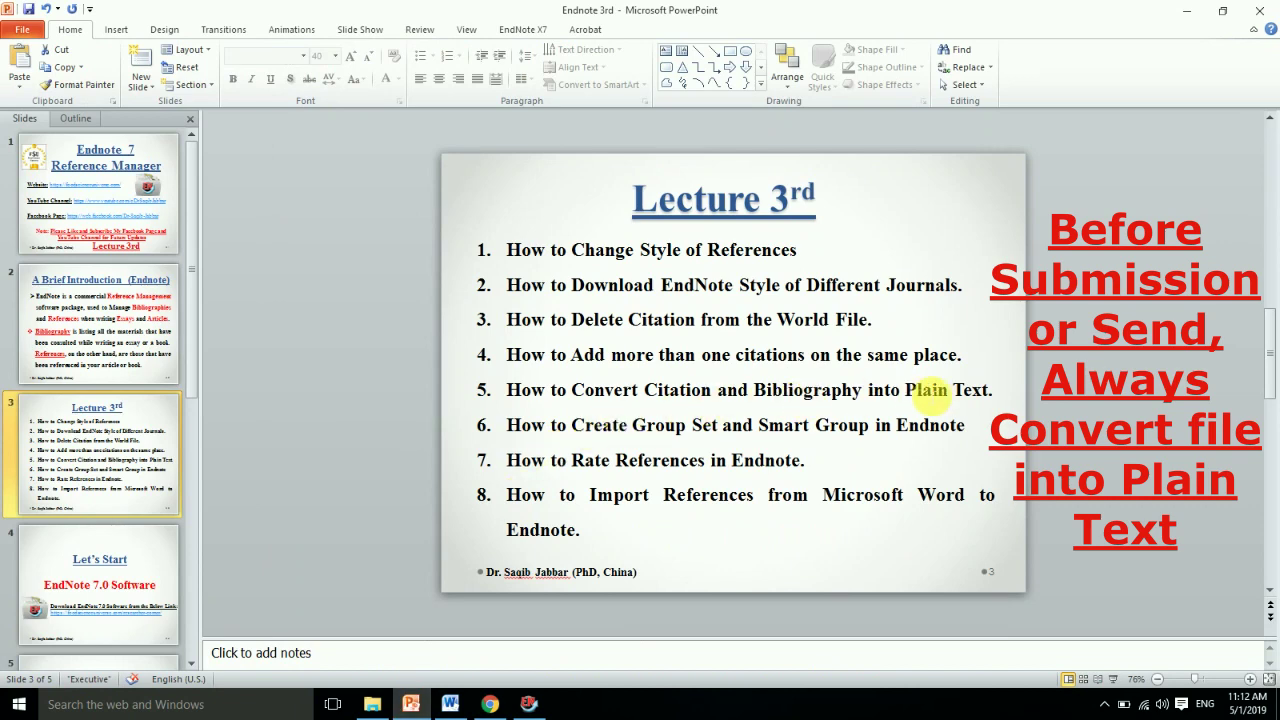
{"action": "left_click", "coordinate": [1187, 12]}
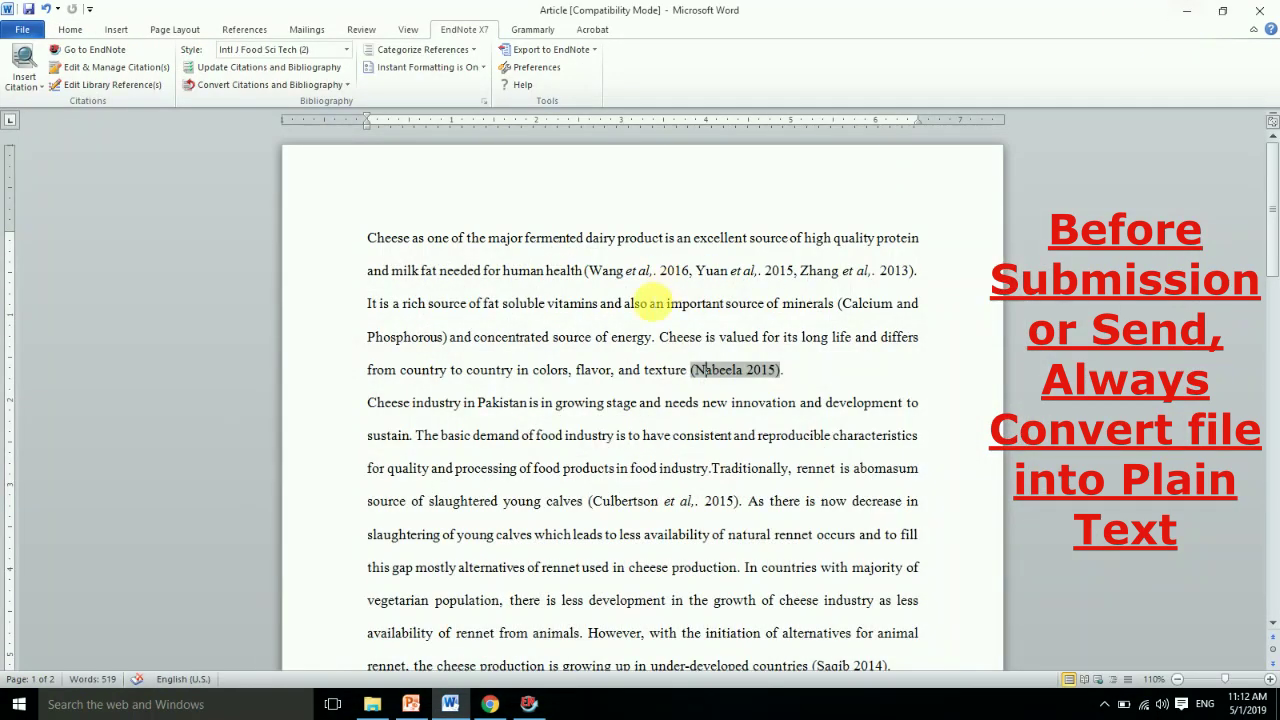
Step: Convert Article's citations and bibliography to plain text in a new untitled Document1
{"action": "left_click", "coordinate": [518, 370]}
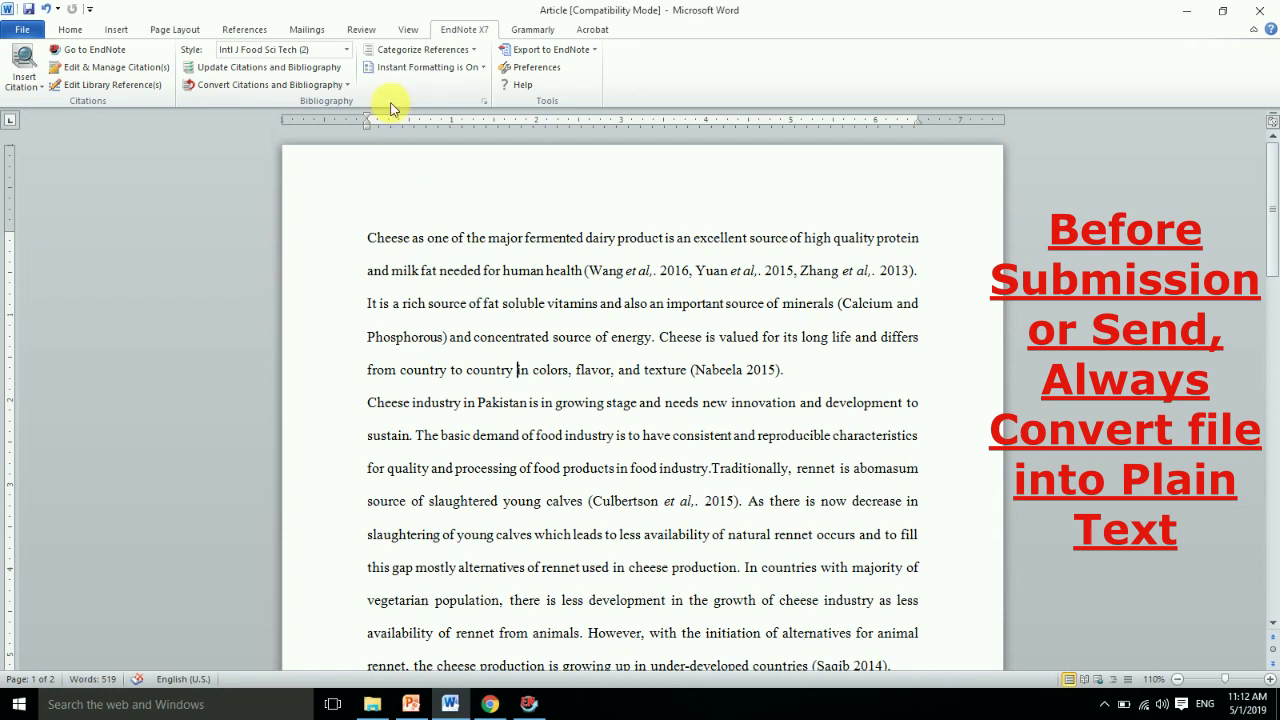
{"action": "left_click", "coordinate": [313, 90]}
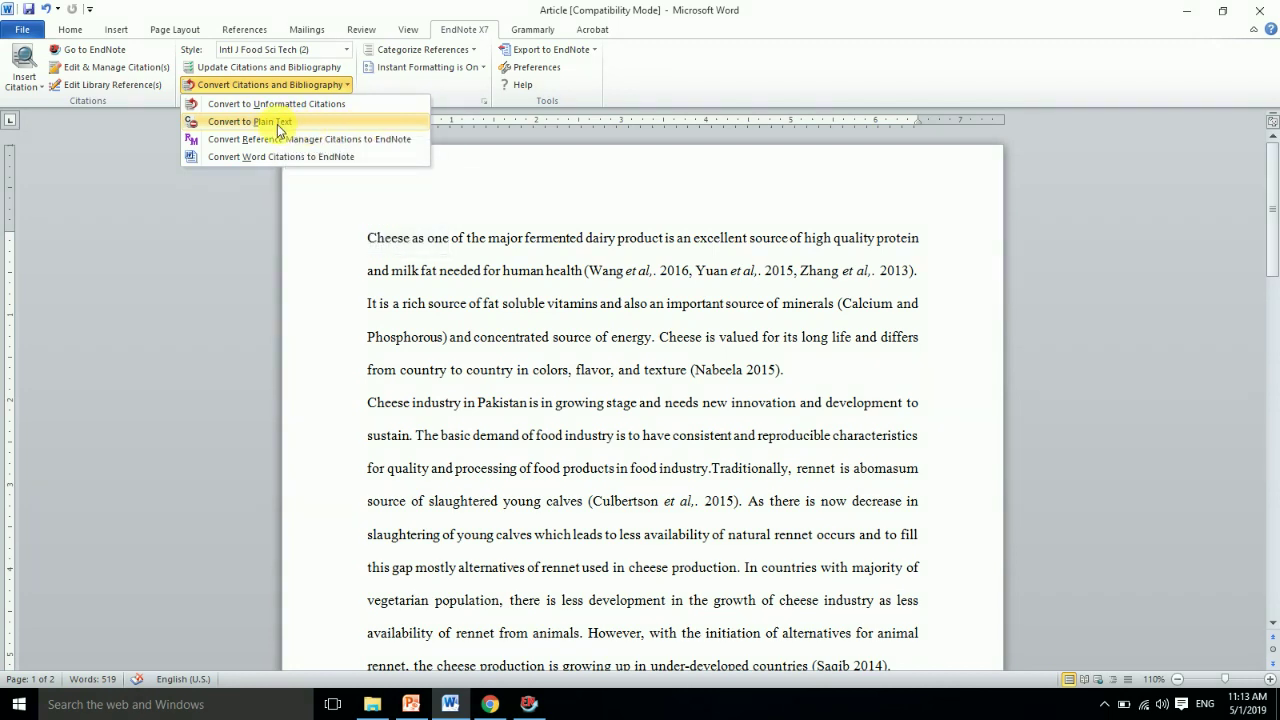
{"action": "left_click", "coordinate": [279, 123]}
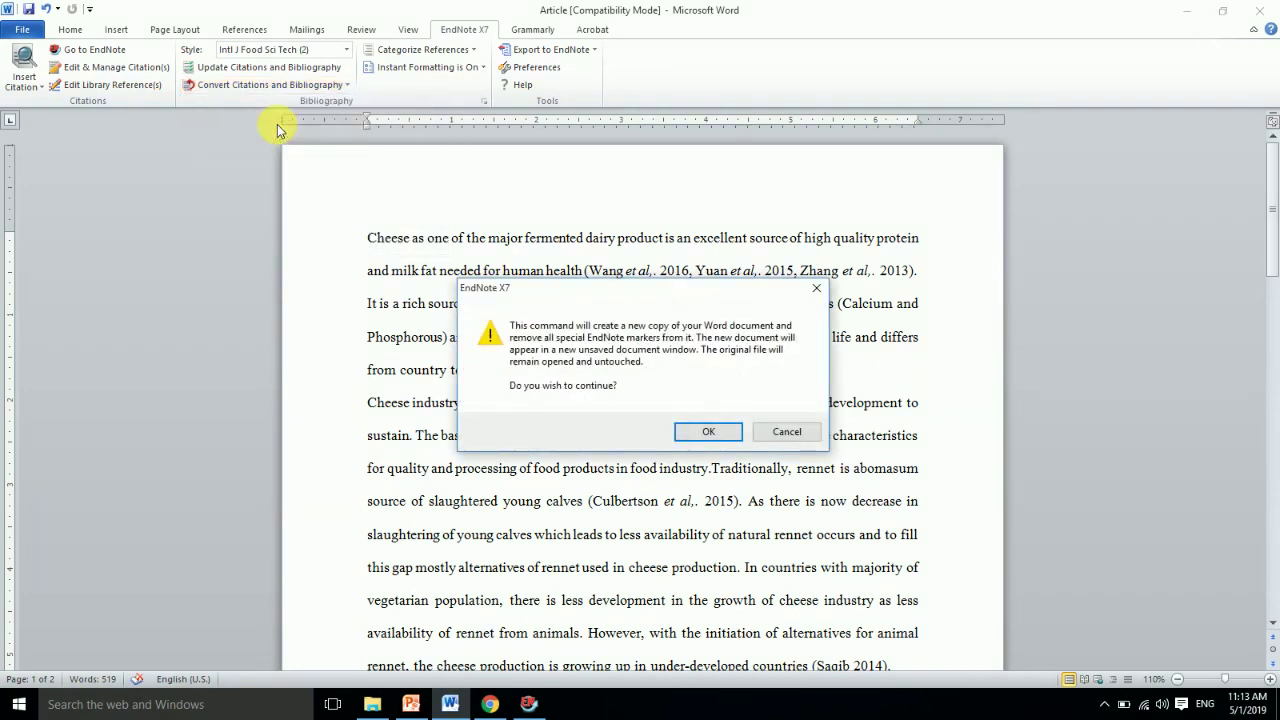
{"action": "left_click", "coordinate": [710, 432]}
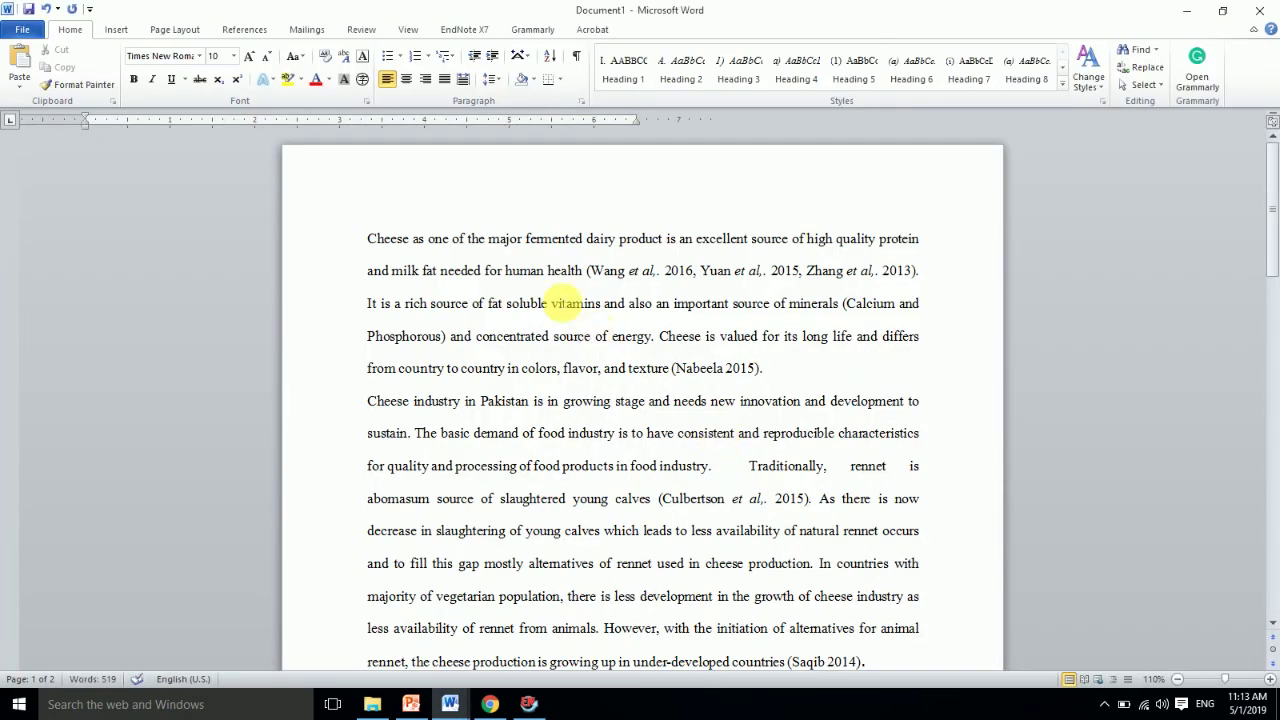
Step: Save the plain-text copy as 'test' on the Desktop and minimize both Word documents
{"action": "left_click", "coordinate": [706, 368]}
{"action": "left_click_drag", "start_coordinate": [1267, 260], "coordinate": [1250, 470]}
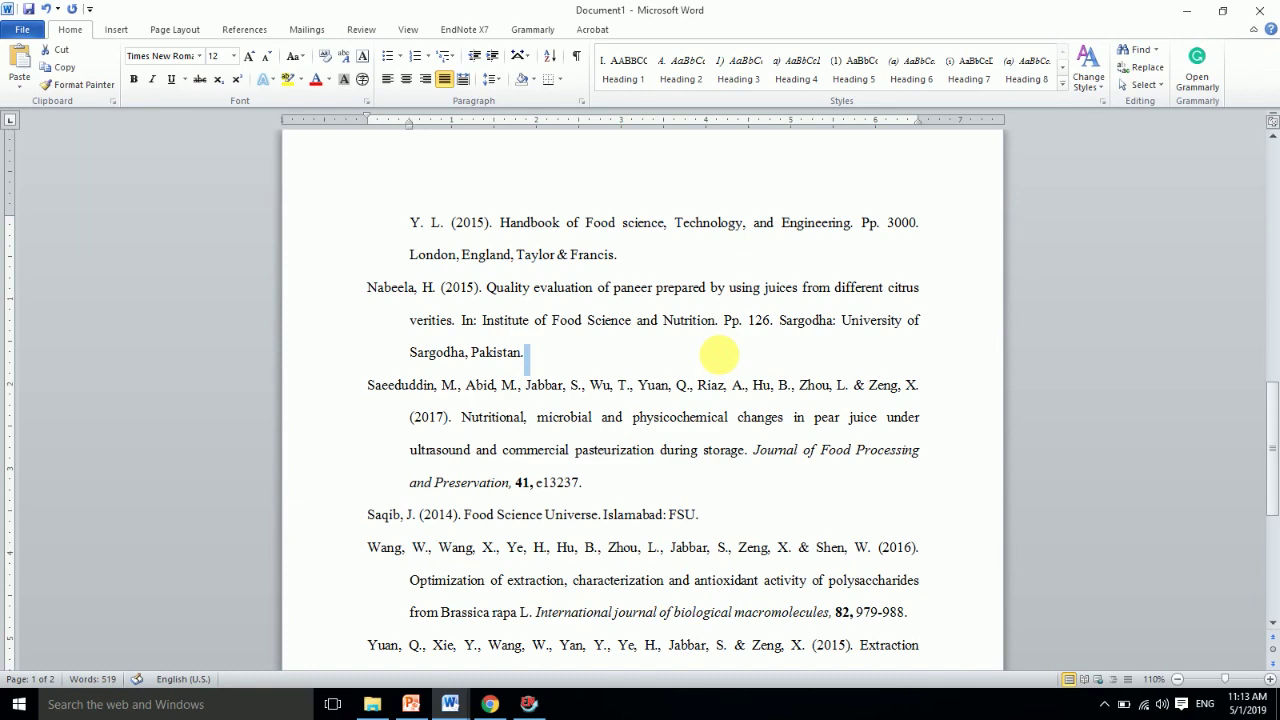
{"action": "double_click", "coordinate": [560, 450]}
{"action": "left_click", "coordinate": [22, 29]}
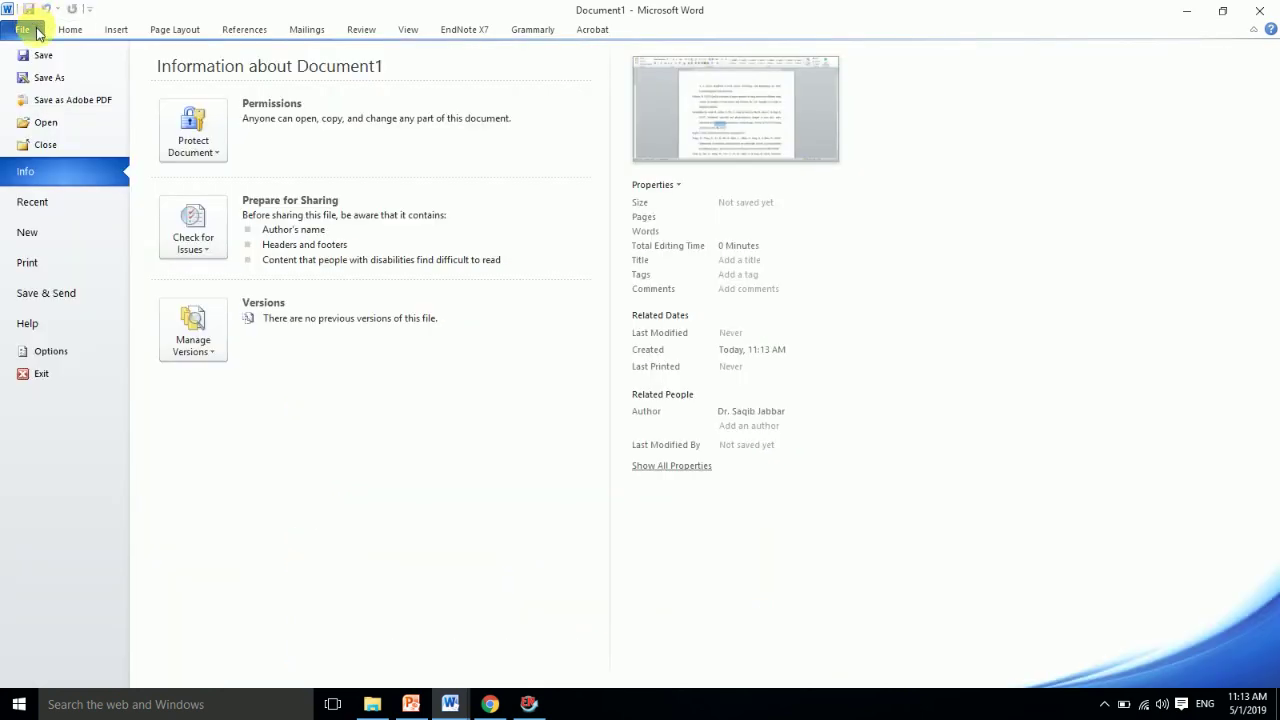
{"action": "left_click", "coordinate": [48, 78]}
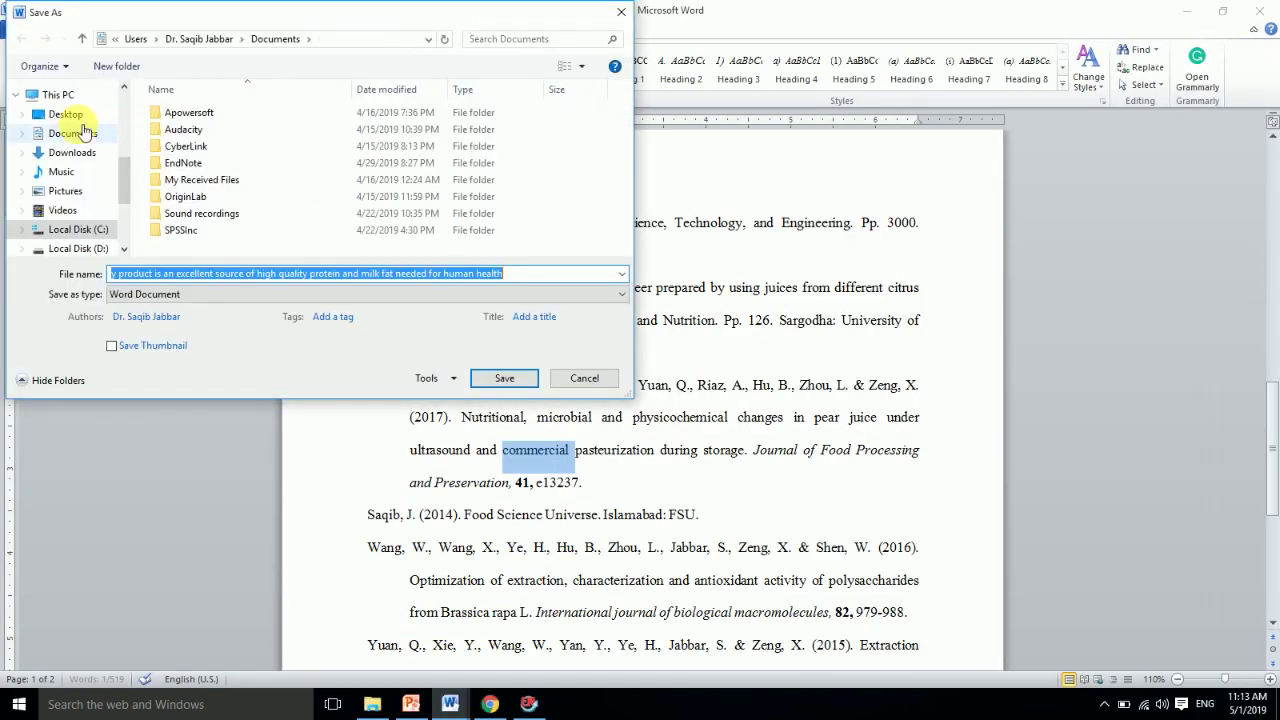
{"action": "left_click", "coordinate": [80, 120]}
{"action": "left_click", "coordinate": [307, 272]}
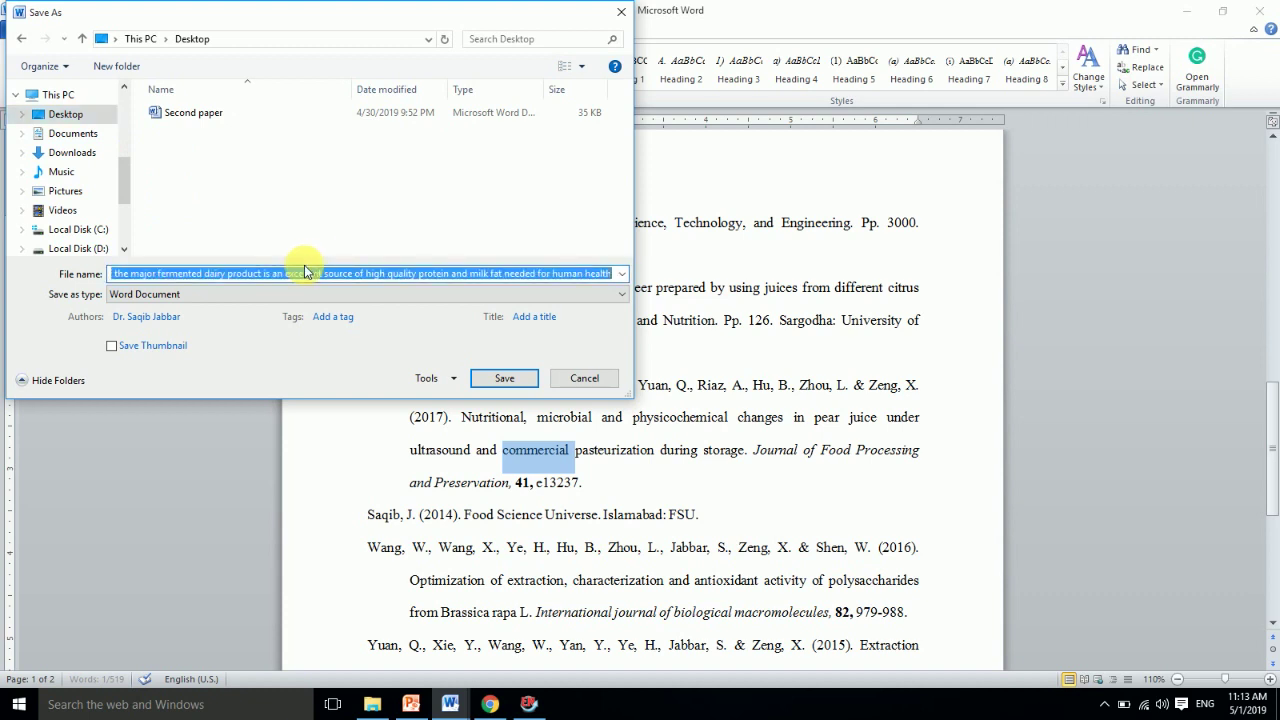
{"action": "type", "text": "test"}
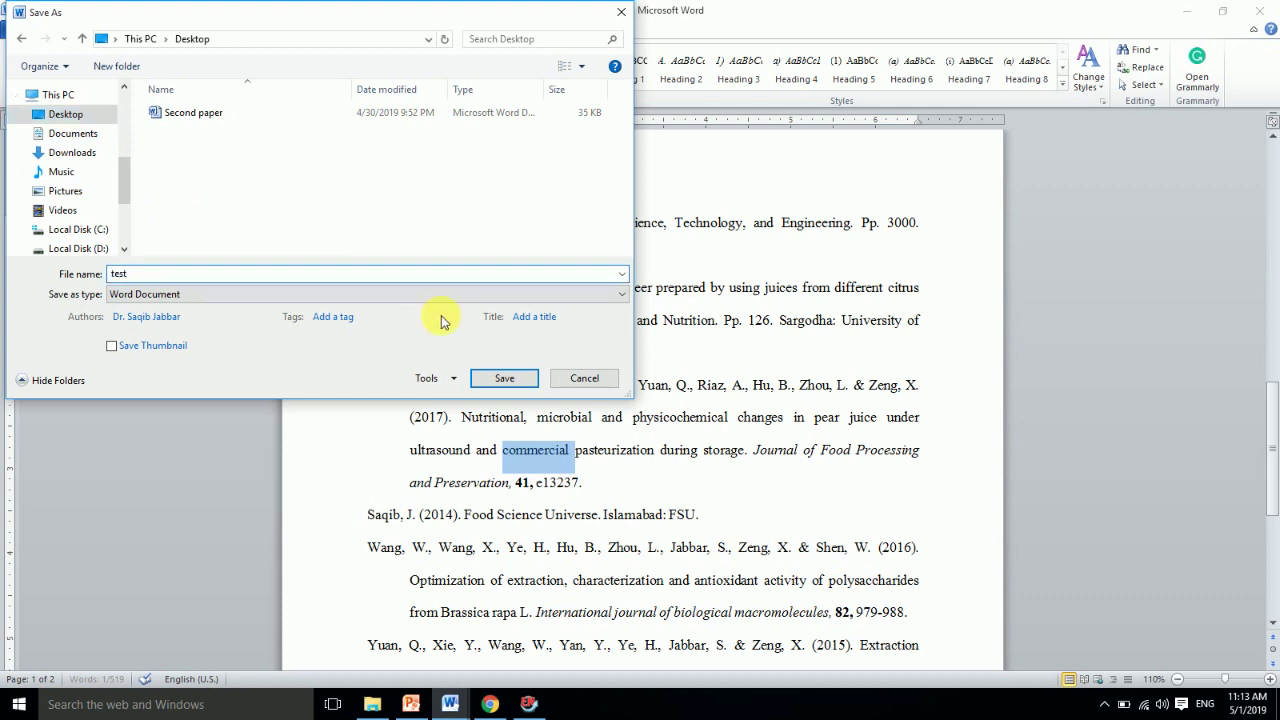
{"action": "left_click", "coordinate": [504, 378]}
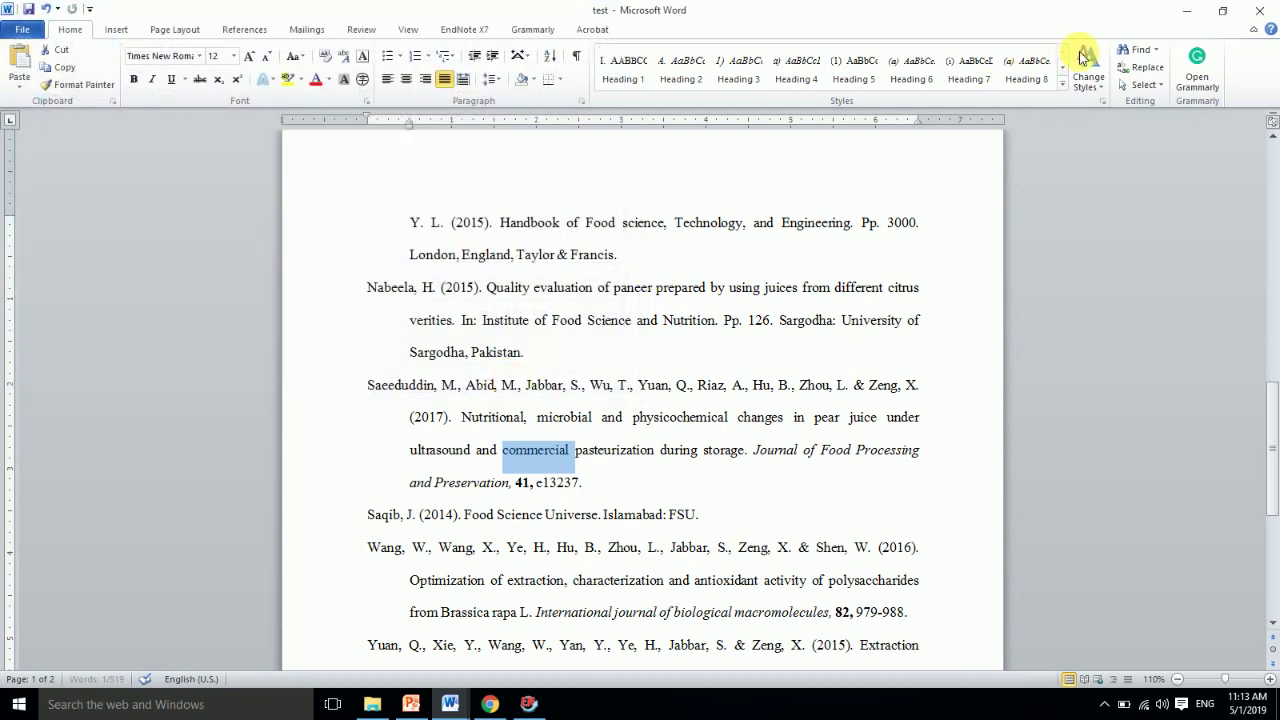
{"action": "left_click", "coordinate": [1186, 10]}
{"action": "left_click", "coordinate": [1186, 10]}
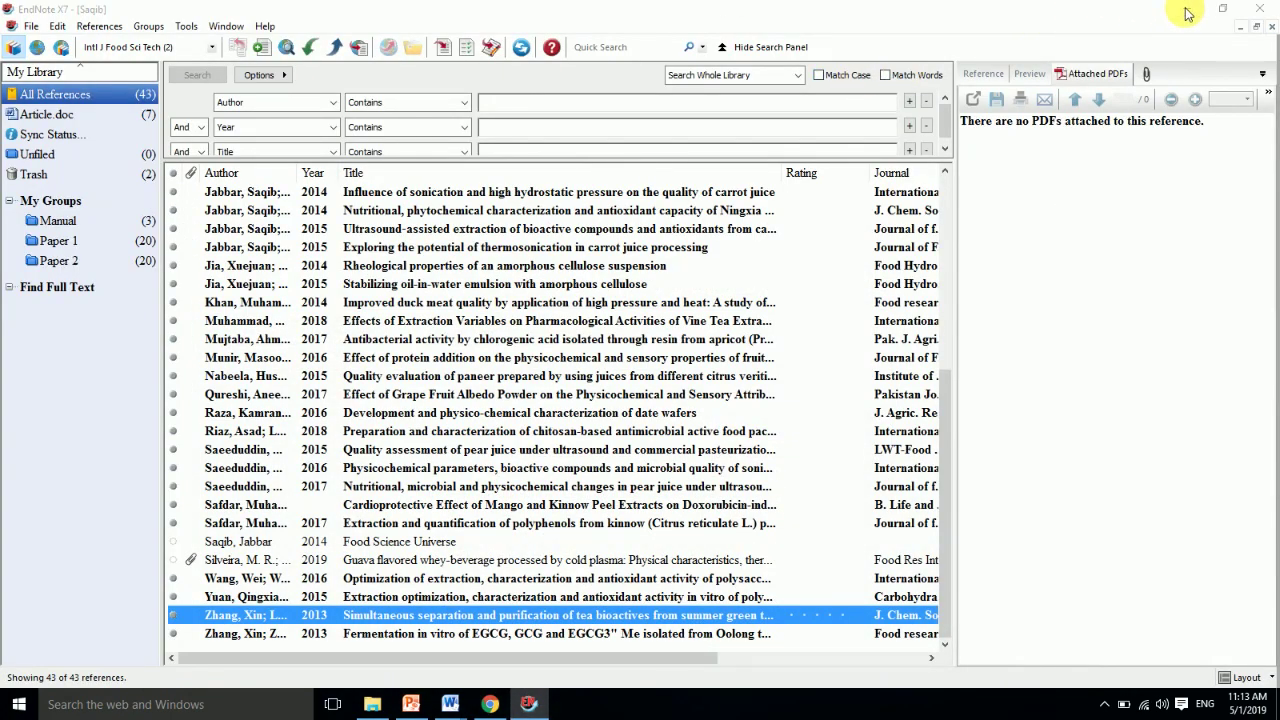
Step: Open 'test' from the desktop to check its plain-text references, close it, and return to PowerPoint
{"action": "left_click", "coordinate": [1186, 10]}
{"action": "left_click_drag", "start_coordinate": [29, 92], "coordinate": [164, 222]}
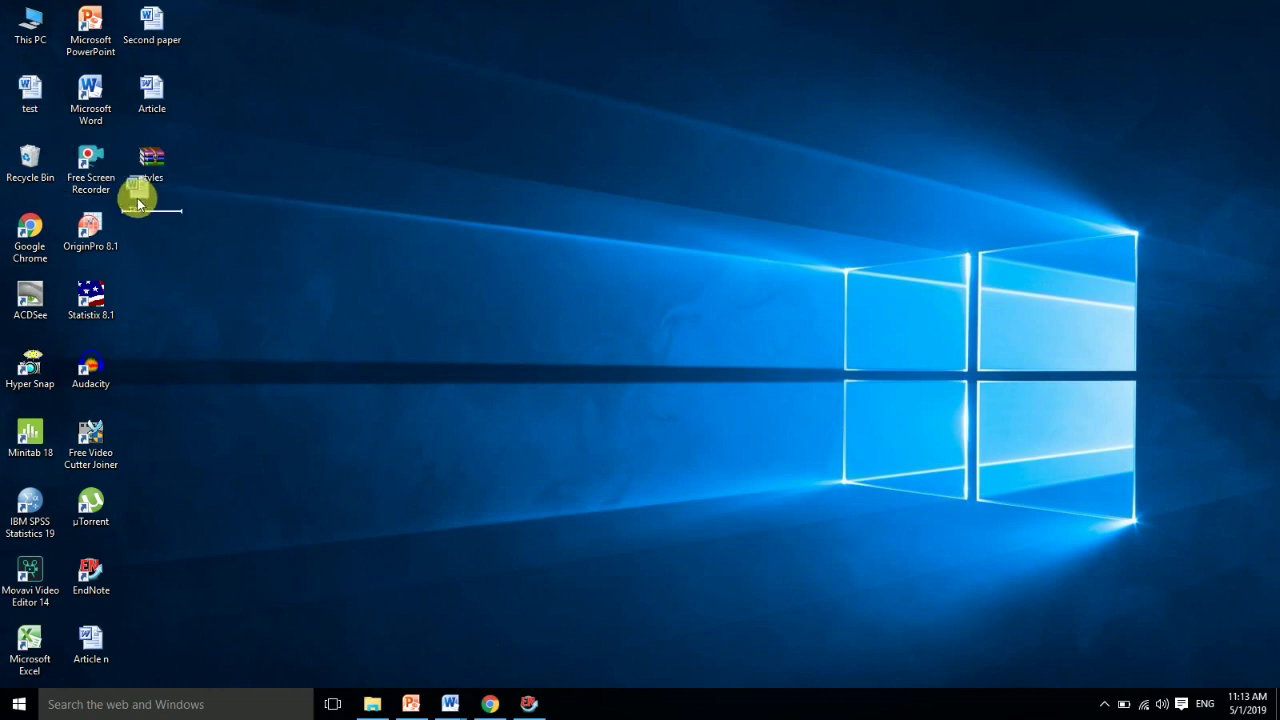
{"action": "double_click", "coordinate": [165, 174]}
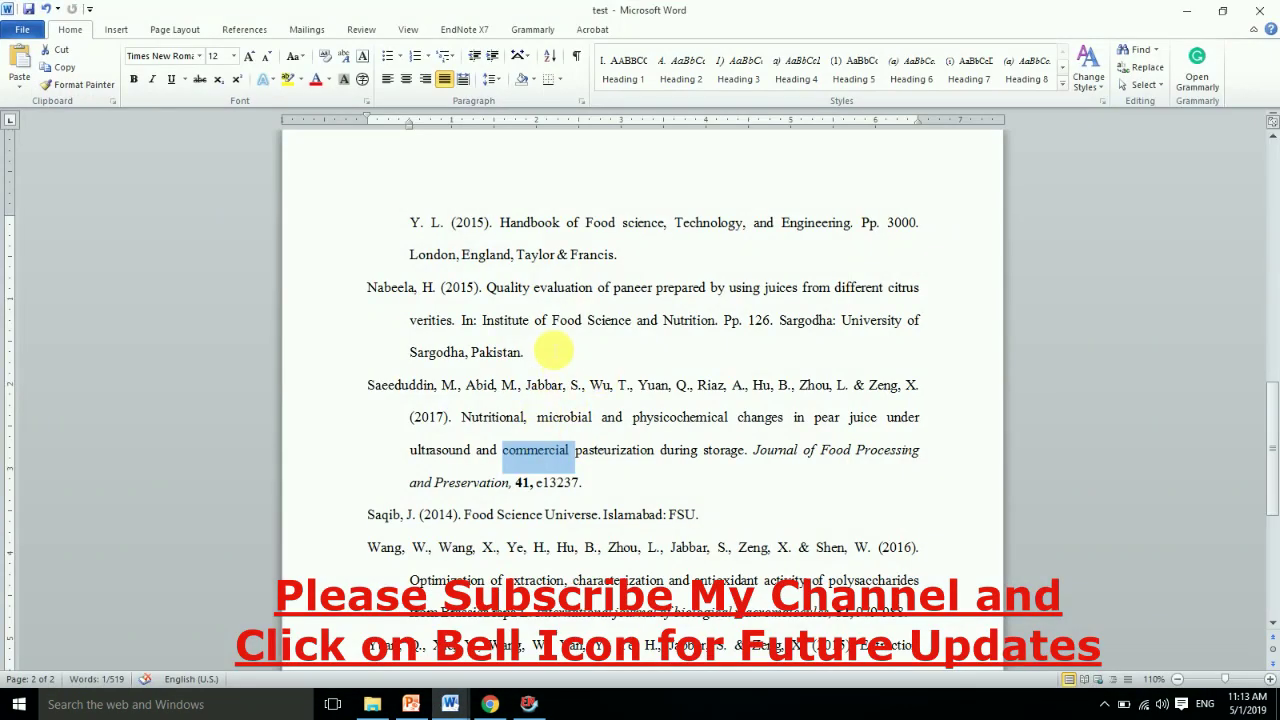
{"action": "double_click", "coordinate": [542, 320]}
{"action": "left_click_drag", "start_coordinate": [1262, 478], "coordinate": [1234, 234]}
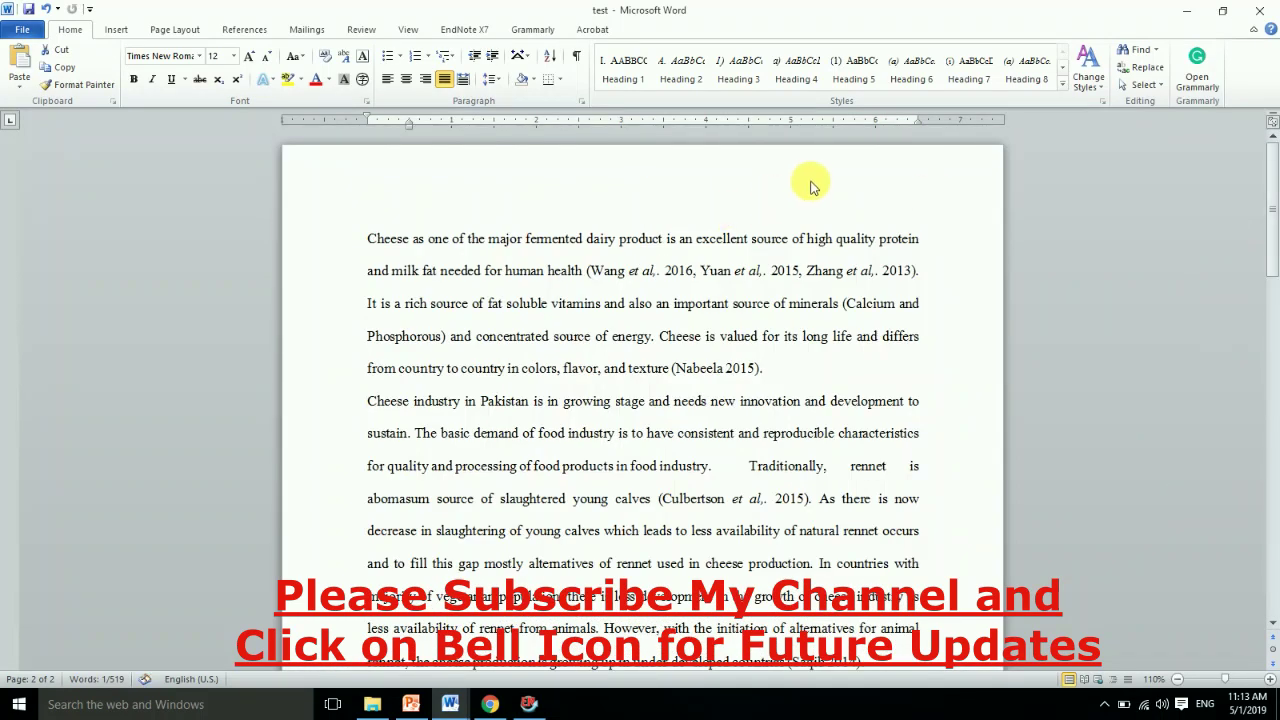
{"action": "left_click", "coordinate": [1268, 10]}
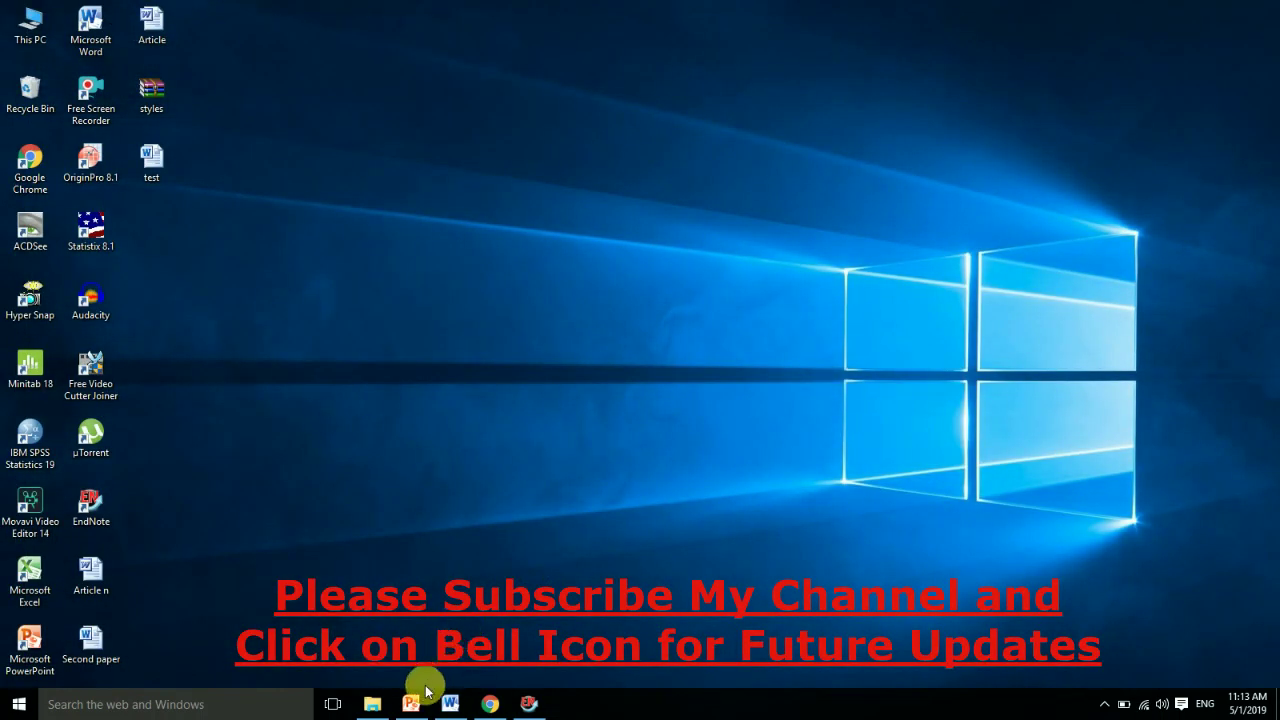
{"action": "left_click", "coordinate": [411, 702]}
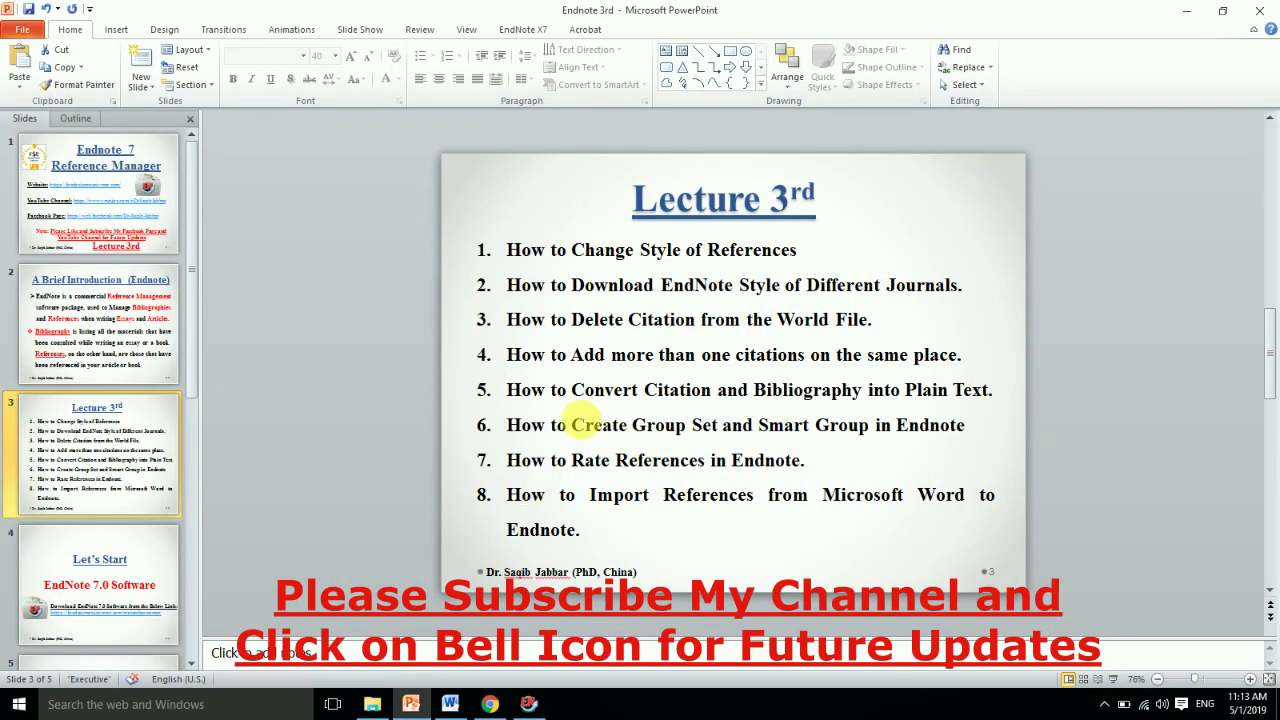
{"action": "left_click", "coordinate": [555, 426]}
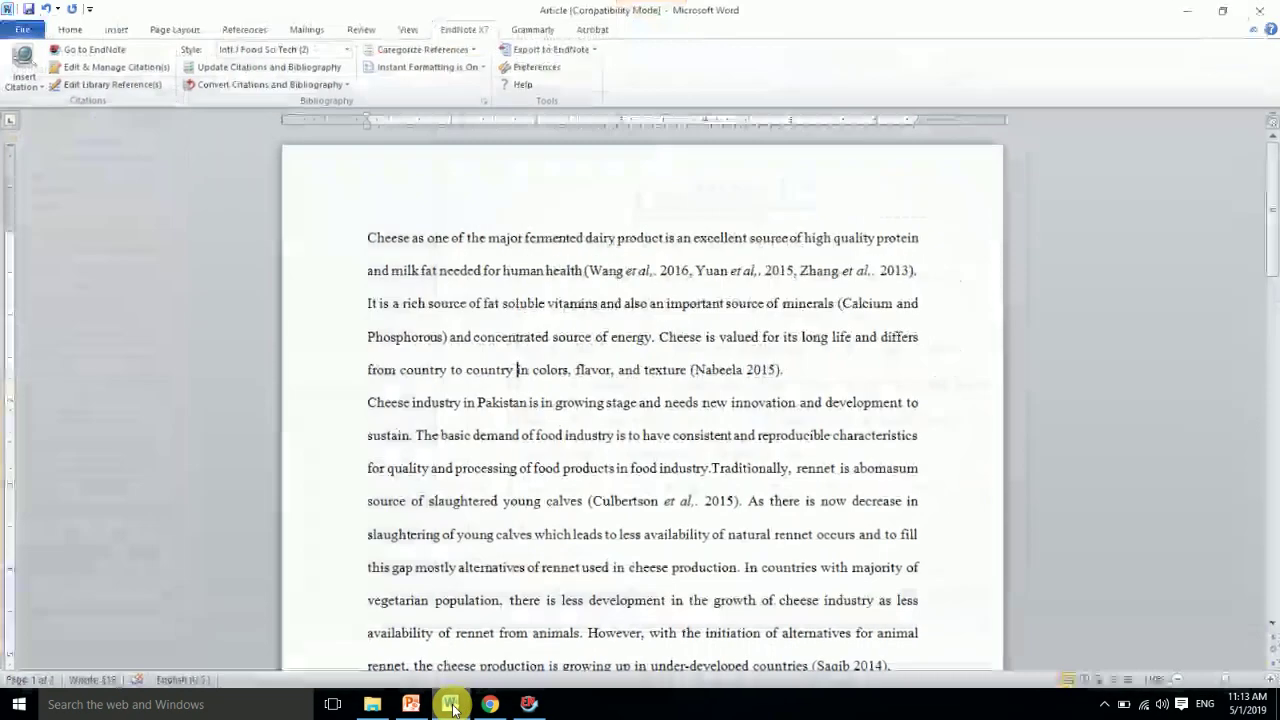
{"action": "left_click", "coordinate": [450, 704]}
{"action": "left_click", "coordinate": [451, 705]}
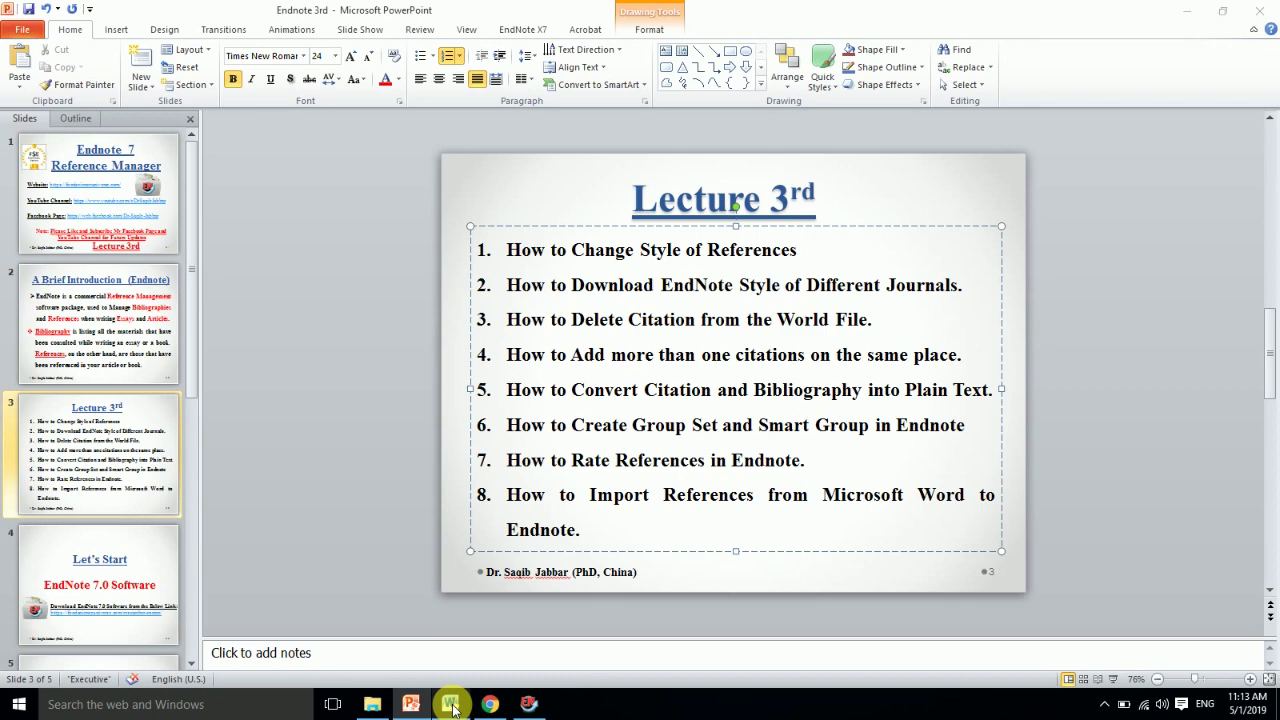
Step: Place the caret after 'cheese production' and select Khan 2014 through Munir in EndNote
{"action": "left_click", "coordinate": [451, 705]}
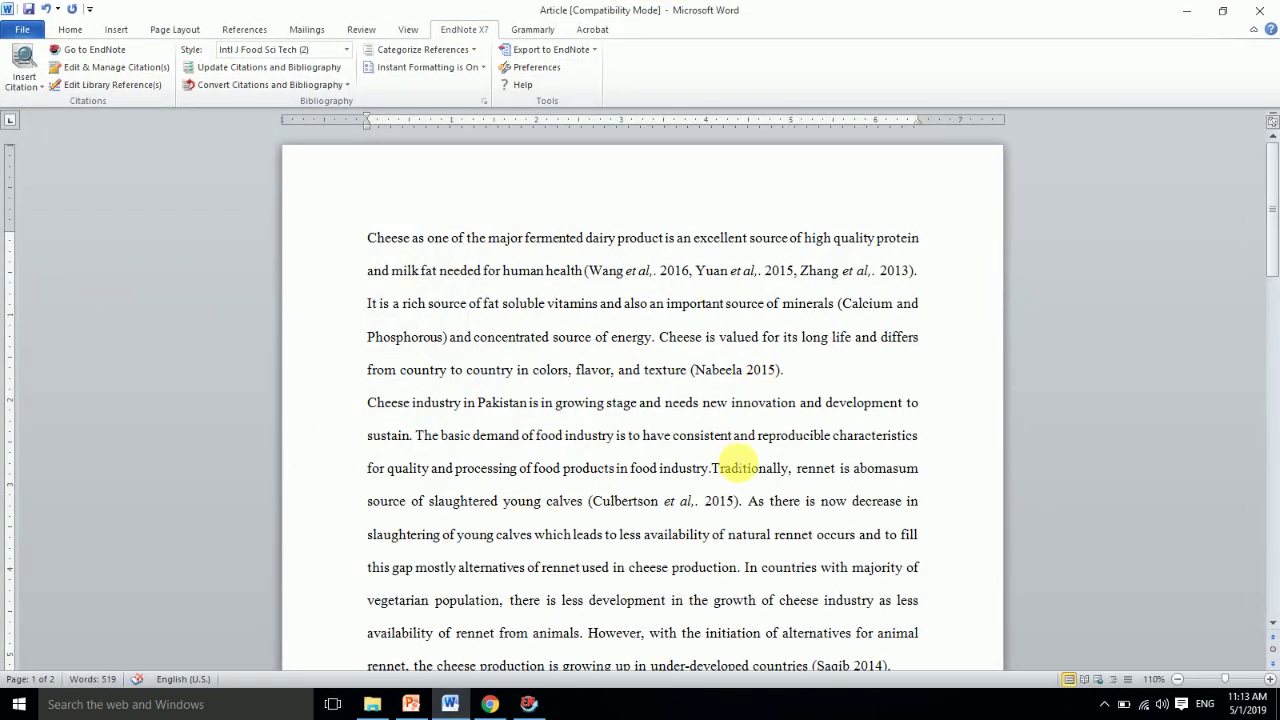
{"action": "left_click", "coordinate": [741, 570]}
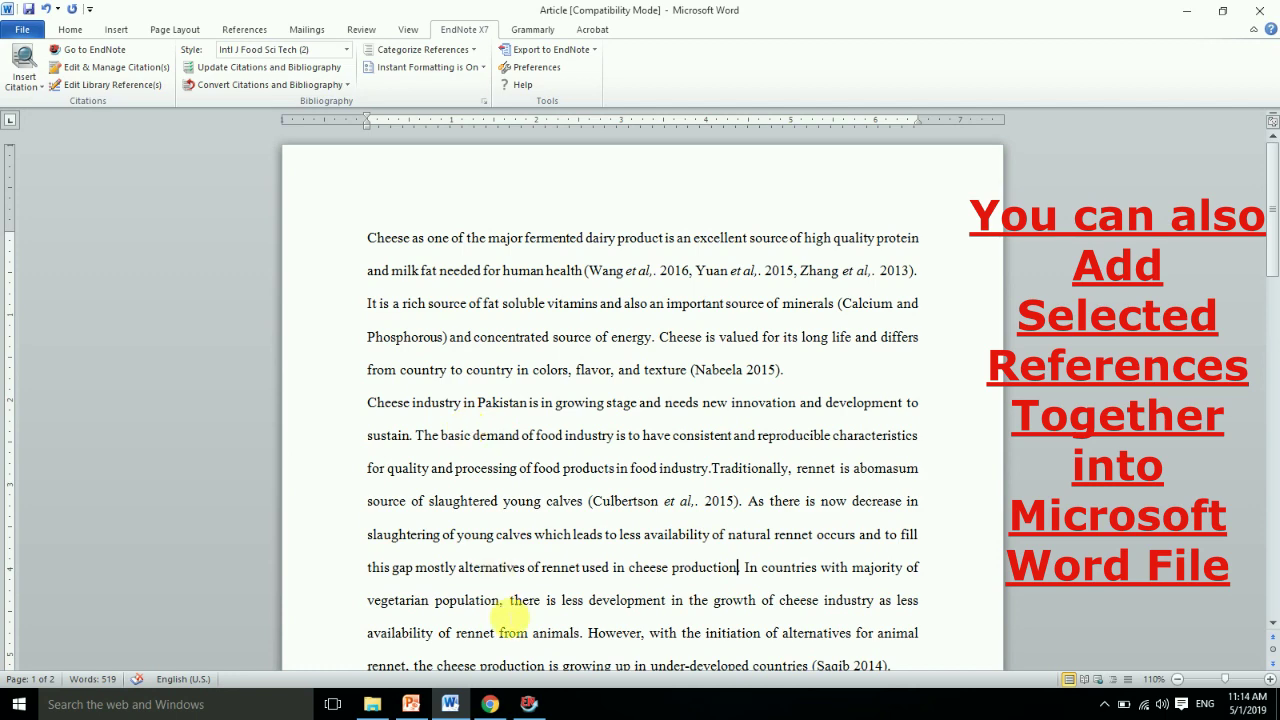
{"action": "left_click", "coordinate": [522, 706]}
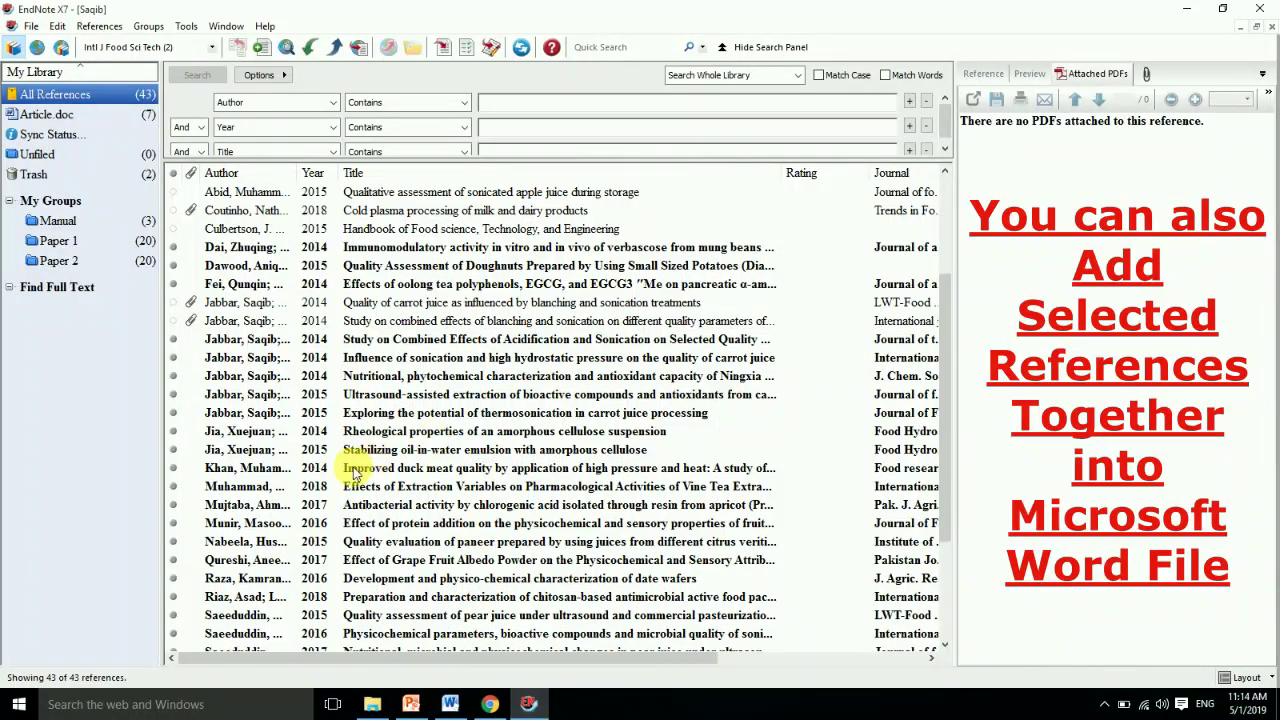
{"action": "left_click", "coordinate": [236, 470]}
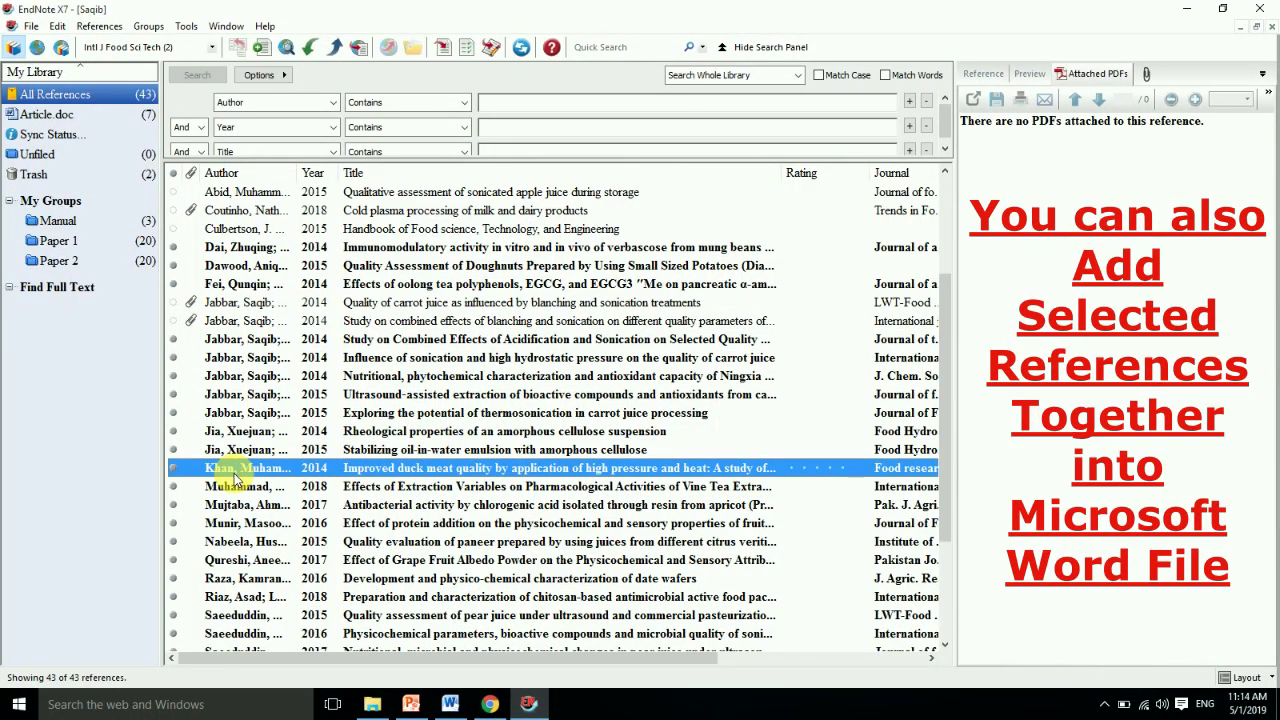
{"action": "key", "text": "shift+Down"}
{"action": "key", "text": "shift+Down"}
{"action": "key", "text": "shift+Down"}
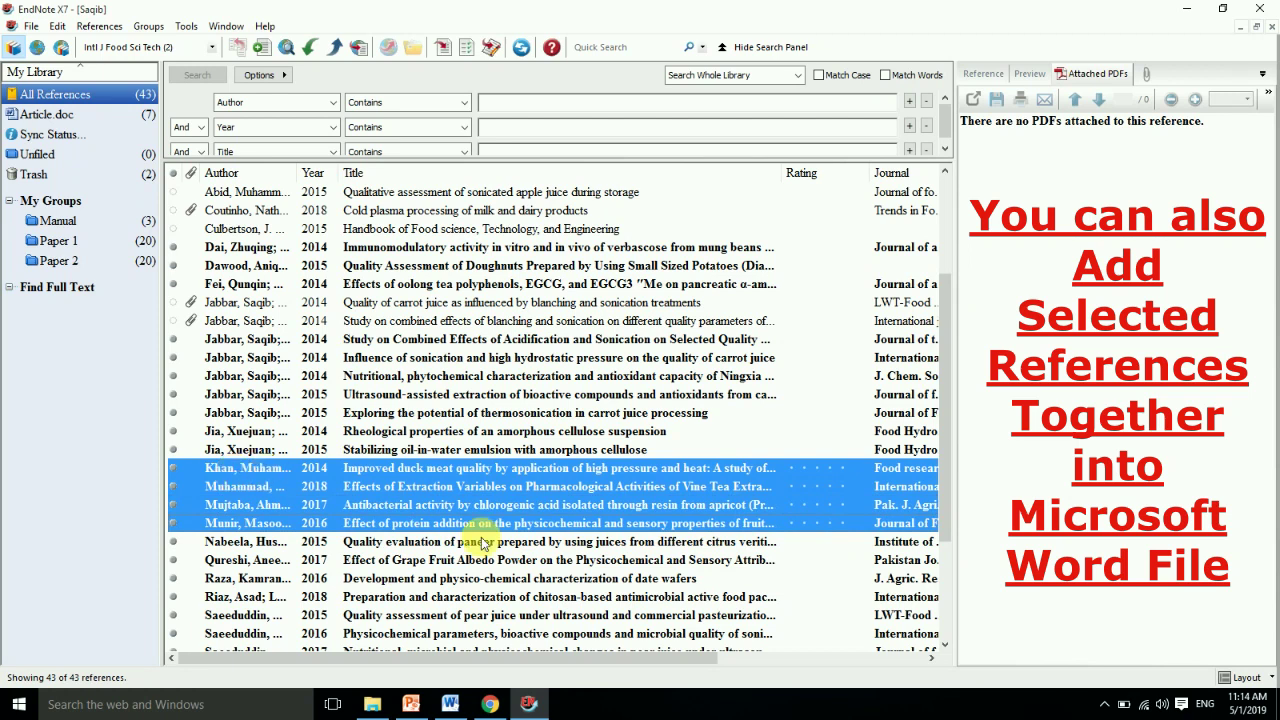
Step: Insert the four selected references as one citation, add a period, and save Article
{"action": "left_click", "coordinate": [455, 704]}
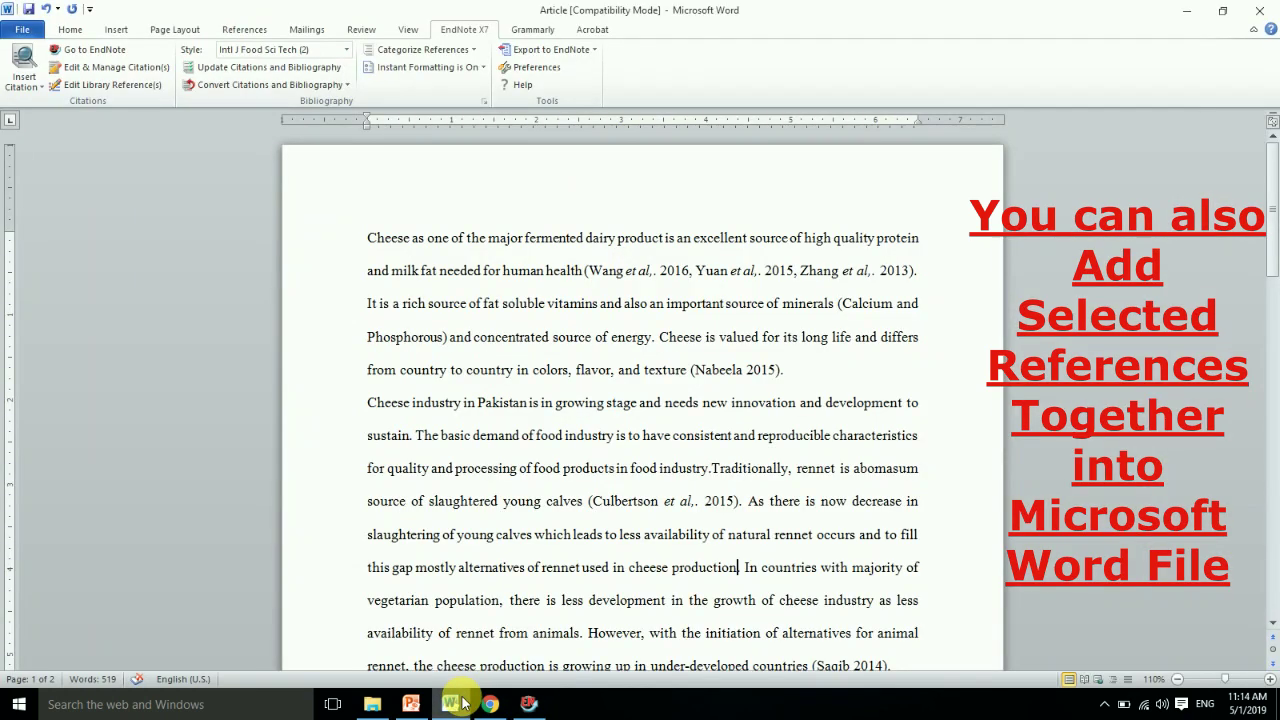
{"action": "left_click", "coordinate": [738, 567]}
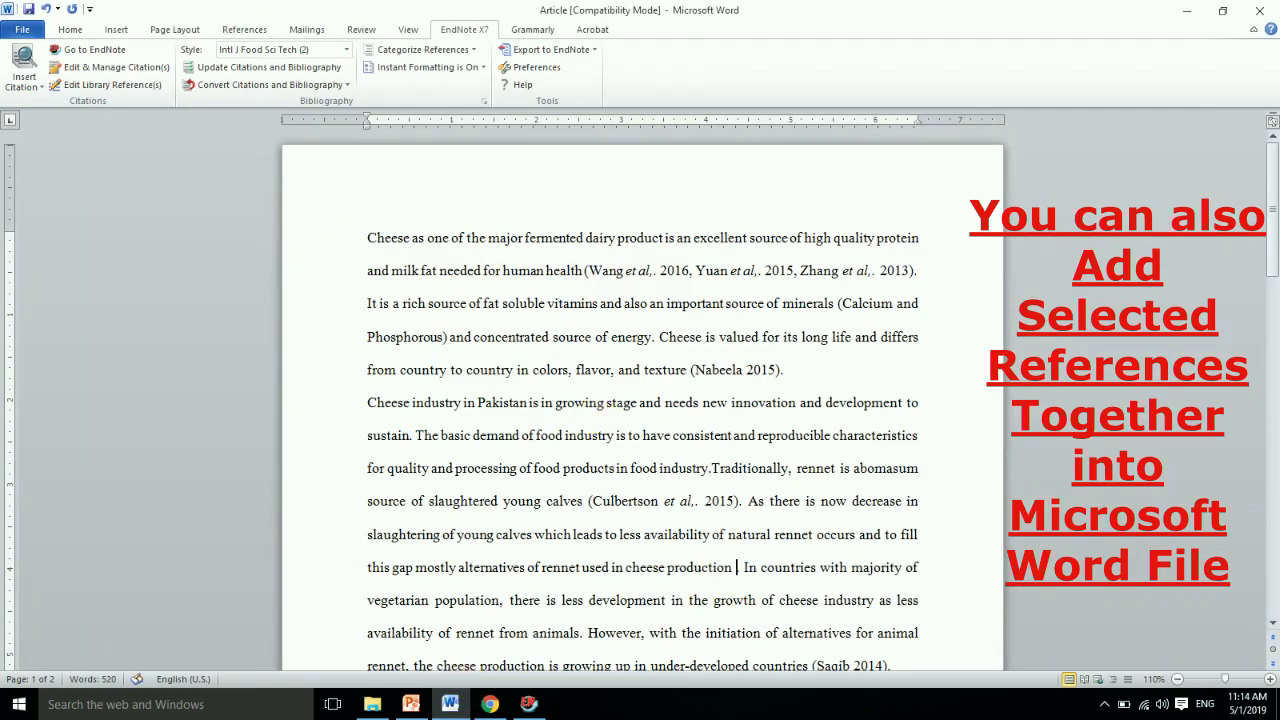
{"action": "left_click", "coordinate": [31, 95]}
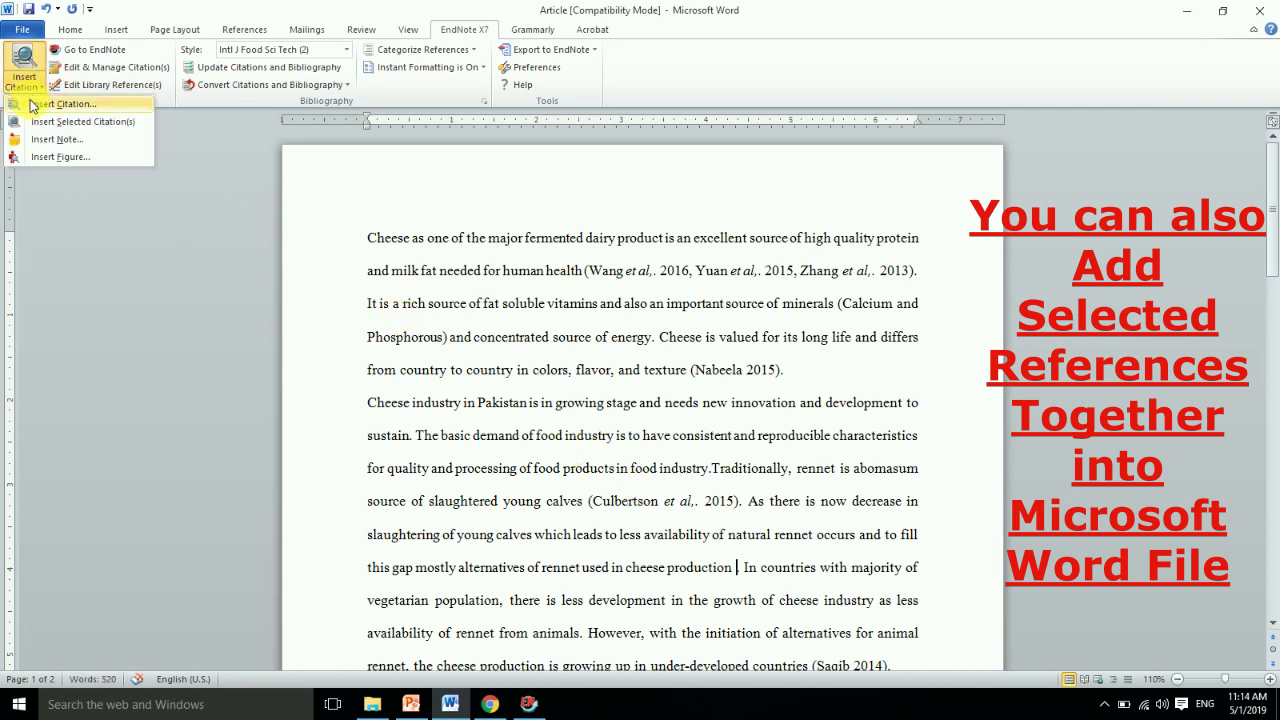
{"action": "left_click", "coordinate": [87, 128]}
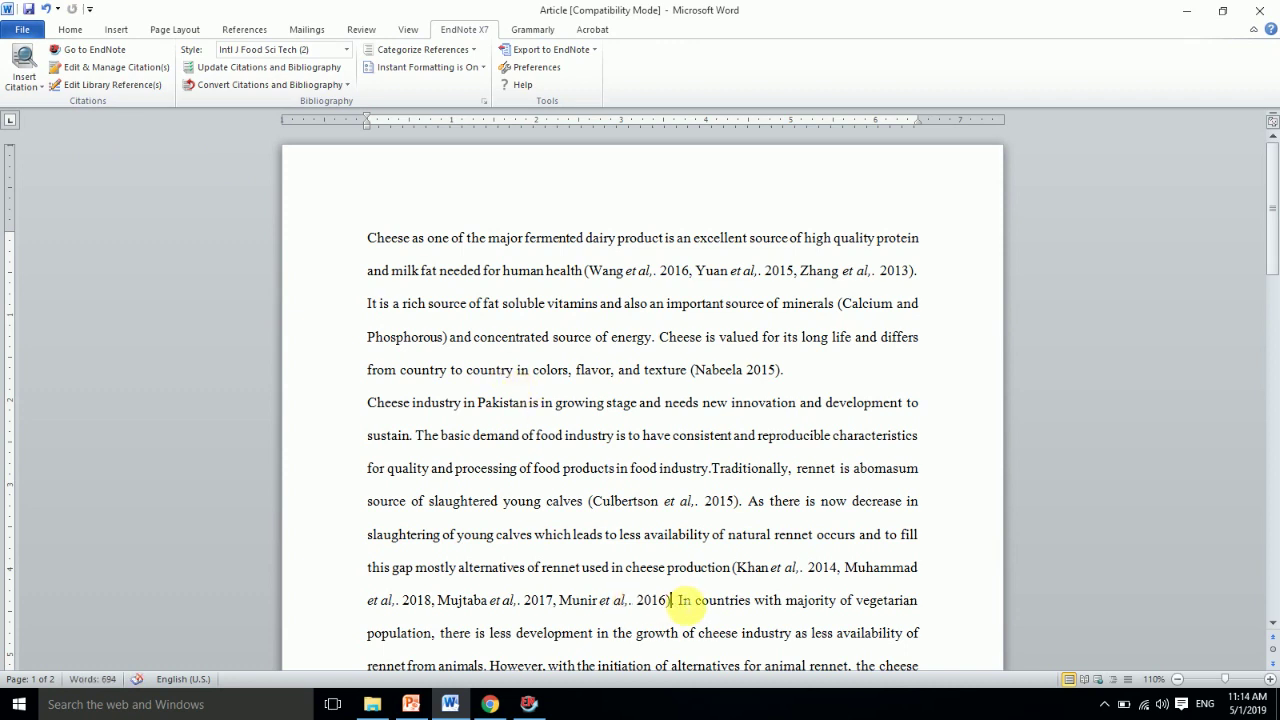
{"action": "type", "text": "."}
{"action": "key", "text": "ctrl+s"}
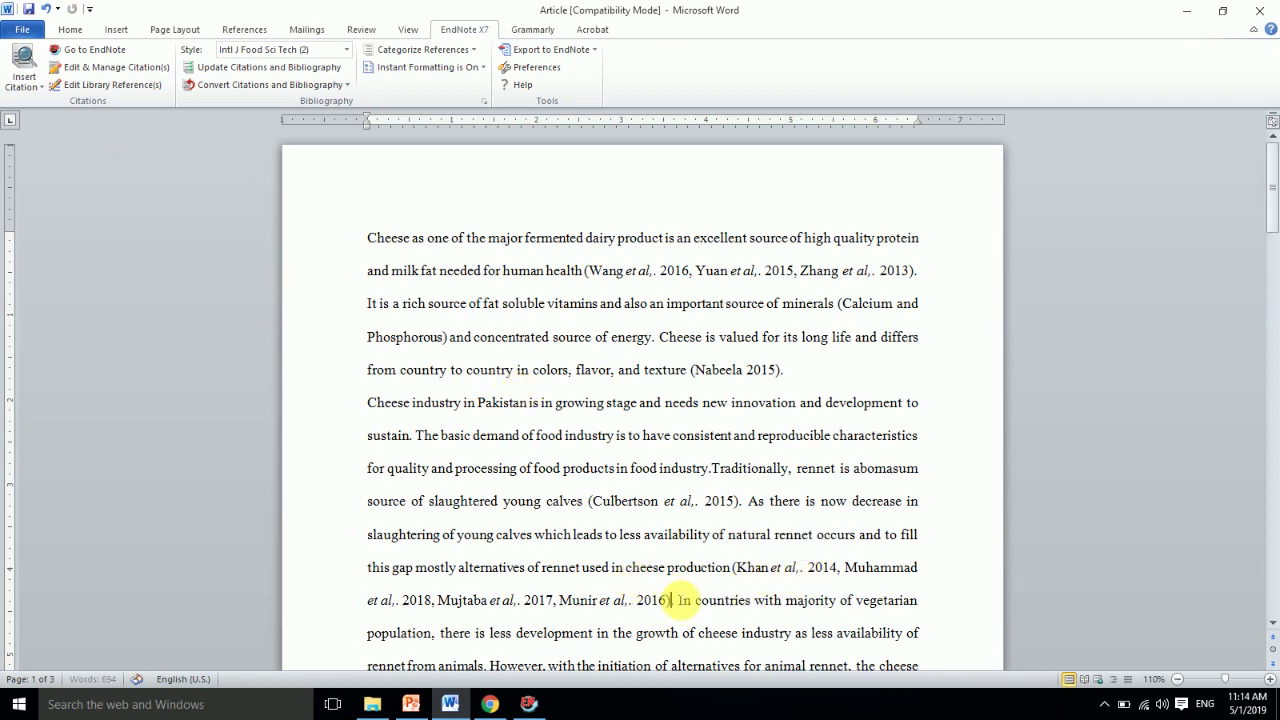
{"action": "left_click", "coordinate": [528, 704]}
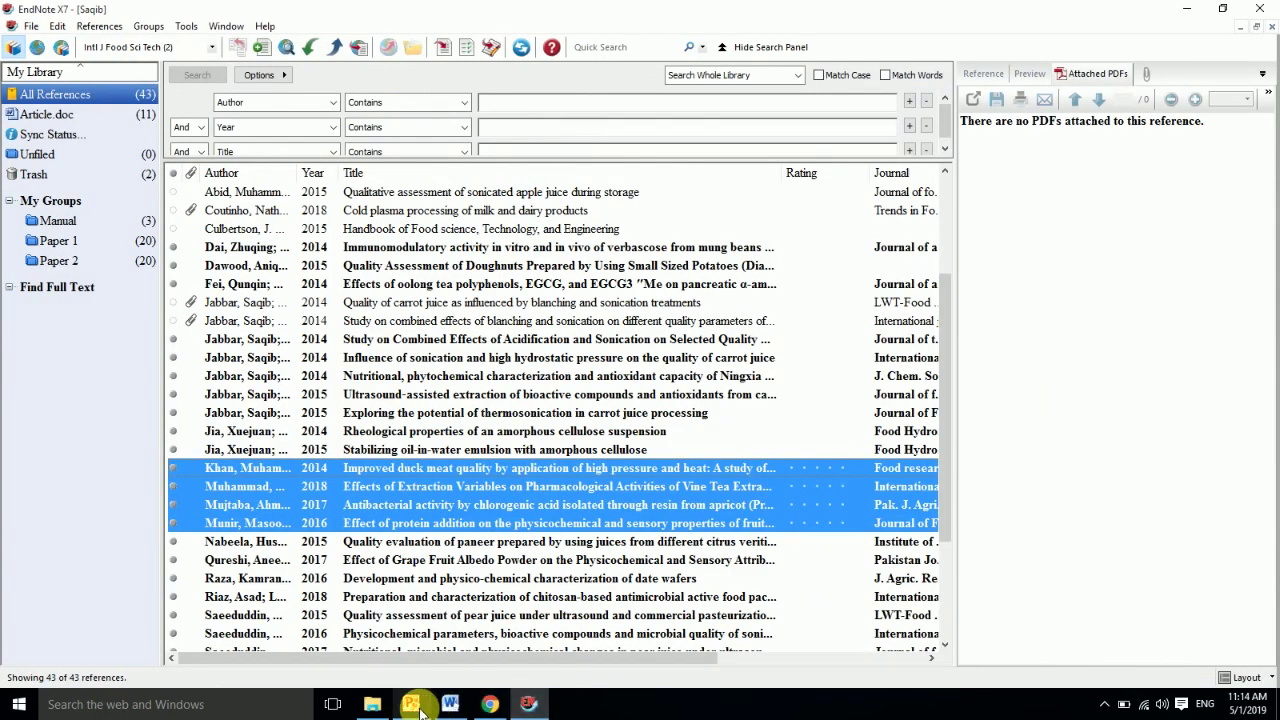
Step: Create a new group set, 'New Group Set', above My Groups in the EndNote library
{"action": "left_click", "coordinate": [411, 704]}
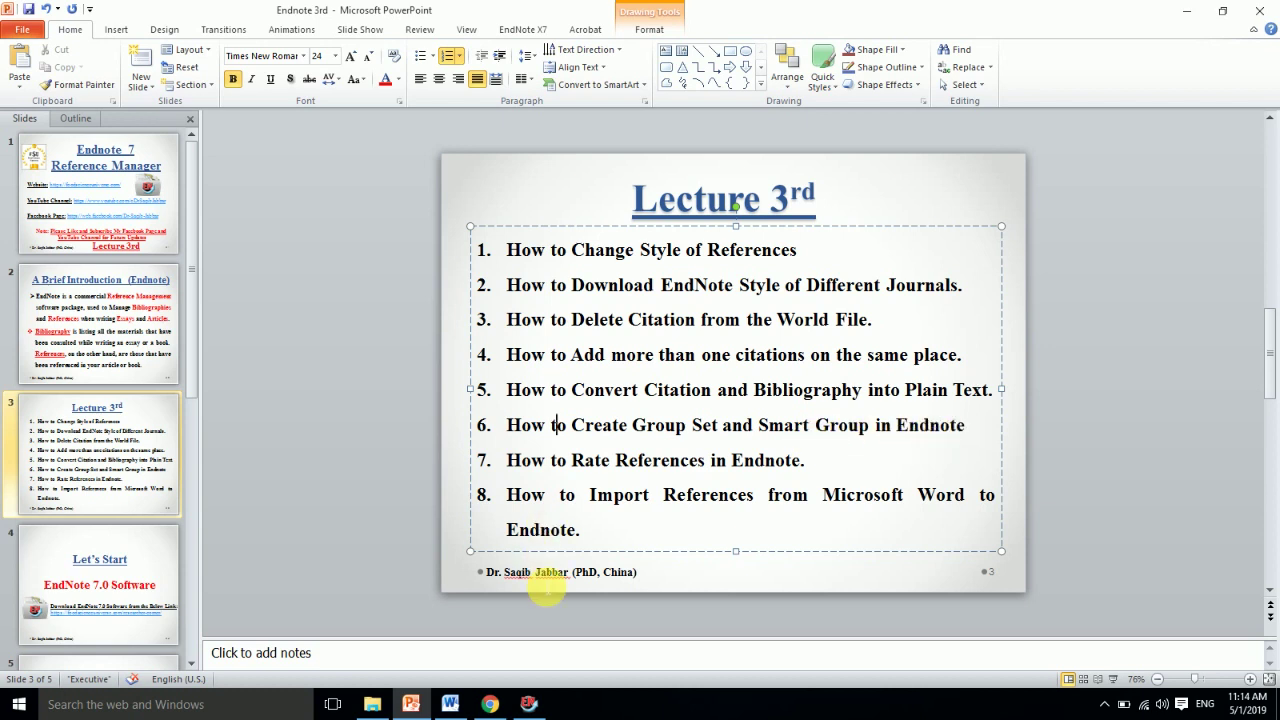
{"action": "left_click", "coordinate": [531, 704]}
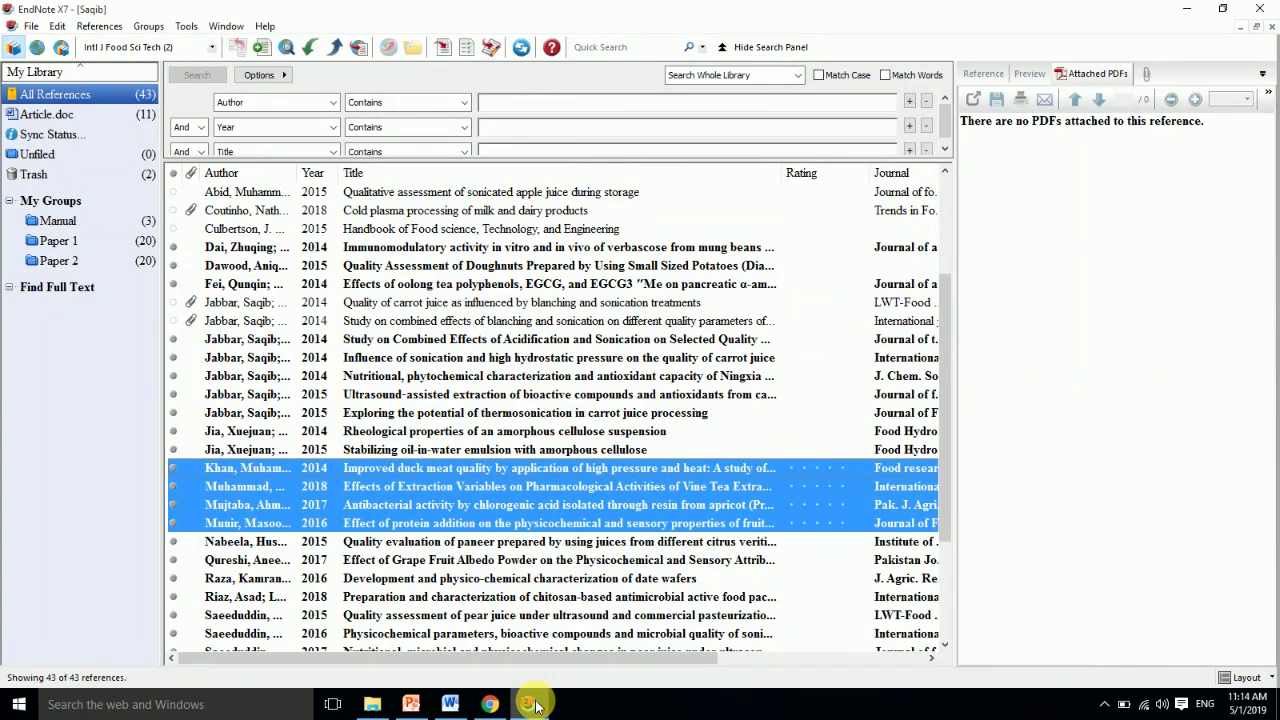
{"action": "left_click", "coordinate": [575, 266]}
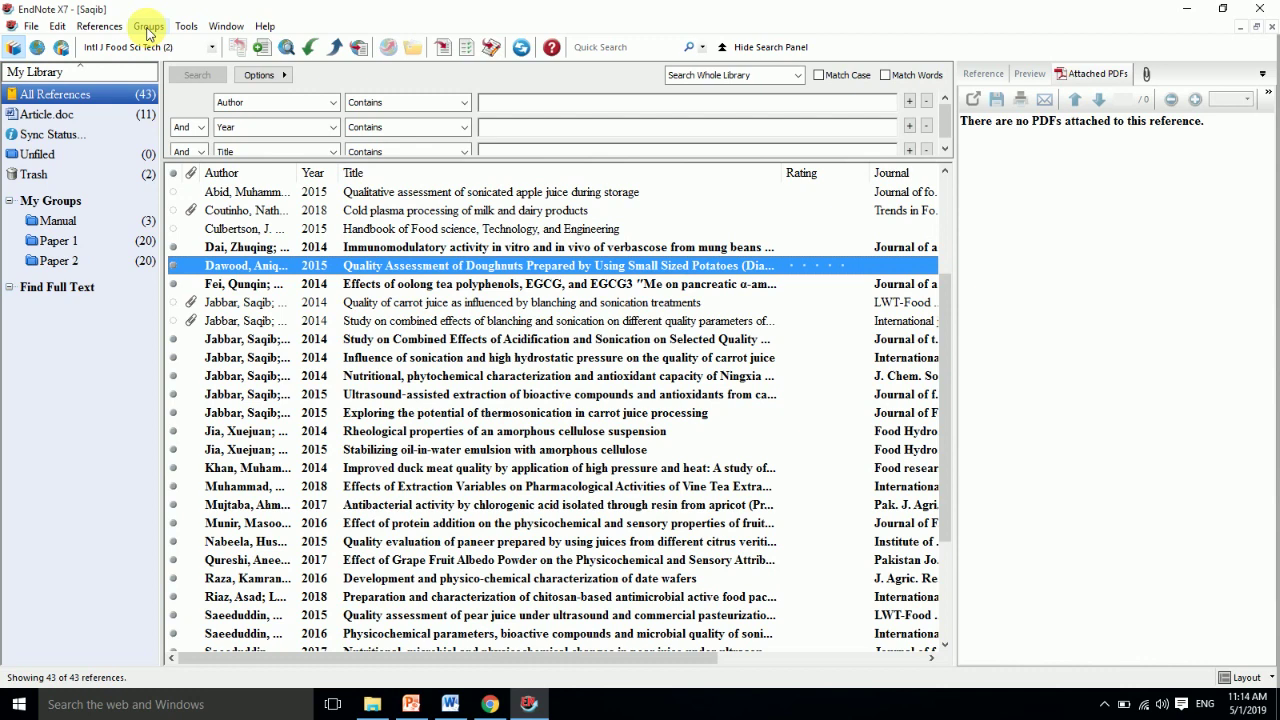
{"action": "left_click", "coordinate": [148, 27]}
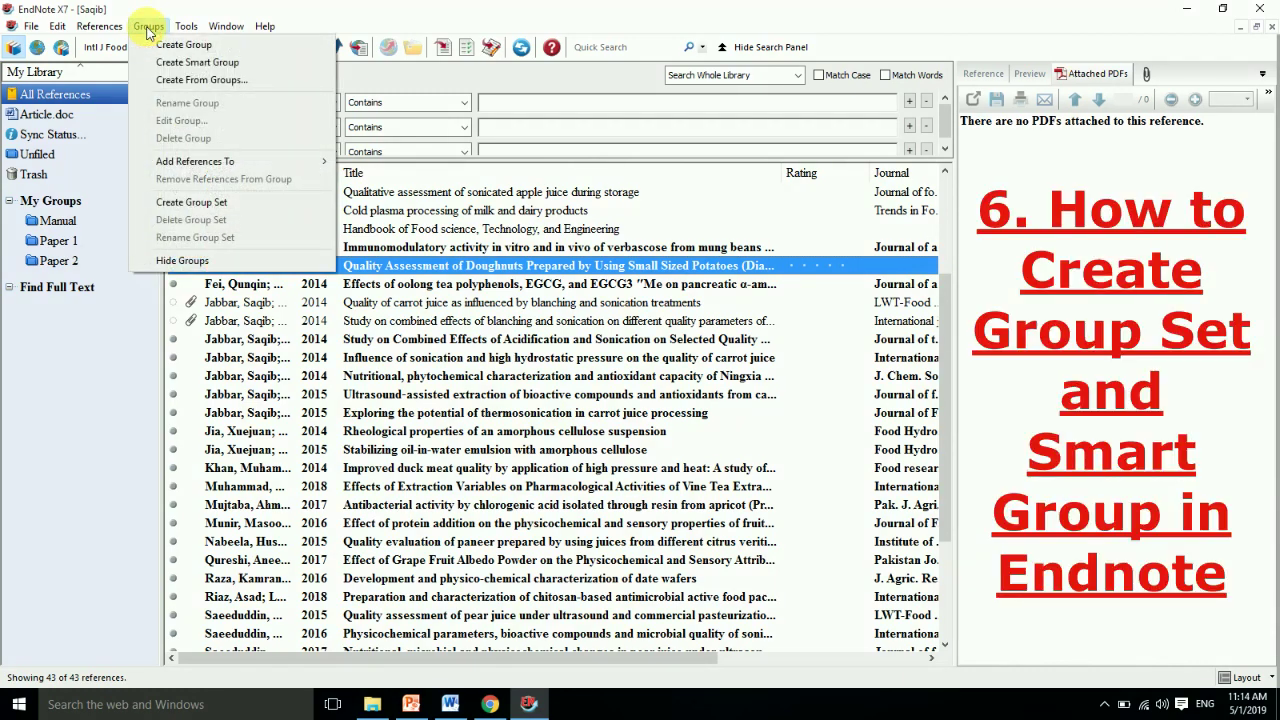
{"action": "left_click", "coordinate": [410, 704]}
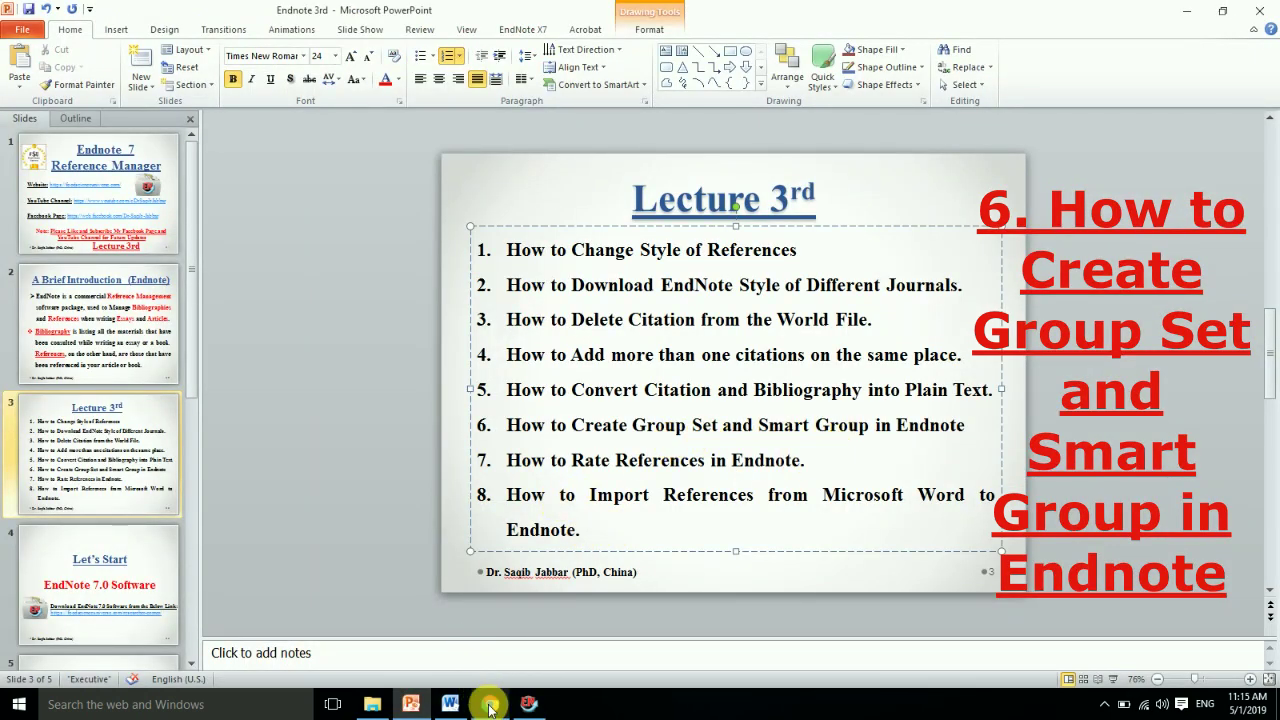
{"action": "left_click", "coordinate": [528, 704]}
{"action": "left_click", "coordinate": [148, 26]}
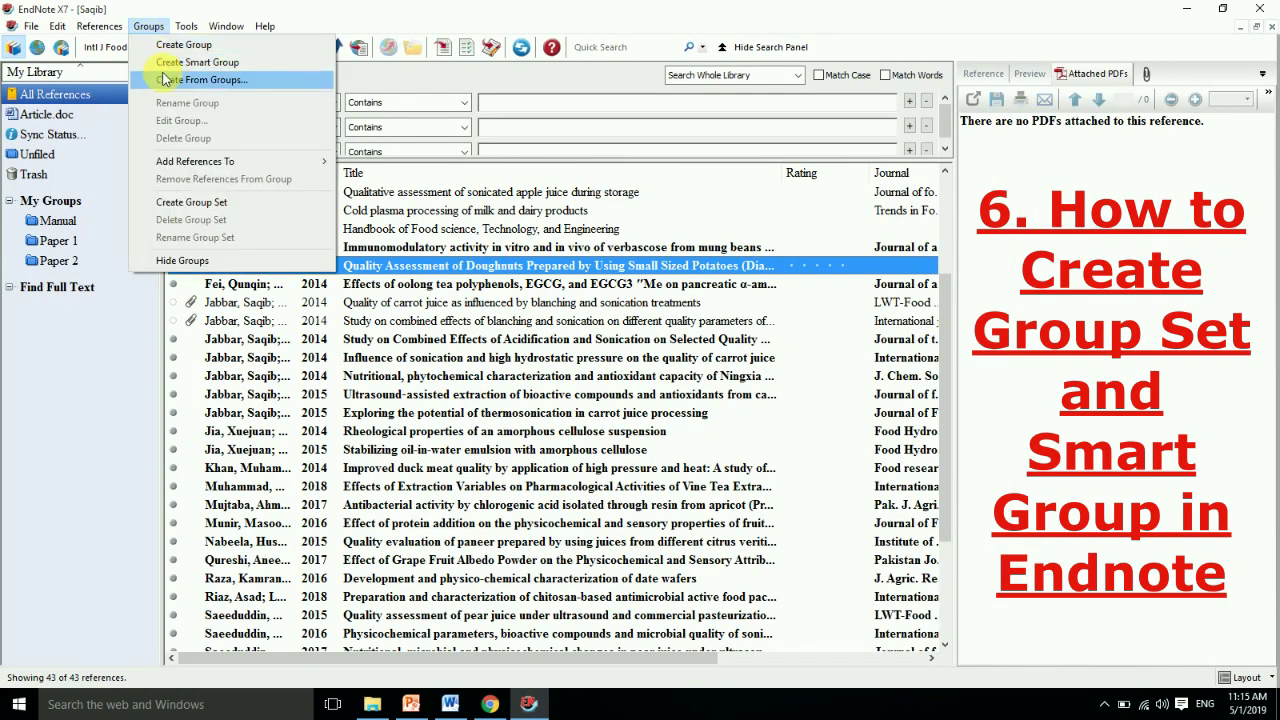
{"action": "left_click", "coordinate": [178, 203]}
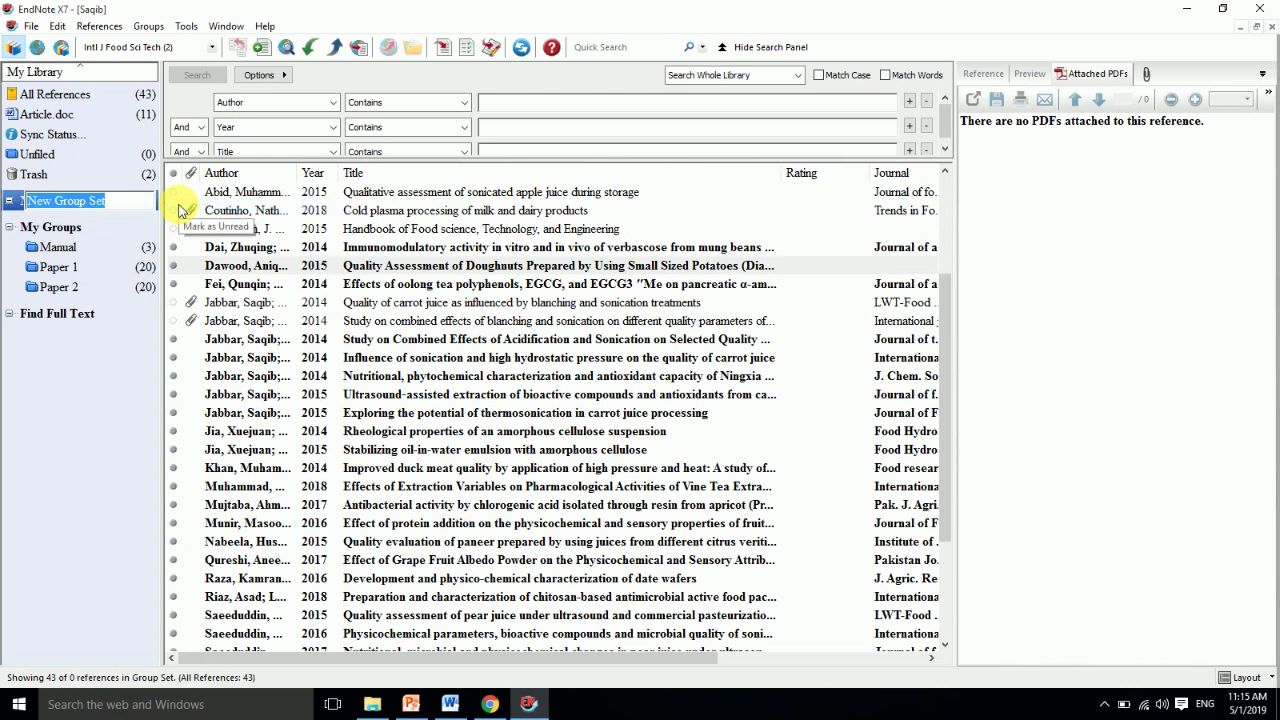
Step: Rename the new group set to 'Full PDF Papers'
{"action": "type", "text": "PDF Papers"}
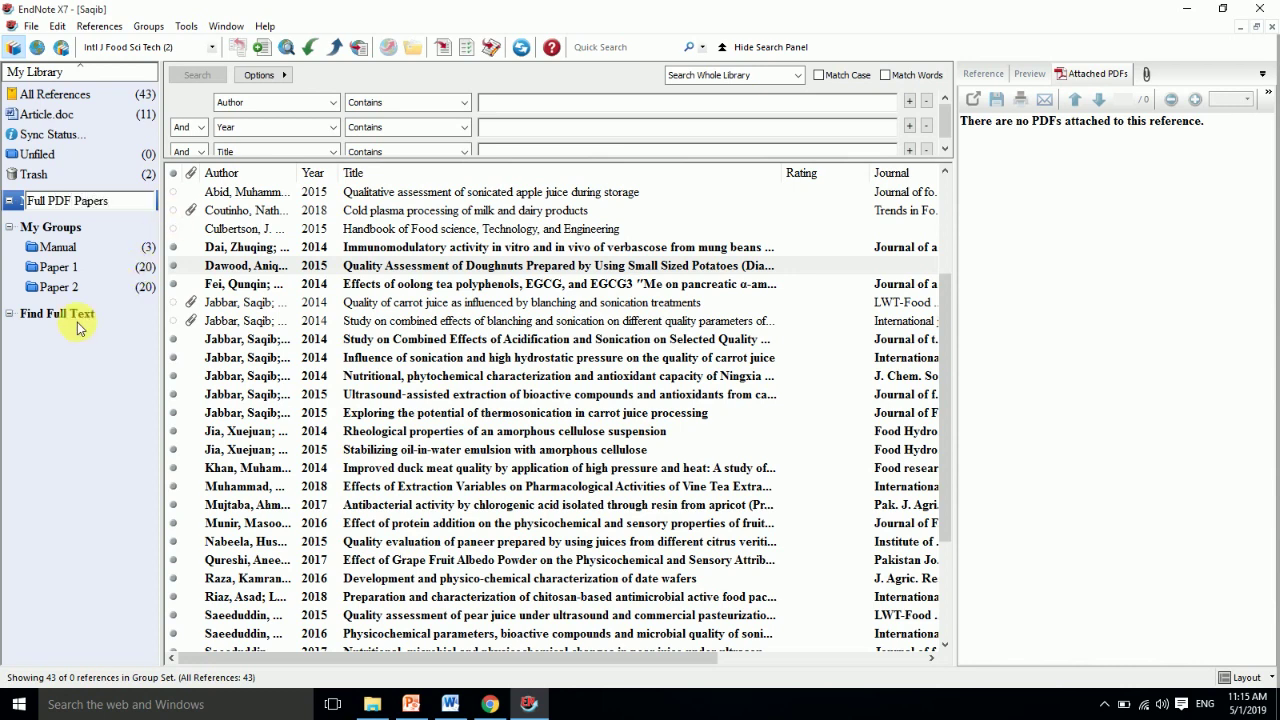
{"action": "key", "text": "Return"}
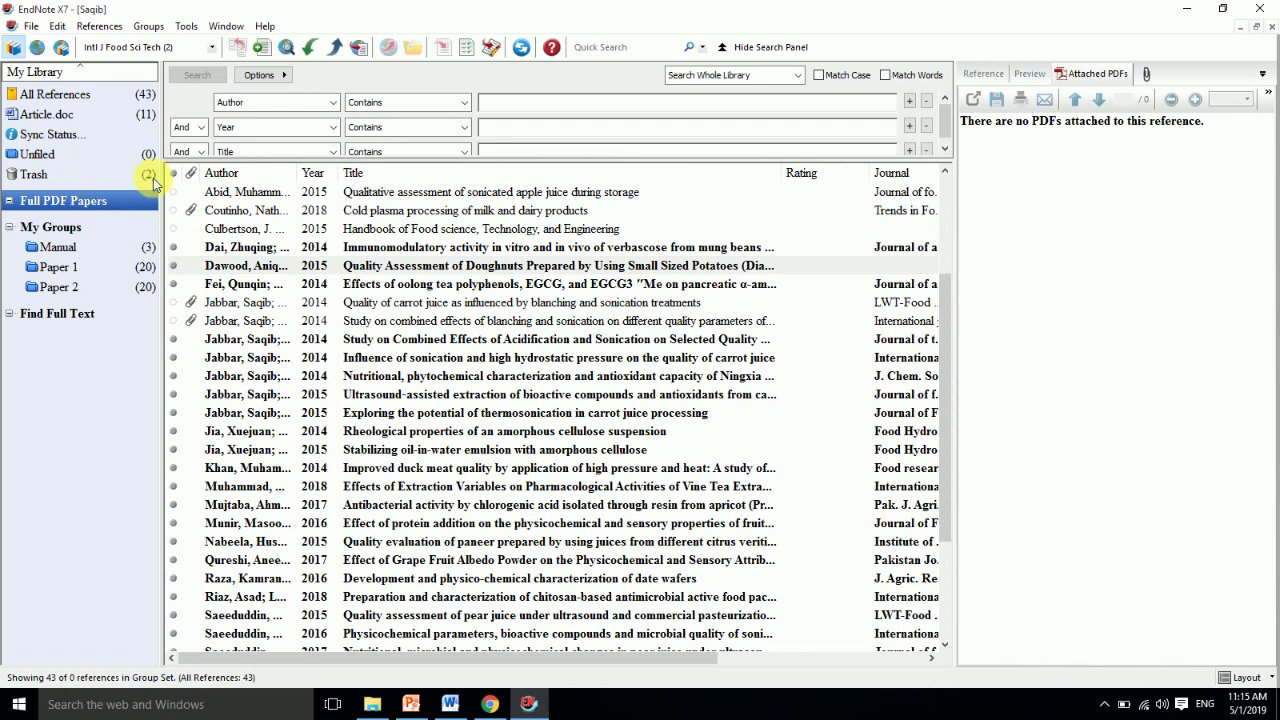
{"action": "left_click", "coordinate": [150, 28]}
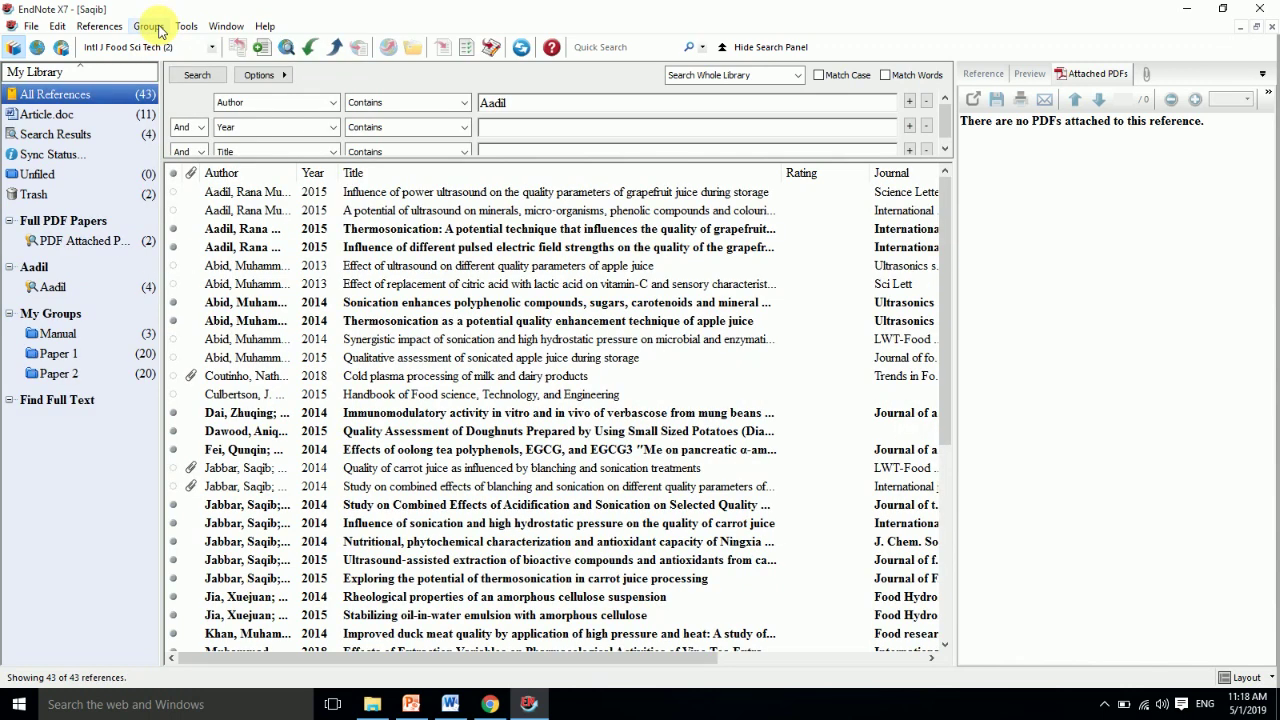
{"action": "left_click", "coordinate": [150, 27]}
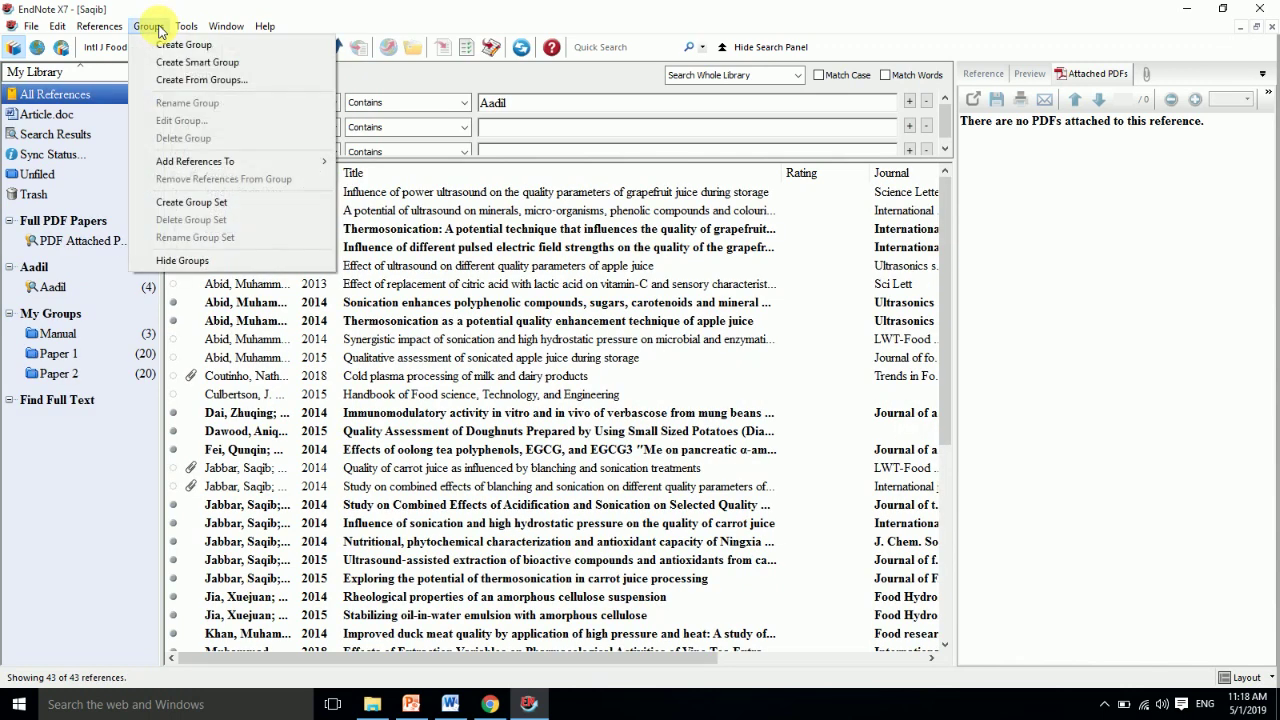
Step: Create an author smart group holding that author's 38 references and file it under My Groups
{"action": "left_click", "coordinate": [172, 62]}
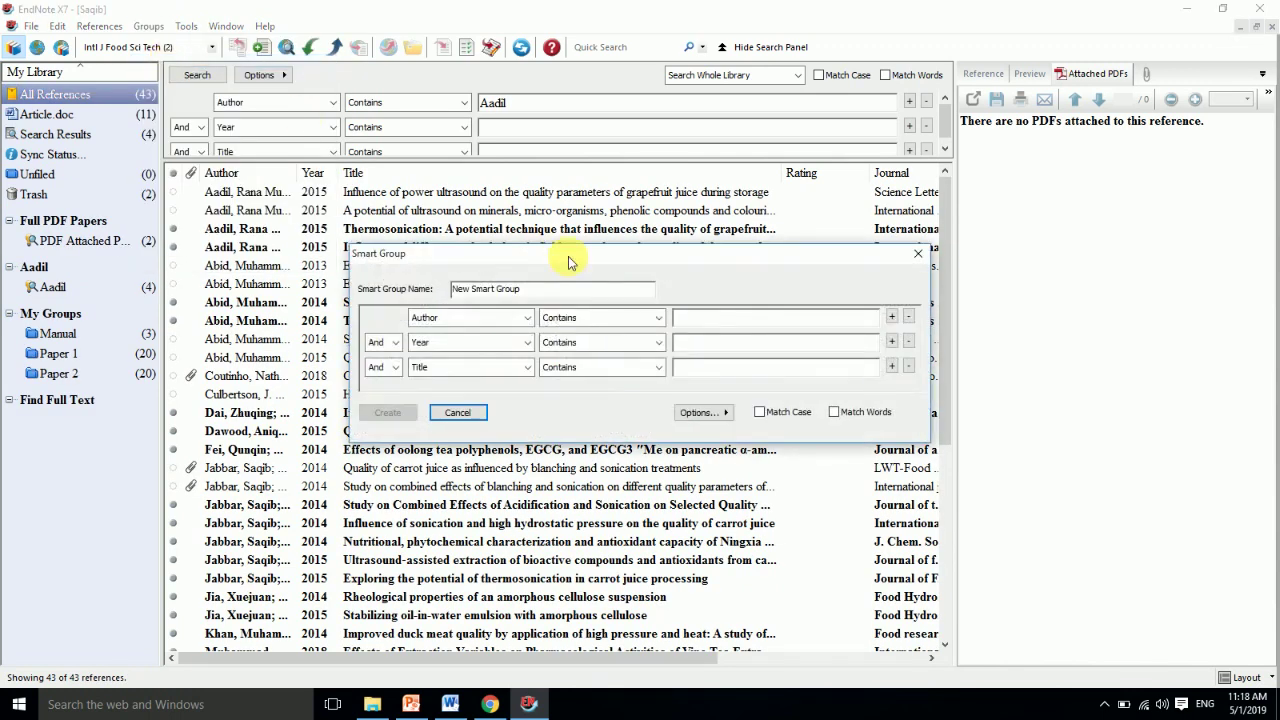
{"action": "left_click_drag", "start_coordinate": [550, 290], "coordinate": [445, 294]}
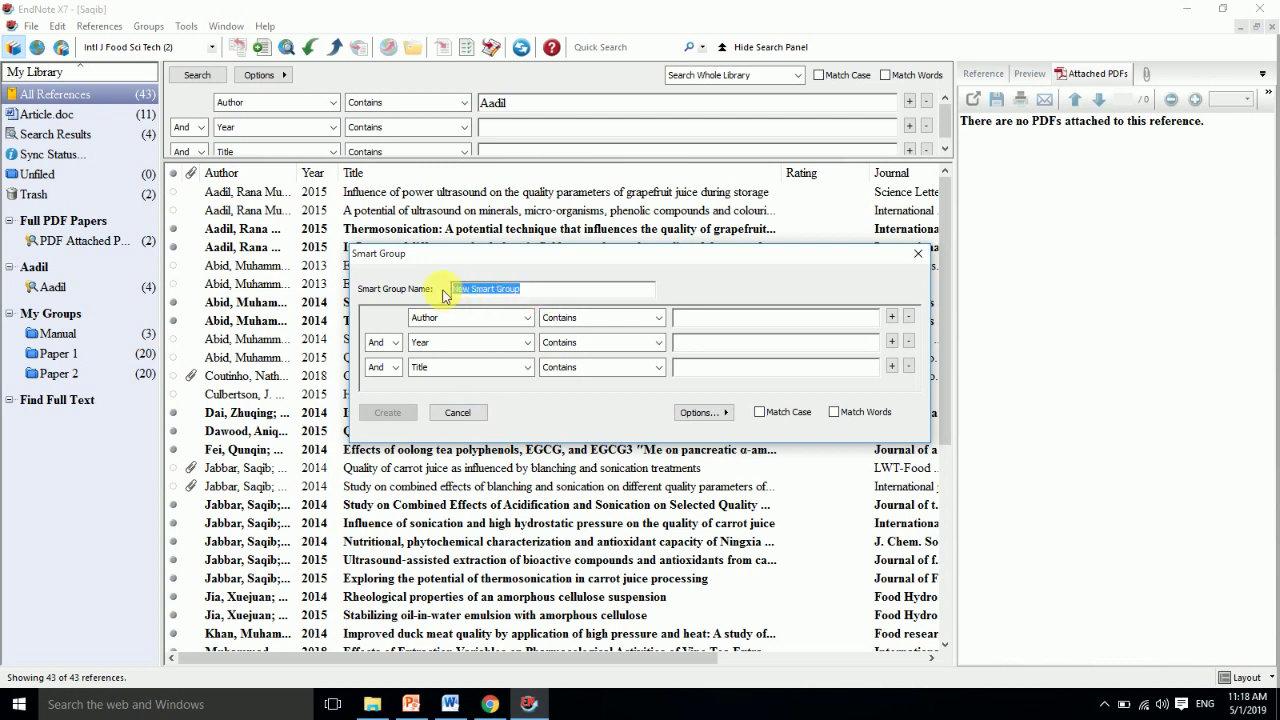
{"action": "type", "text": "Saqib"}
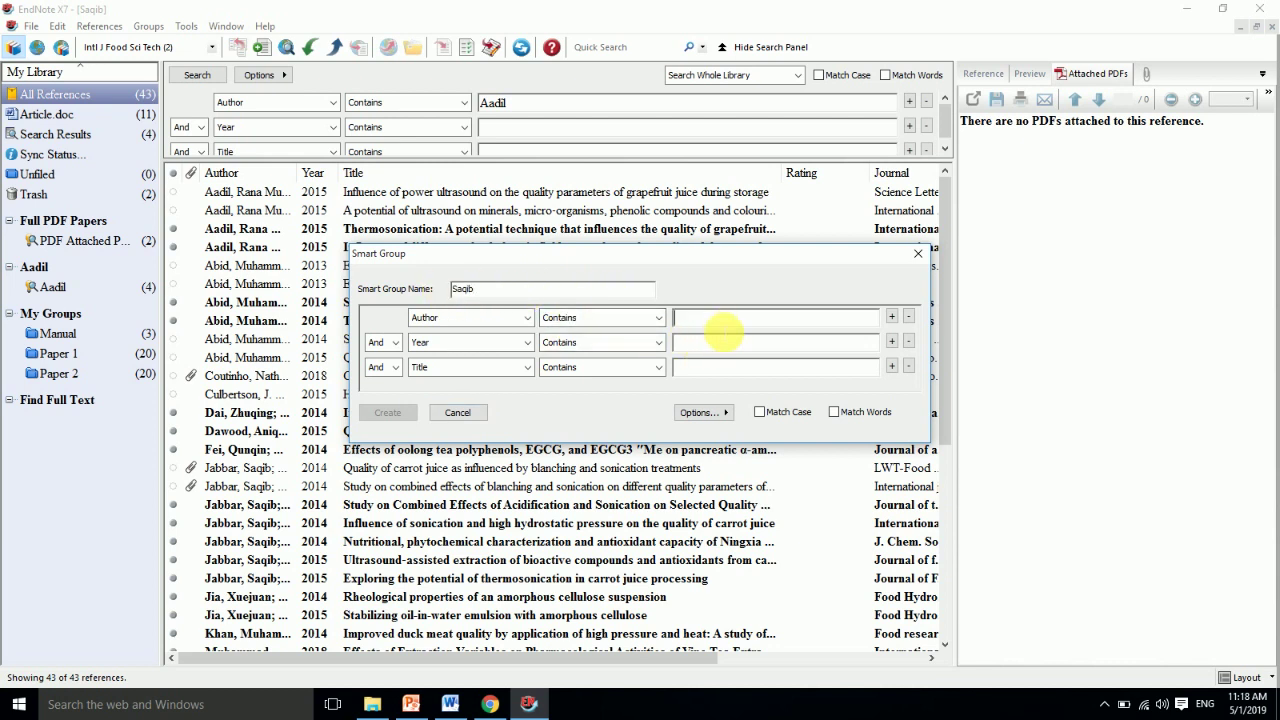
{"action": "type", "text": "Saqib"}
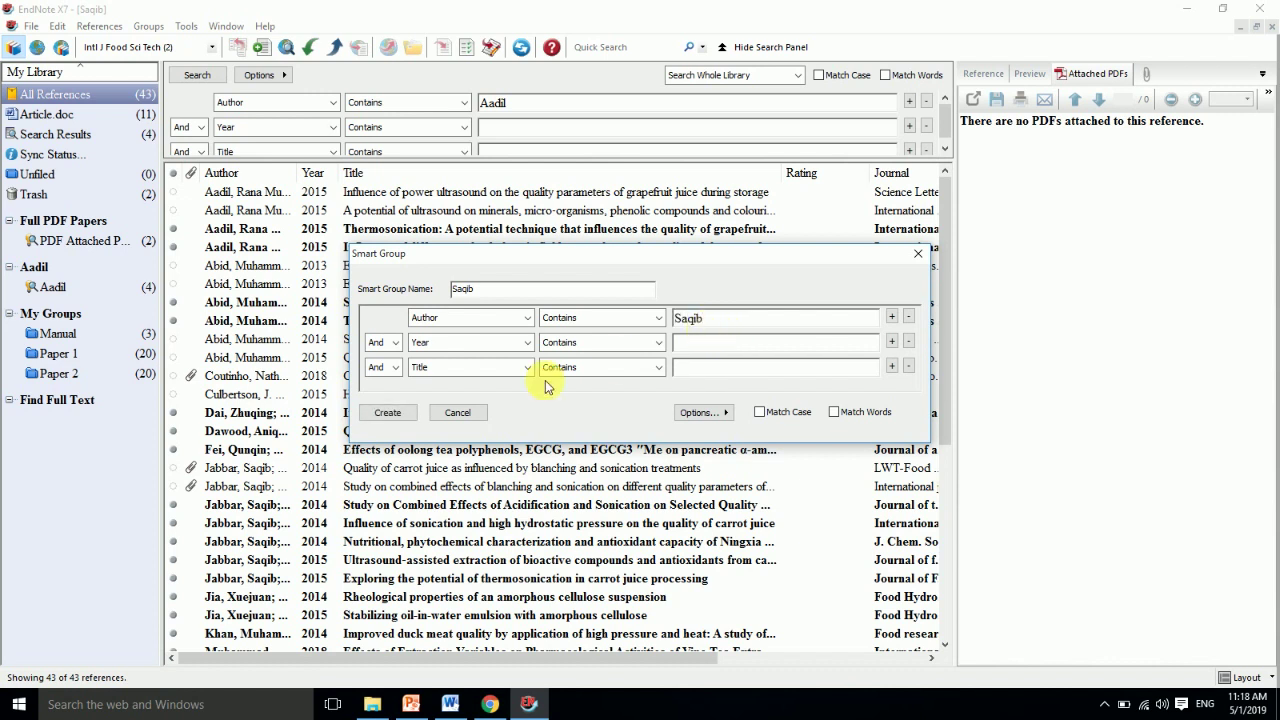
{"action": "left_click", "coordinate": [388, 413]}
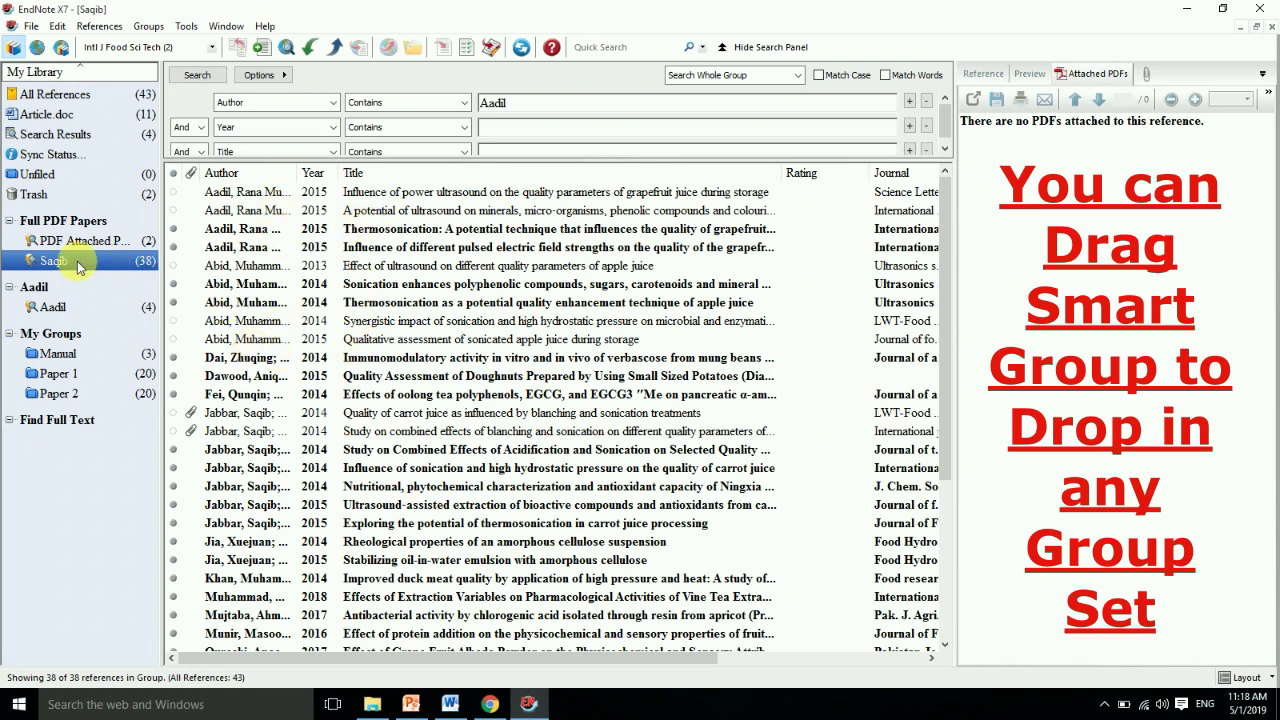
{"action": "mouse_move", "coordinate": [86, 273]}
{"action": "left_mouse_down"}
{"action": "mouse_move", "coordinate": [52, 291]}
{"action": "mouse_move", "coordinate": [57, 345]}
{"action": "left_mouse_up"}
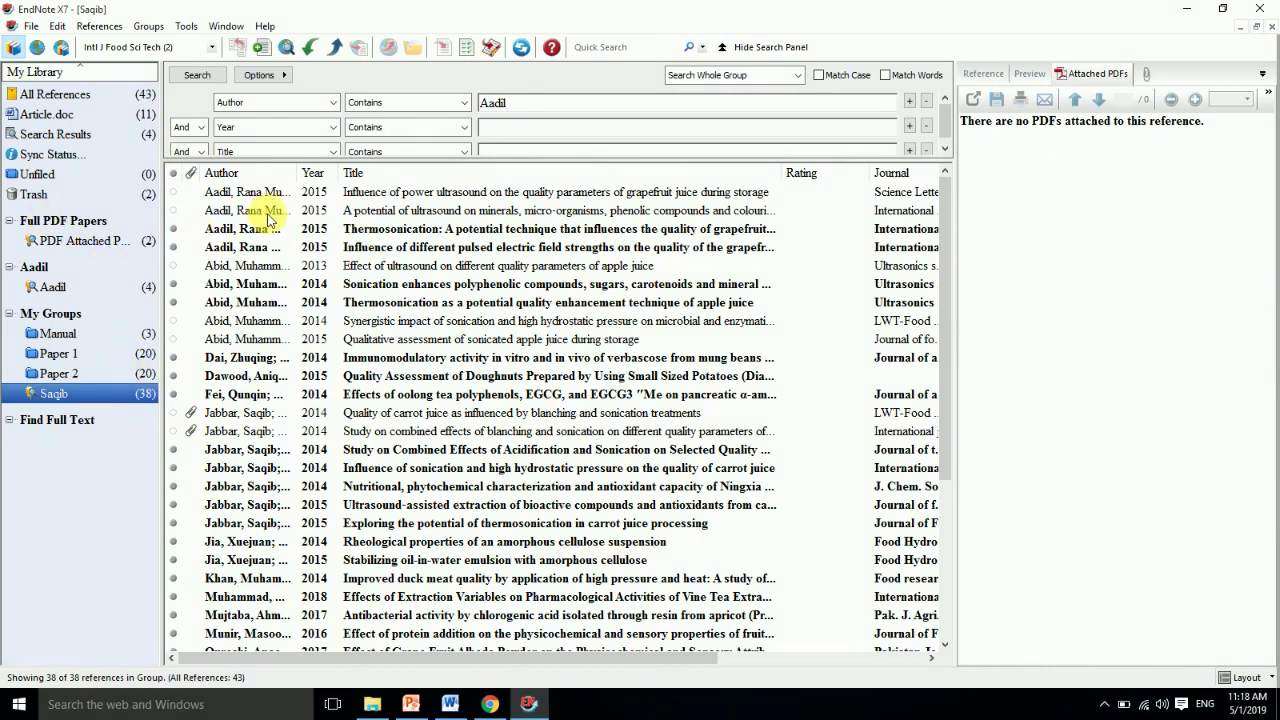
Step: Create a smart group for the second author's 21 references and move it into the author group set
{"action": "left_click", "coordinate": [148, 26]}
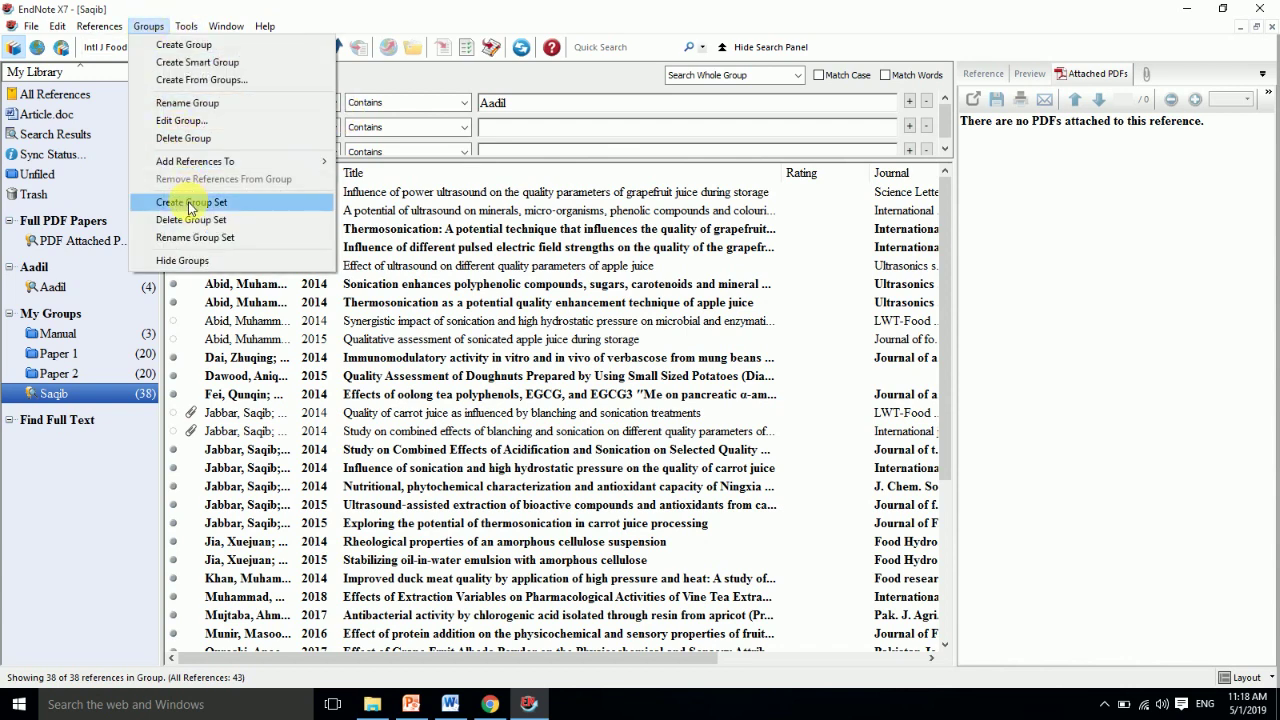
{"action": "left_click", "coordinate": [204, 66]}
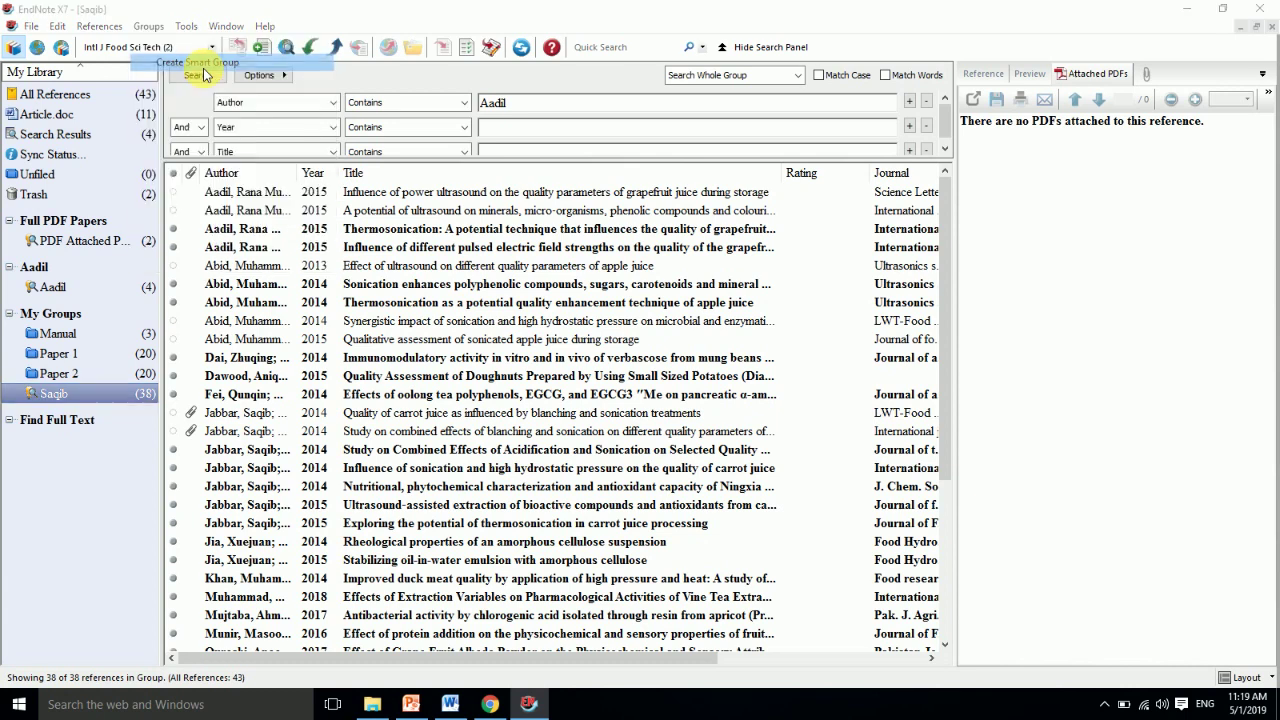
{"action": "left_click_drag", "start_coordinate": [539, 296], "coordinate": [440, 288]}
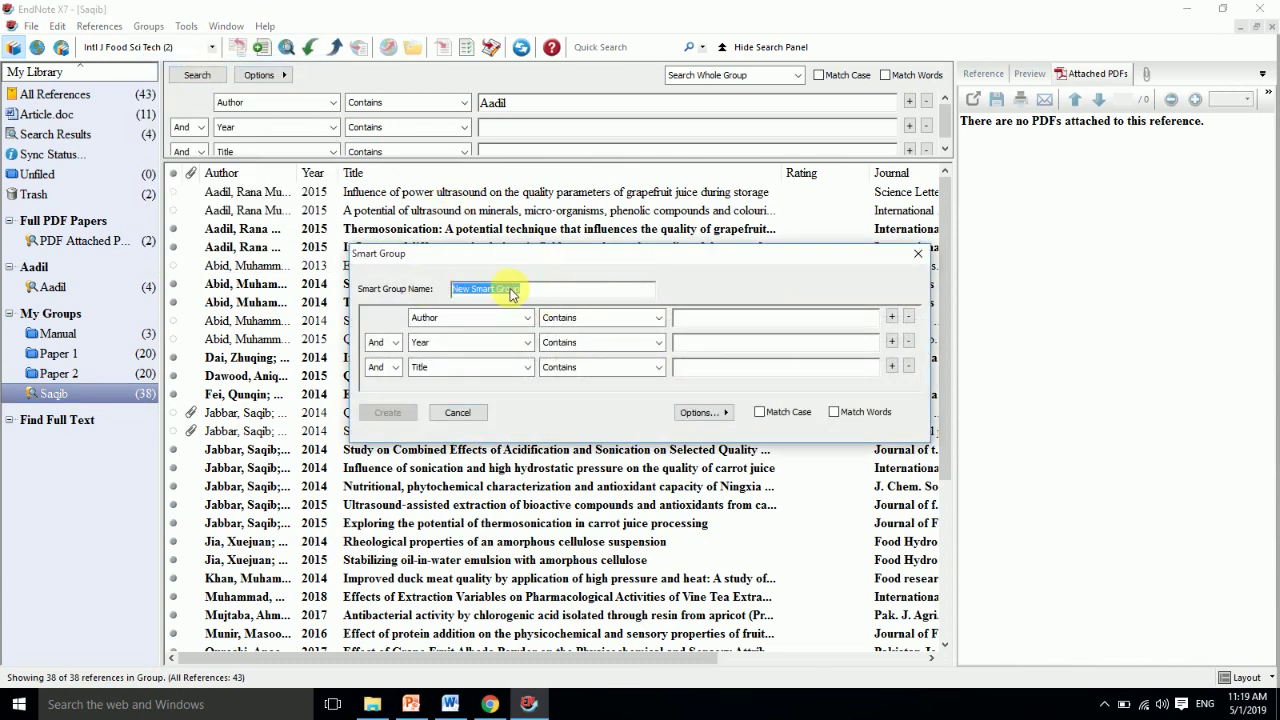
{"action": "type", "text": "Abid"}
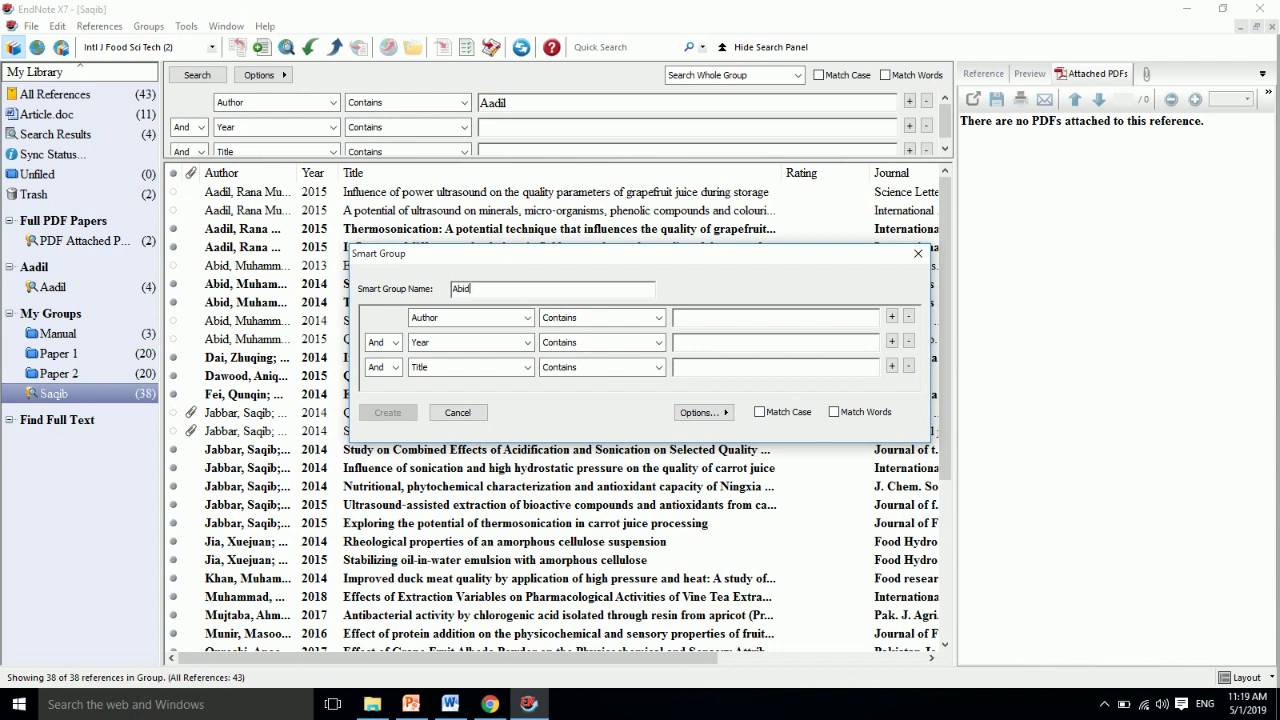
{"action": "type", "text": "Abid"}
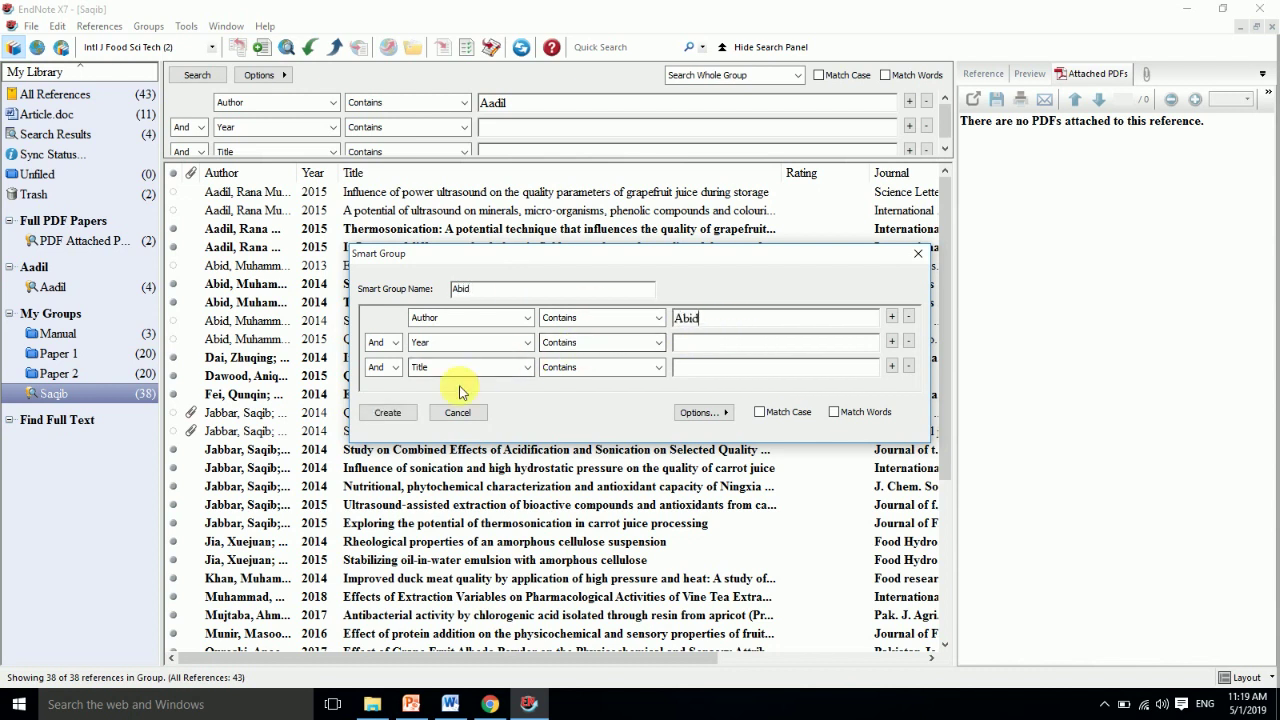
{"action": "left_click", "coordinate": [388, 414]}
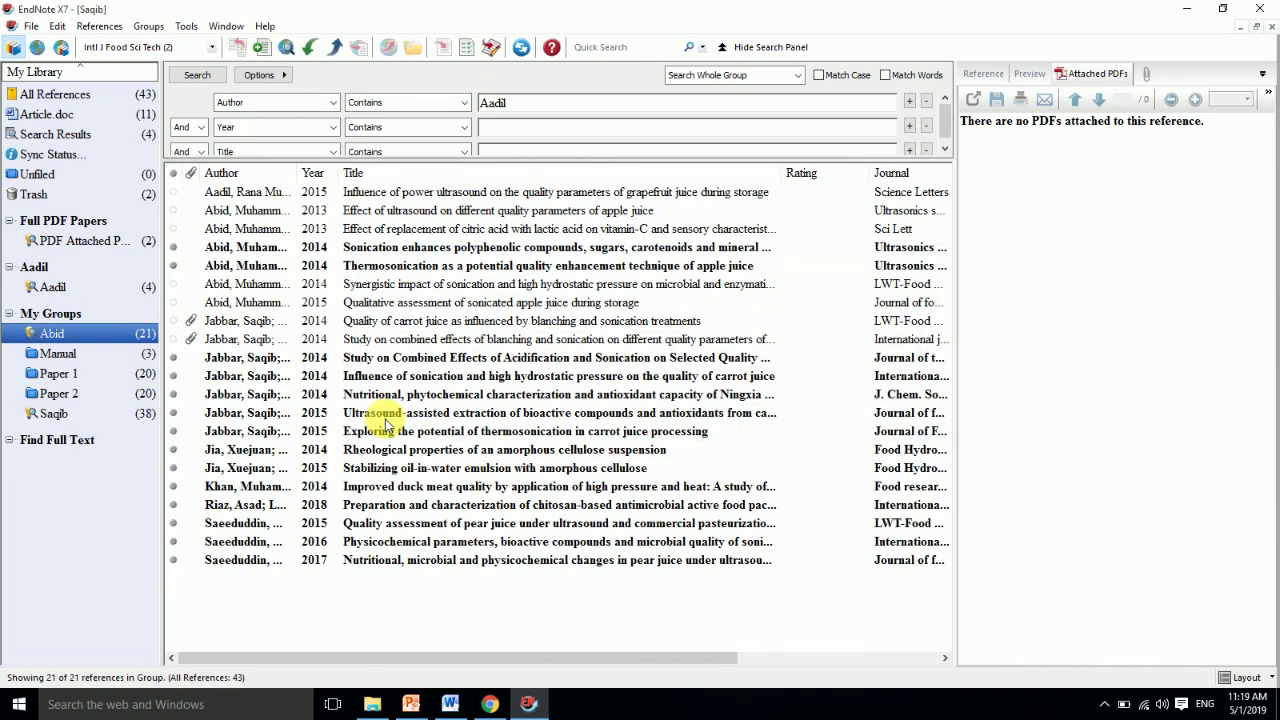
{"action": "left_click", "coordinate": [86, 344]}
{"action": "left_click_drag", "start_coordinate": [97, 352], "coordinate": [89, 286]}
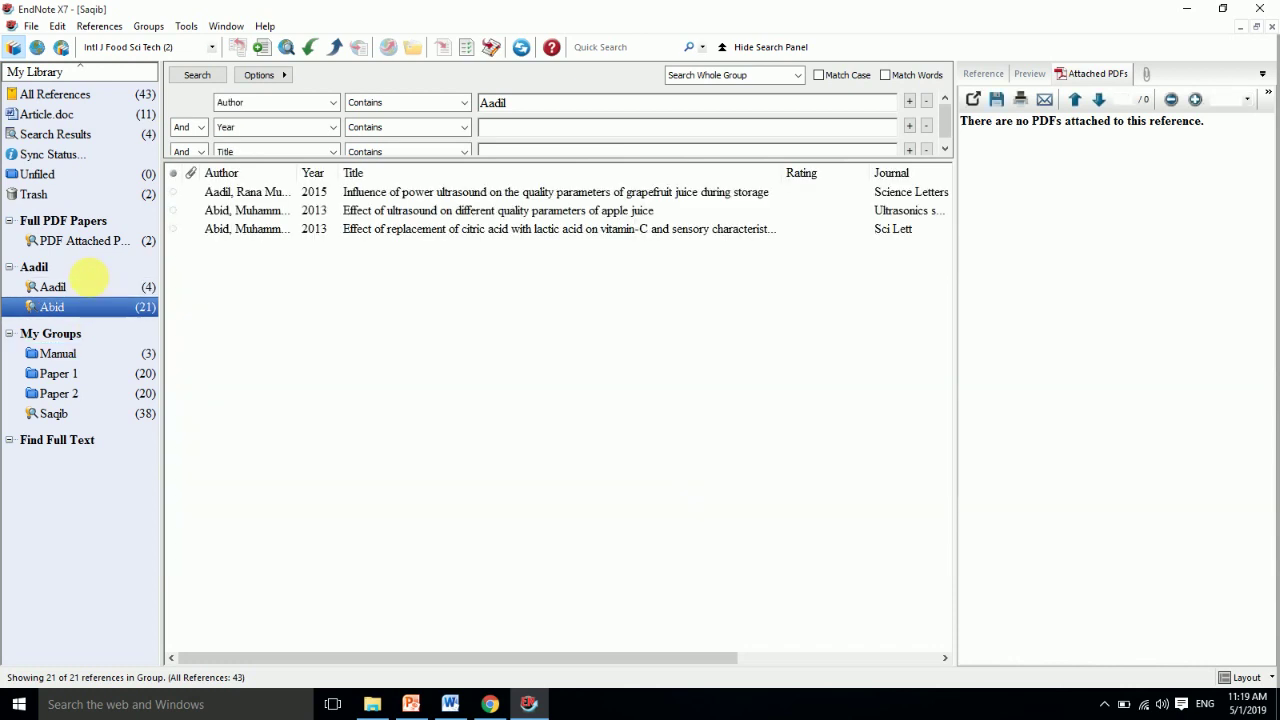
{"action": "left_click", "coordinate": [412, 705]}
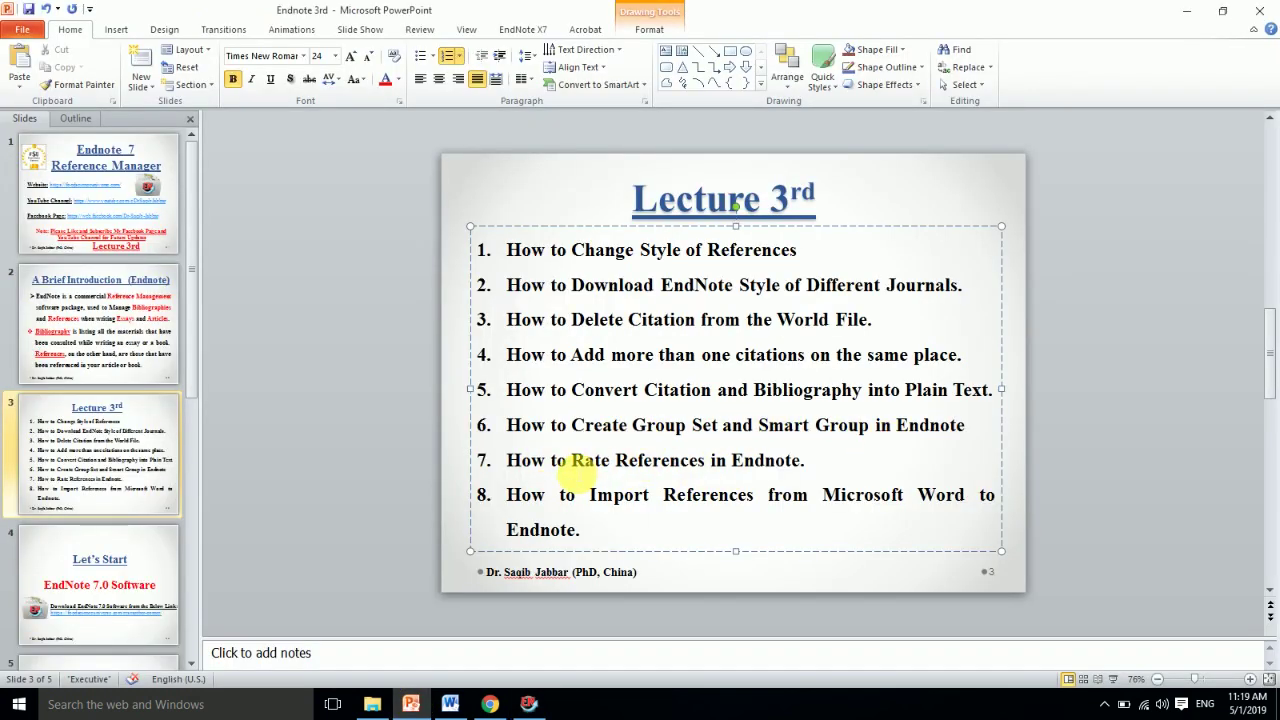
{"action": "left_click", "coordinate": [661, 462]}
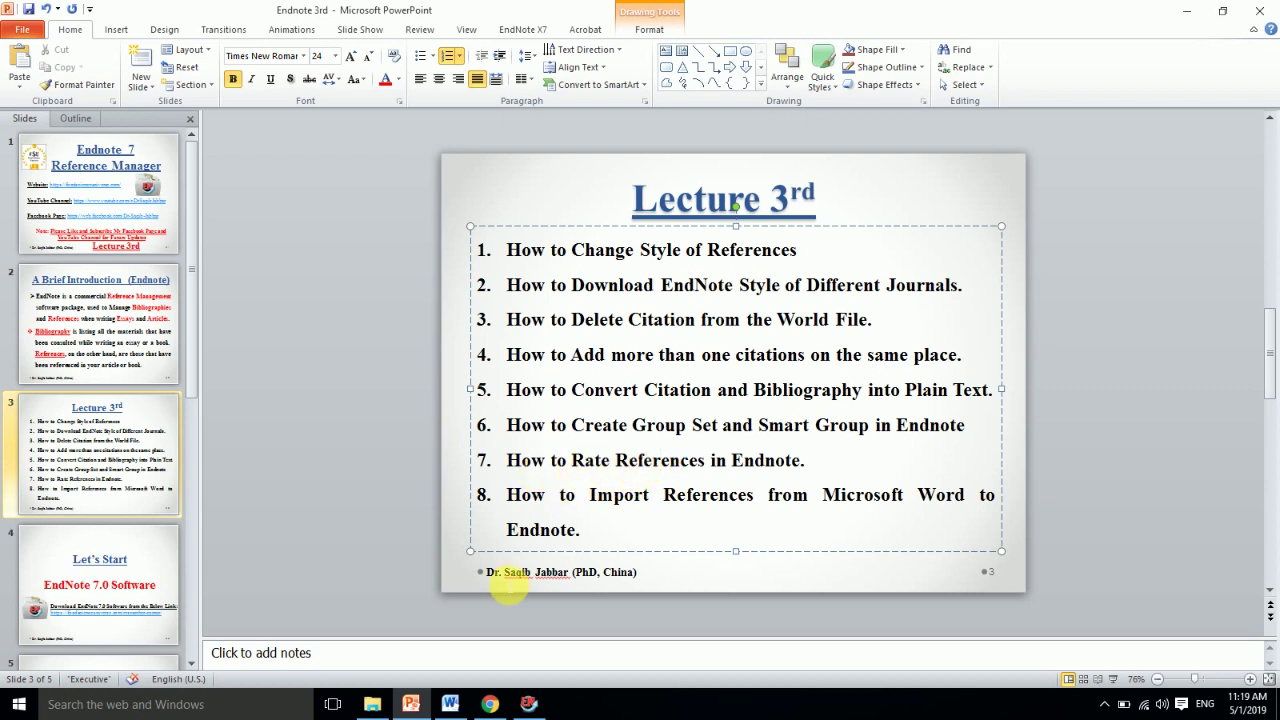
{"action": "left_click", "coordinate": [529, 703]}
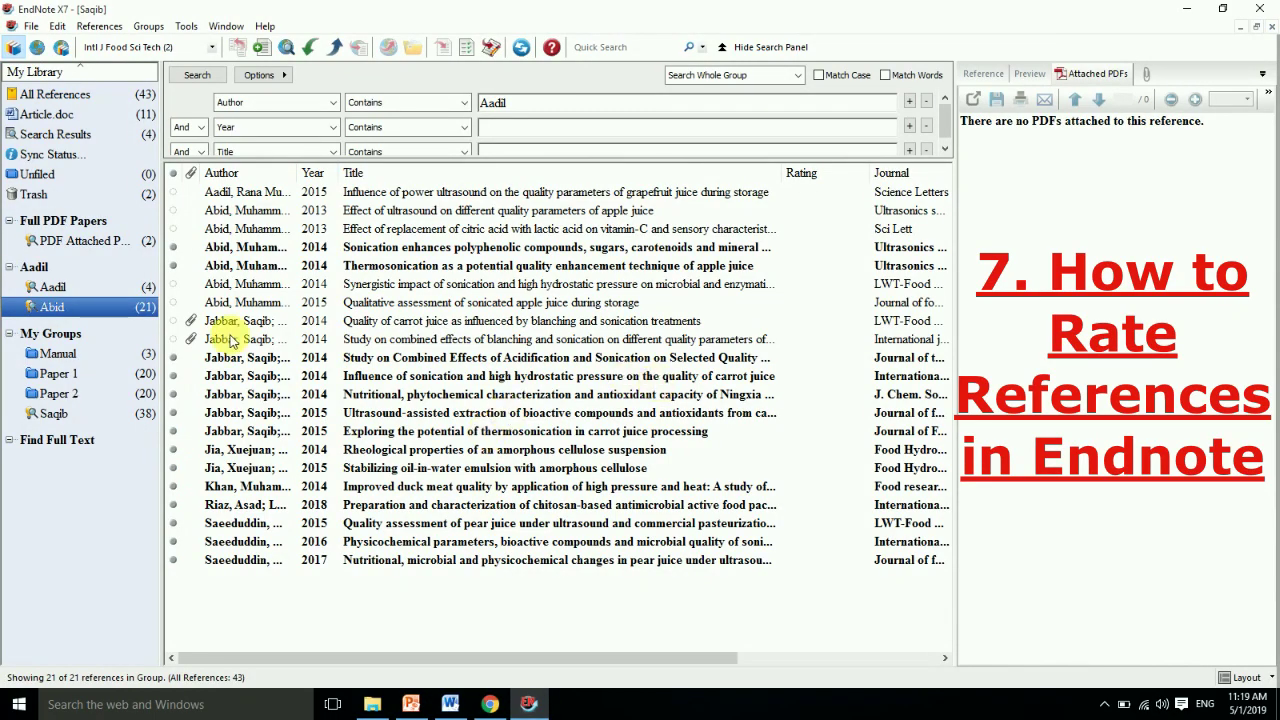
Step: Show all 43 references and give the 2018 cold plasma reference a star rating
{"action": "left_click", "coordinate": [49, 96]}
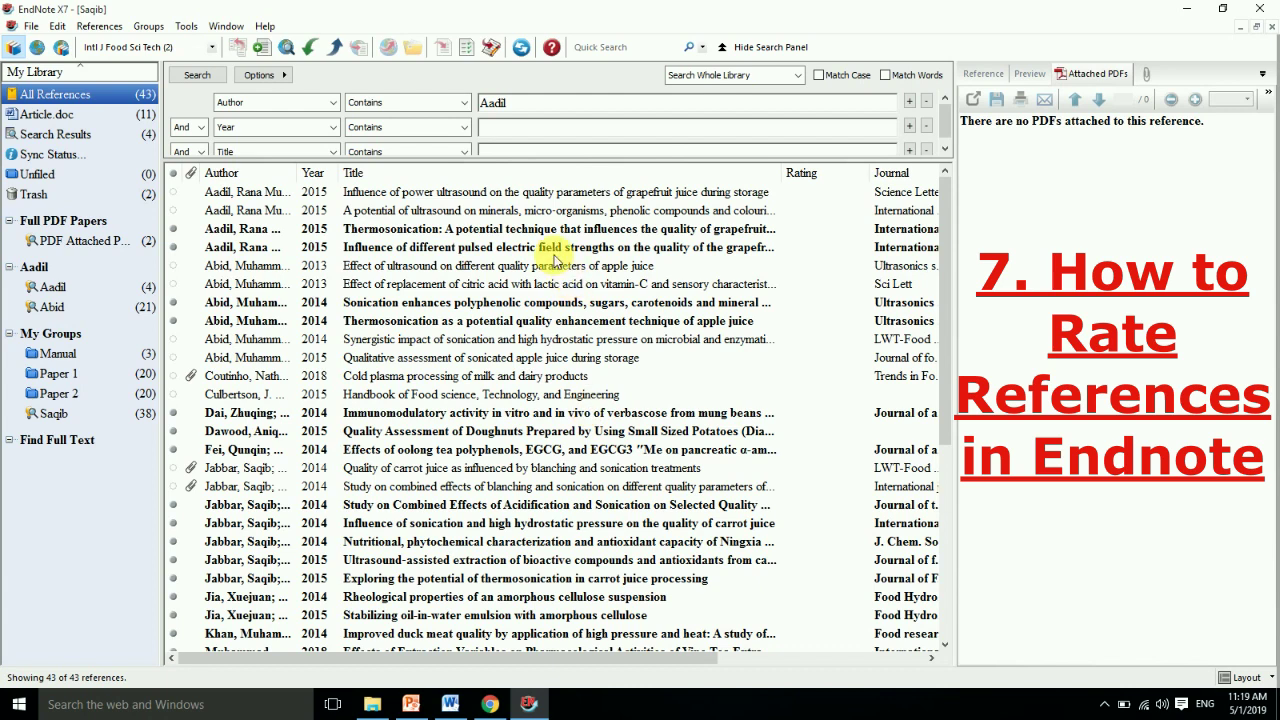
{"action": "left_click", "coordinate": [465, 376]}
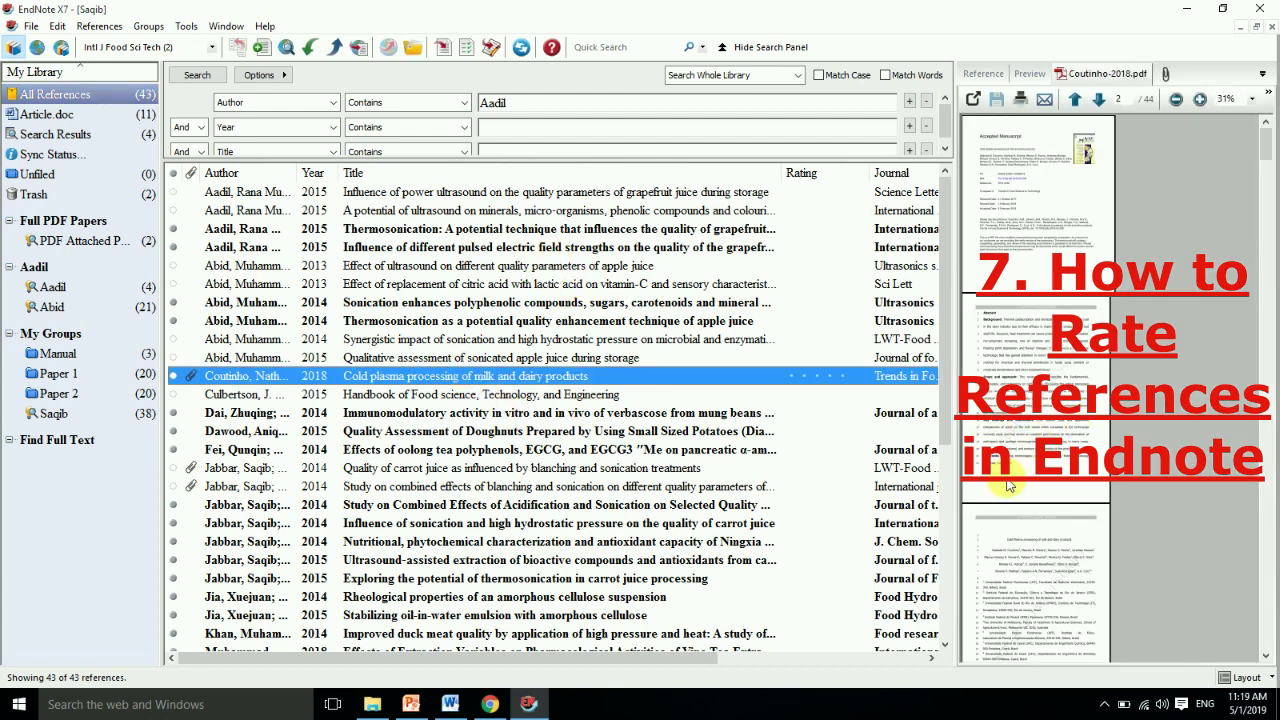
{"action": "left_click", "coordinate": [791, 376]}
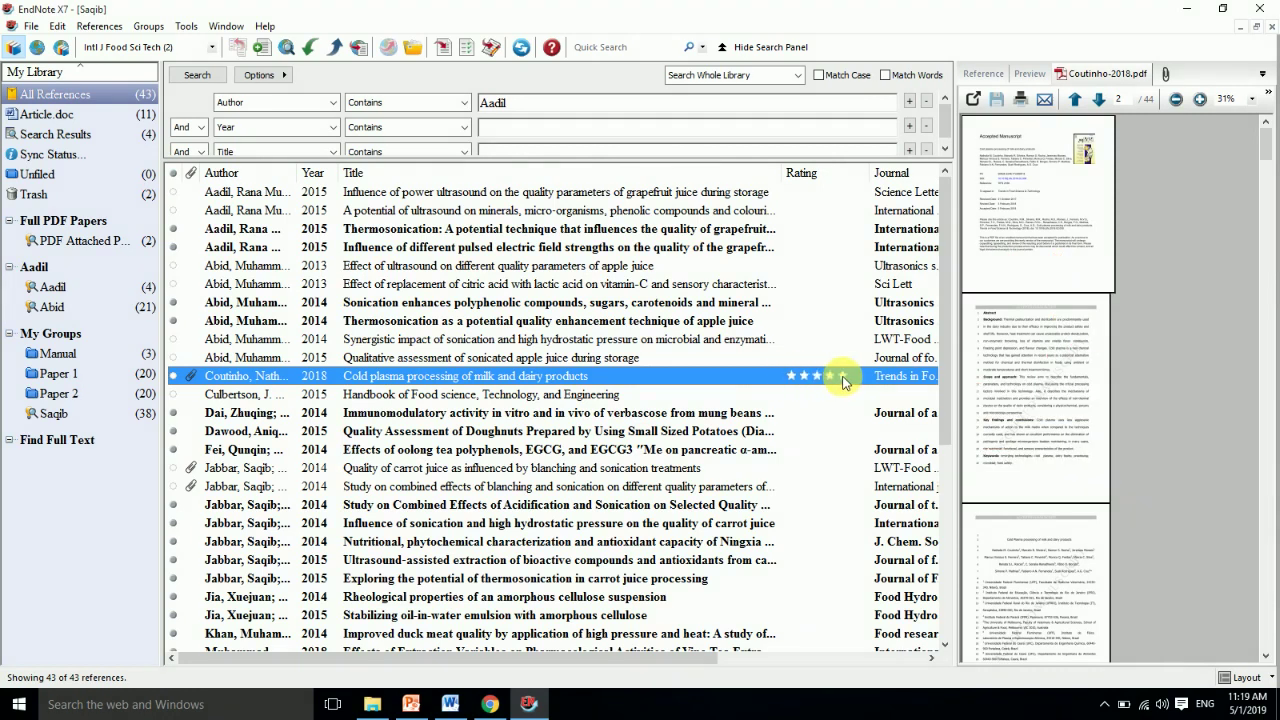
Step: Give five stars to the 2014 blanching and sonication study and the Thermosonication paper
{"action": "left_click", "coordinate": [250, 487]}
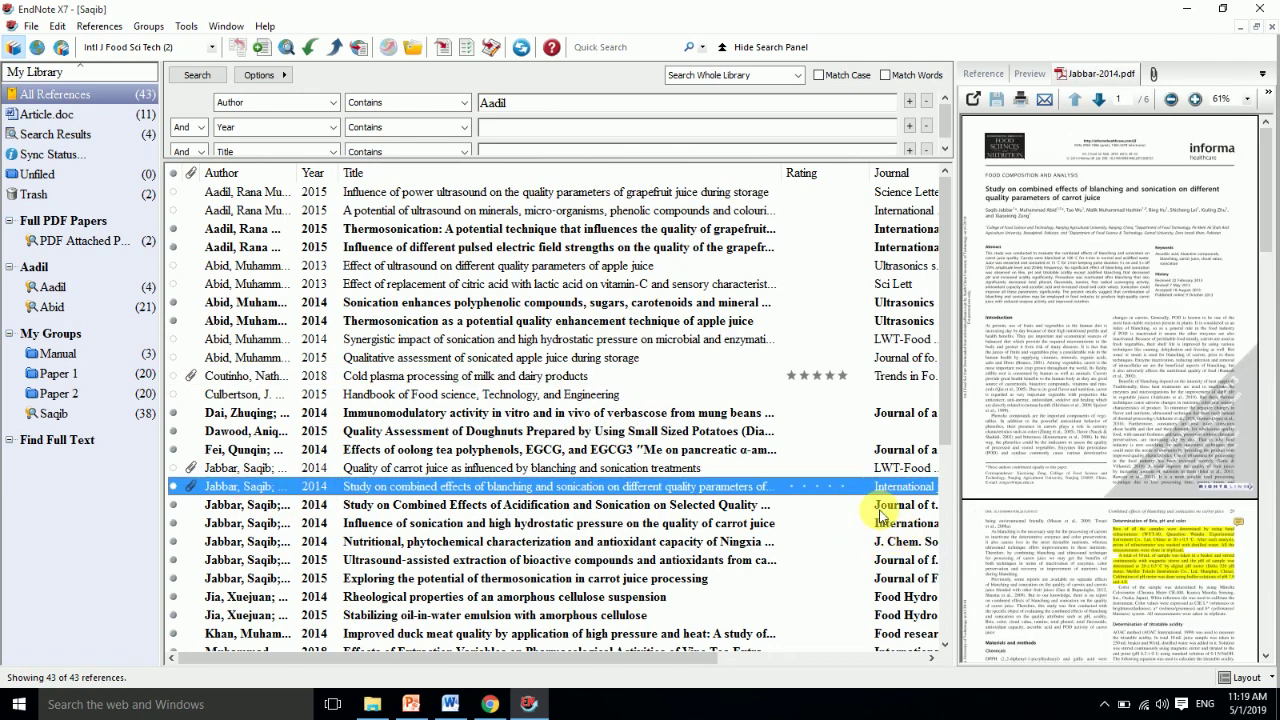
{"action": "left_click", "coordinate": [790, 487]}
{"action": "left_click", "coordinate": [840, 486]}
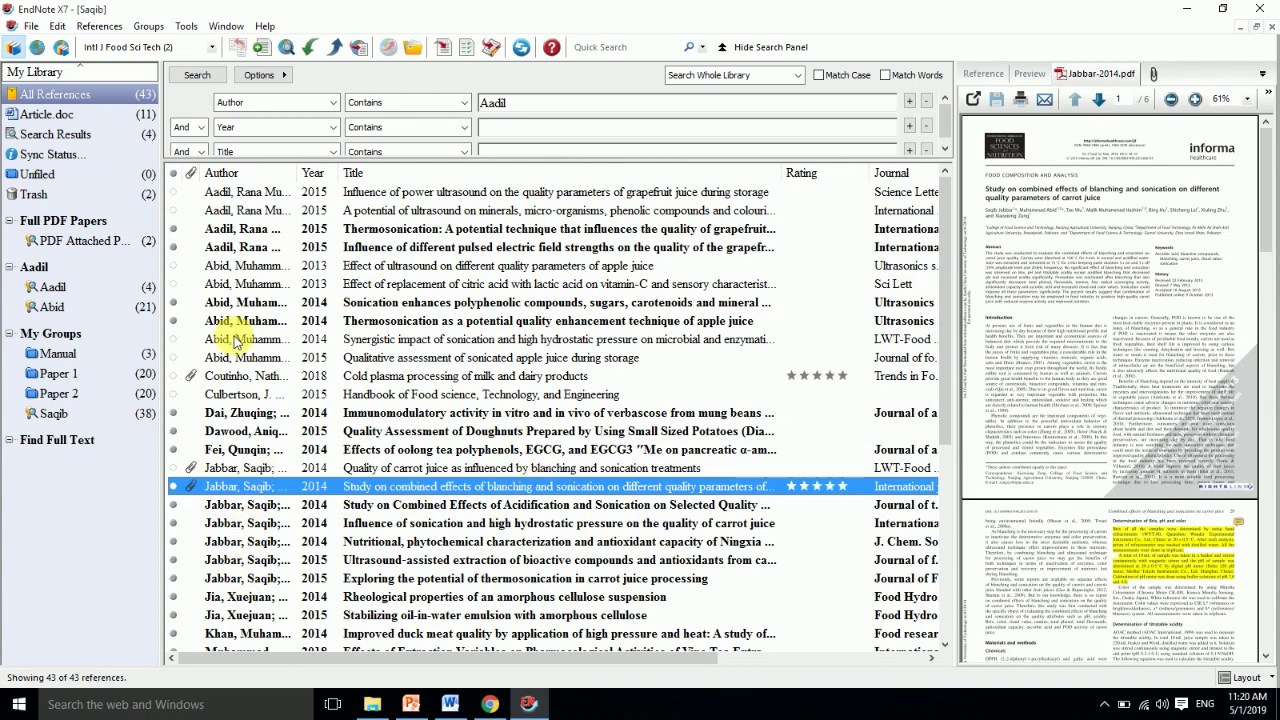
{"action": "left_click", "coordinate": [233, 229]}
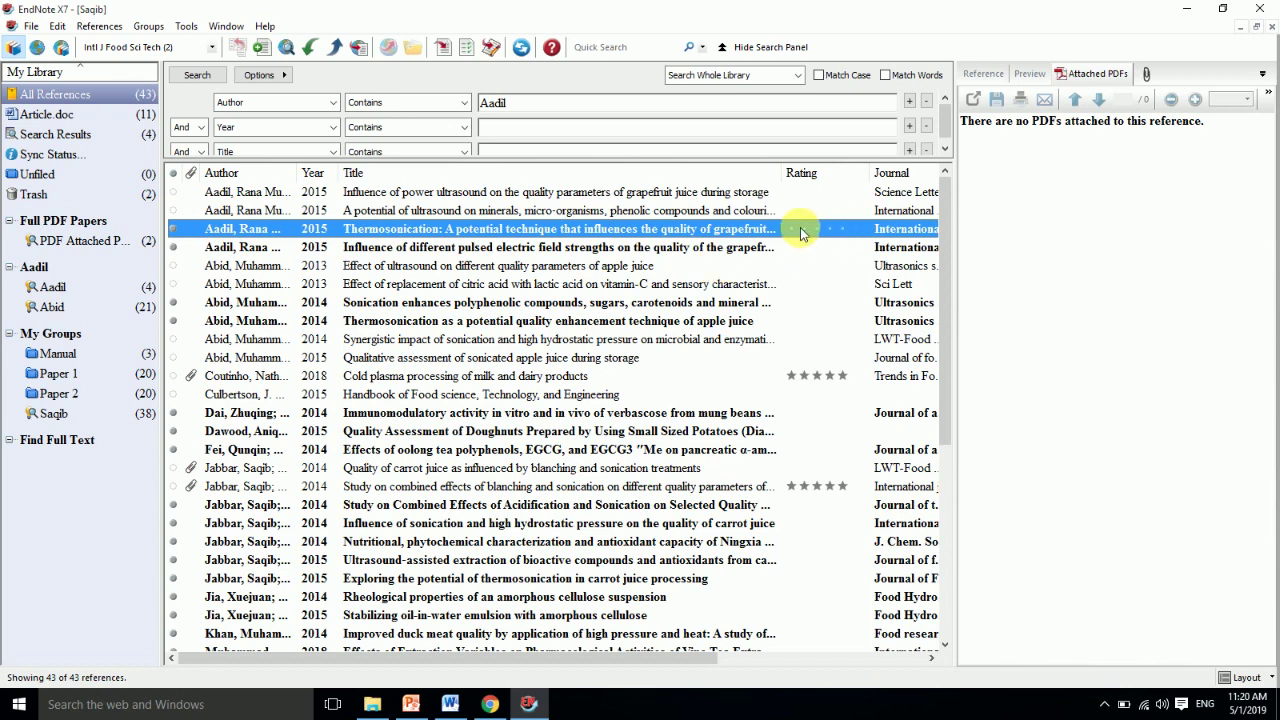
{"action": "left_click", "coordinate": [841, 228]}
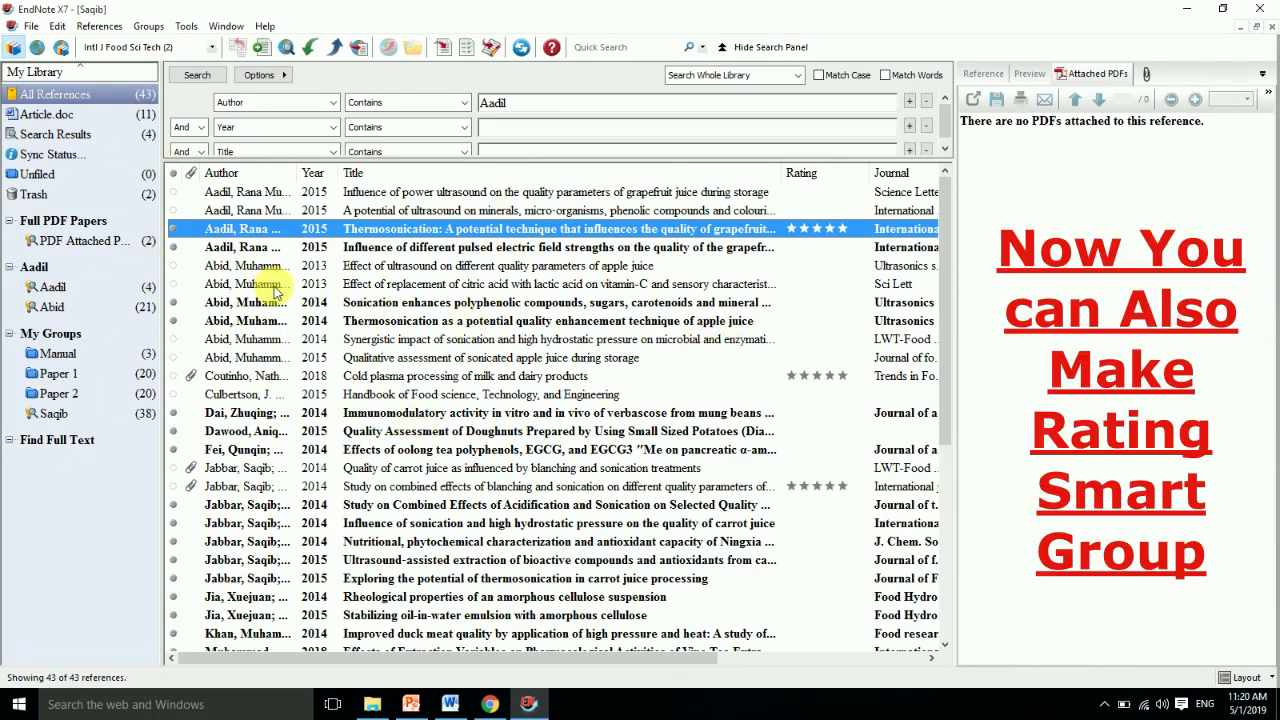
Step: Create a 'Rating' smart group matching Rating is five stars, then bring up the lecture slides
{"action": "left_click", "coordinate": [152, 27]}
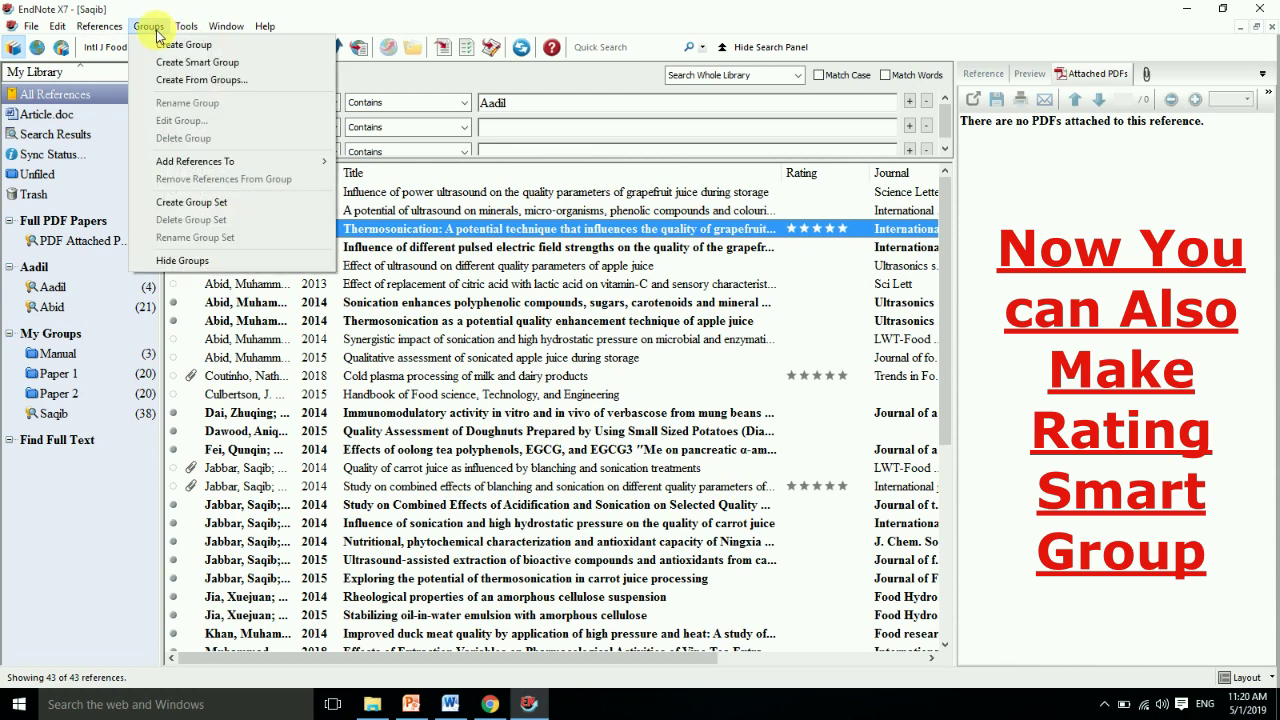
{"action": "left_click", "coordinate": [170, 62]}
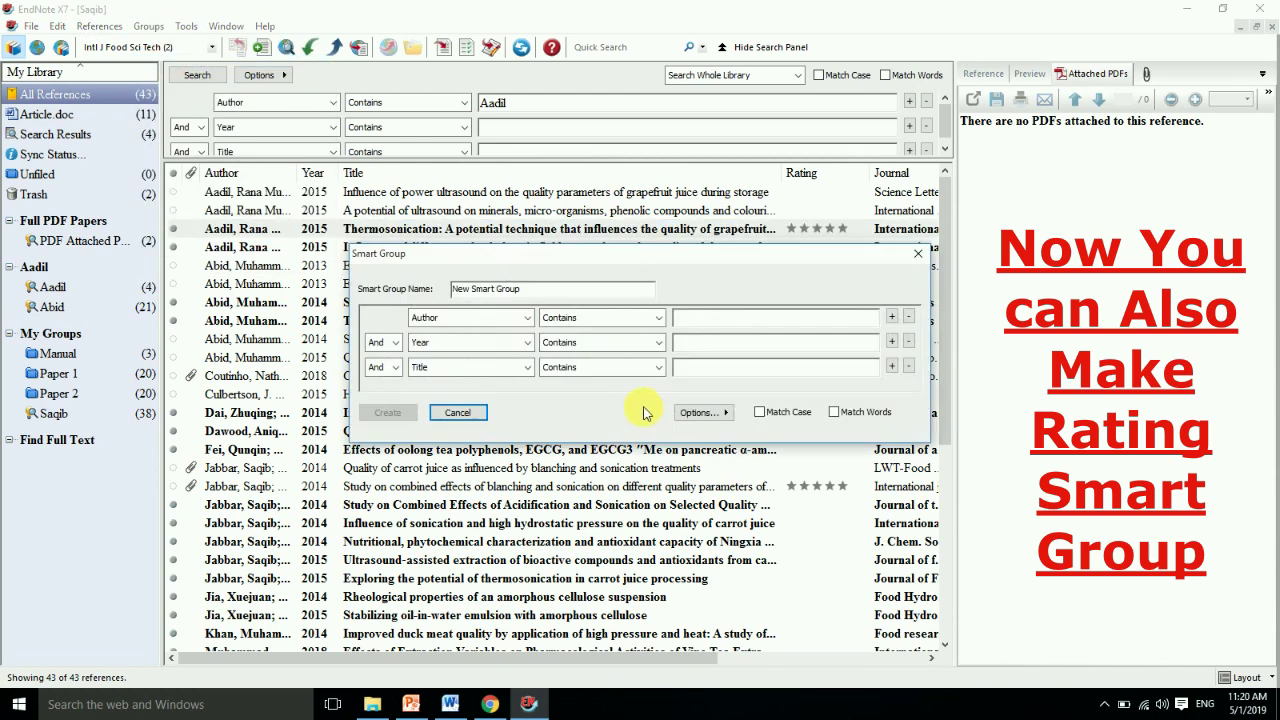
{"action": "left_click_drag", "start_coordinate": [520, 288], "coordinate": [424, 290]}
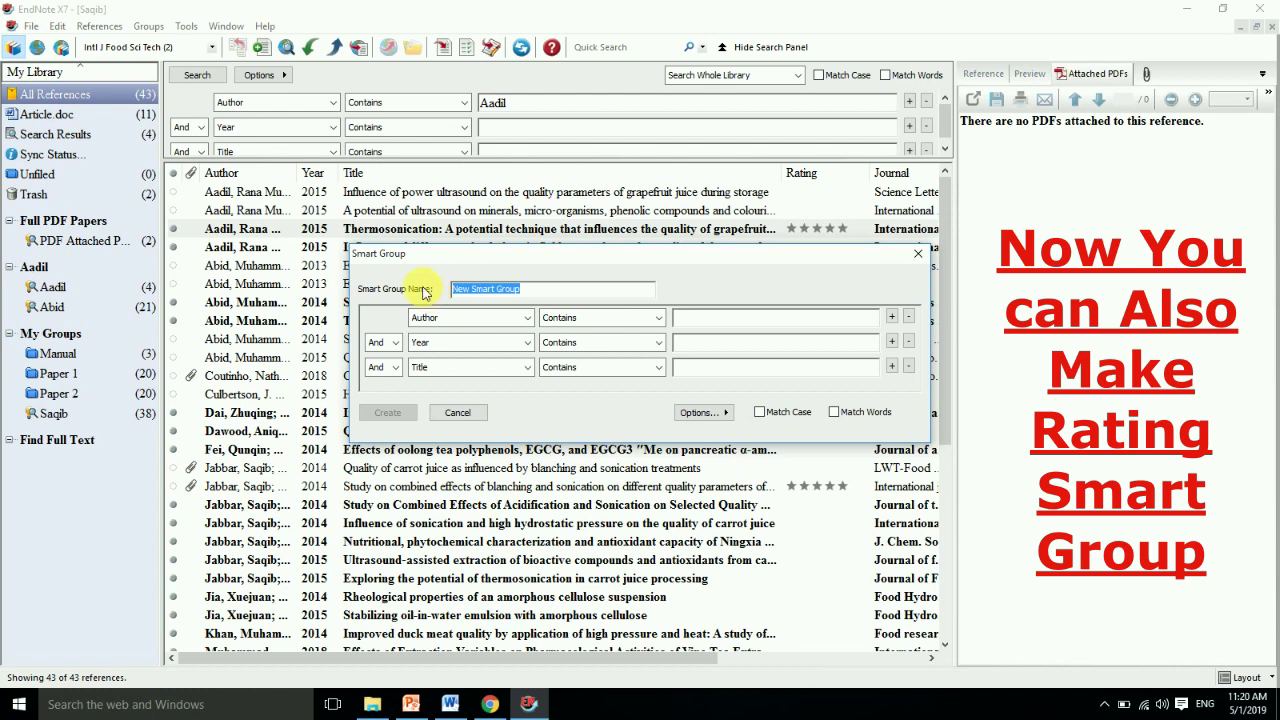
{"action": "type", "text": "Rating"}
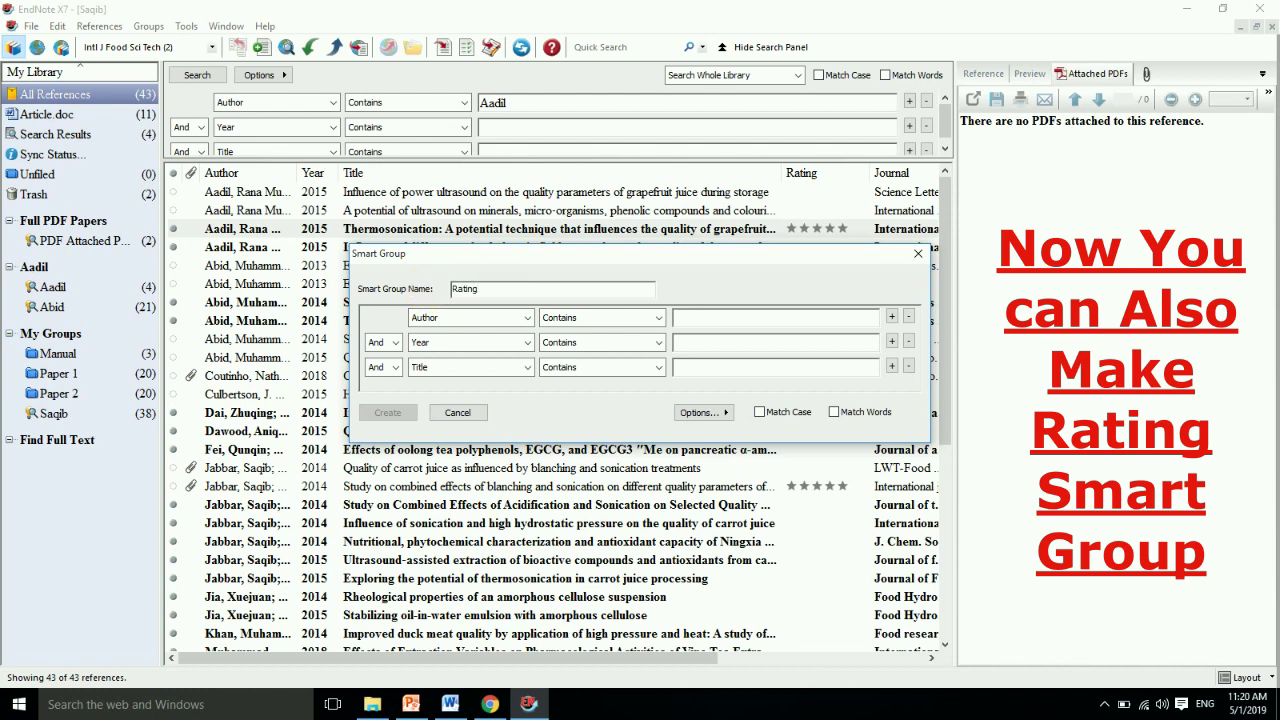
{"action": "left_click", "coordinate": [527, 317]}
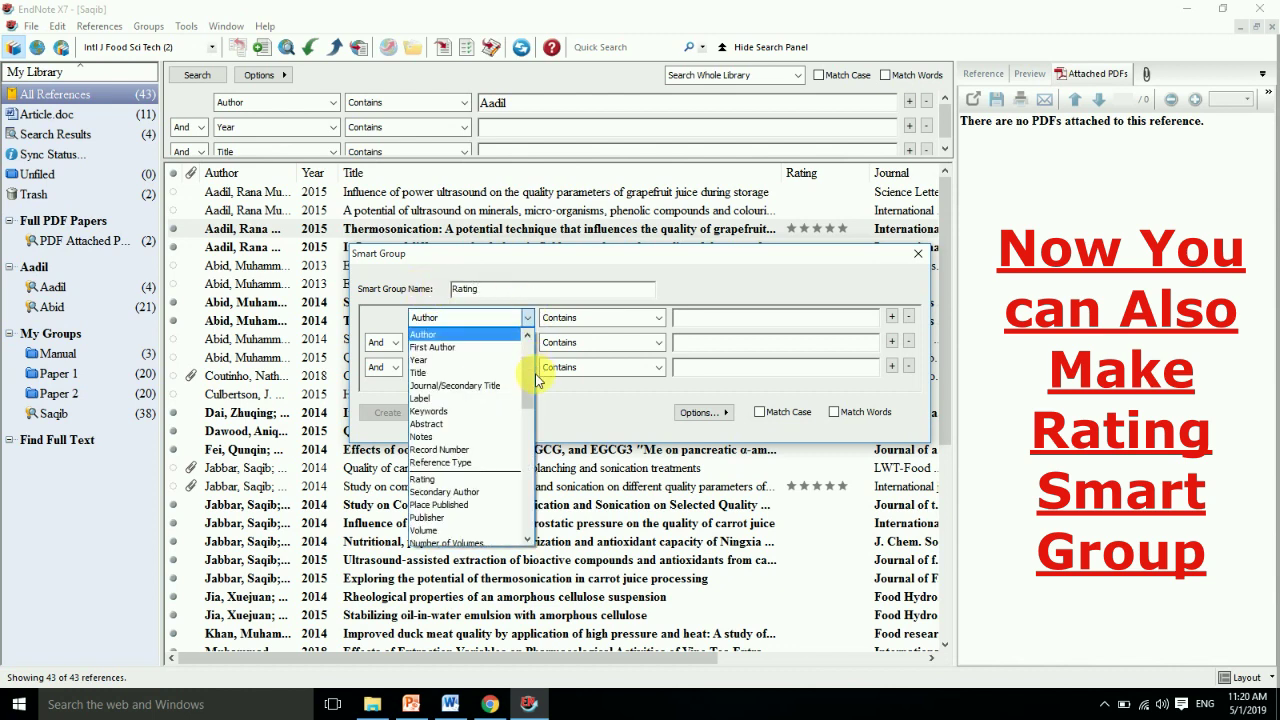
{"action": "left_click", "coordinate": [450, 479]}
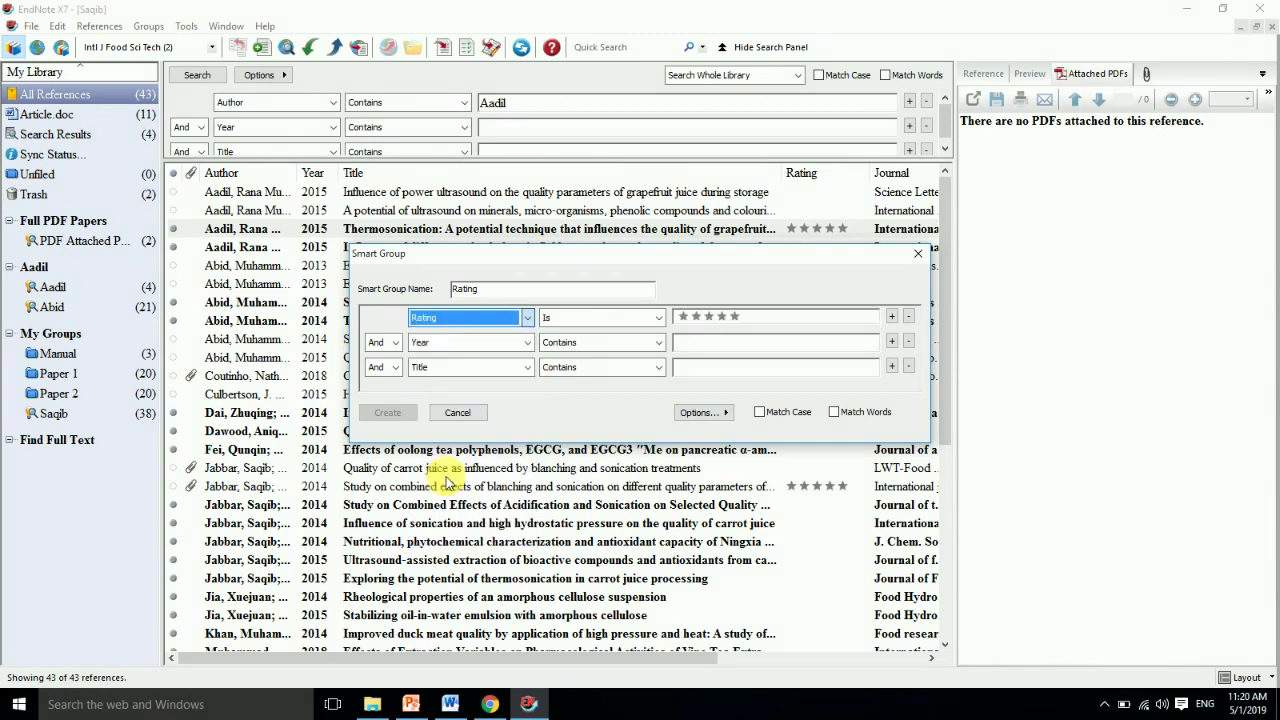
{"action": "left_click", "coordinate": [735, 317]}
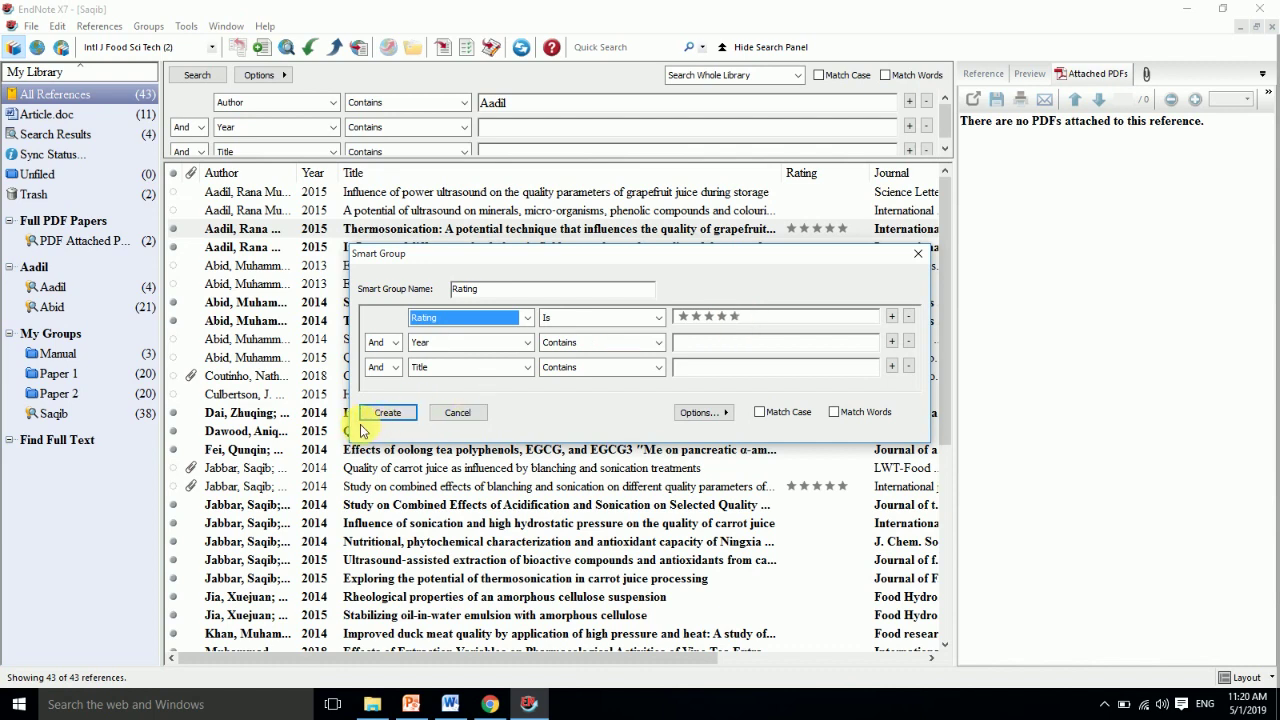
{"action": "left_click", "coordinate": [386, 414]}
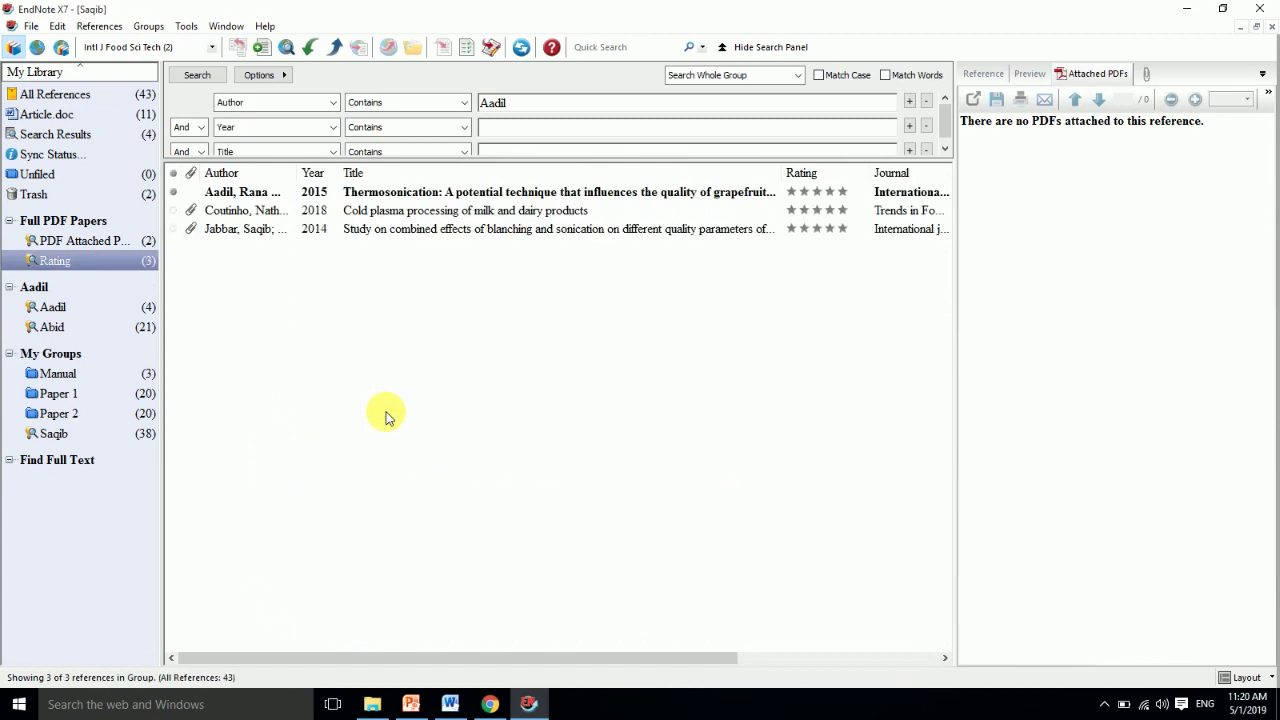
{"action": "left_click", "coordinate": [103, 266]}
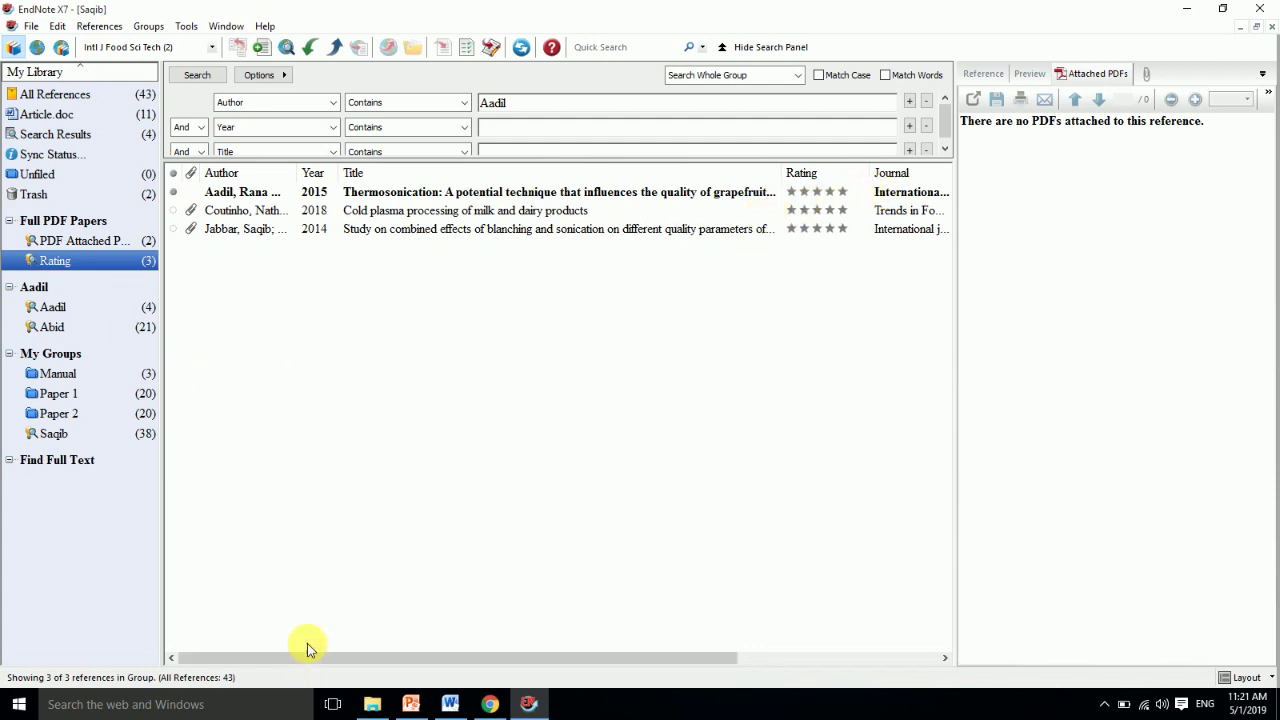
{"action": "left_click", "coordinate": [411, 704]}
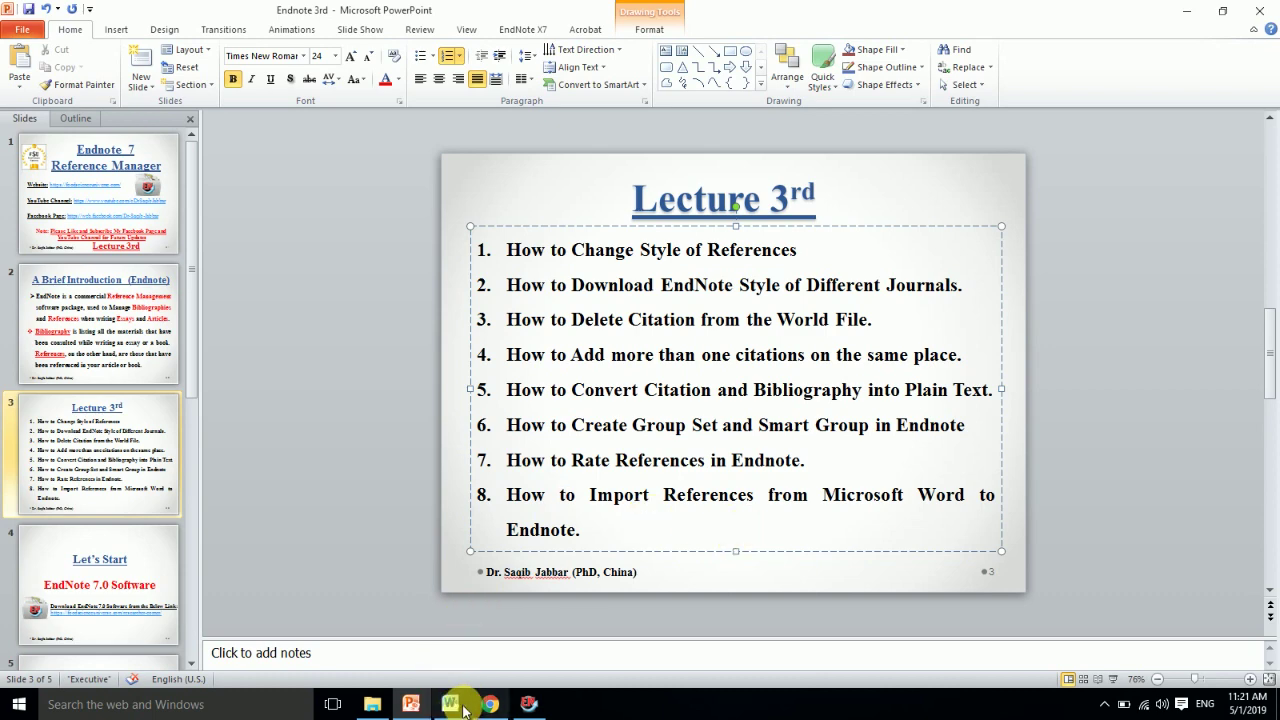
Step: Close EndNote, declining to sync the unsynced changes
{"action": "left_click", "coordinate": [525, 704]}
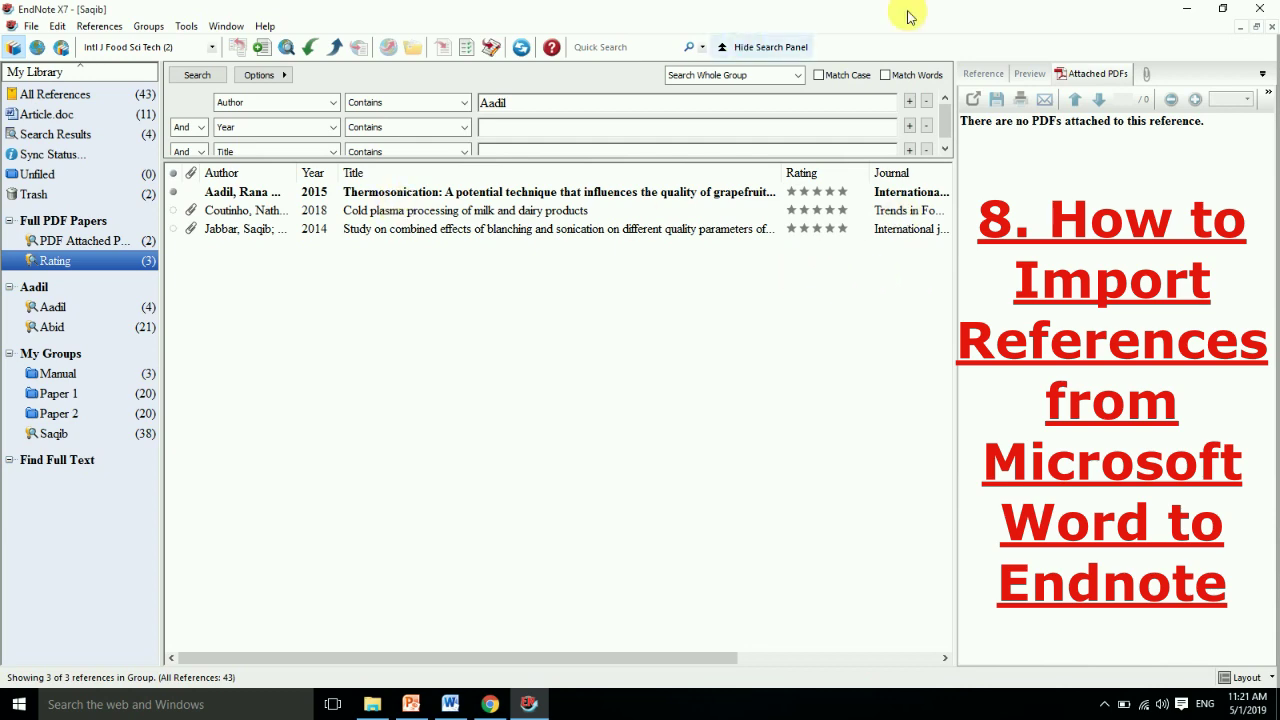
{"action": "left_click", "coordinate": [1262, 8]}
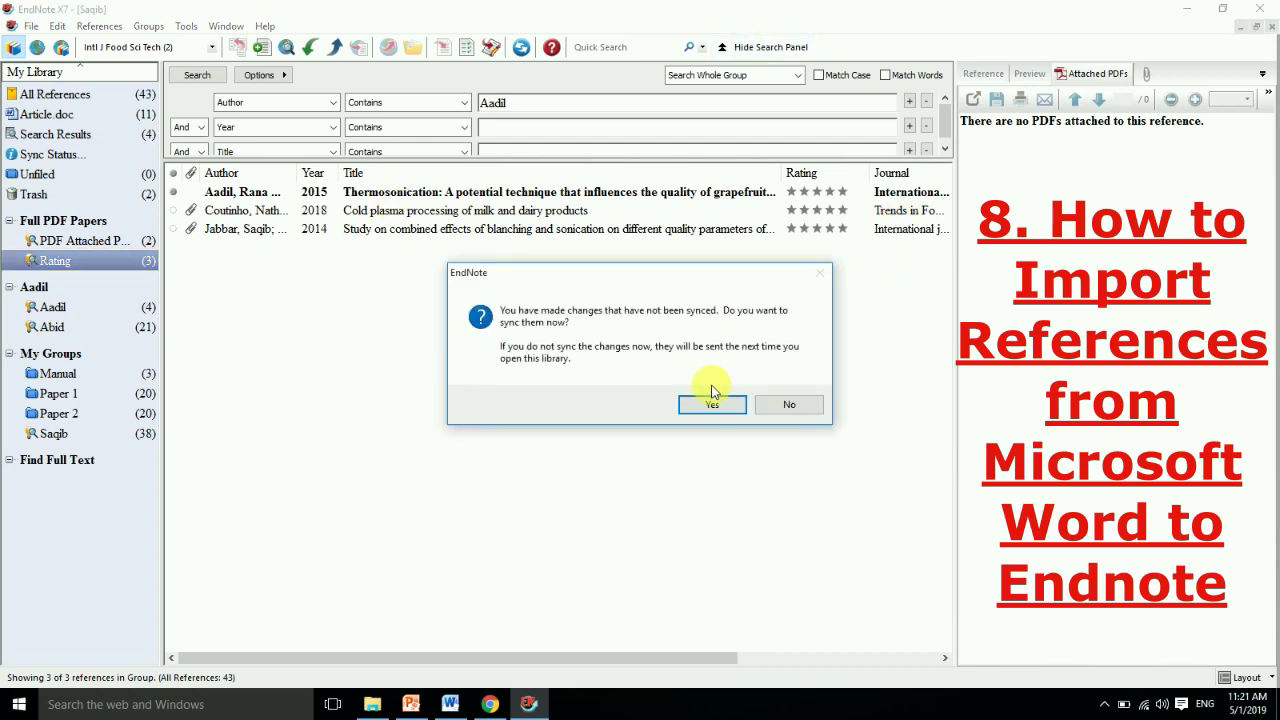
{"action": "left_click", "coordinate": [776, 405]}
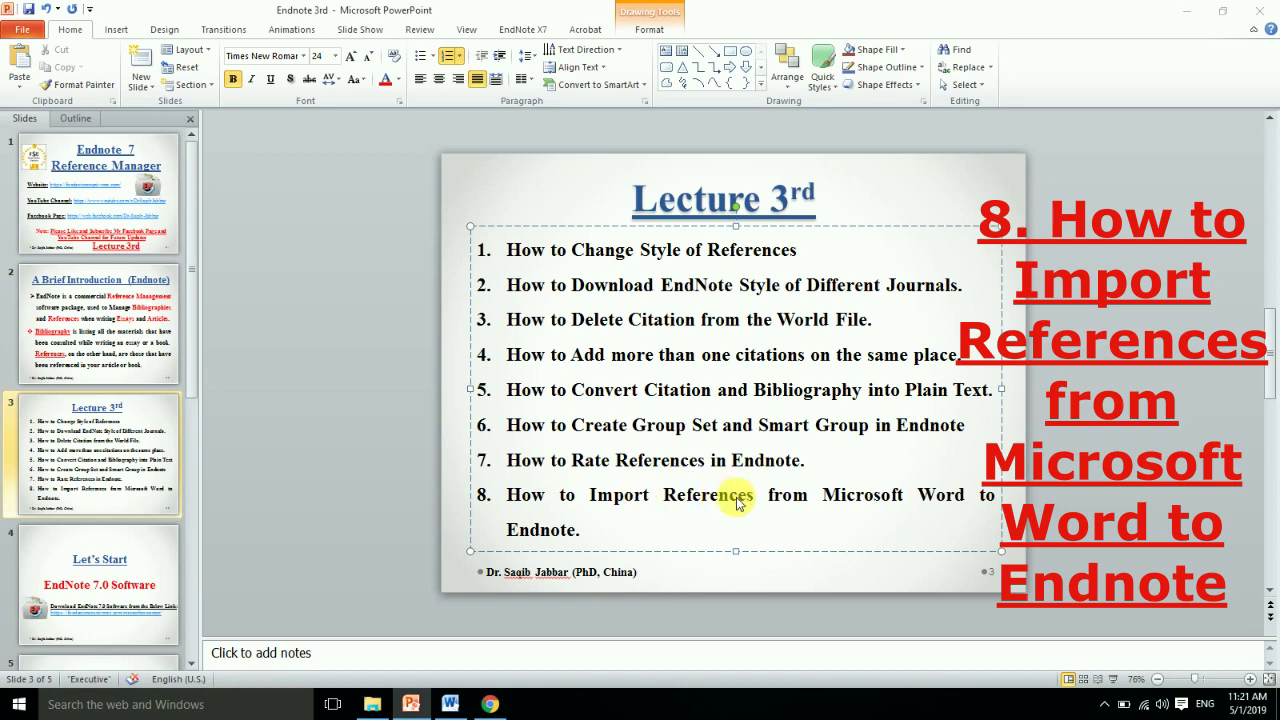
Step: Minimize the PowerPoint slides and close the Word article and Word
{"action": "left_click", "coordinate": [1182, 12]}
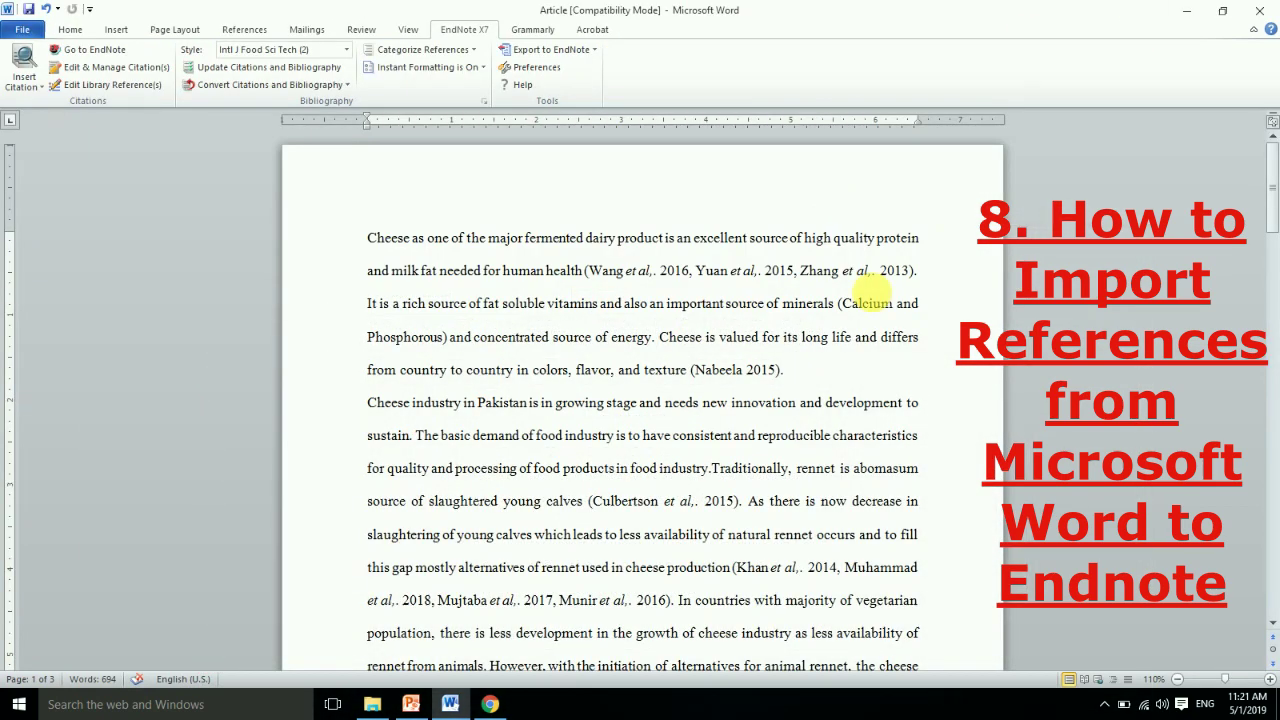
{"action": "left_click", "coordinate": [1260, 12]}
{"action": "left_click", "coordinate": [1260, 12]}
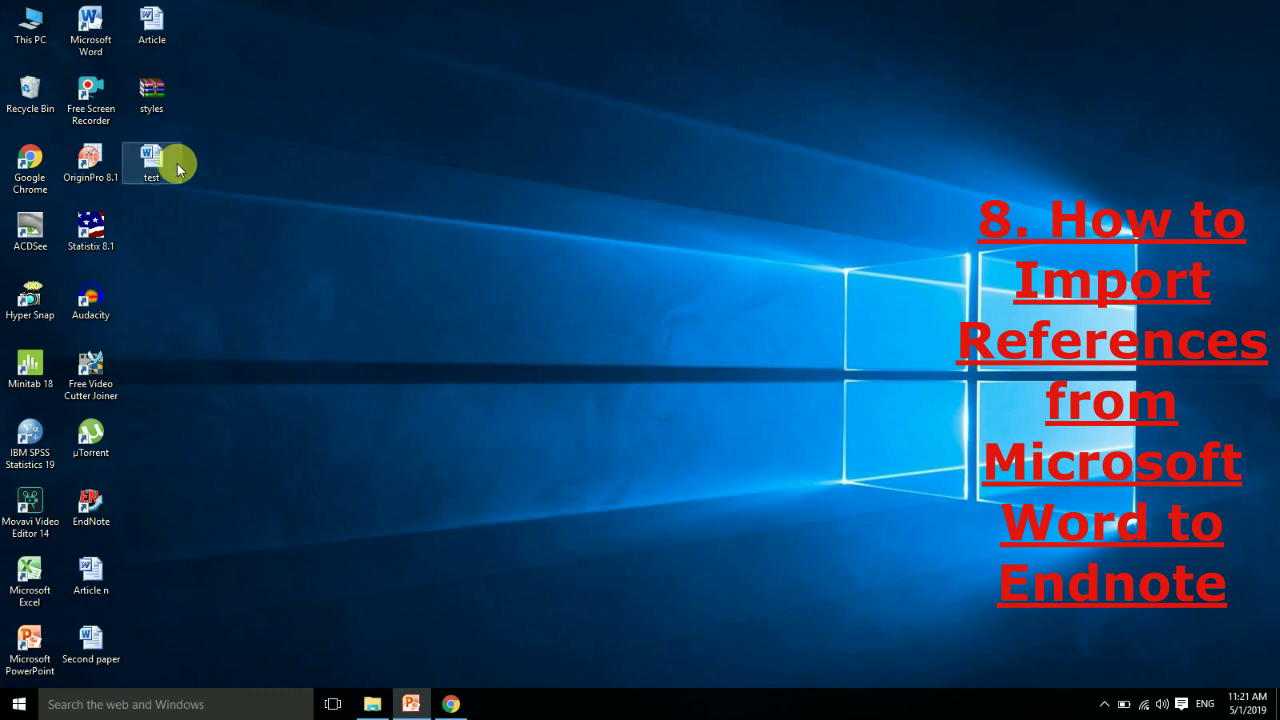
{"action": "left_click", "coordinate": [372, 703]}
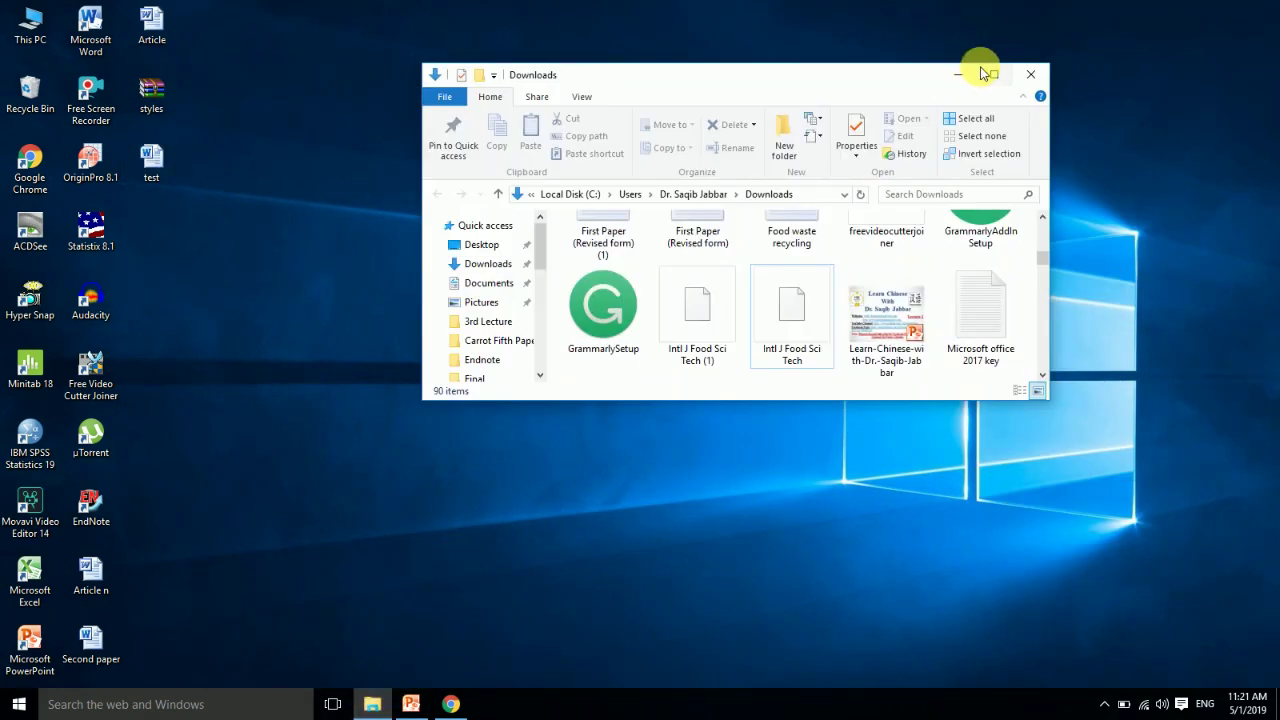
Step: Open Article from I:\Wordpress Food Science\Final Videos\Endnote\3rd Lecture in Word
{"action": "left_click", "coordinate": [990, 74]}
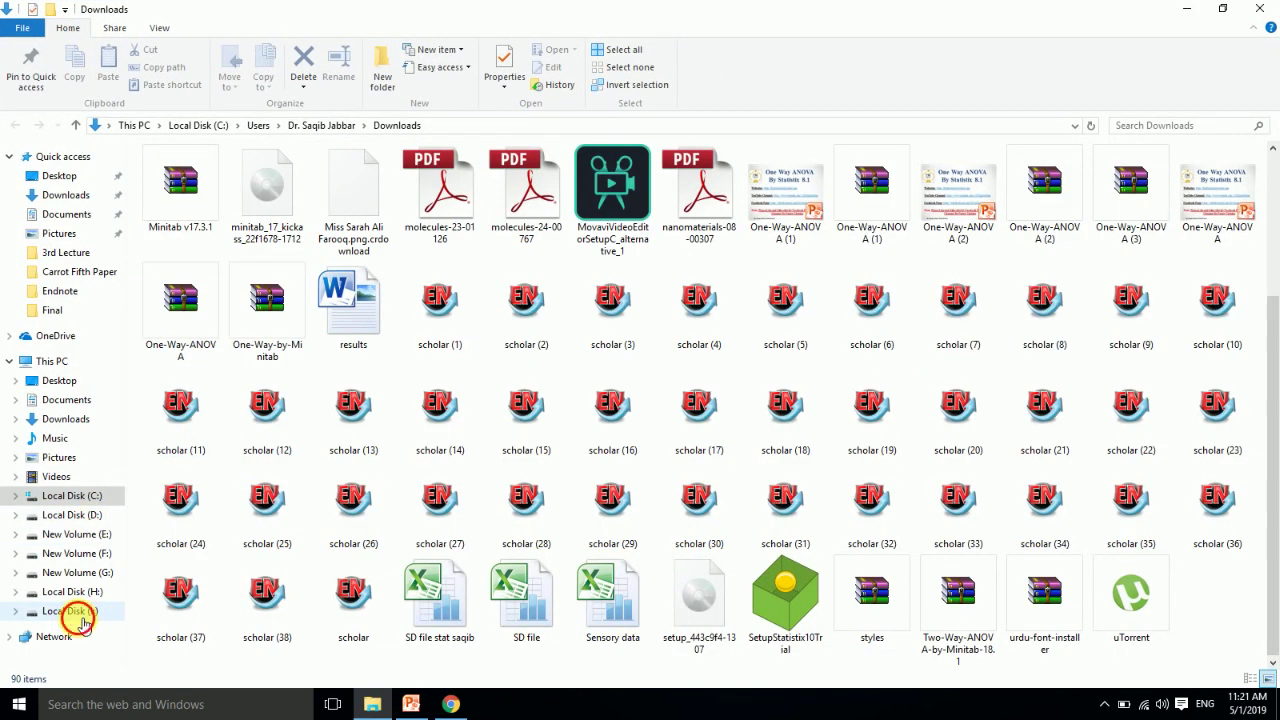
{"action": "left_click", "coordinate": [83, 614]}
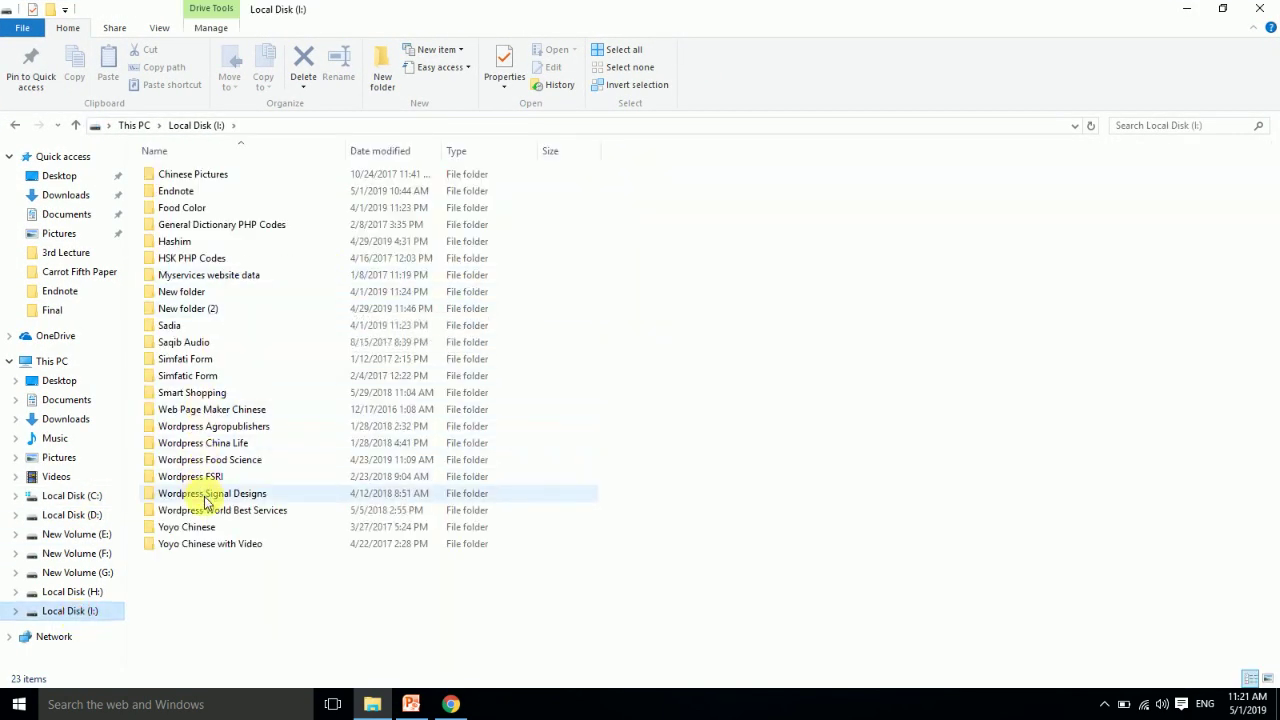
{"action": "double_click", "coordinate": [200, 460]}
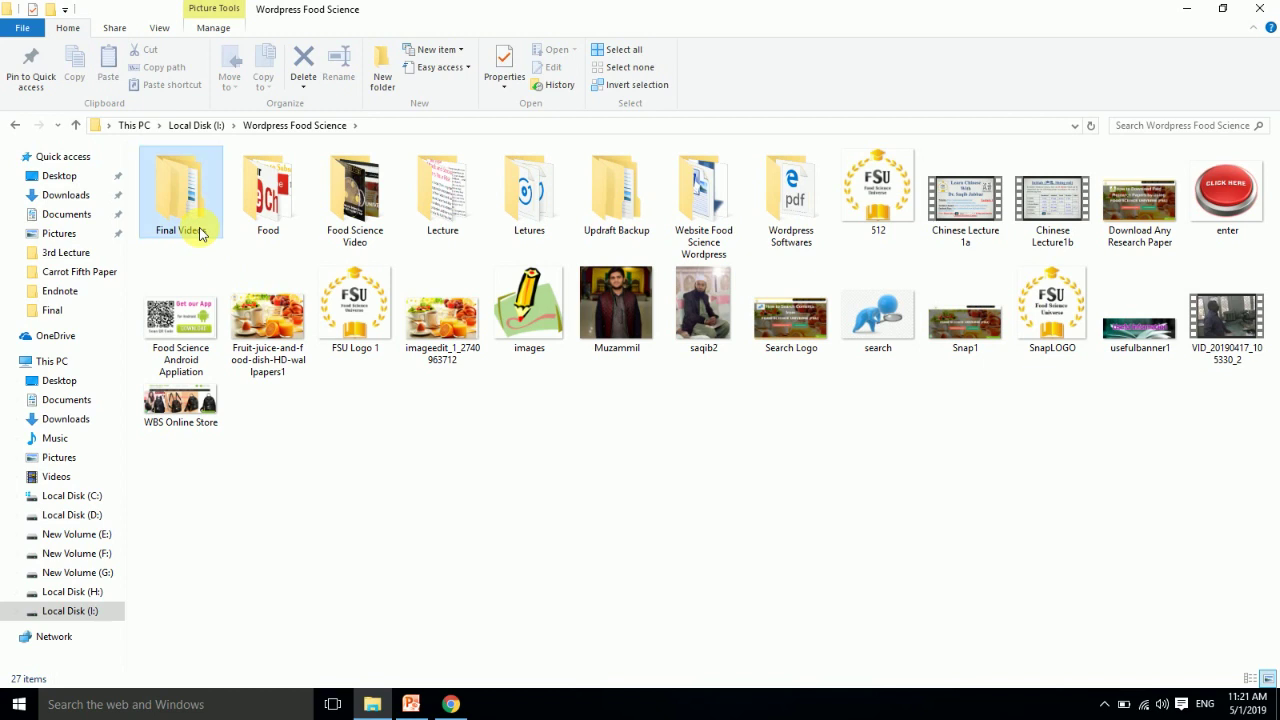
{"action": "double_click", "coordinate": [200, 233]}
{"action": "double_click", "coordinate": [177, 191]}
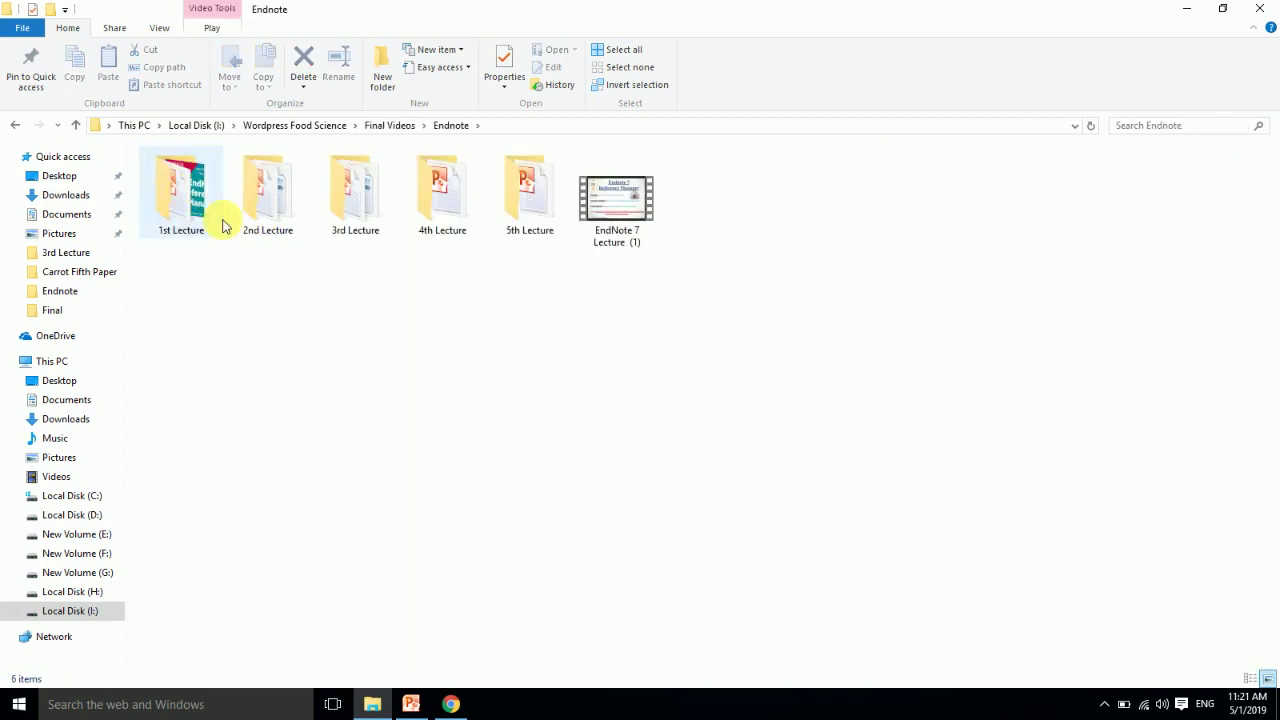
{"action": "double_click", "coordinate": [355, 220]}
{"action": "double_click", "coordinate": [178, 175]}
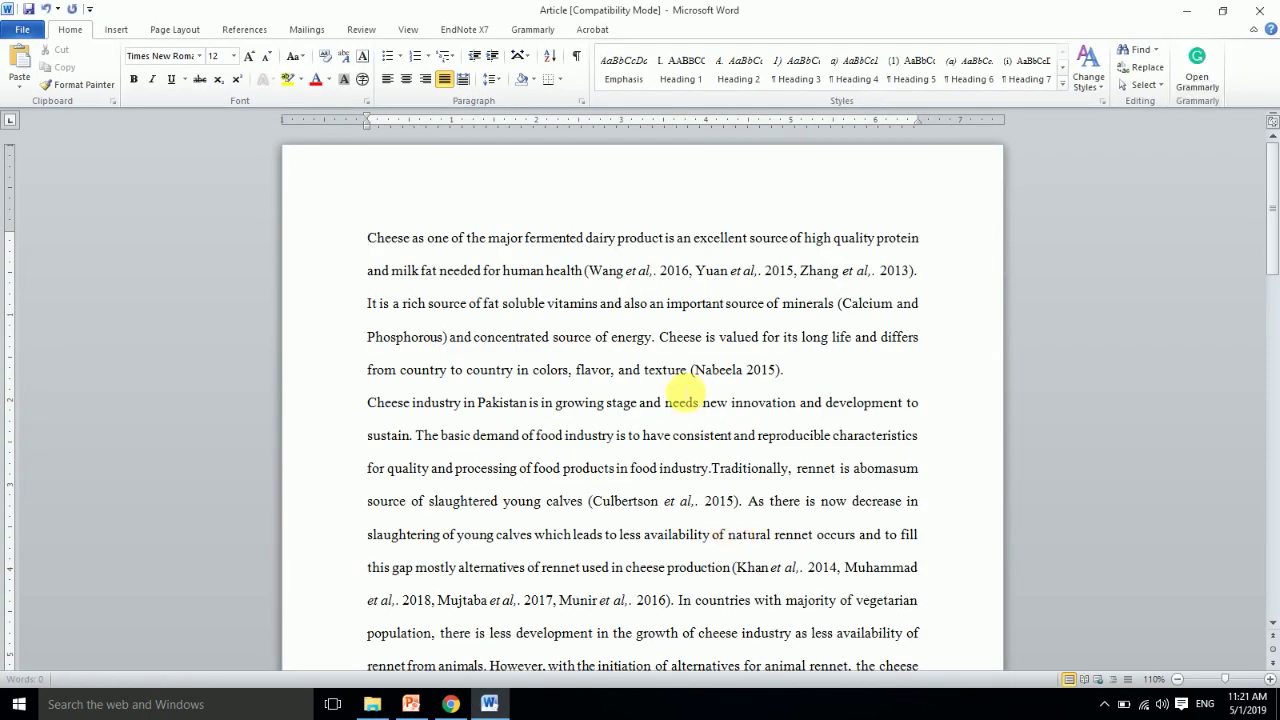
Step: Minimize Word and the file browser, then launch EndNote from the desktop
{"action": "left_click", "coordinate": [1274, 214]}
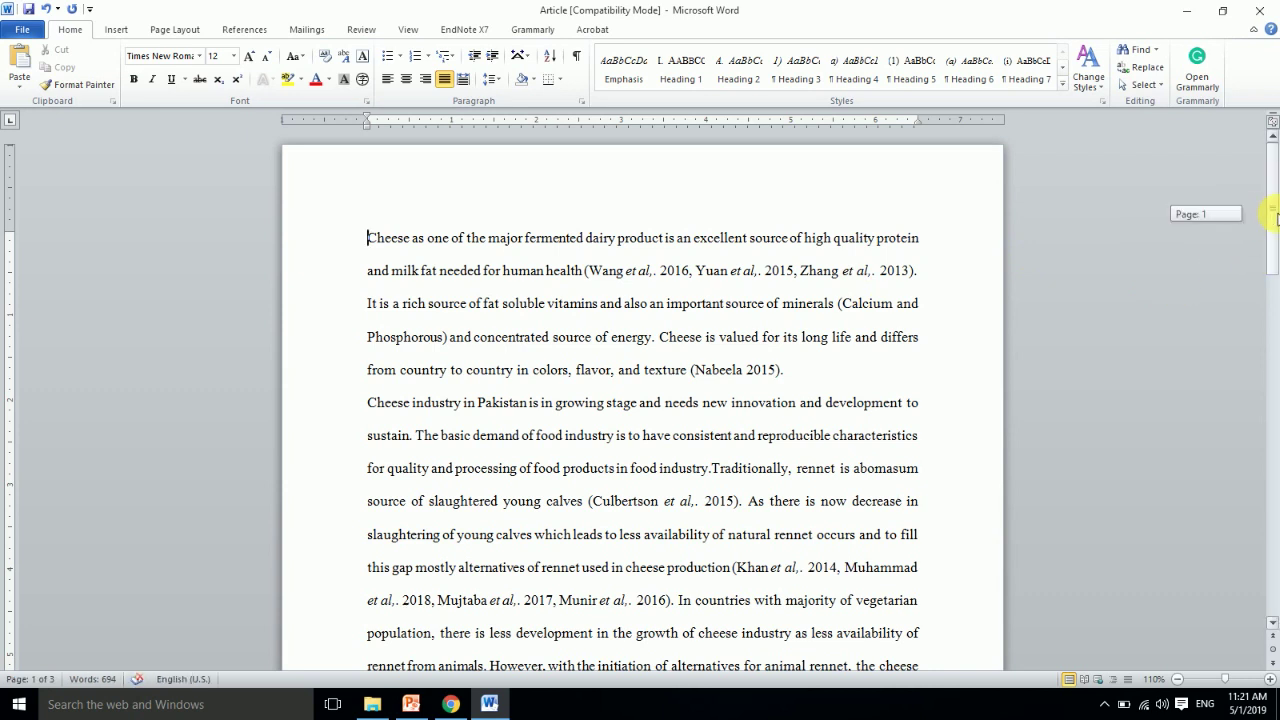
{"action": "left_click", "coordinate": [1187, 8]}
{"action": "left_click", "coordinate": [1187, 8]}
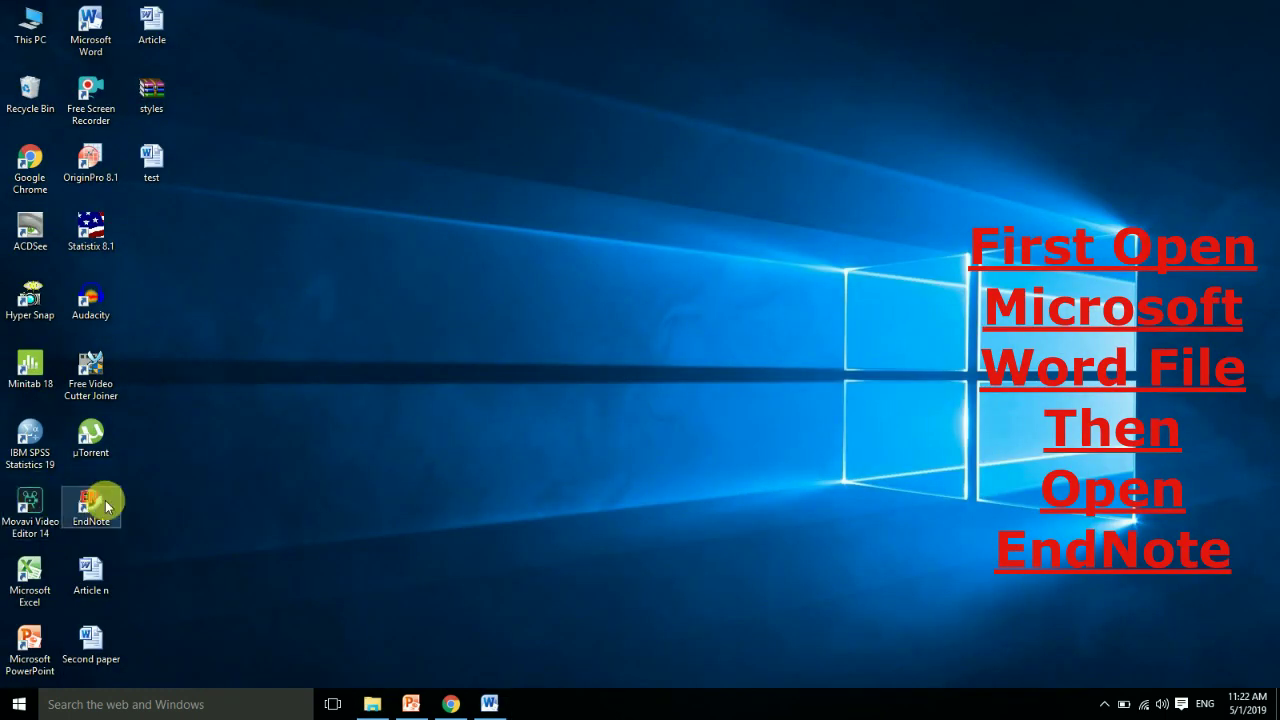
{"action": "double_click", "coordinate": [91, 505]}
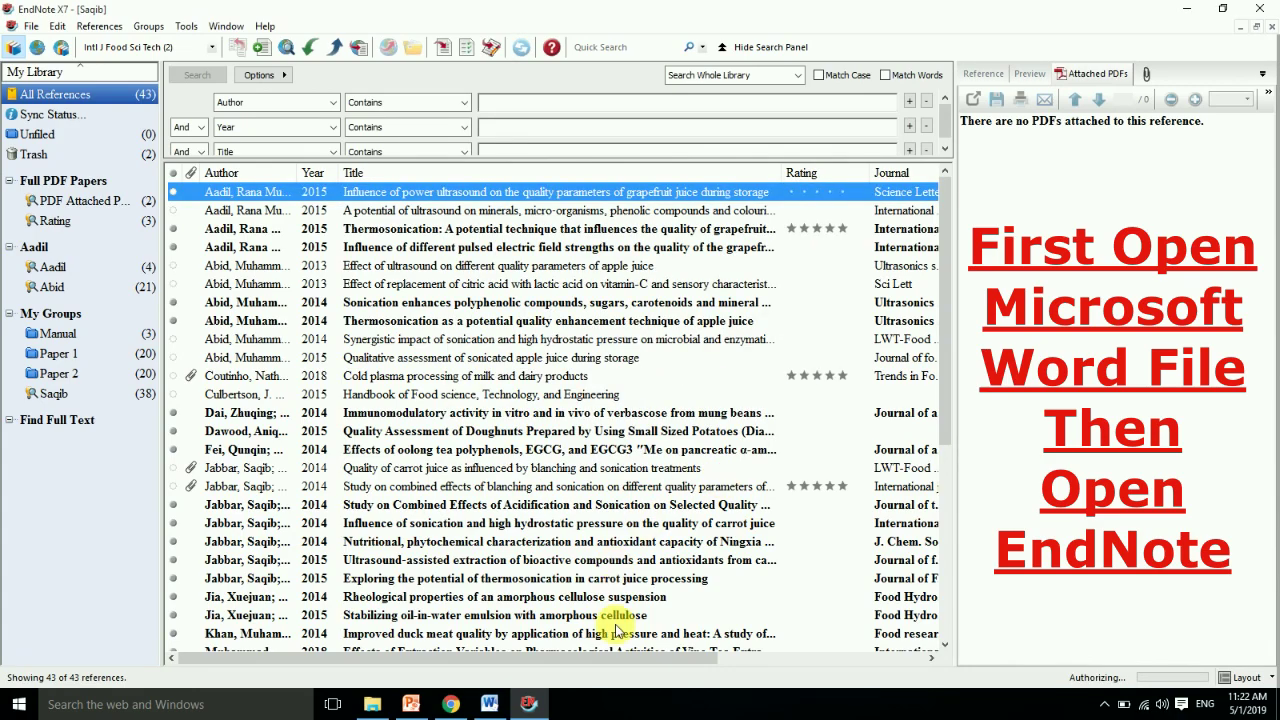
Step: Update the Word article's EndNote citations and bibliography
{"action": "left_click", "coordinate": [489, 704]}
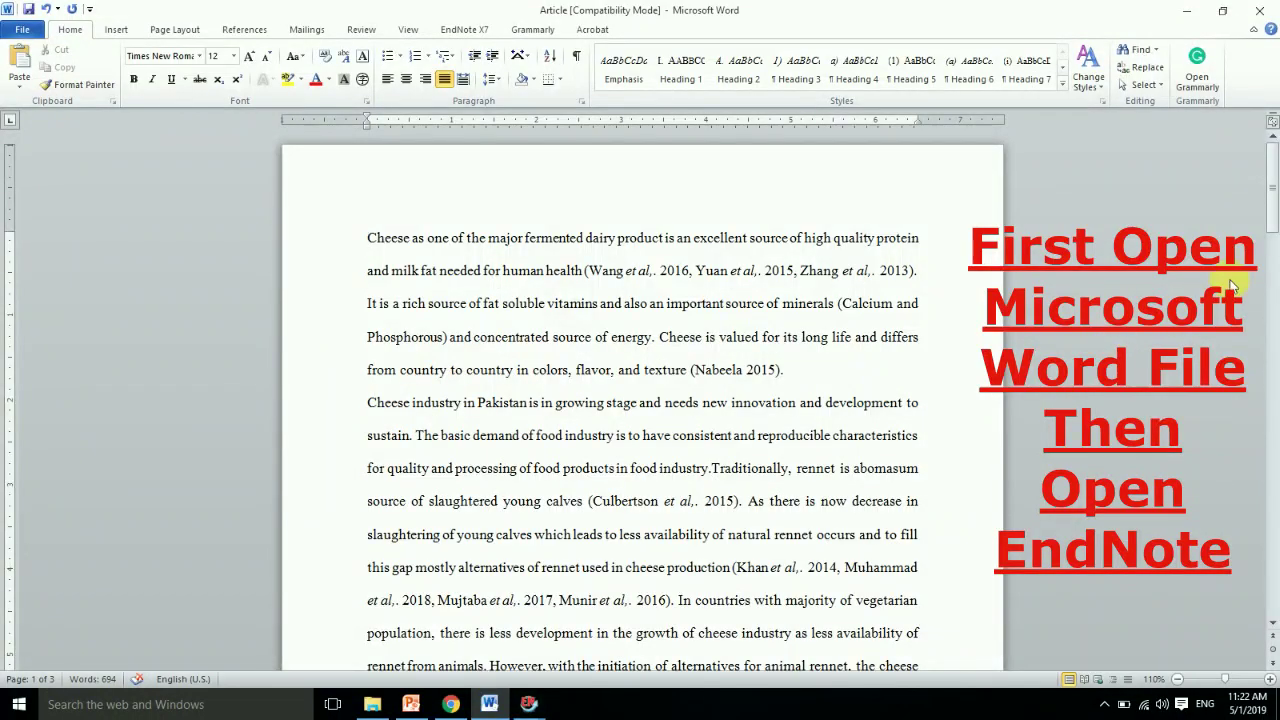
{"action": "left_click_drag", "start_coordinate": [1272, 207], "coordinate": [1270, 390]}
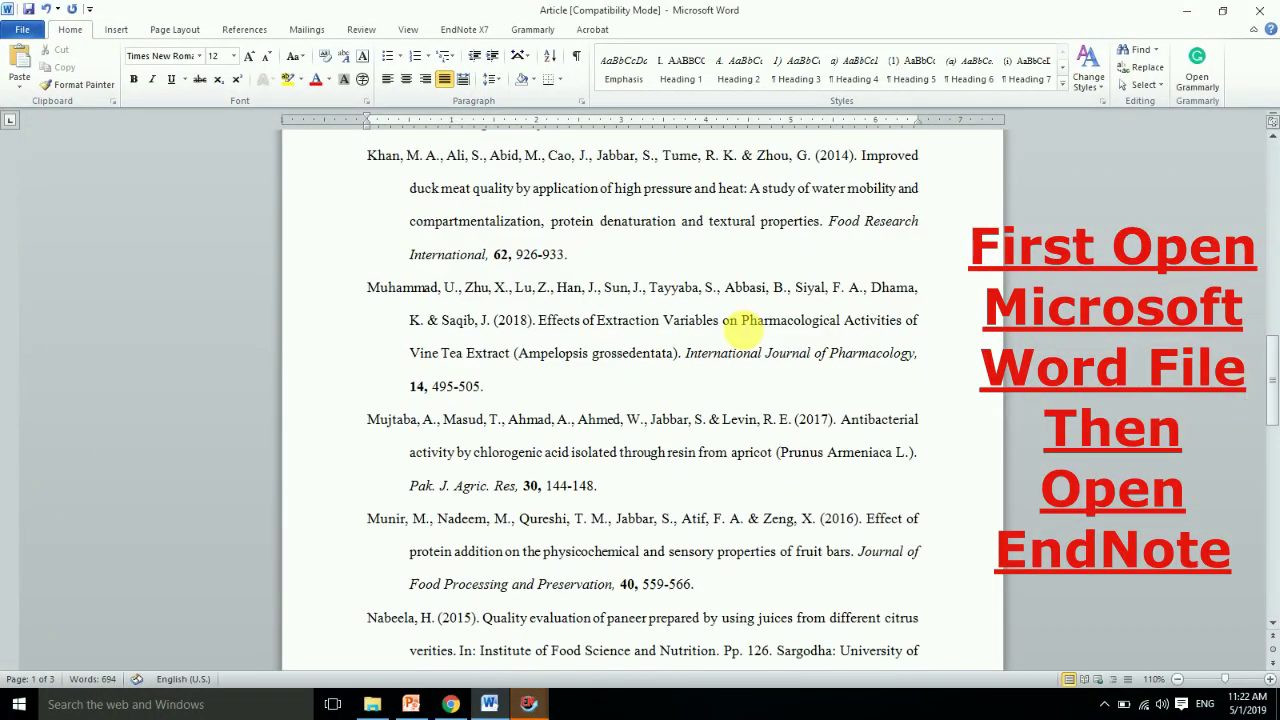
{"action": "left_click", "coordinate": [695, 320]}
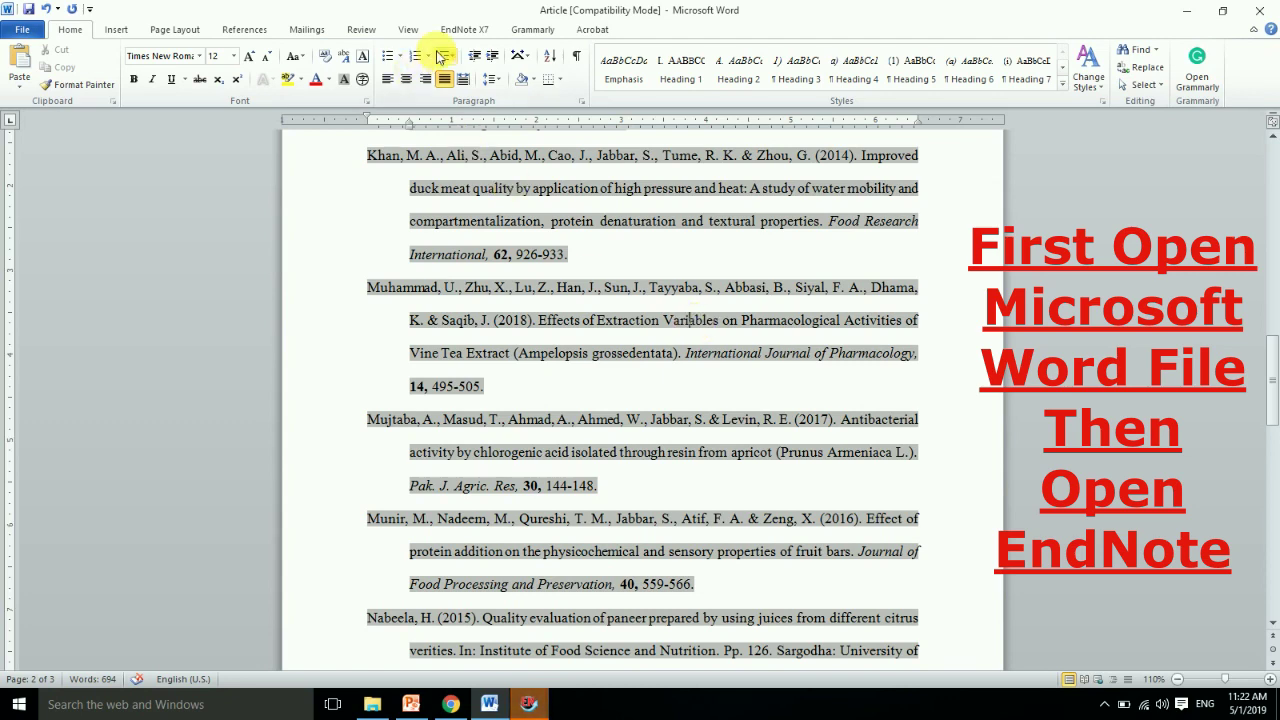
{"action": "left_click", "coordinate": [463, 33]}
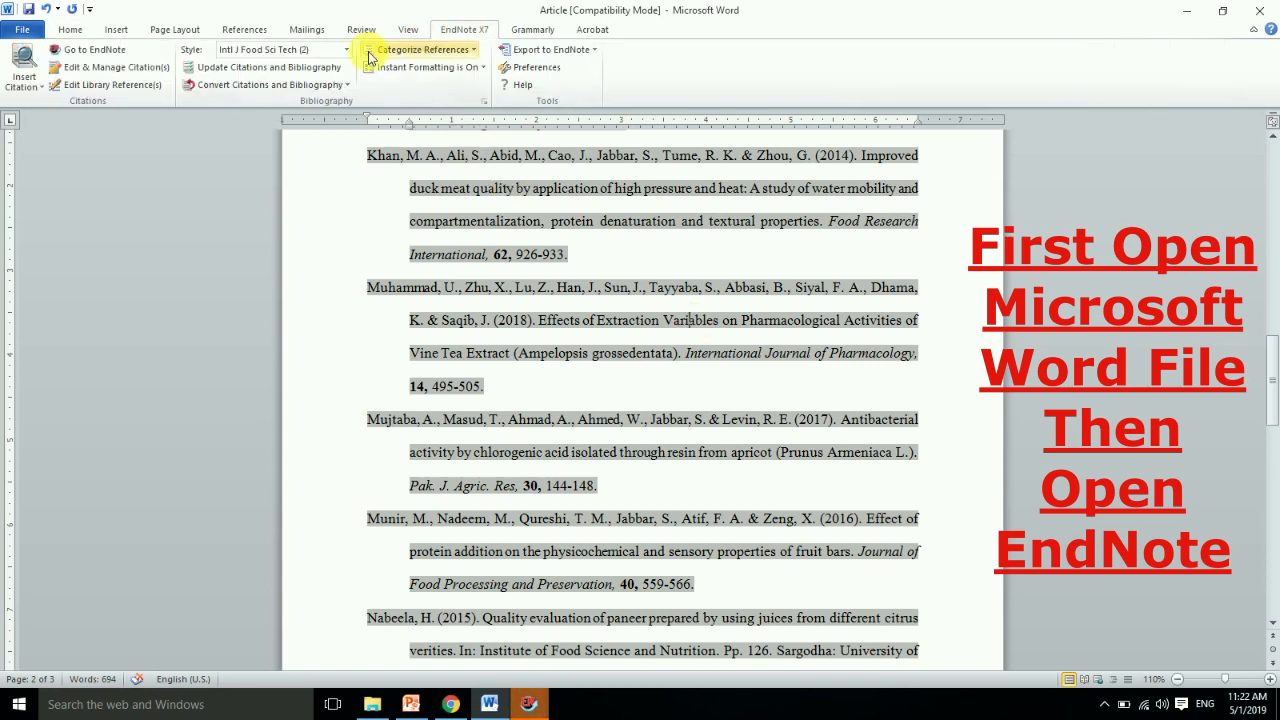
{"action": "left_click", "coordinate": [320, 68]}
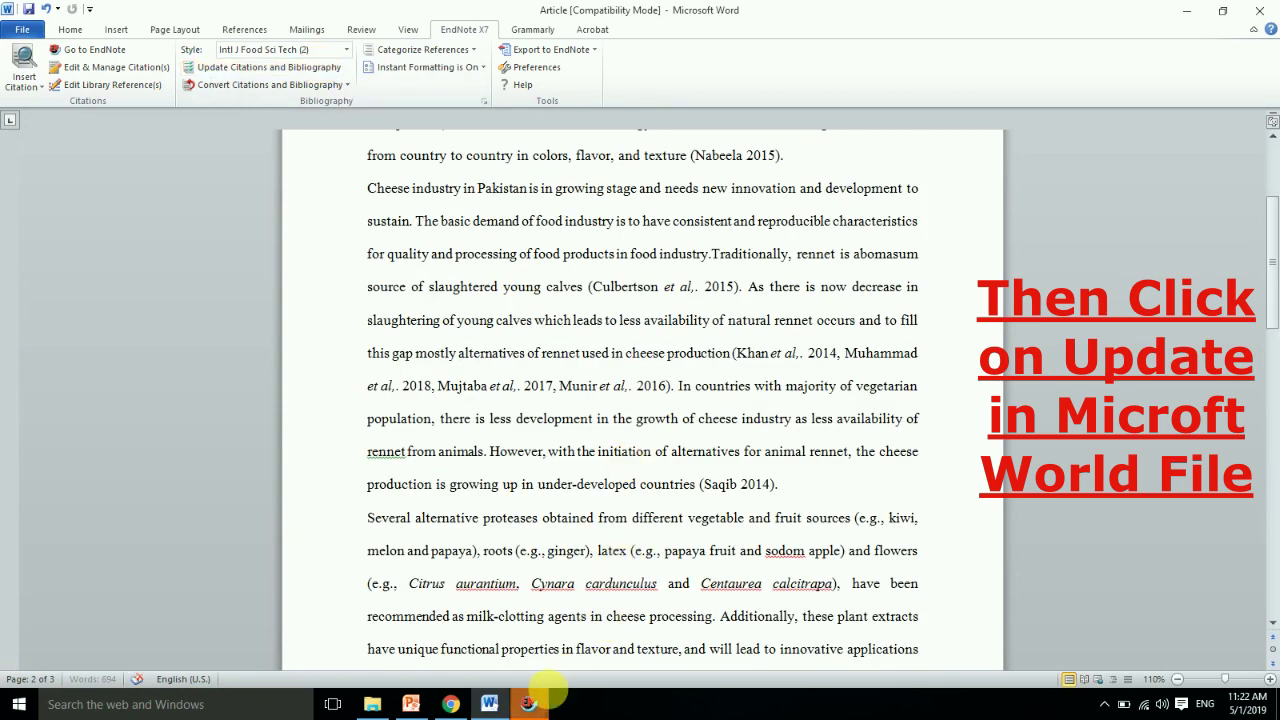
{"action": "mouse_move", "coordinate": [528, 704]}
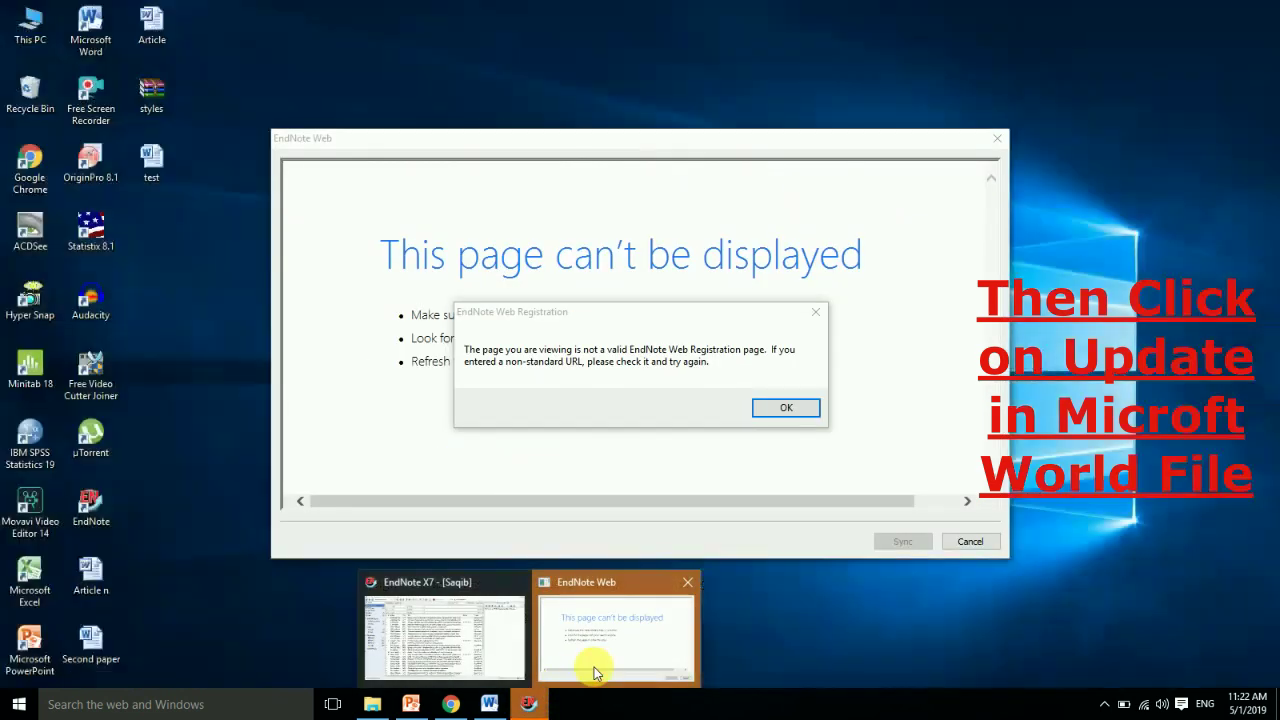
Step: Dismiss the EndNote Web registration error and show the Article.doc group's references
{"action": "left_click", "coordinate": [593, 672]}
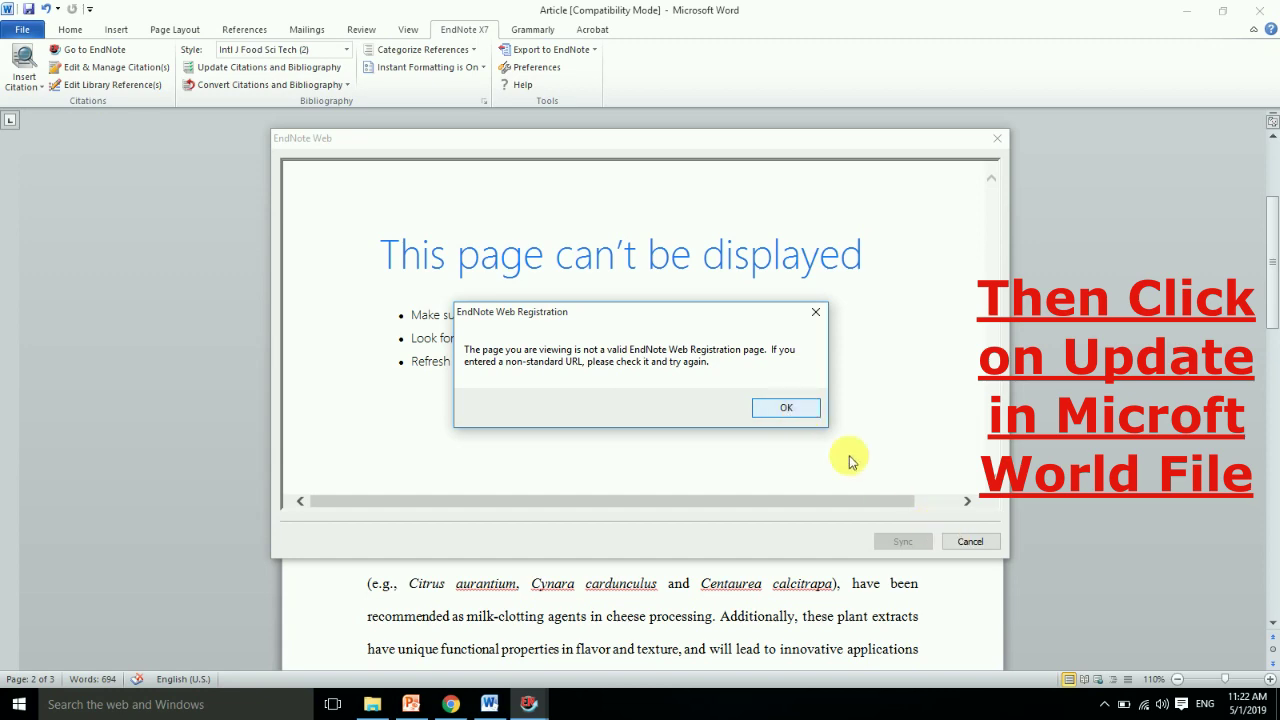
{"action": "left_click", "coordinate": [807, 422]}
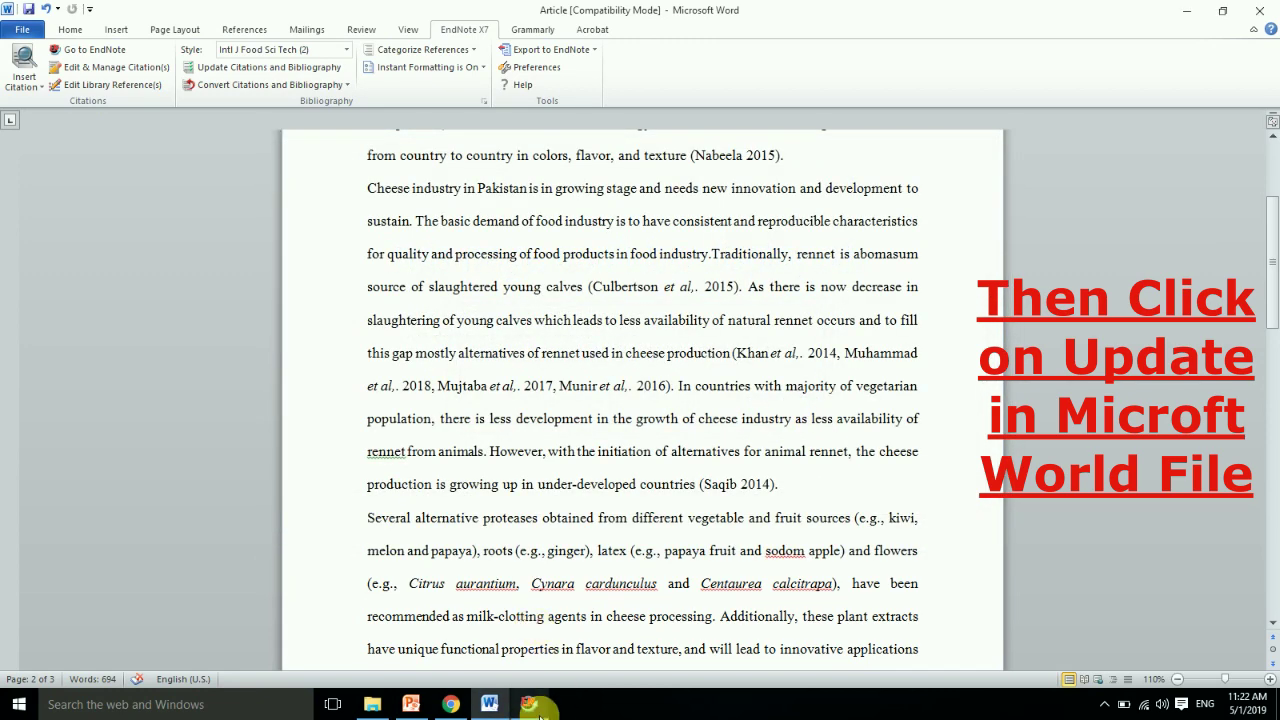
{"action": "left_click", "coordinate": [530, 704]}
{"action": "left_click", "coordinate": [64, 118]}
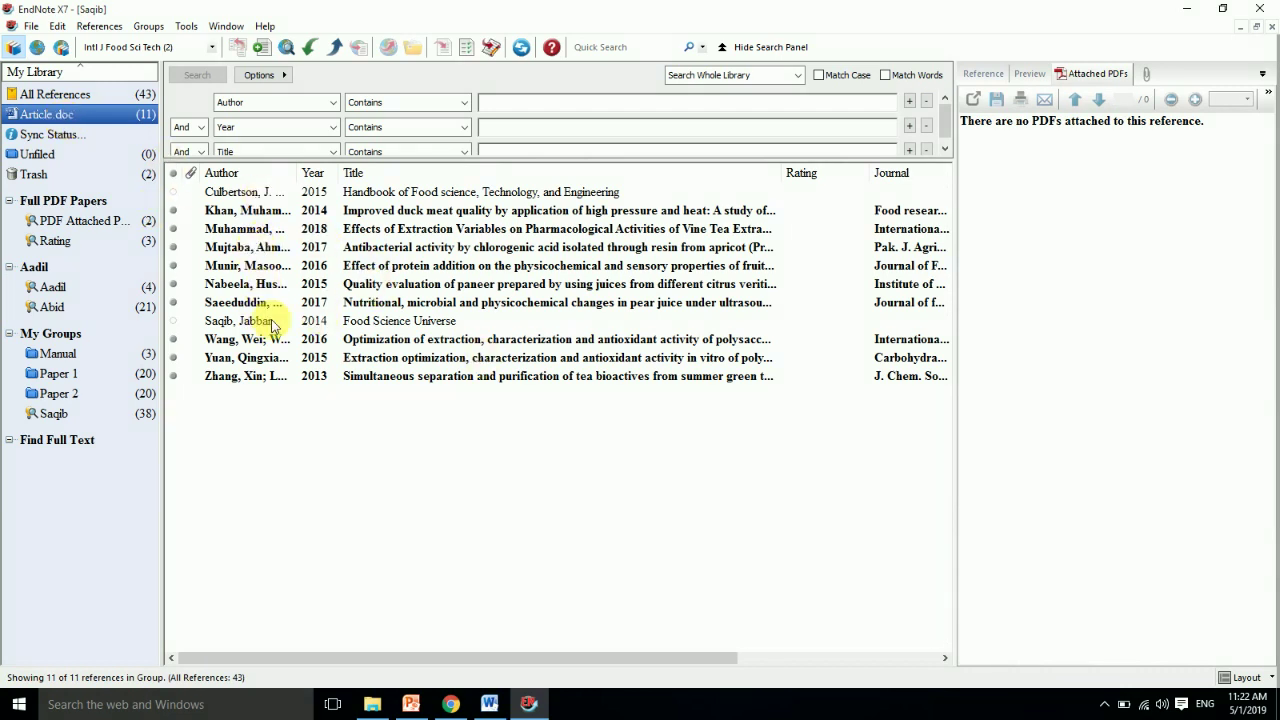
Step: Inspect the Article.doc references, opening the 2017 reference to view its details
{"action": "left_click", "coordinate": [393, 214]}
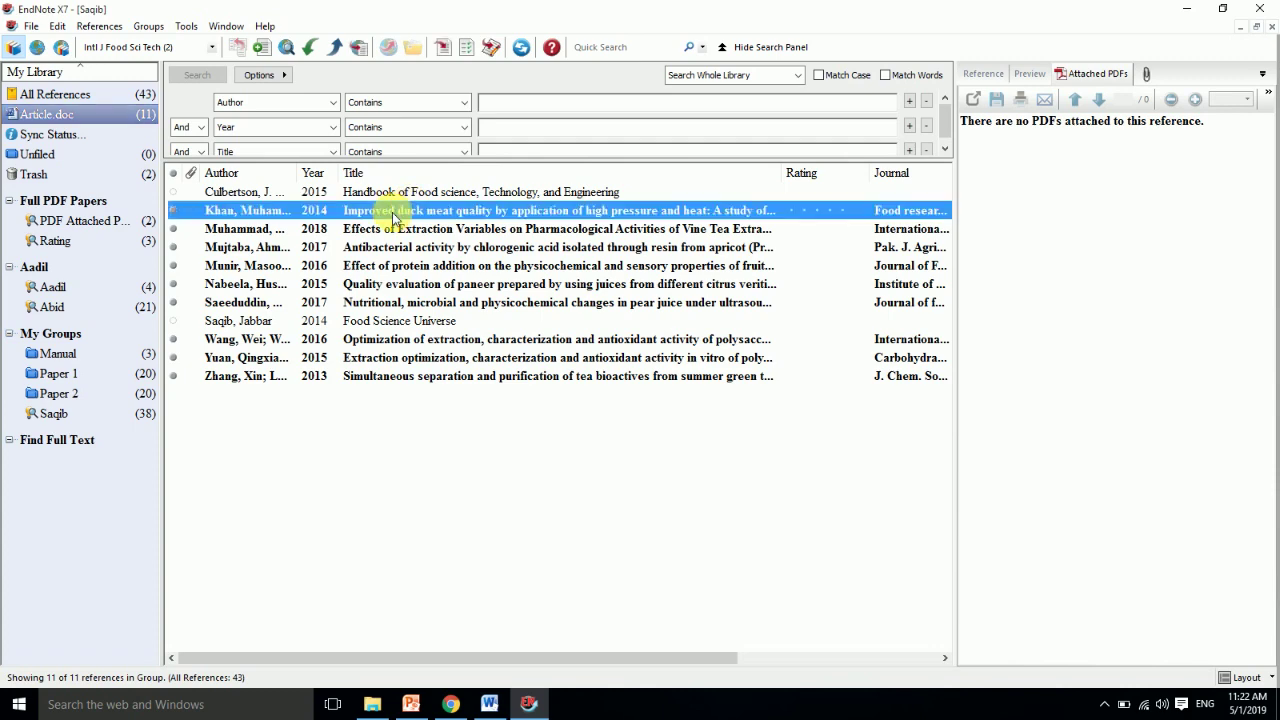
{"action": "left_click", "coordinate": [488, 704]}
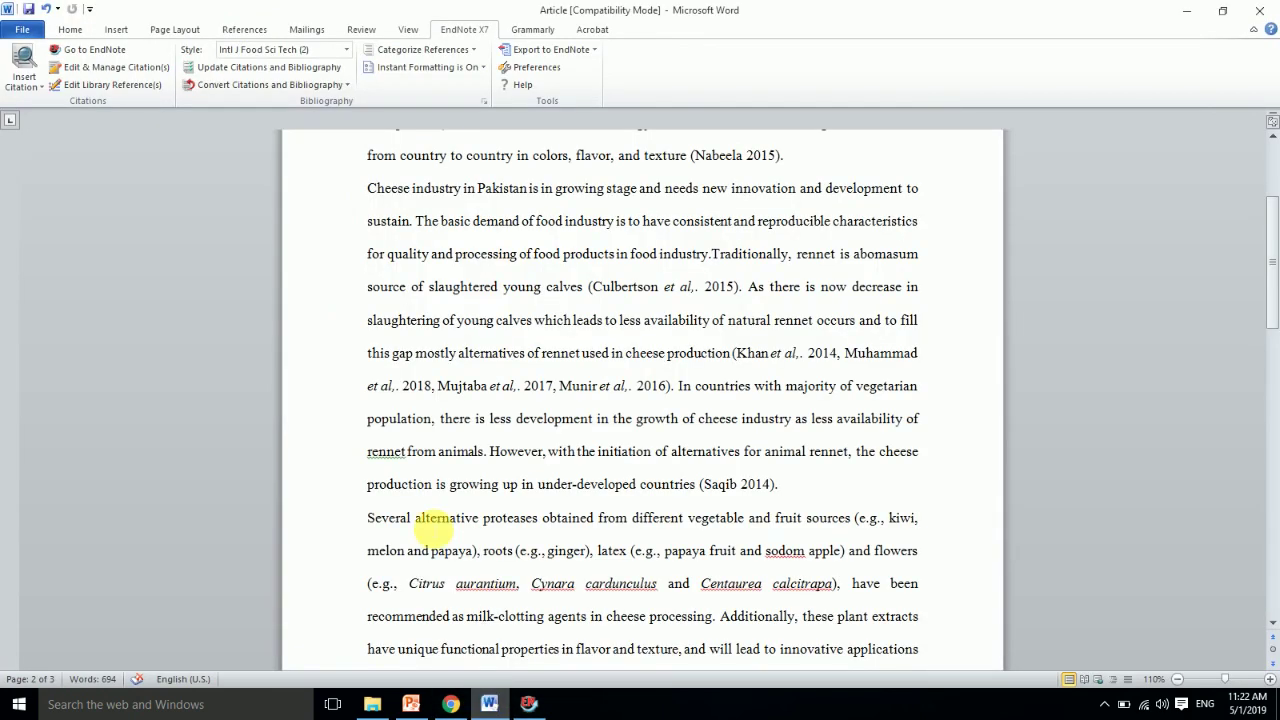
{"action": "left_click", "coordinate": [483, 705]}
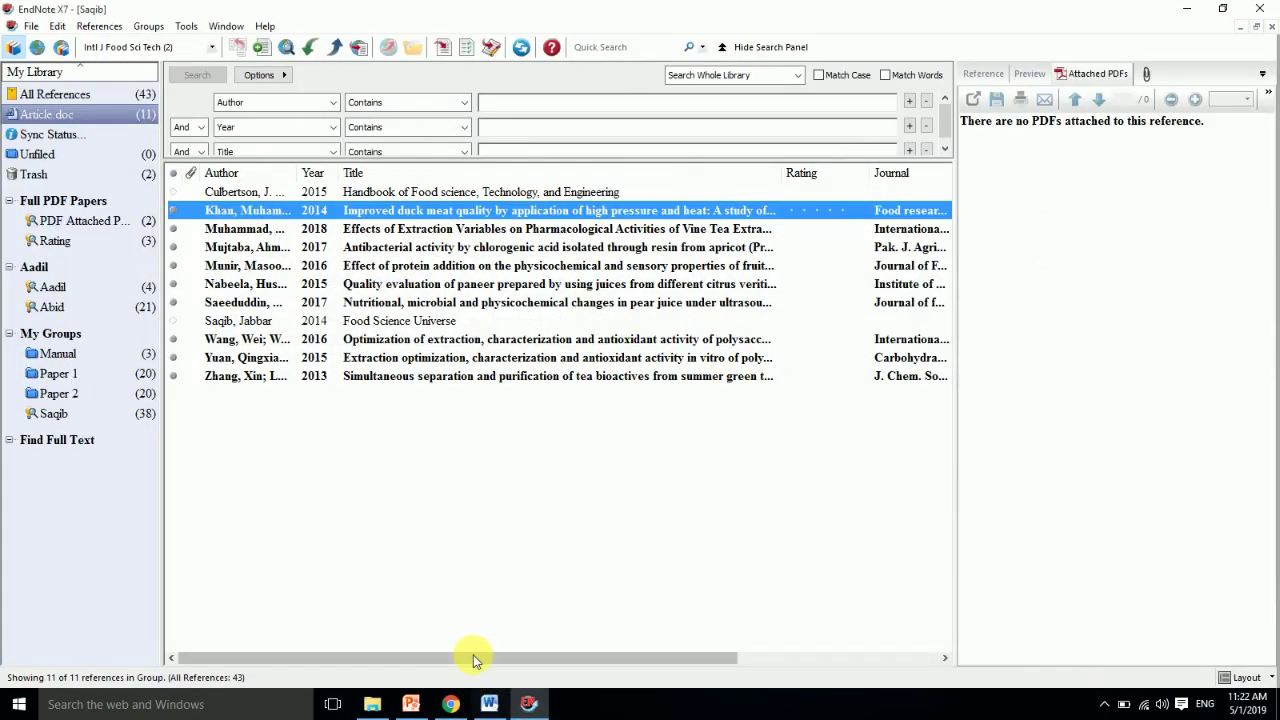
{"action": "double_click", "coordinate": [380, 303]}
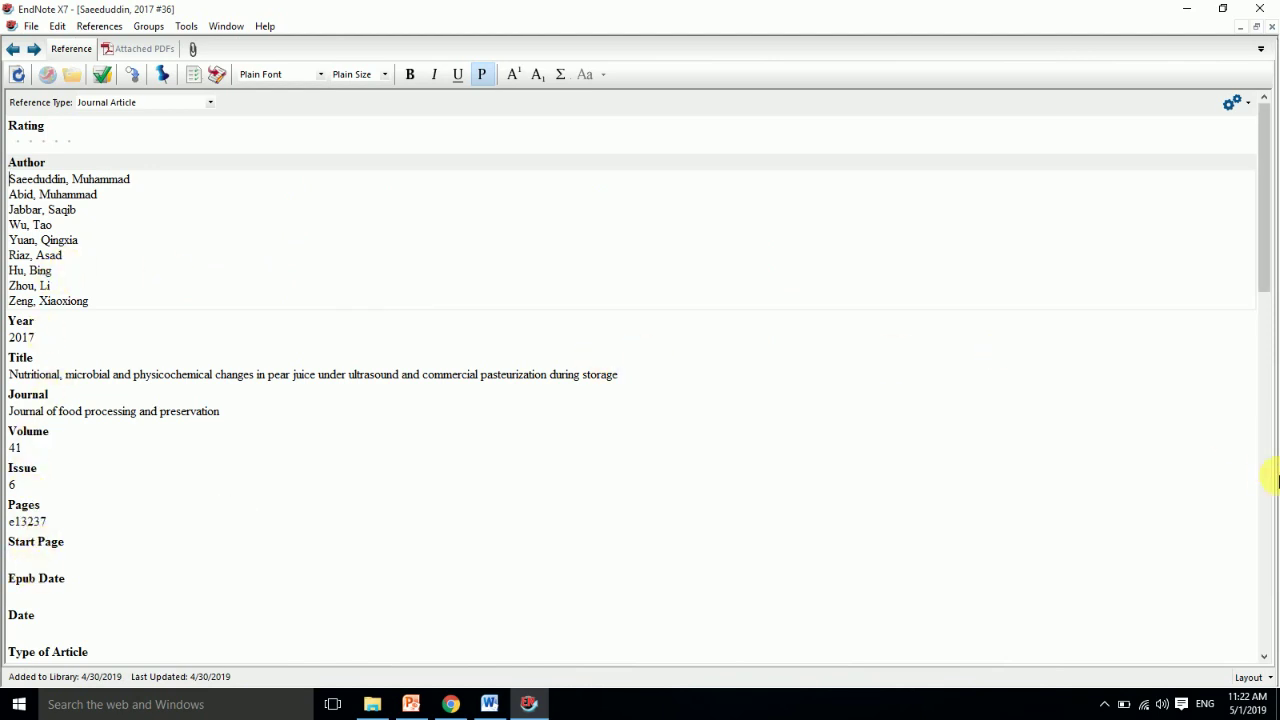
{"action": "left_click", "coordinate": [1263, 478]}
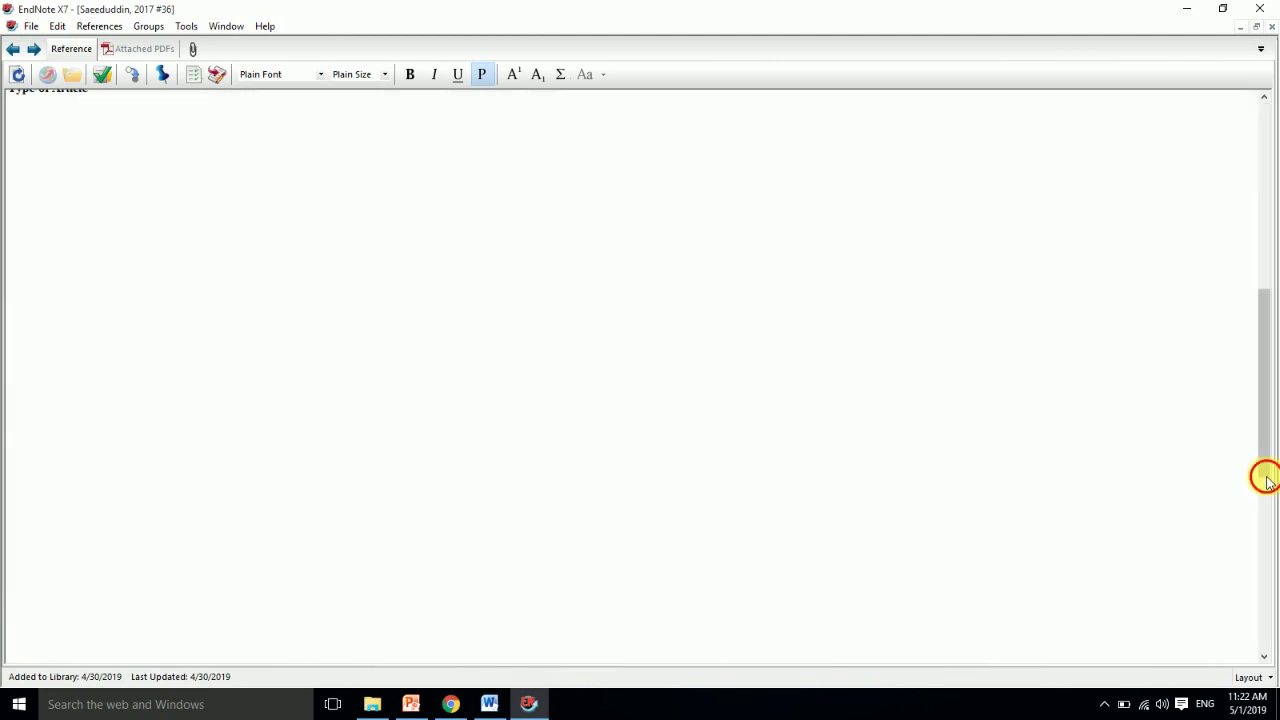
{"action": "left_click", "coordinate": [1273, 28]}
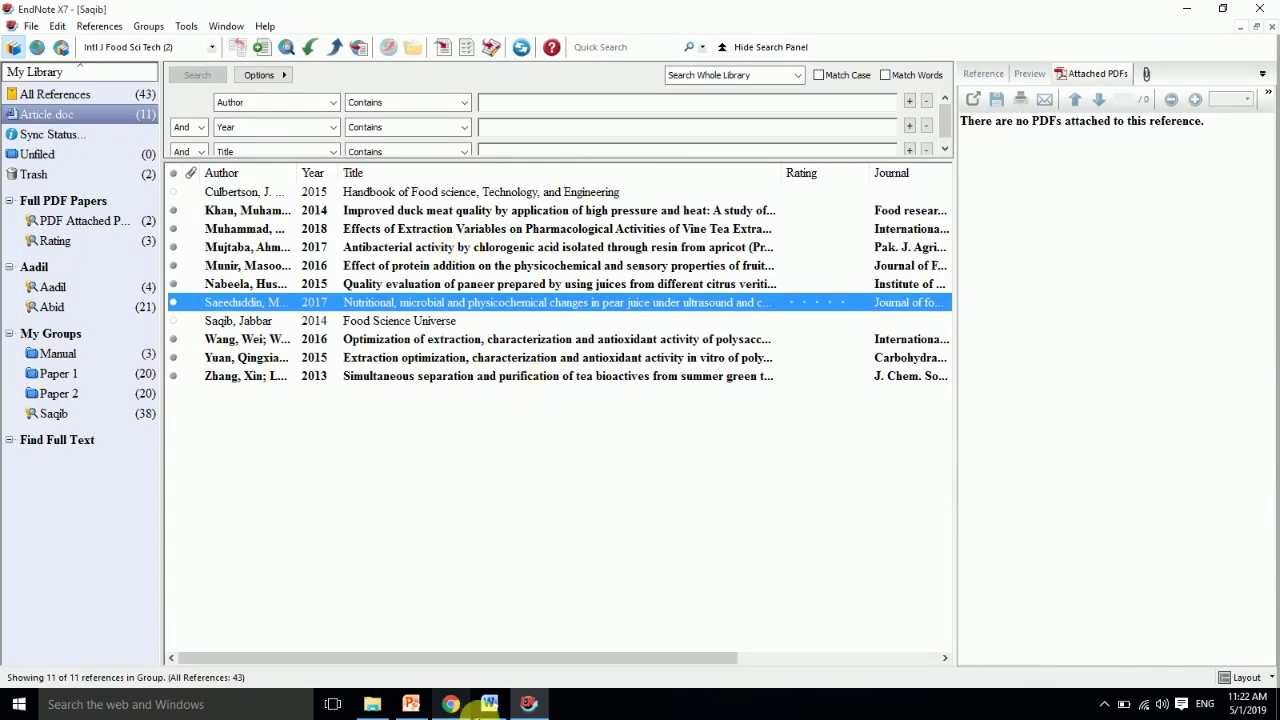
Step: Check the bibliography's end in Word, then compare All References (43) with Article.doc's 11
{"action": "left_click", "coordinate": [488, 705]}
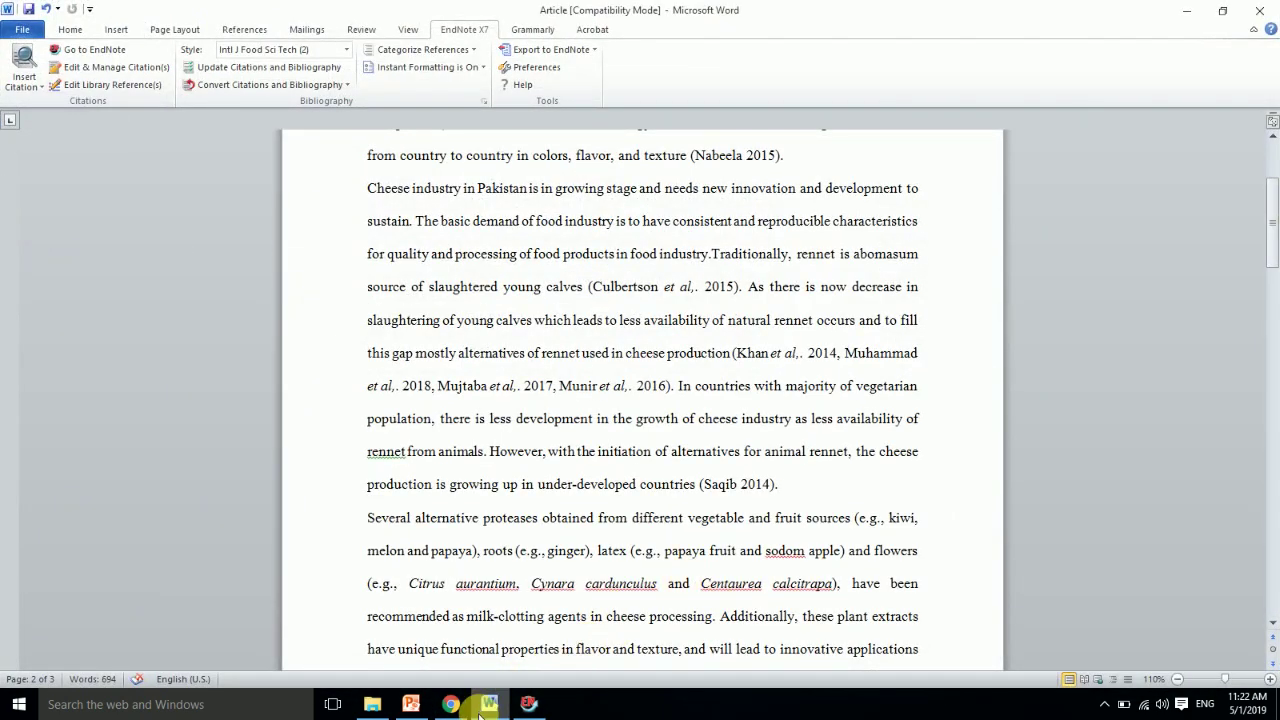
{"action": "left_click", "coordinate": [1272, 528]}
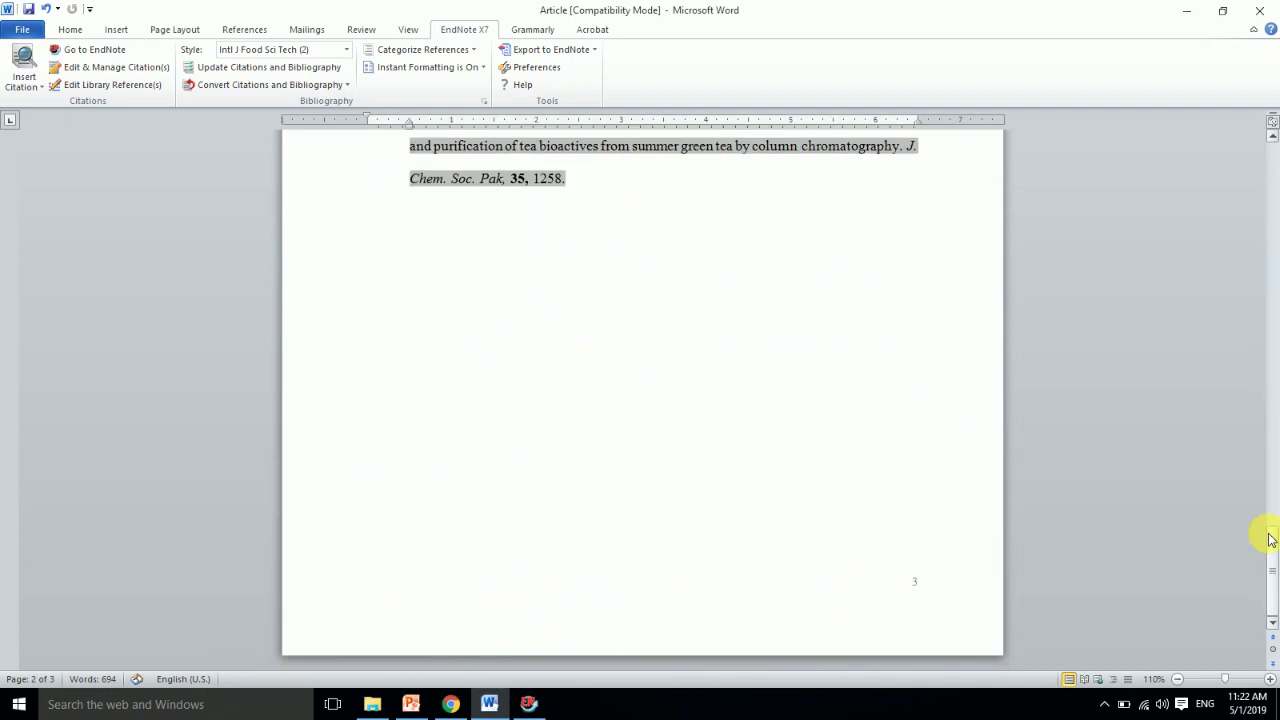
{"action": "left_click", "coordinate": [490, 705]}
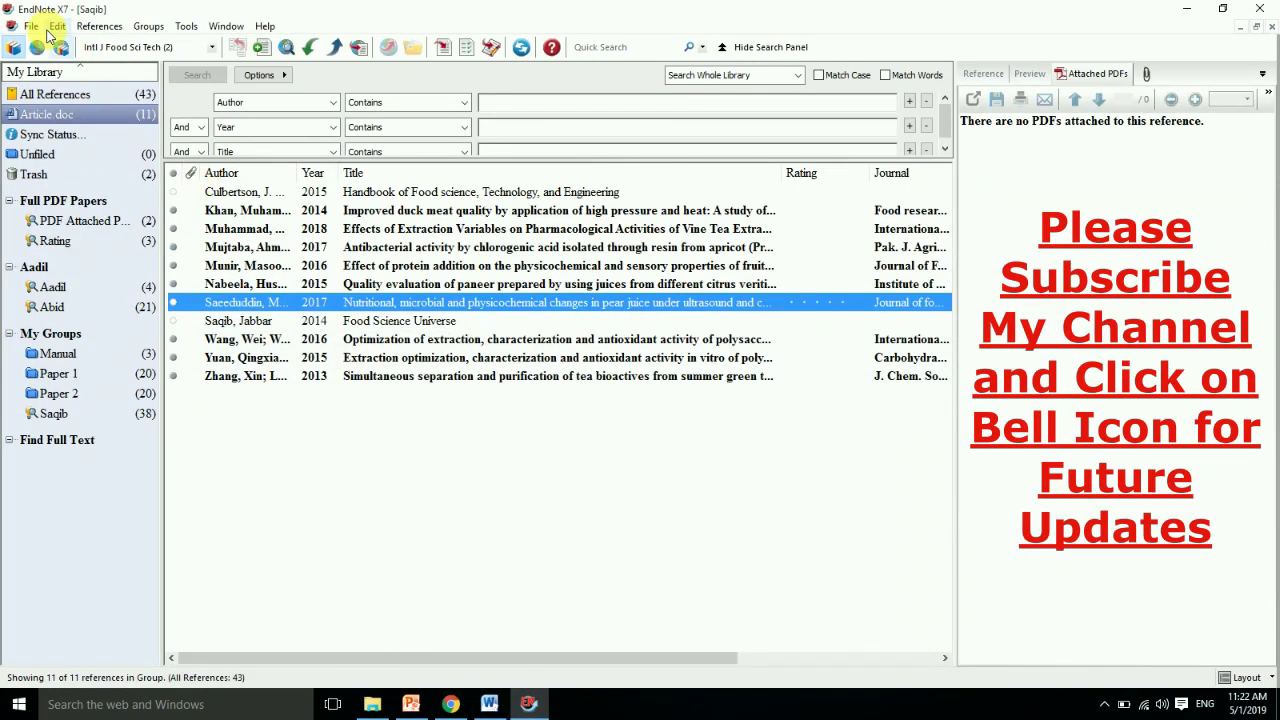
{"action": "left_click", "coordinate": [42, 95]}
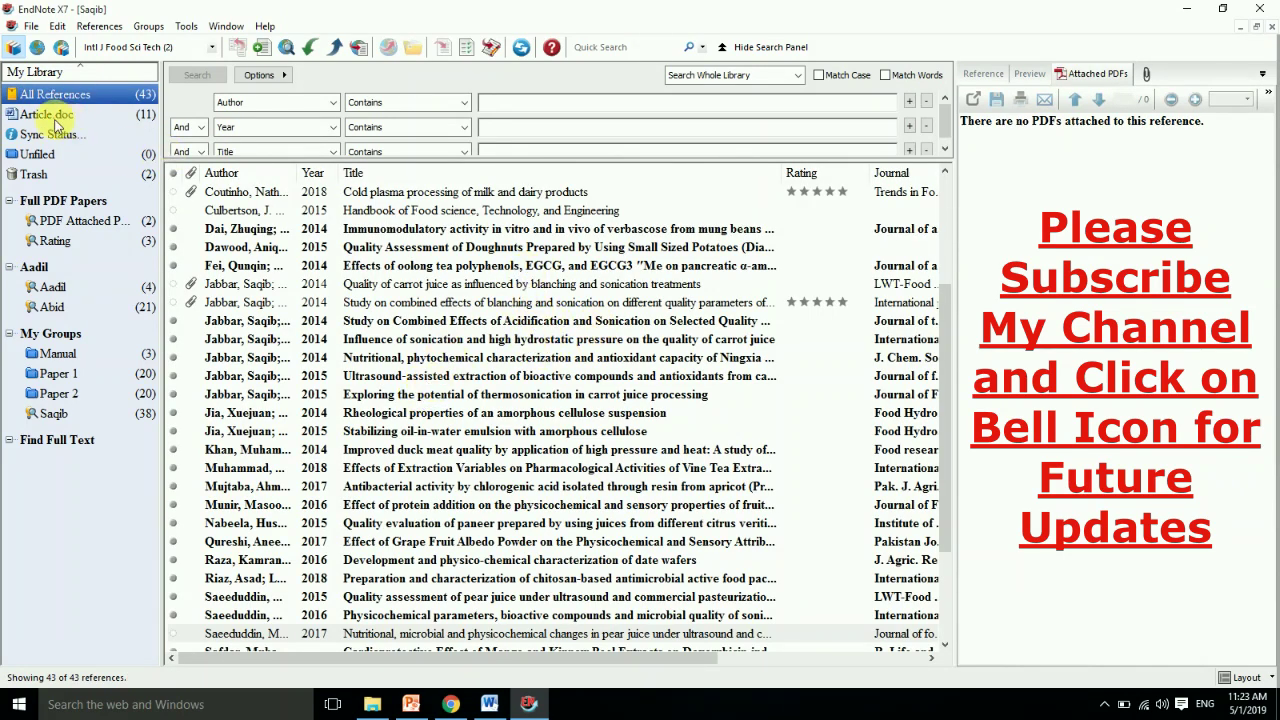
{"action": "left_click", "coordinate": [50, 116]}
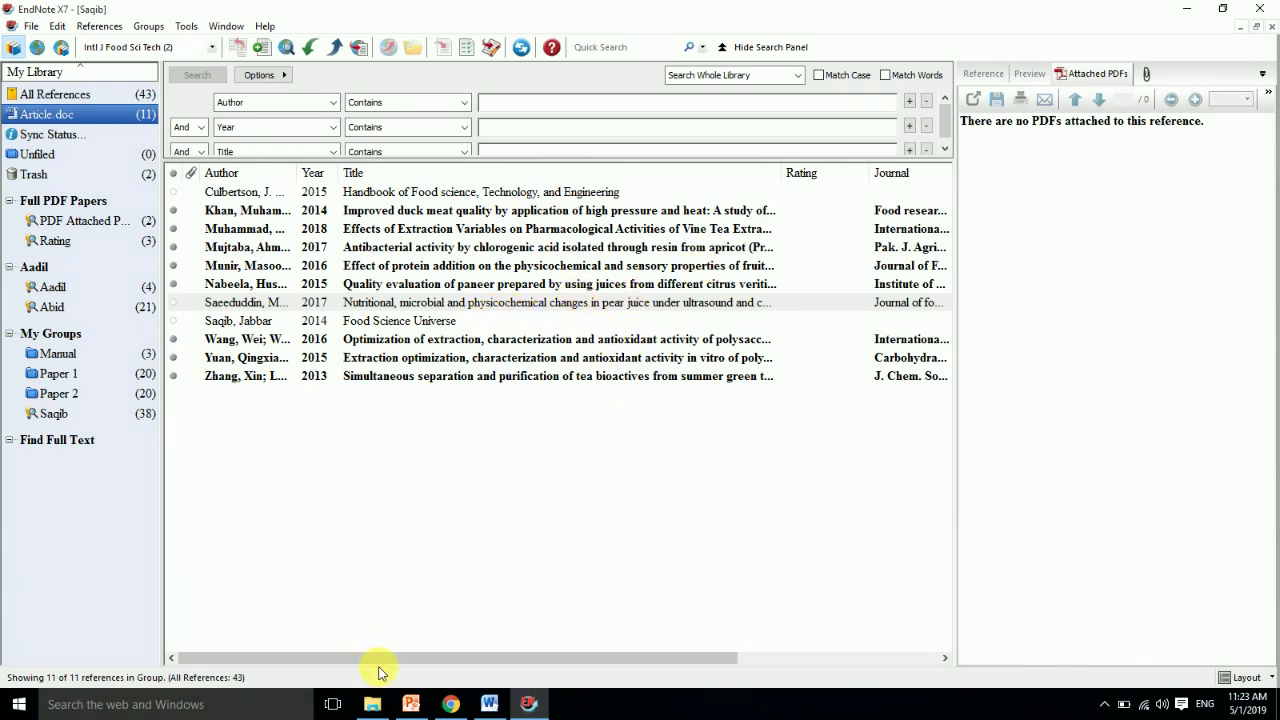
{"action": "left_click", "coordinate": [408, 705]}
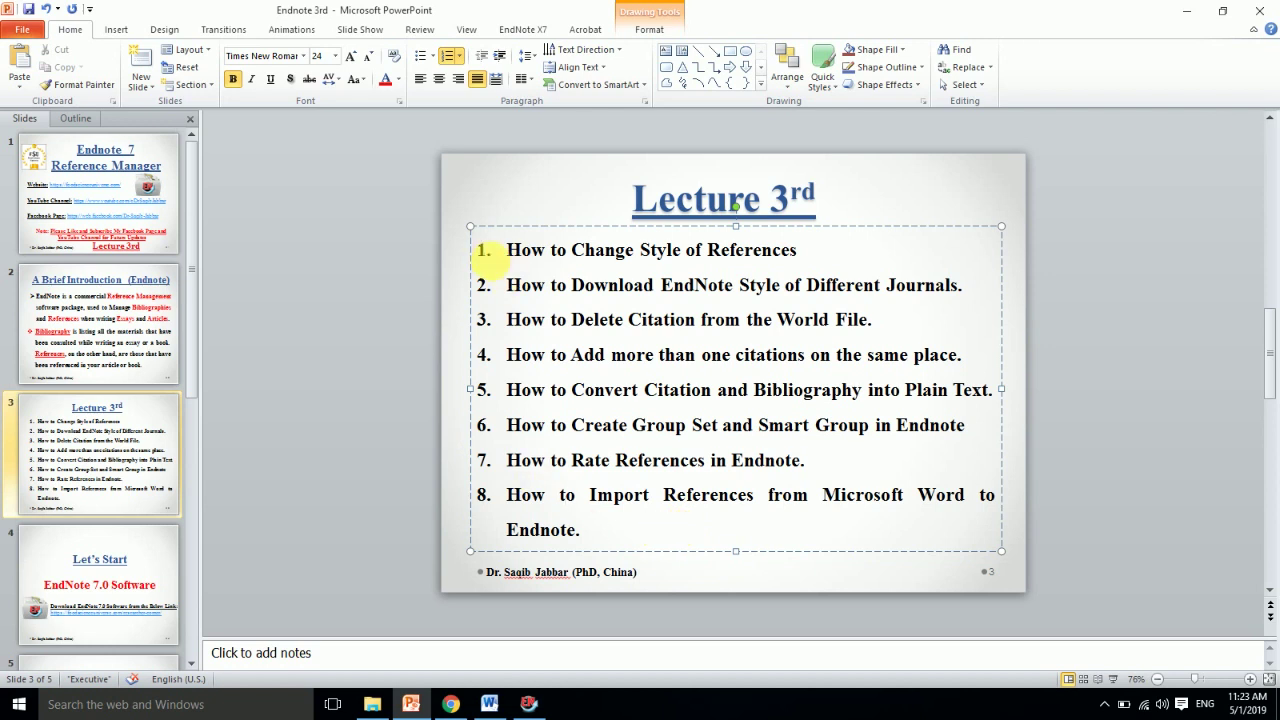
Step: Present slide 5, 'Thanks for Watching', as a full-screen slide show
{"action": "left_click", "coordinate": [116, 566]}
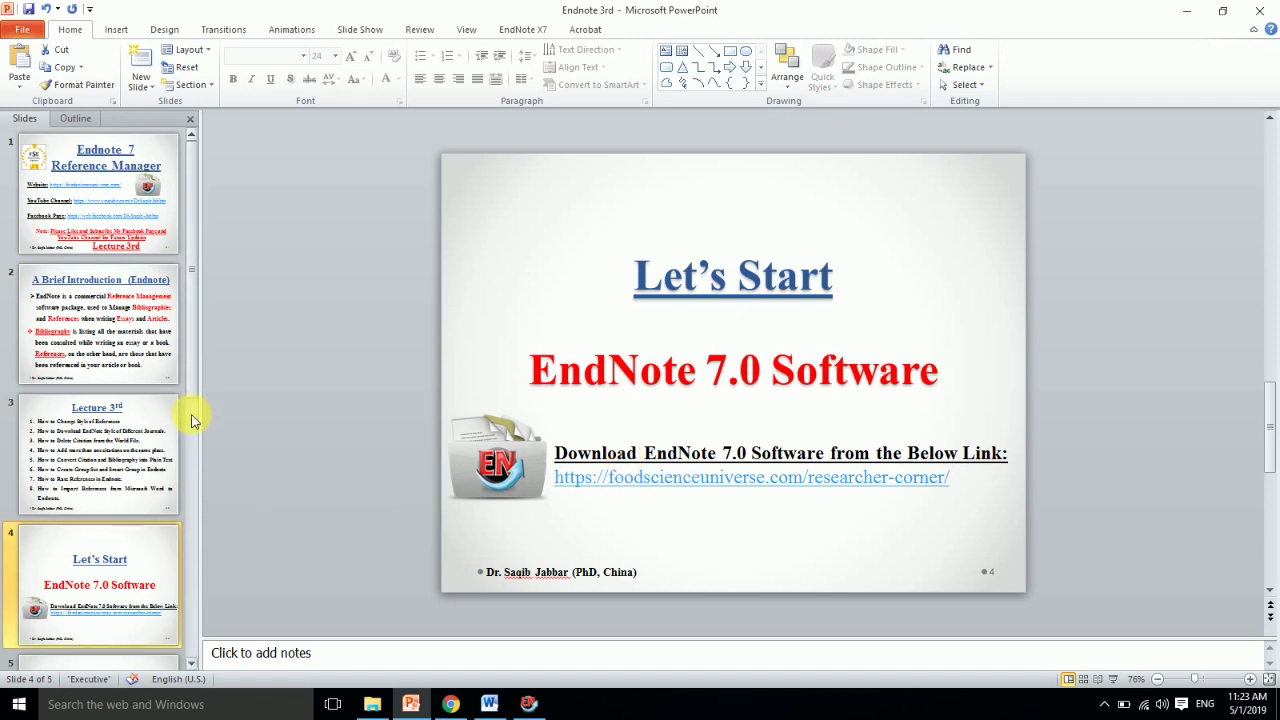
{"action": "scroll", "coordinate": [192, 420], "scroll_direction": "down", "scroll_amount": 3}
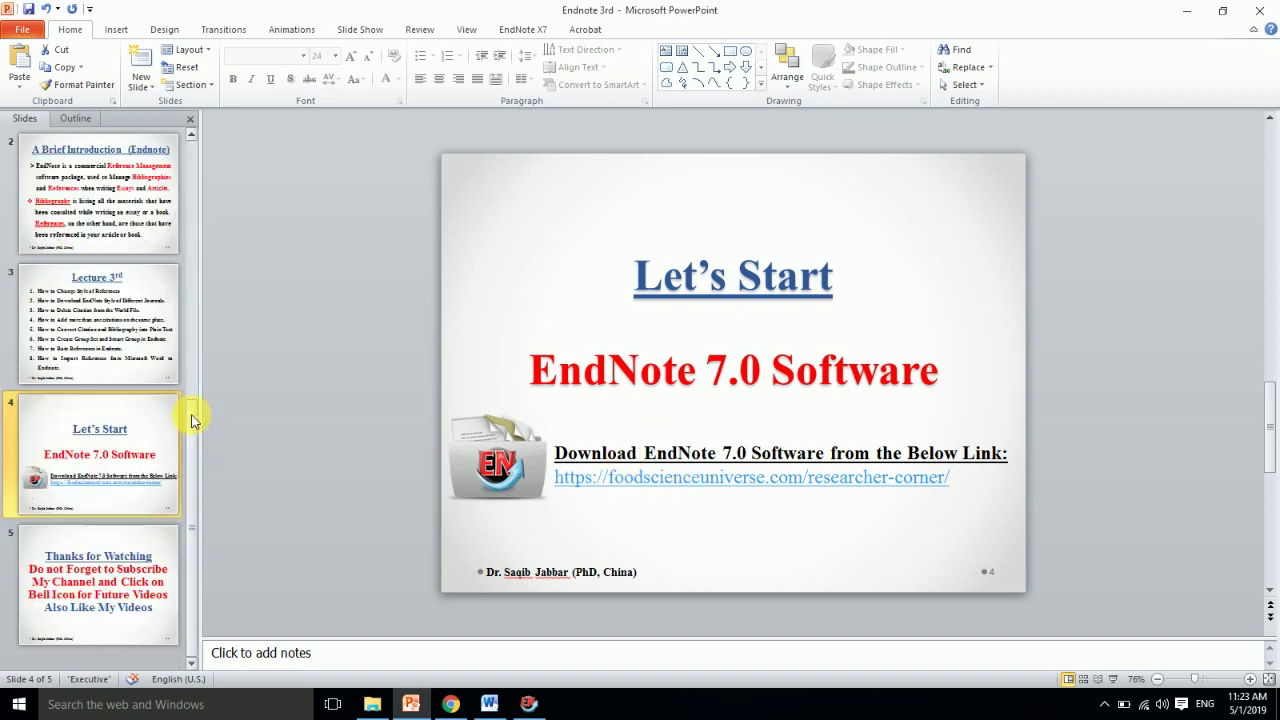
{"action": "left_click", "coordinate": [122, 558]}
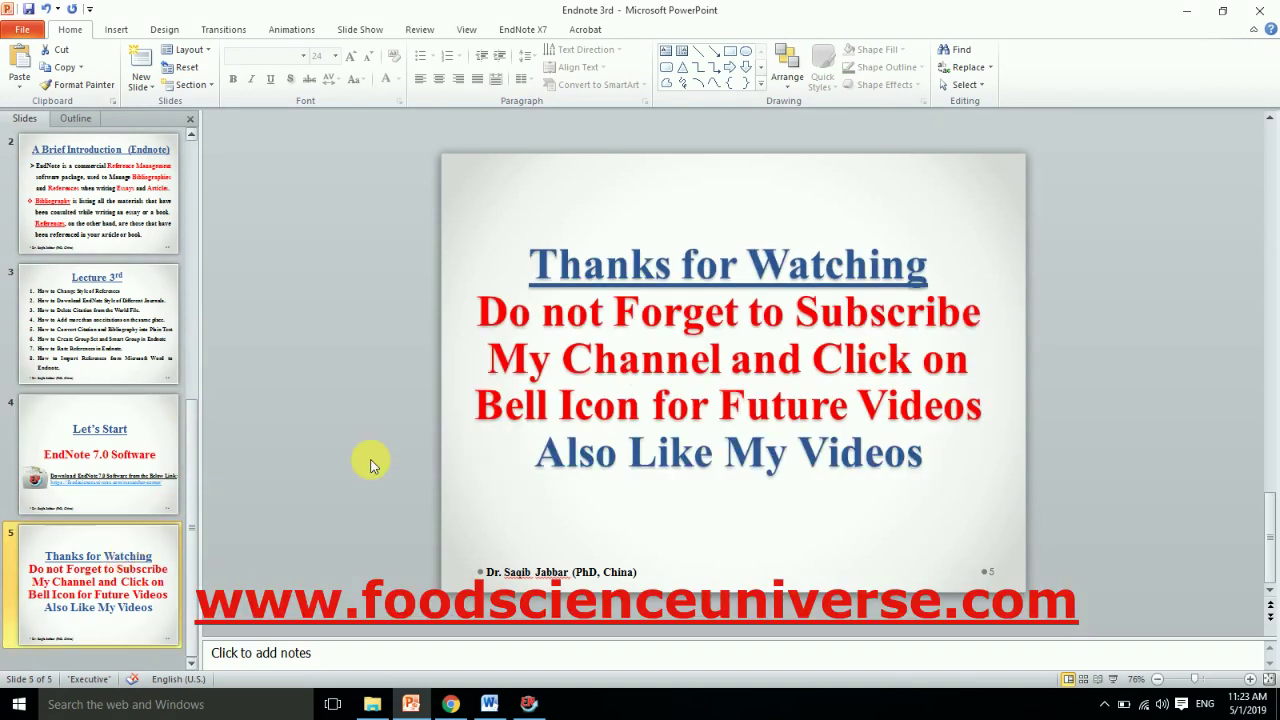
{"action": "left_click", "coordinate": [1112, 678]}
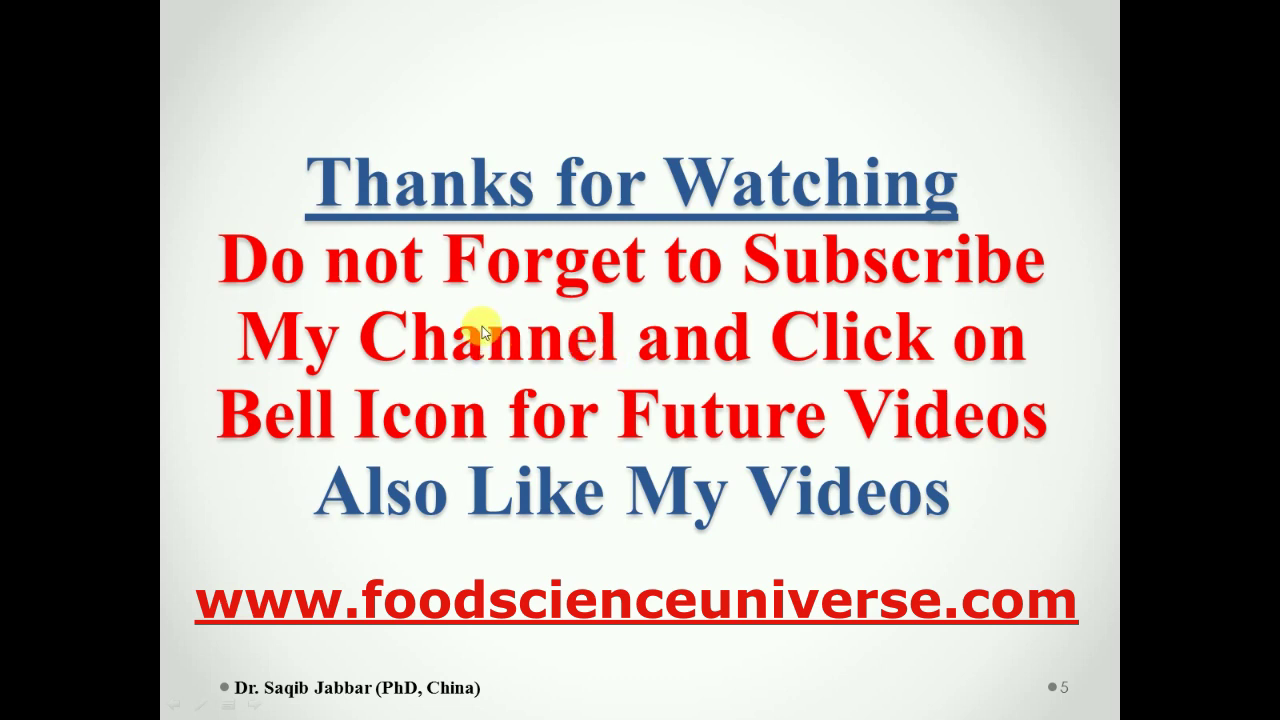
{"action": "left_click", "coordinate": [608, 388]}
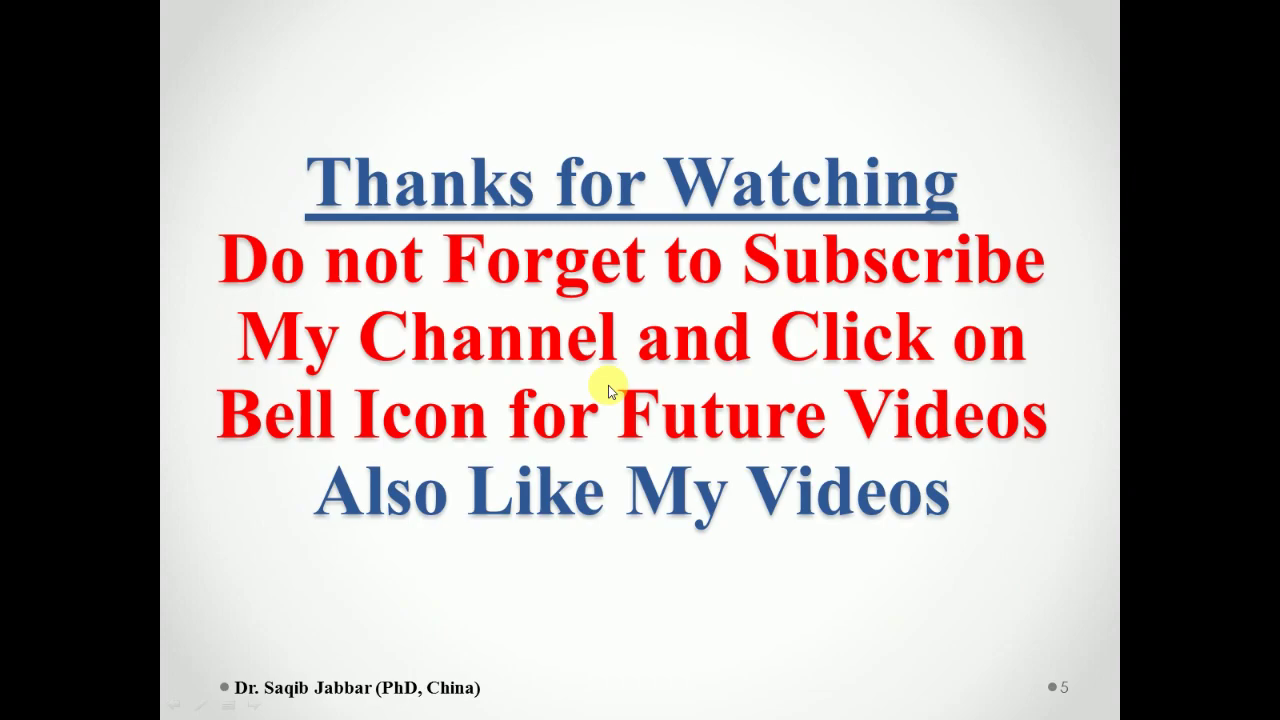